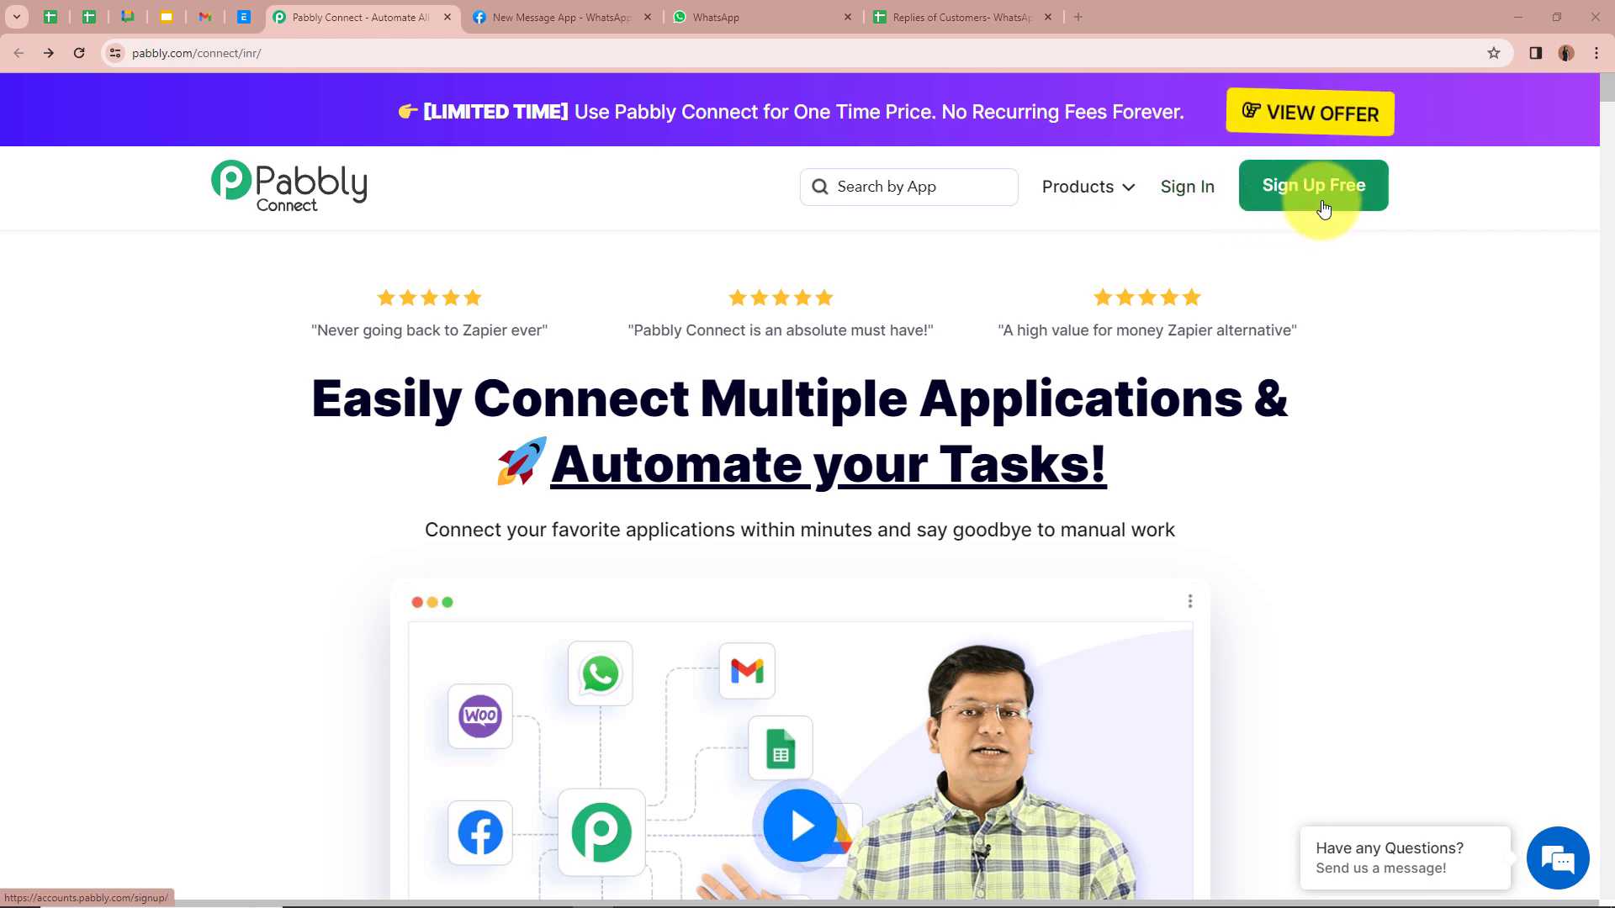
# Sign in to the Pabbly account and open Pabbly Connect from the list of apps
pyautogui.click(1195, 190)
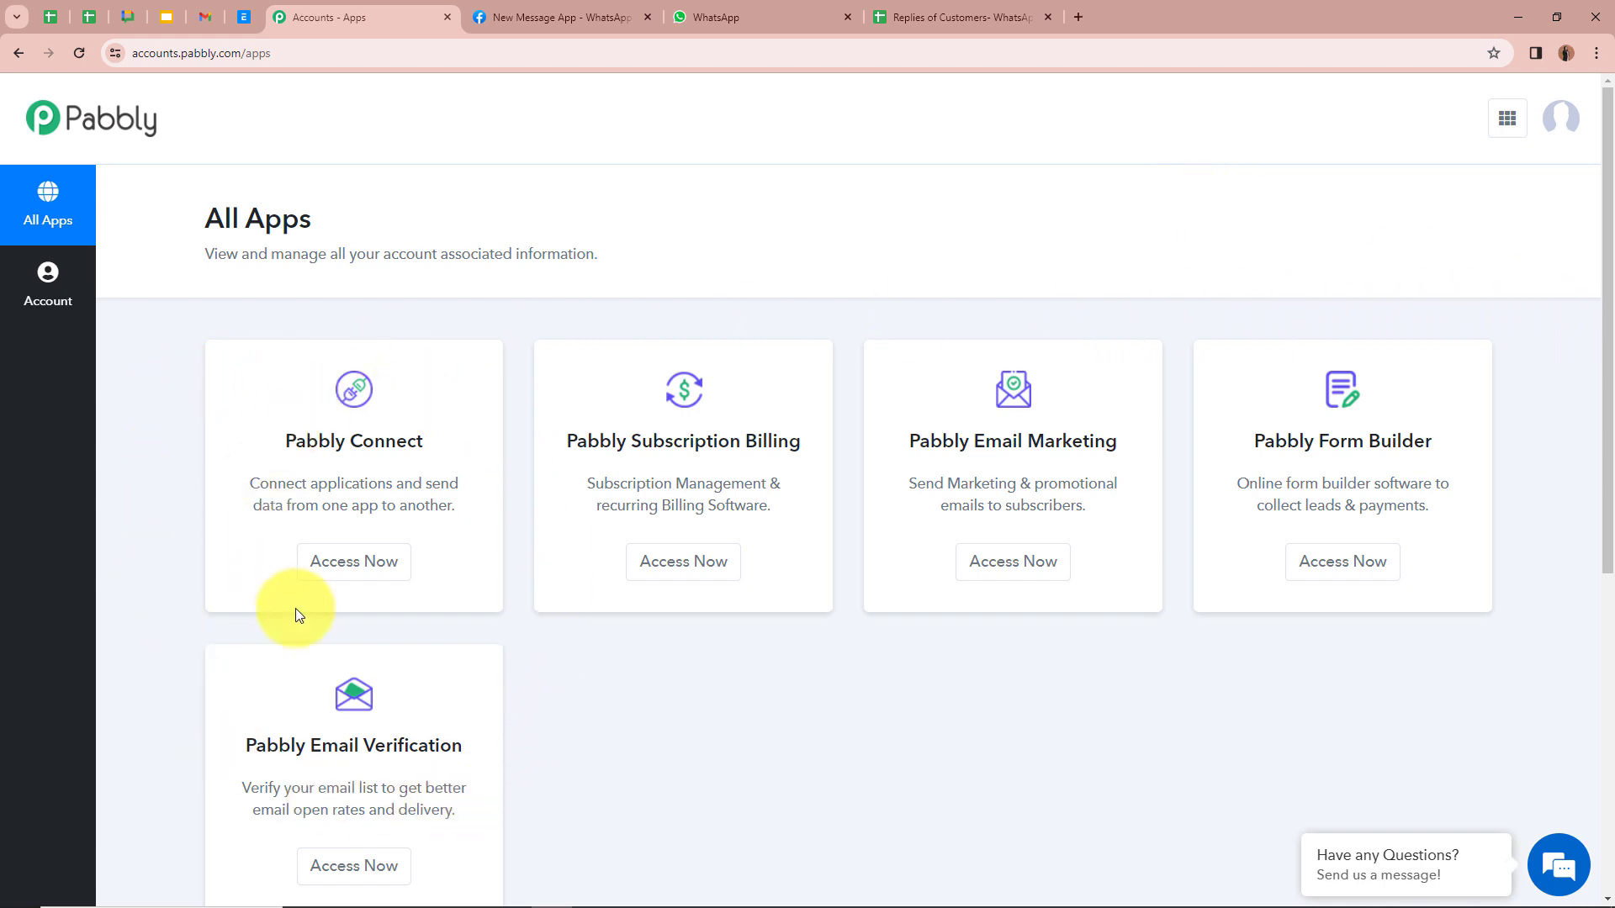
pyautogui.click(383, 555)
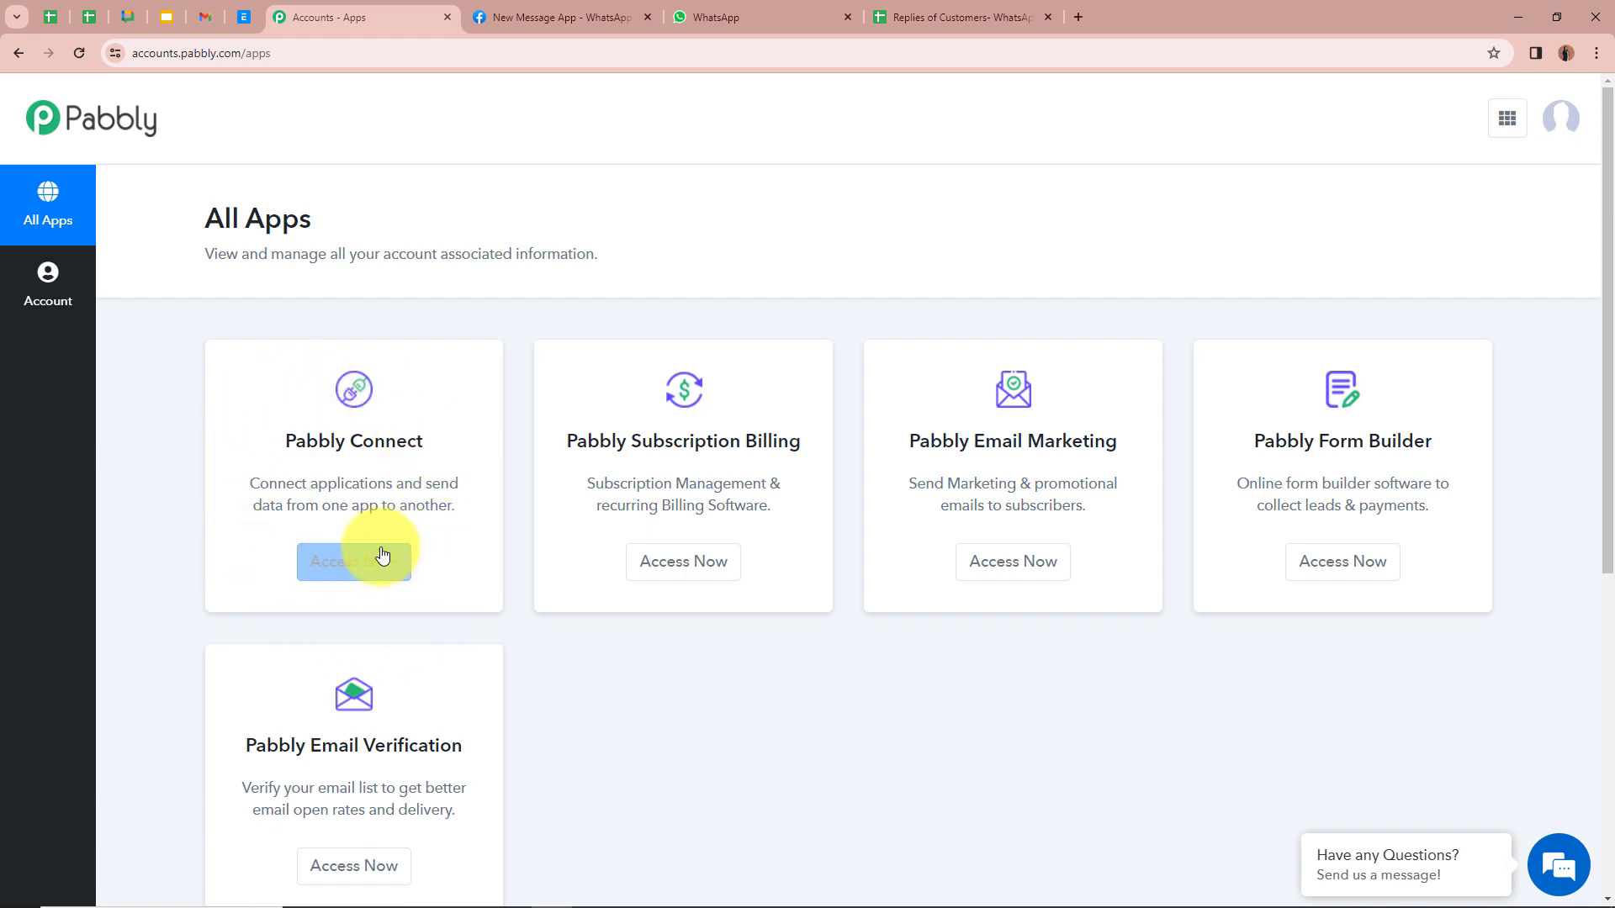
pyautogui.click(371, 562)
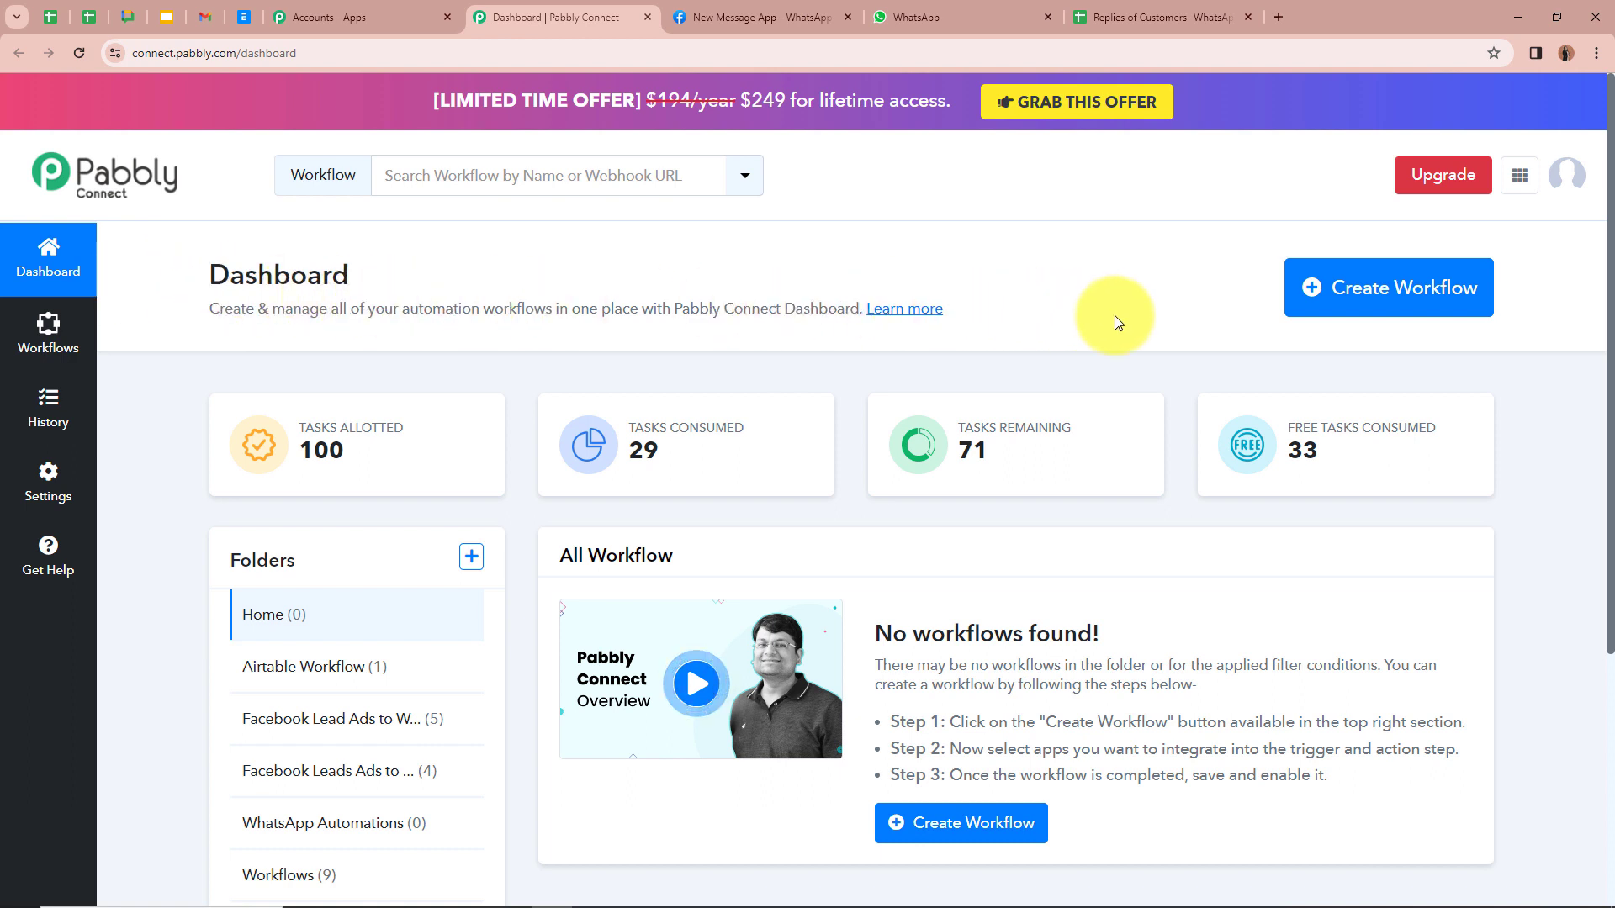
# Create a workflow named "Add WhatsApp Messages in Google Sheets" in the WhatsApp Automations folder
pyautogui.click(1416, 299)
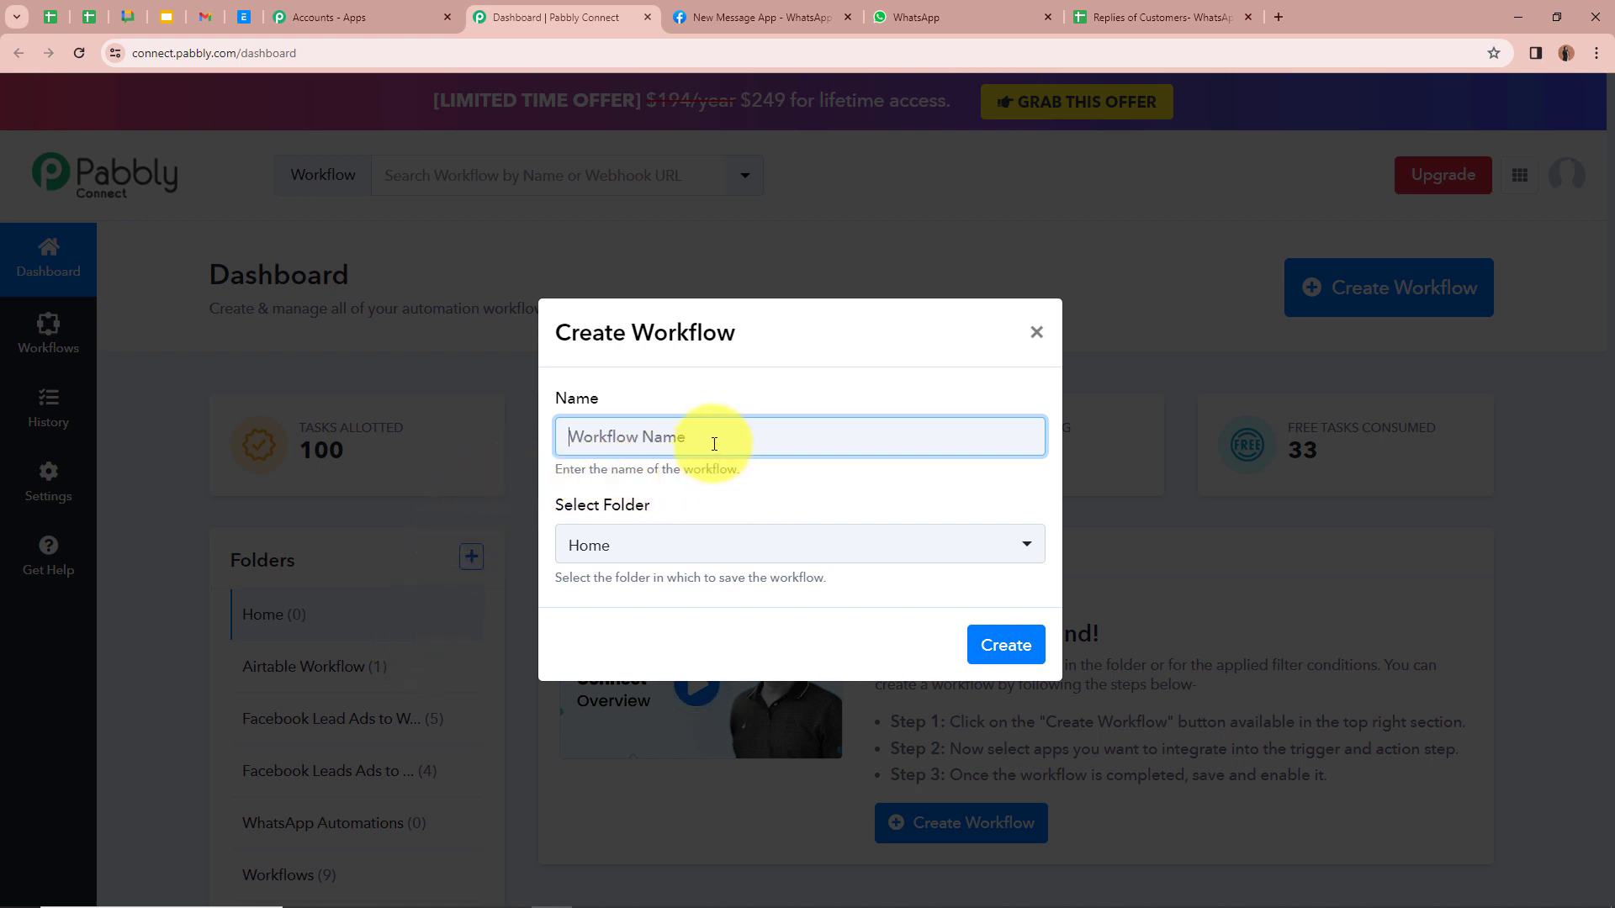
pyautogui.write('Add WhatsApp Messages in Google Sheets')
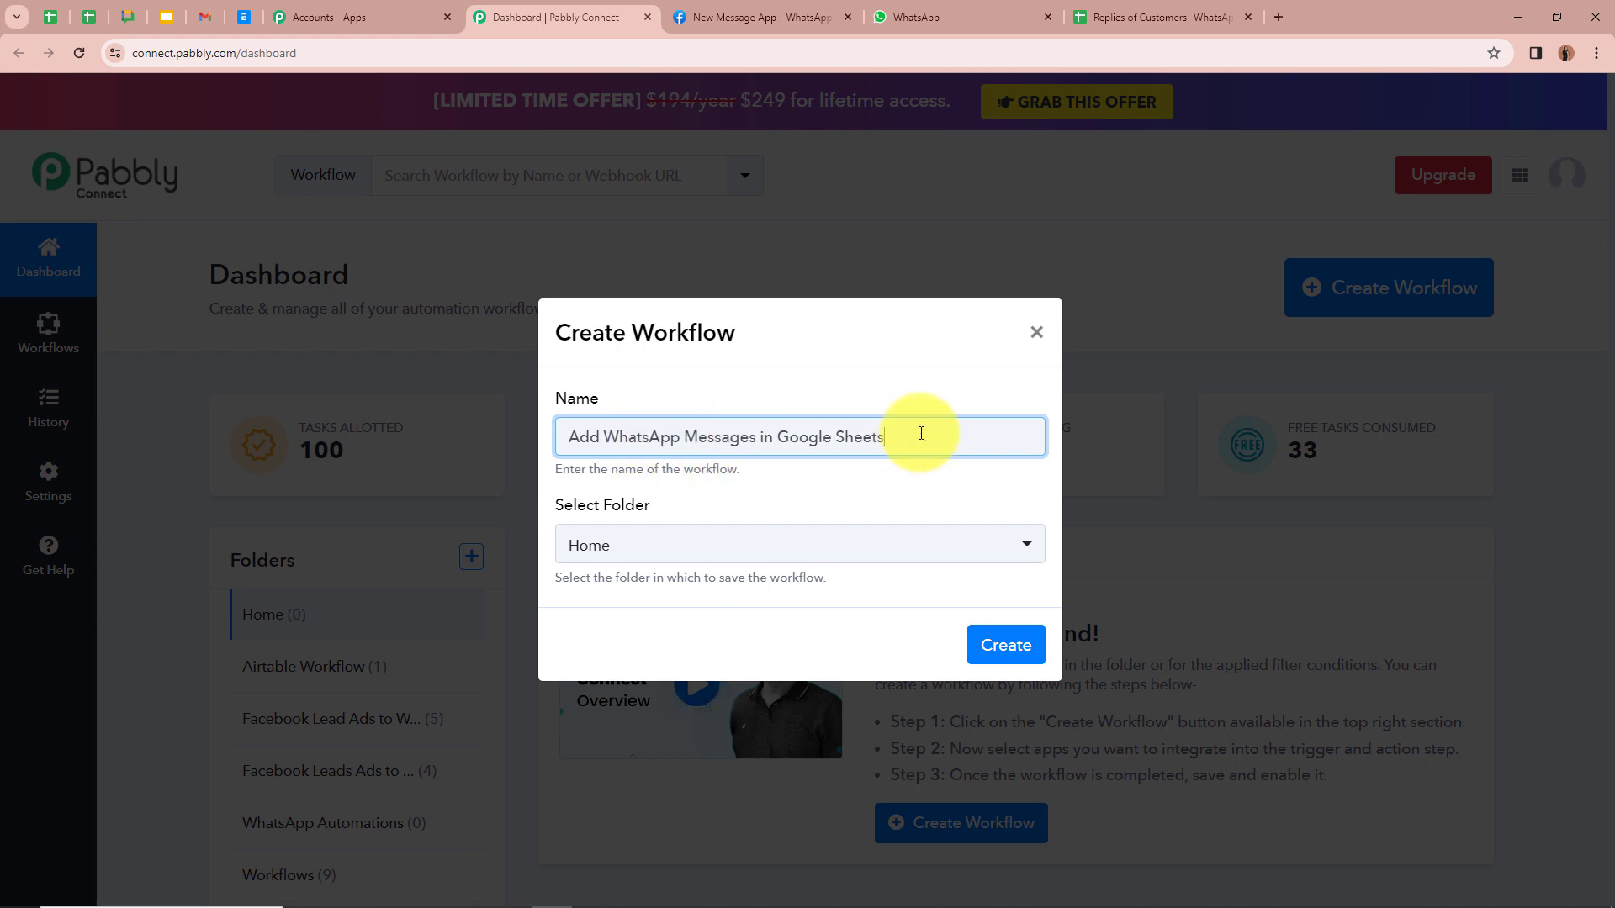
pyautogui.click(914, 477)
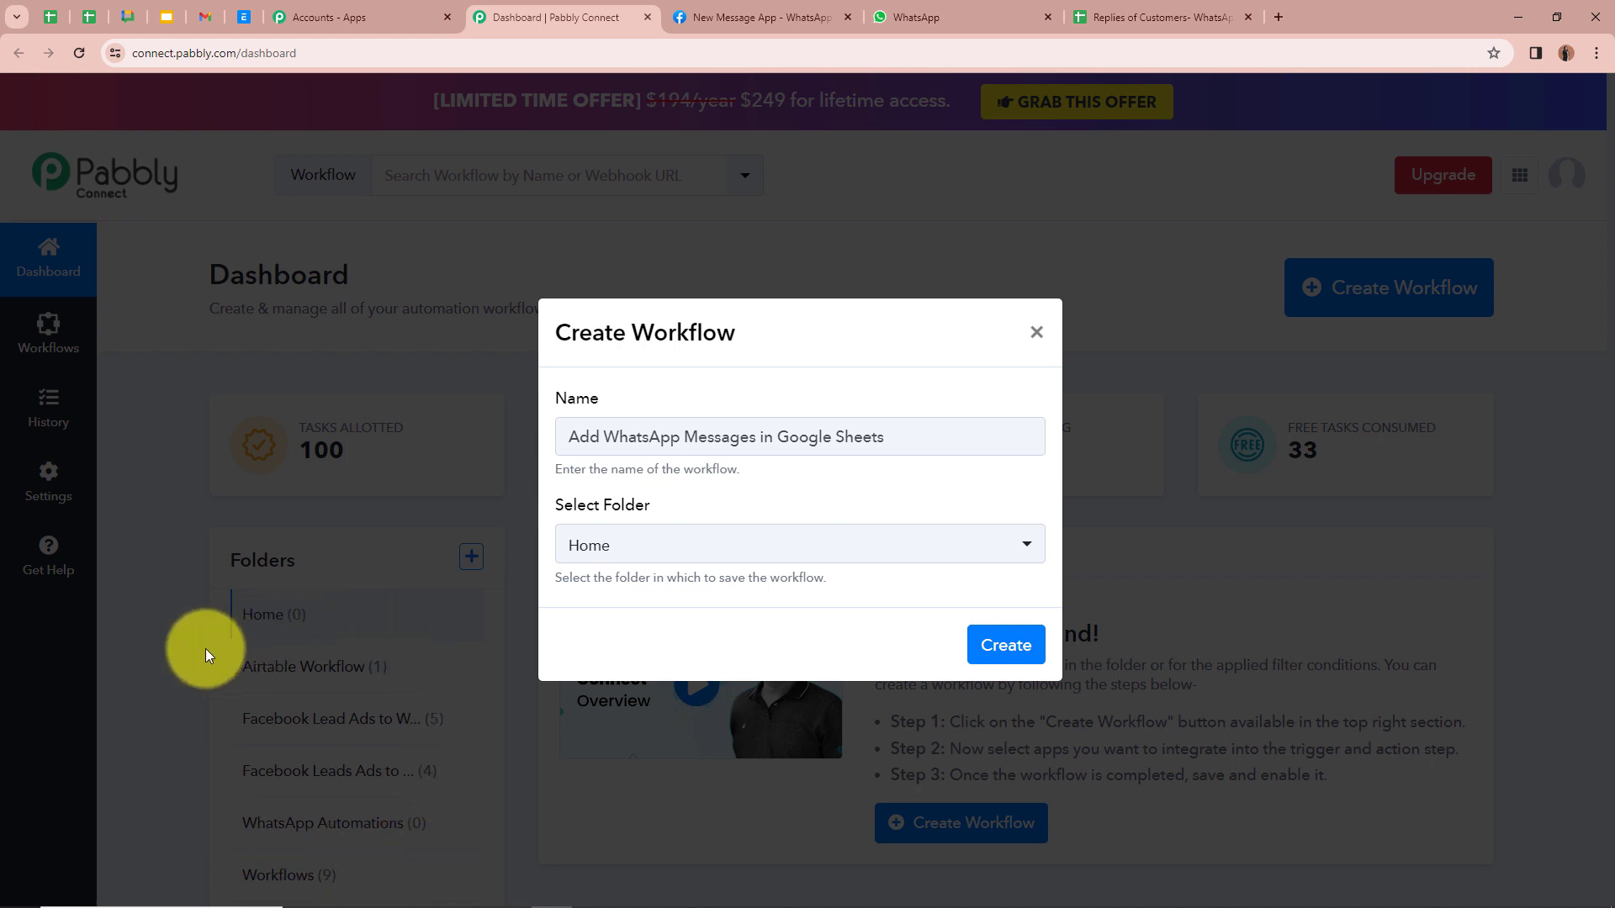
pyautogui.click(696, 547)
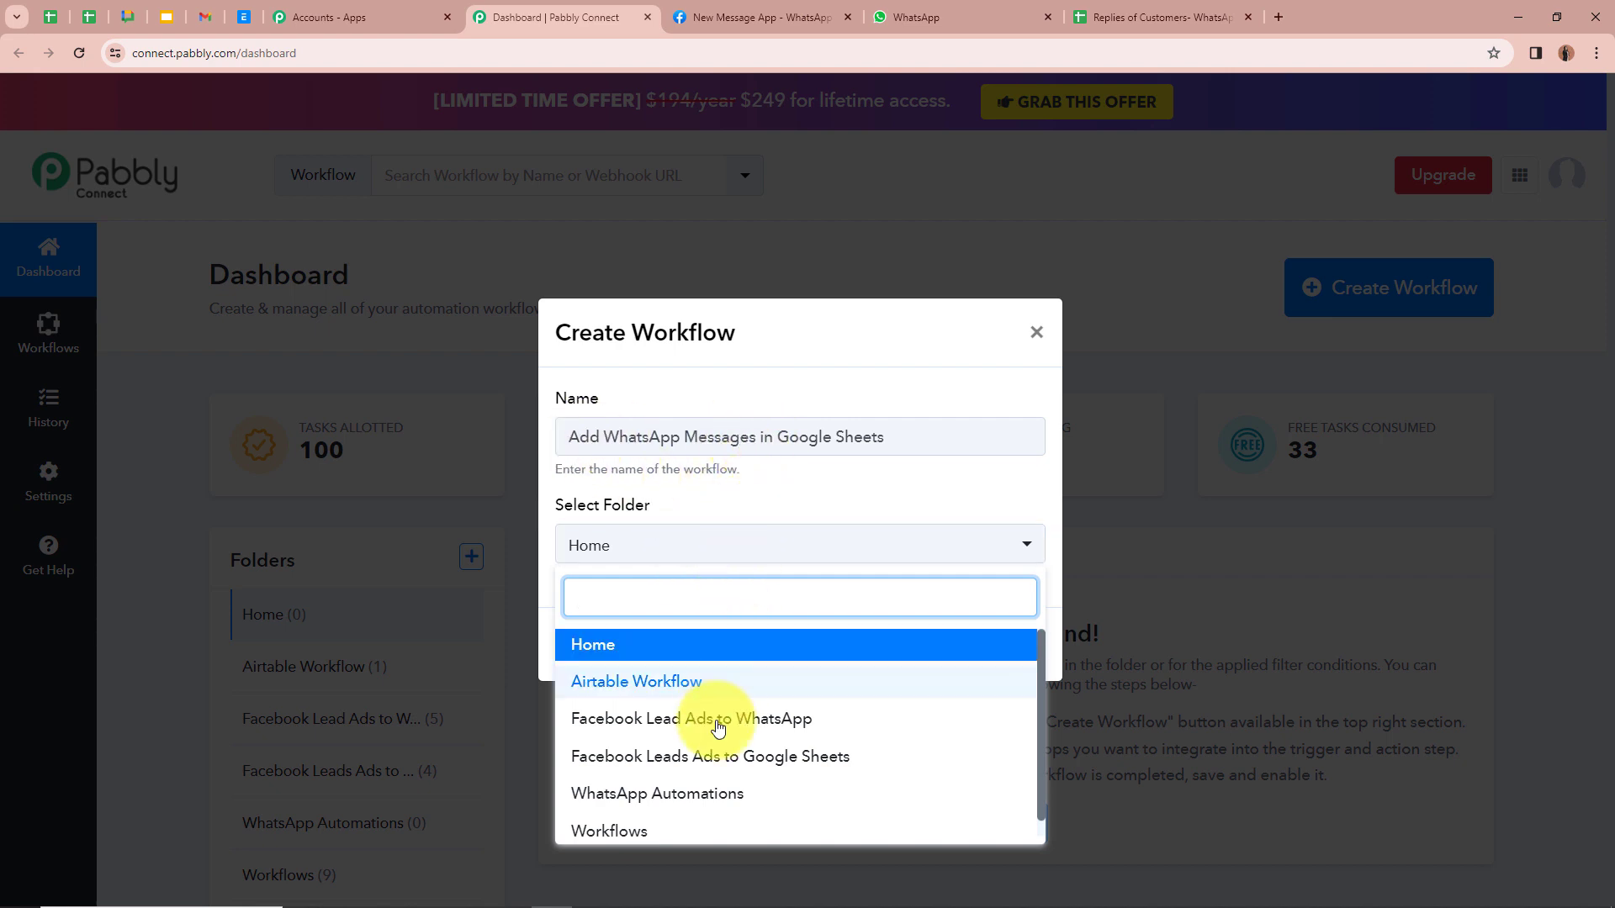
pyautogui.click(710, 794)
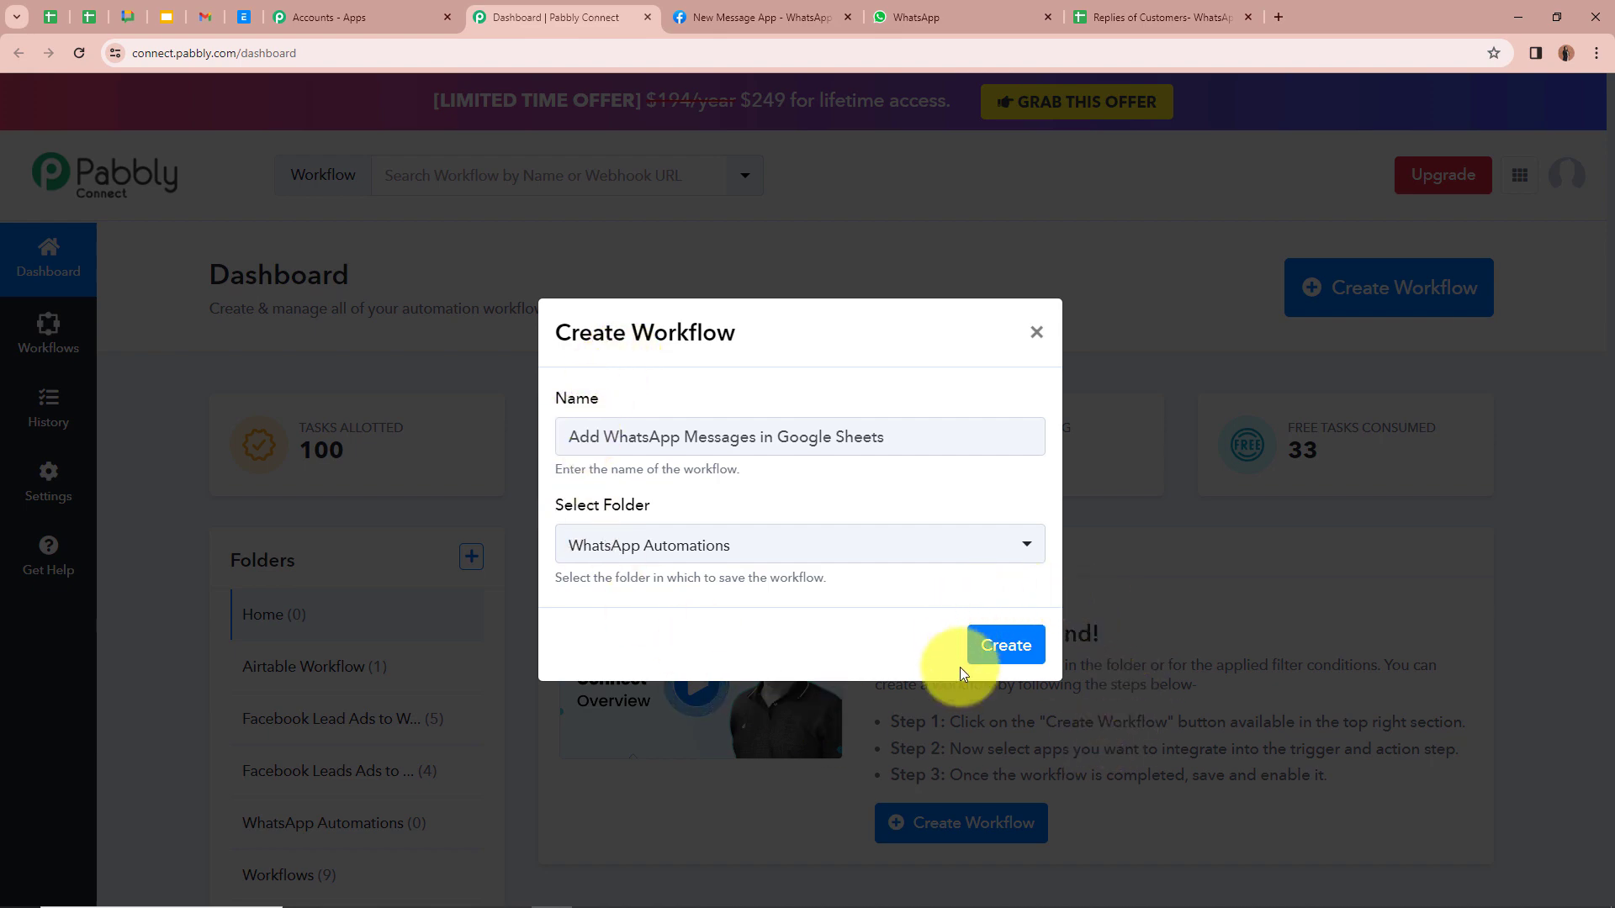
pyautogui.click(1020, 653)
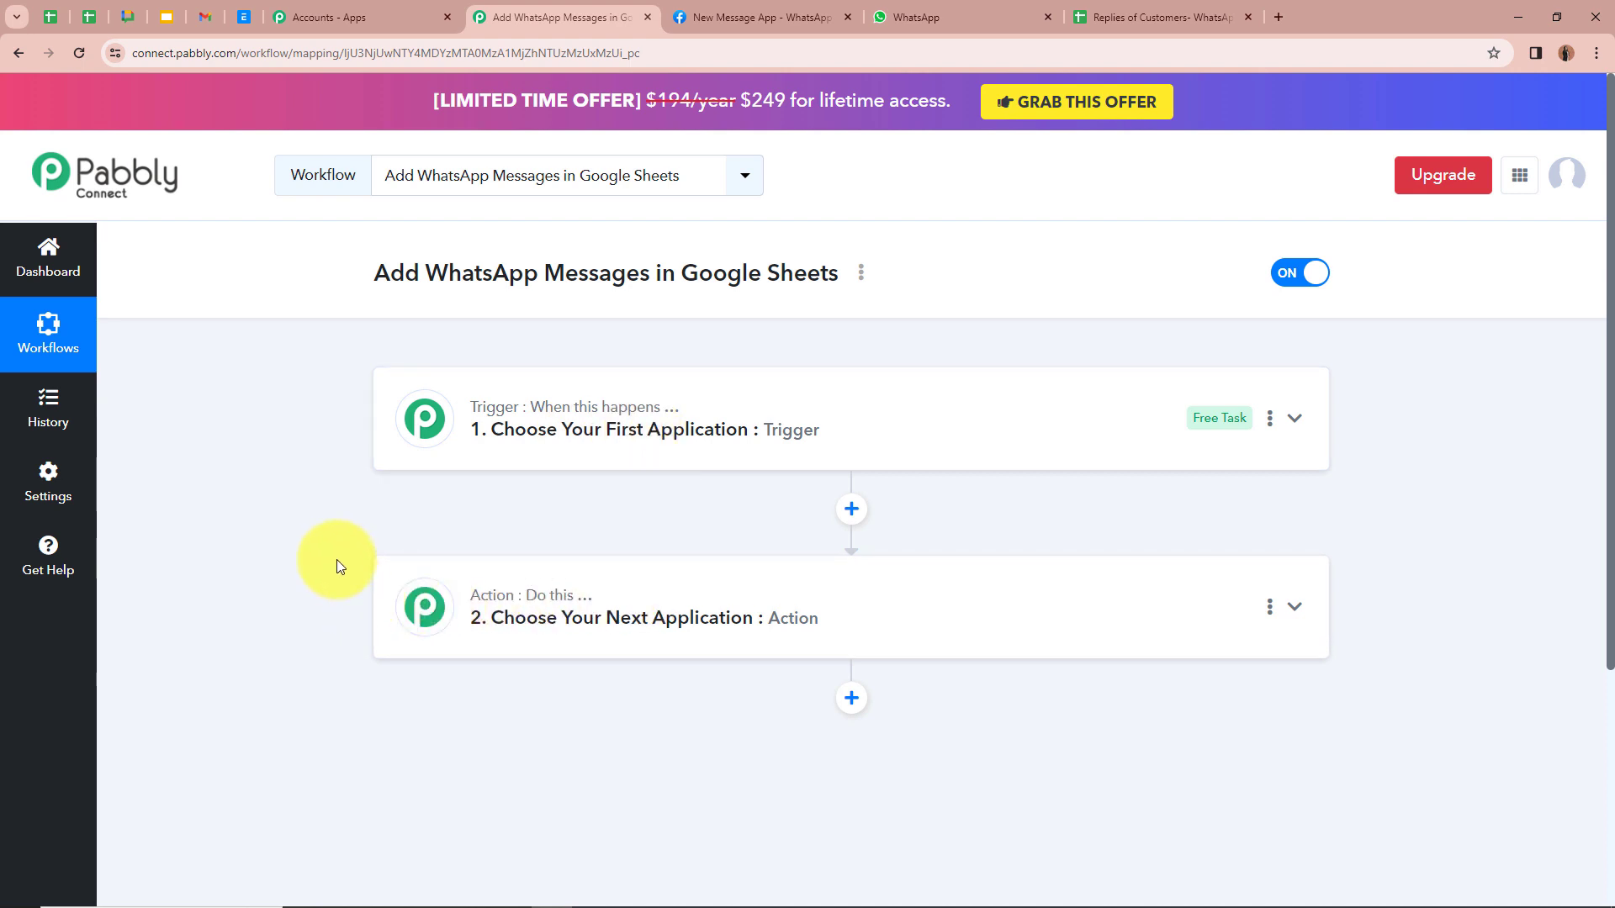
# Set the workflow's trigger to WhatsApp Cloud API with the Message Notification event
pyautogui.click(1296, 421)
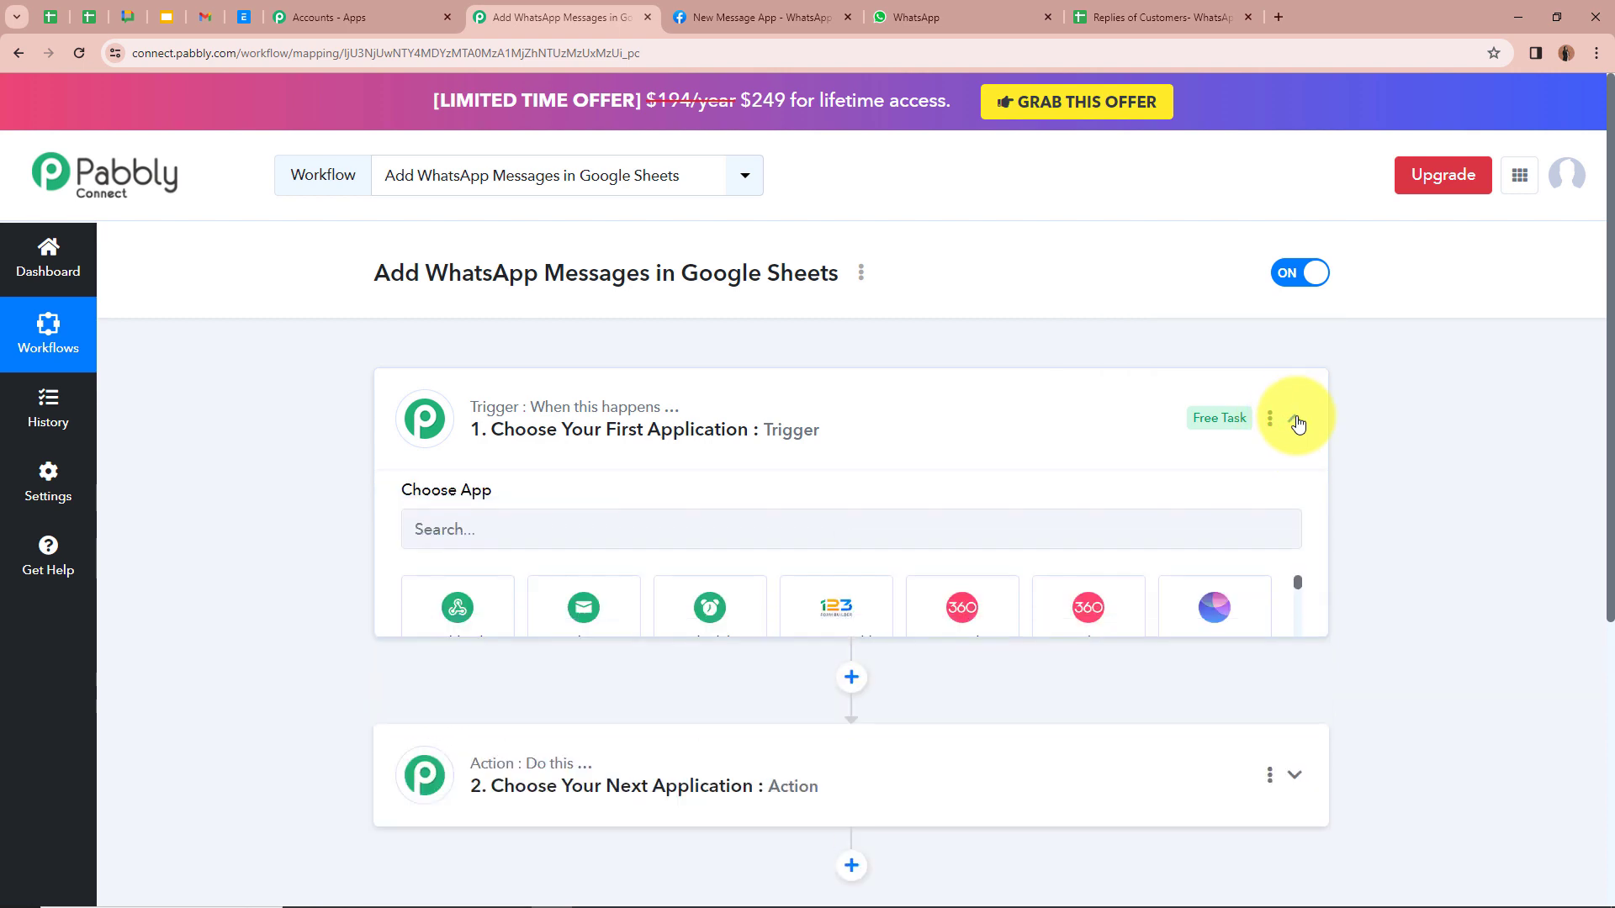
pyautogui.click(936, 531)
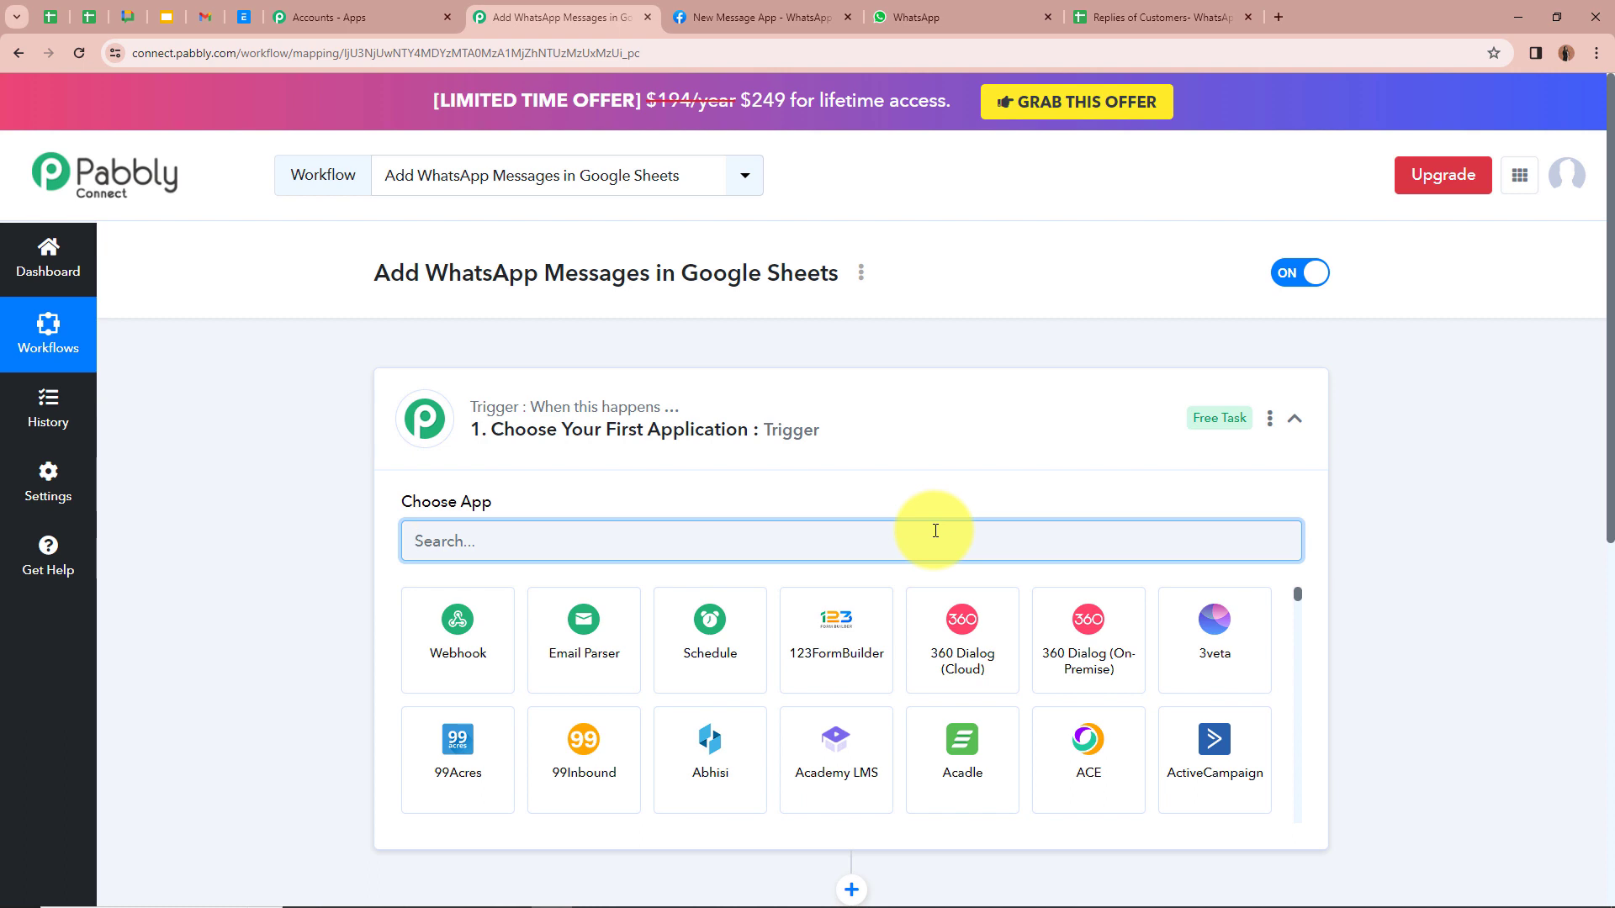
pyautogui.write('Wha')
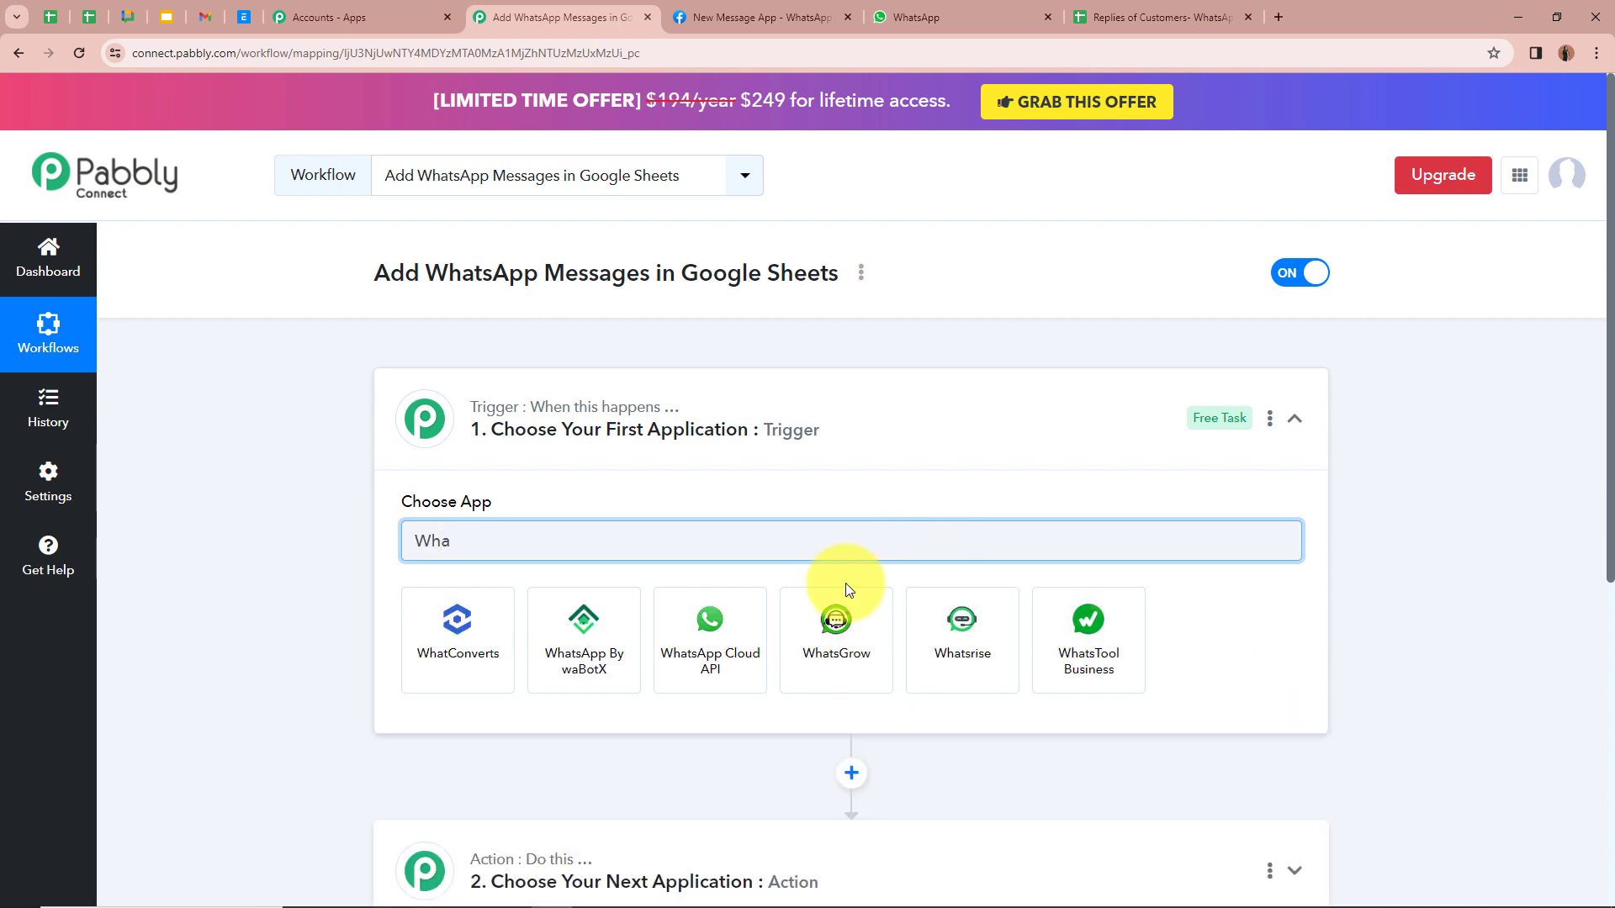
pyautogui.click(744, 631)
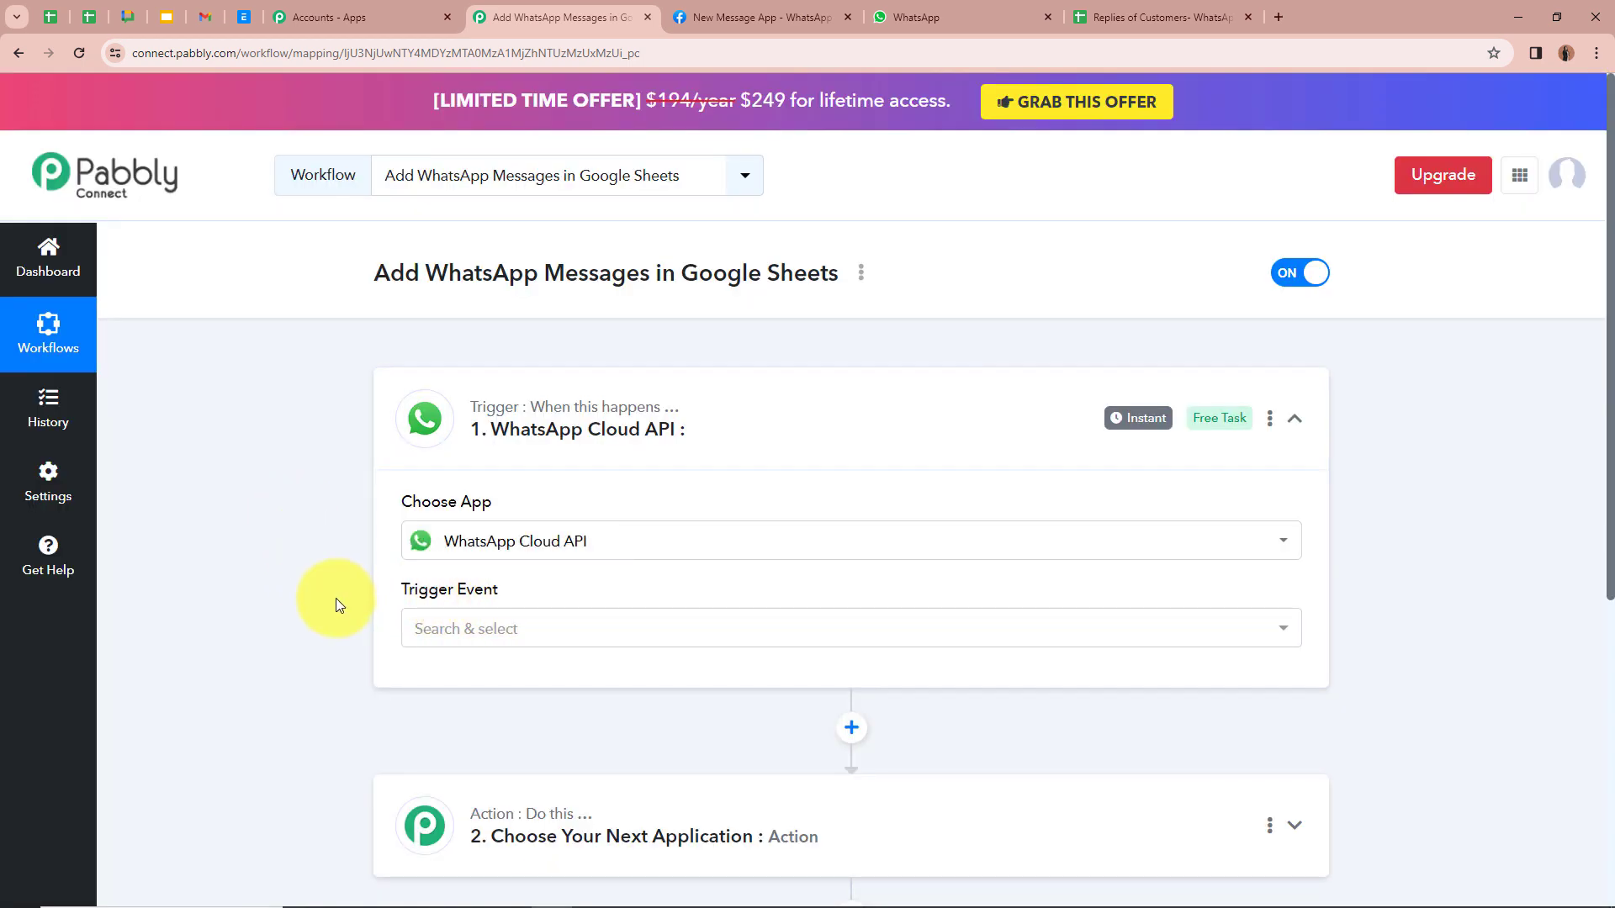
pyautogui.click(551, 629)
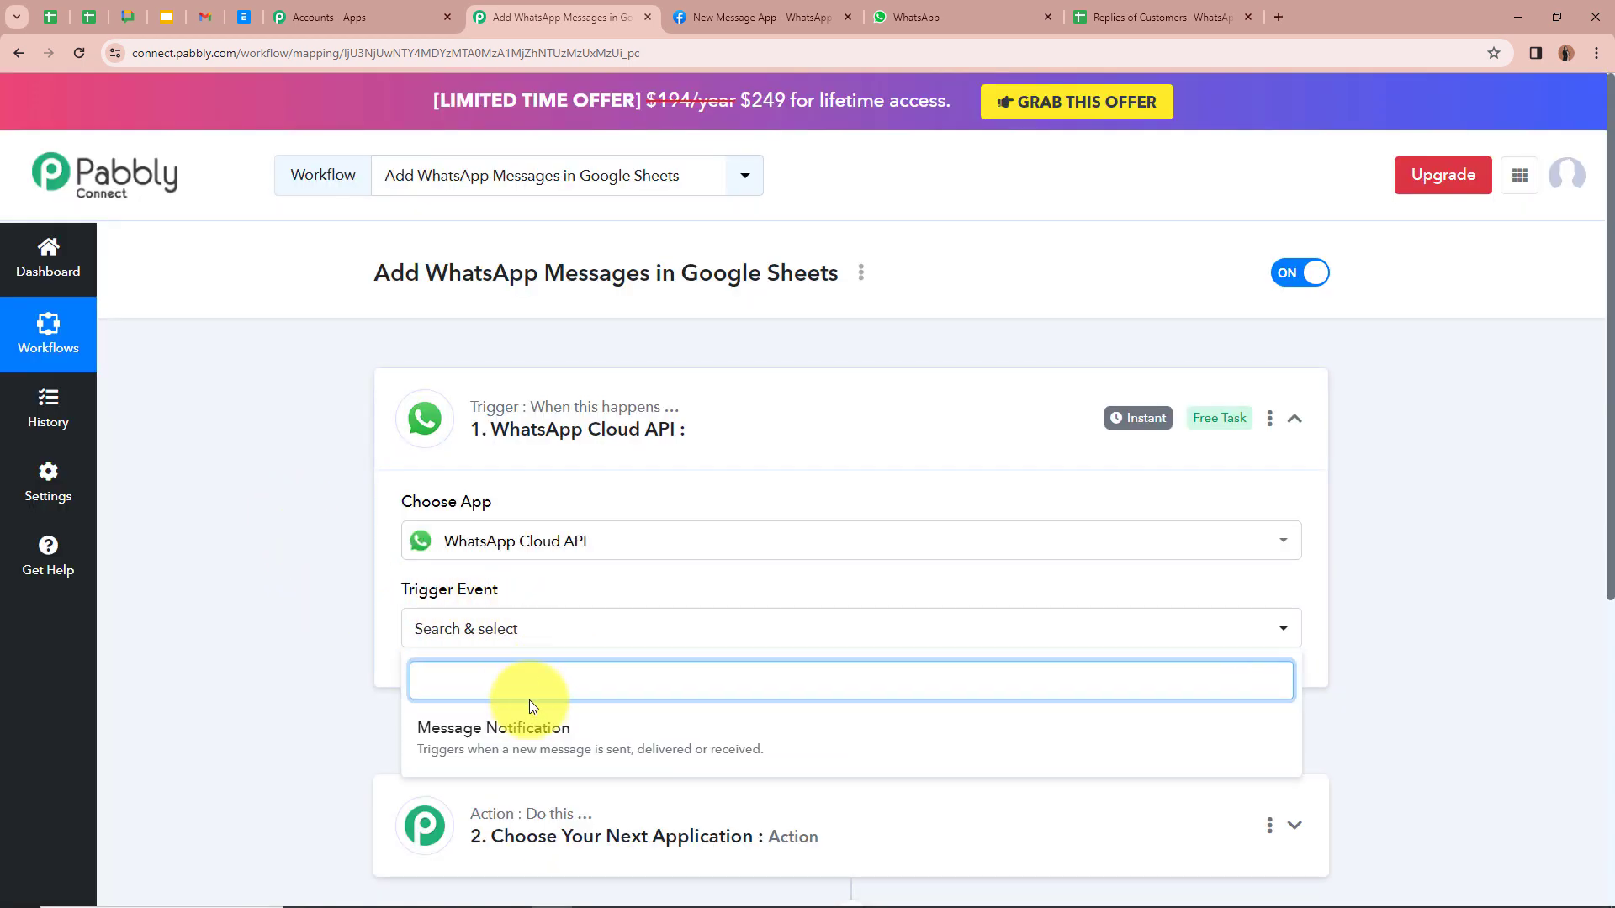
pyautogui.click(532, 750)
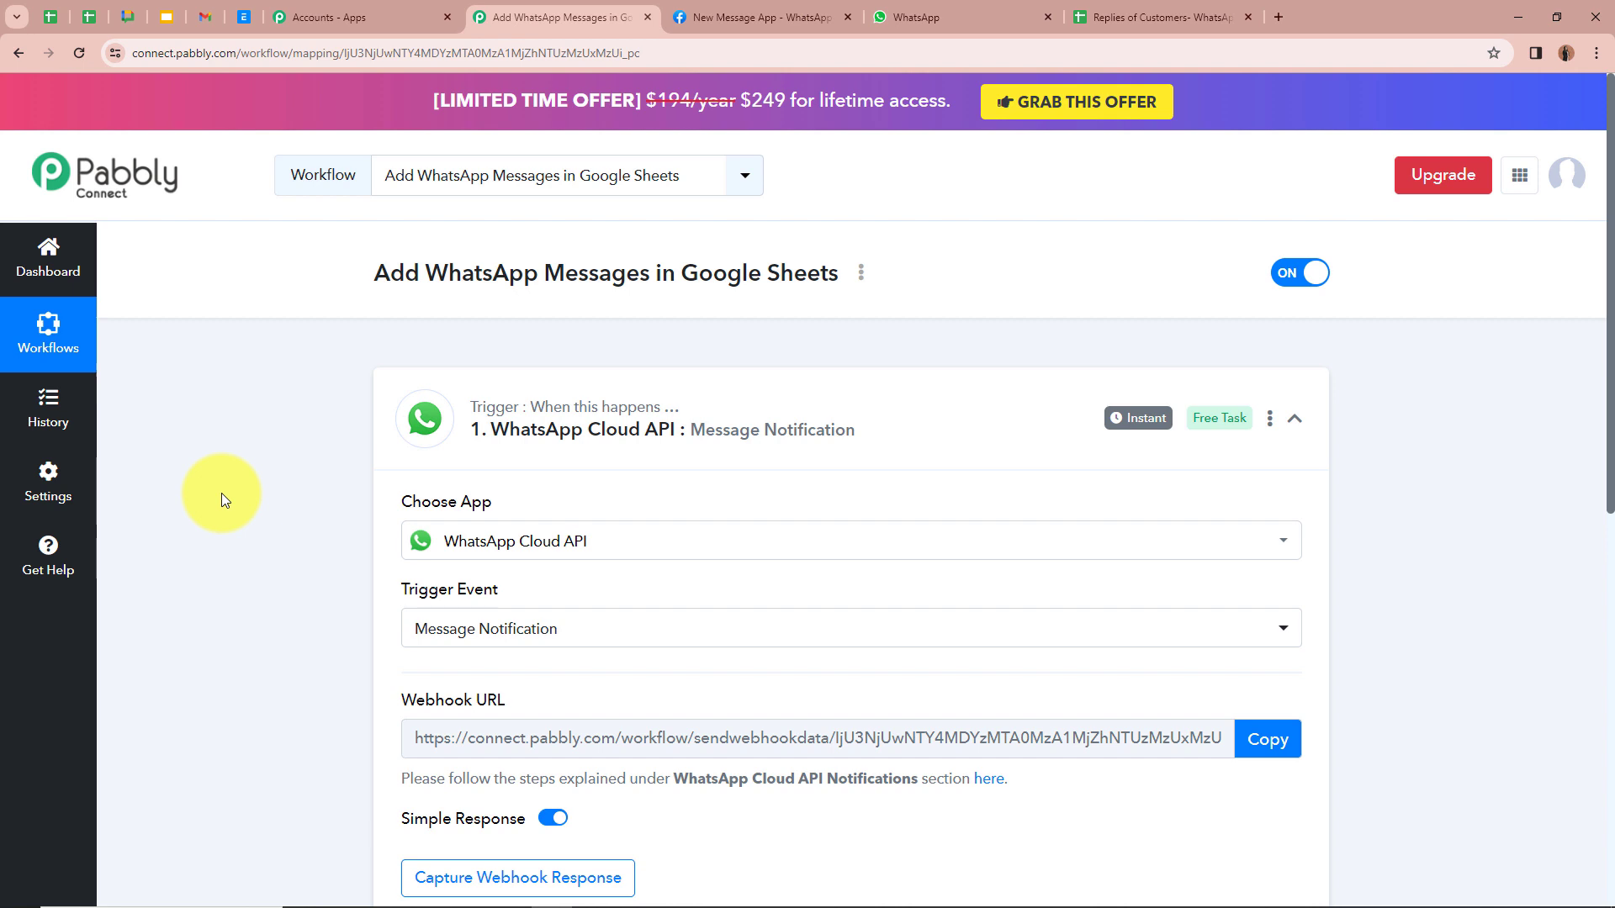
# Open the help thread linked under the trigger's webhook URL and read its WhatsApp Cloud API Notifications setup instructions
pyautogui.scroll(-2, 275, 507)
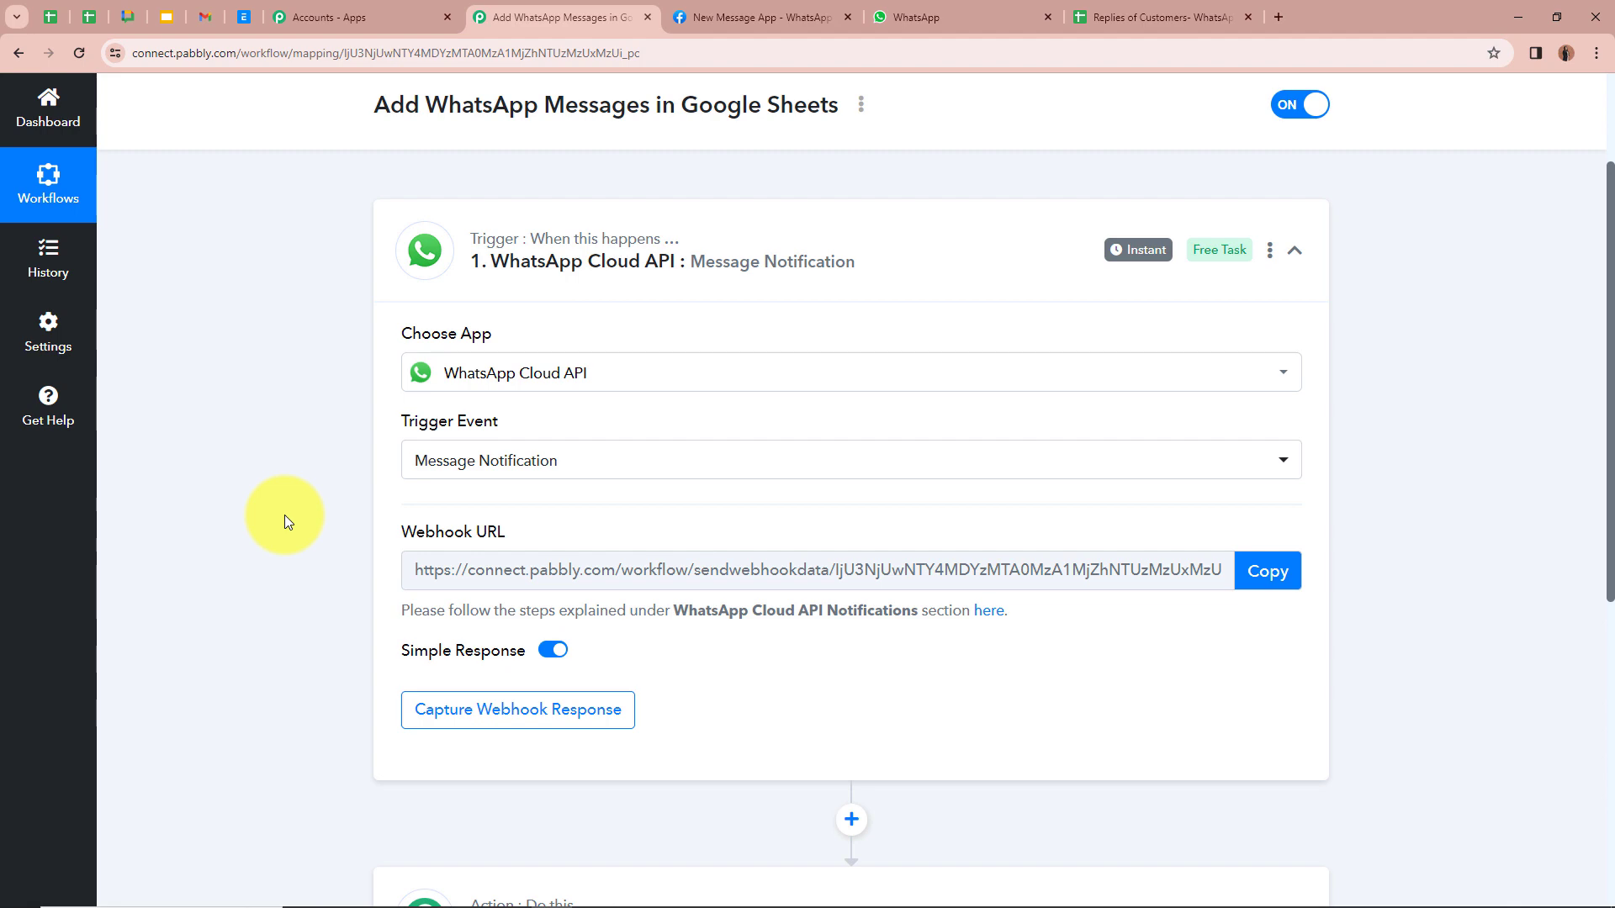
pyautogui.click(992, 618)
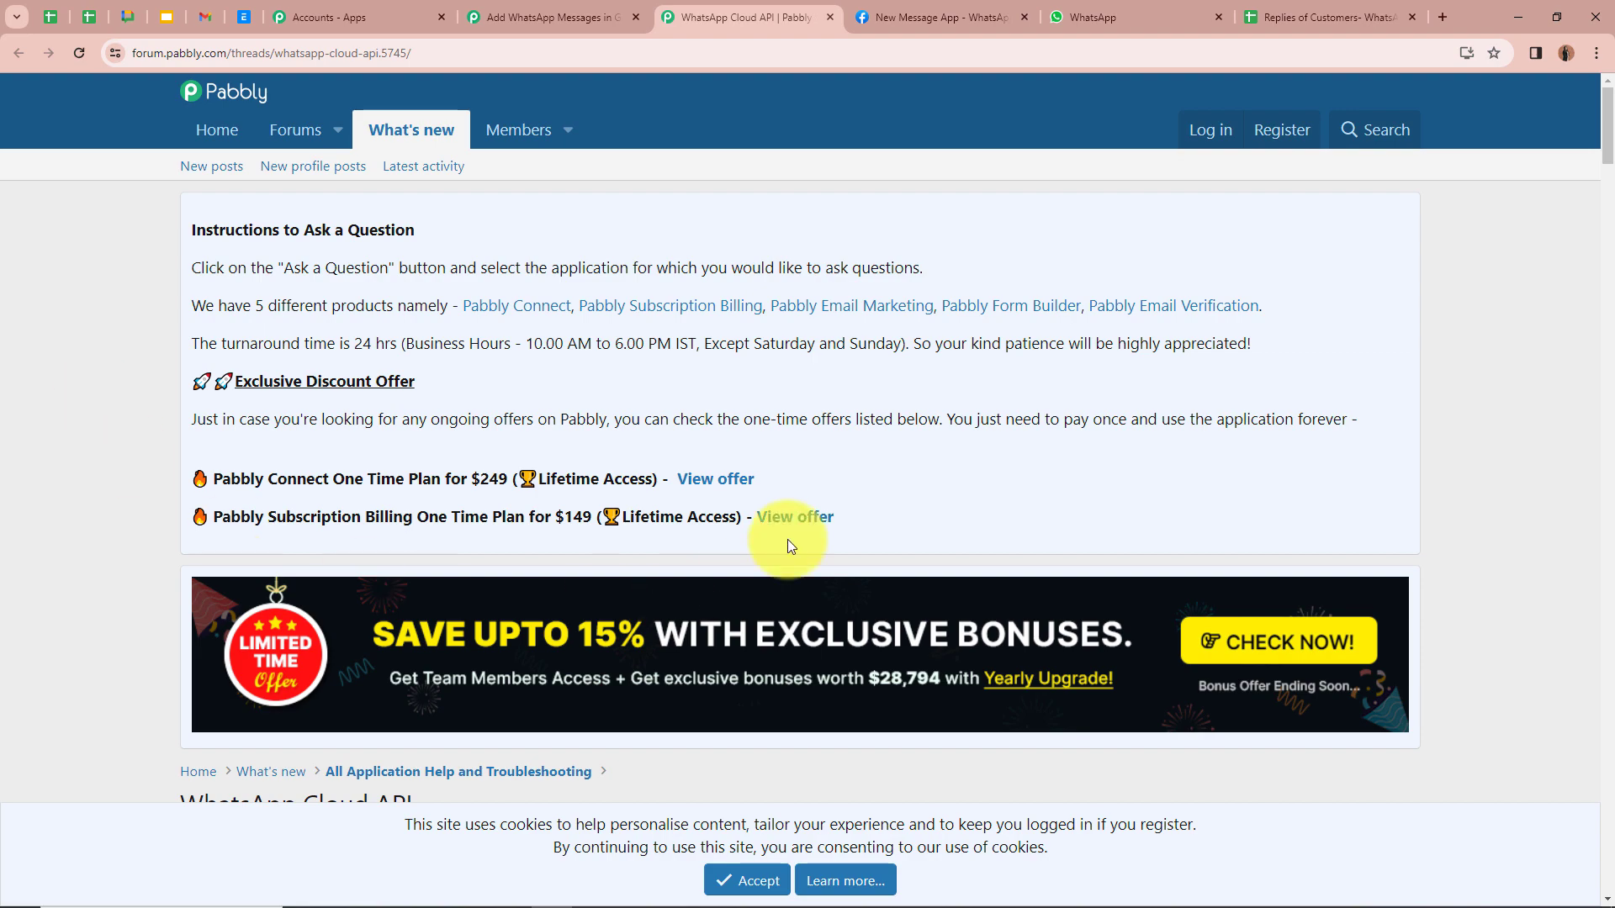
pyautogui.scroll(-10, 74, 374)
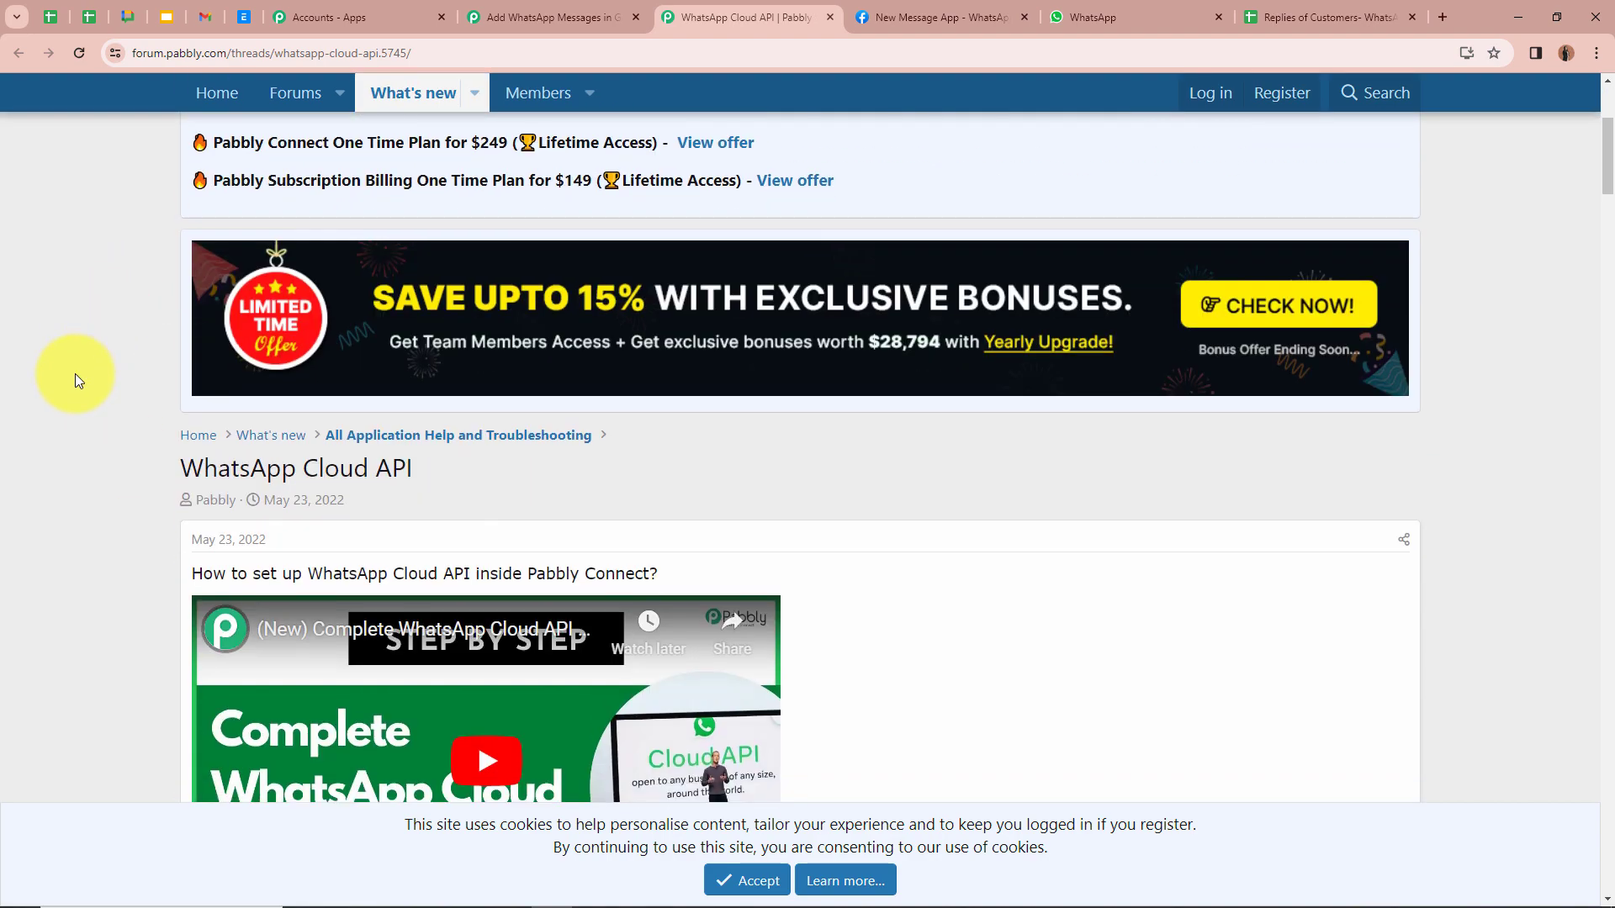
pyautogui.scroll(-8, 74, 374)
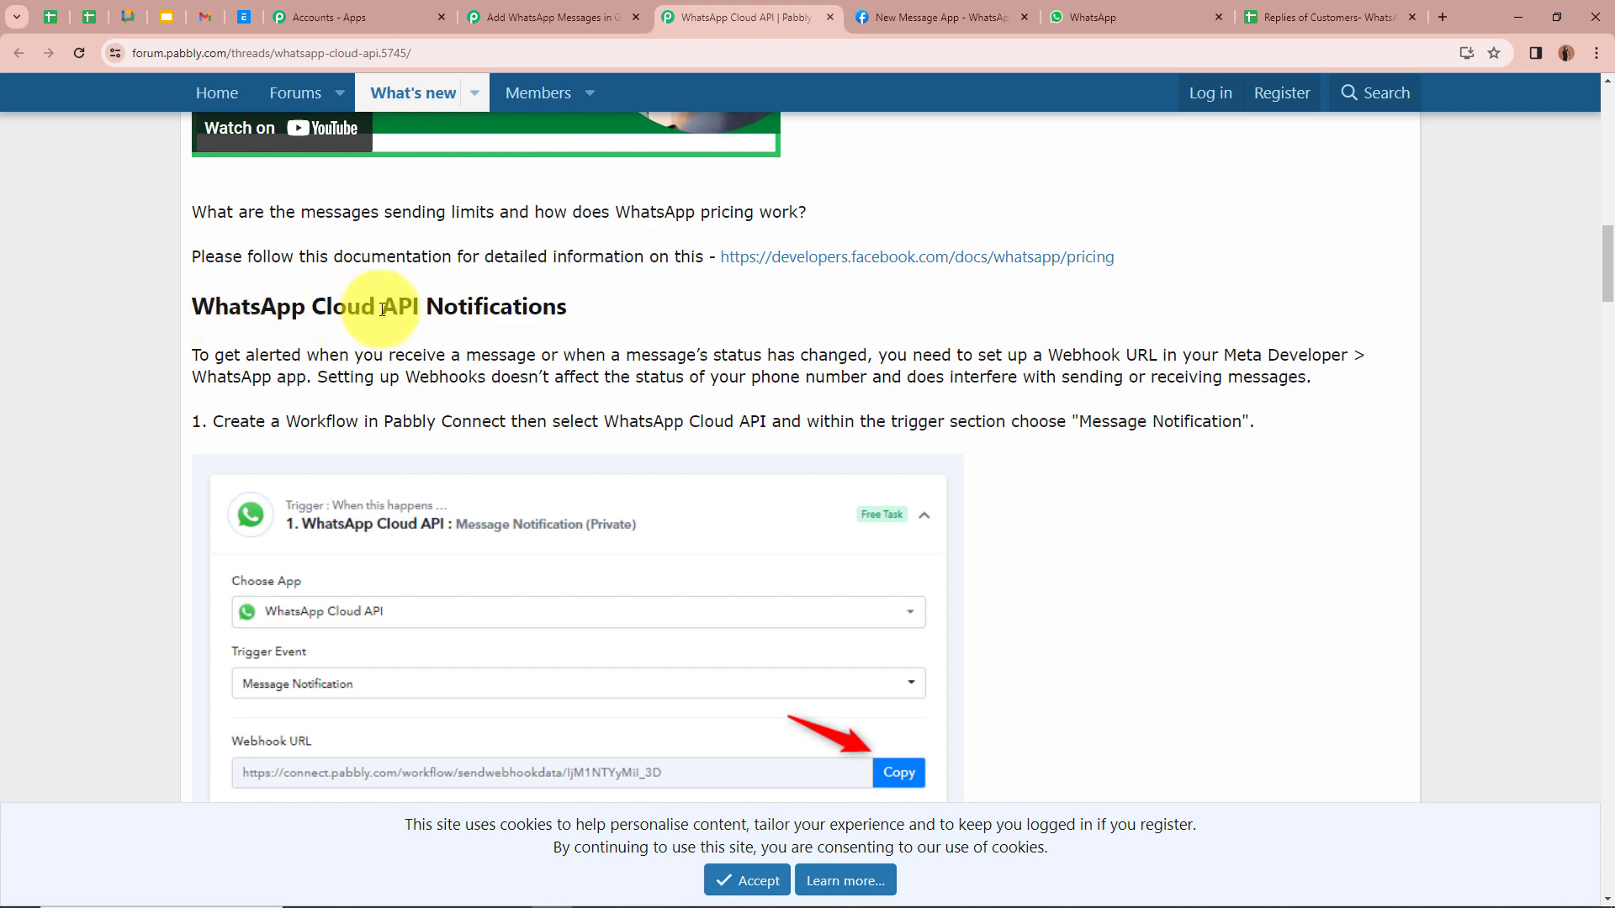
pyautogui.scroll(-1, 582, 317)
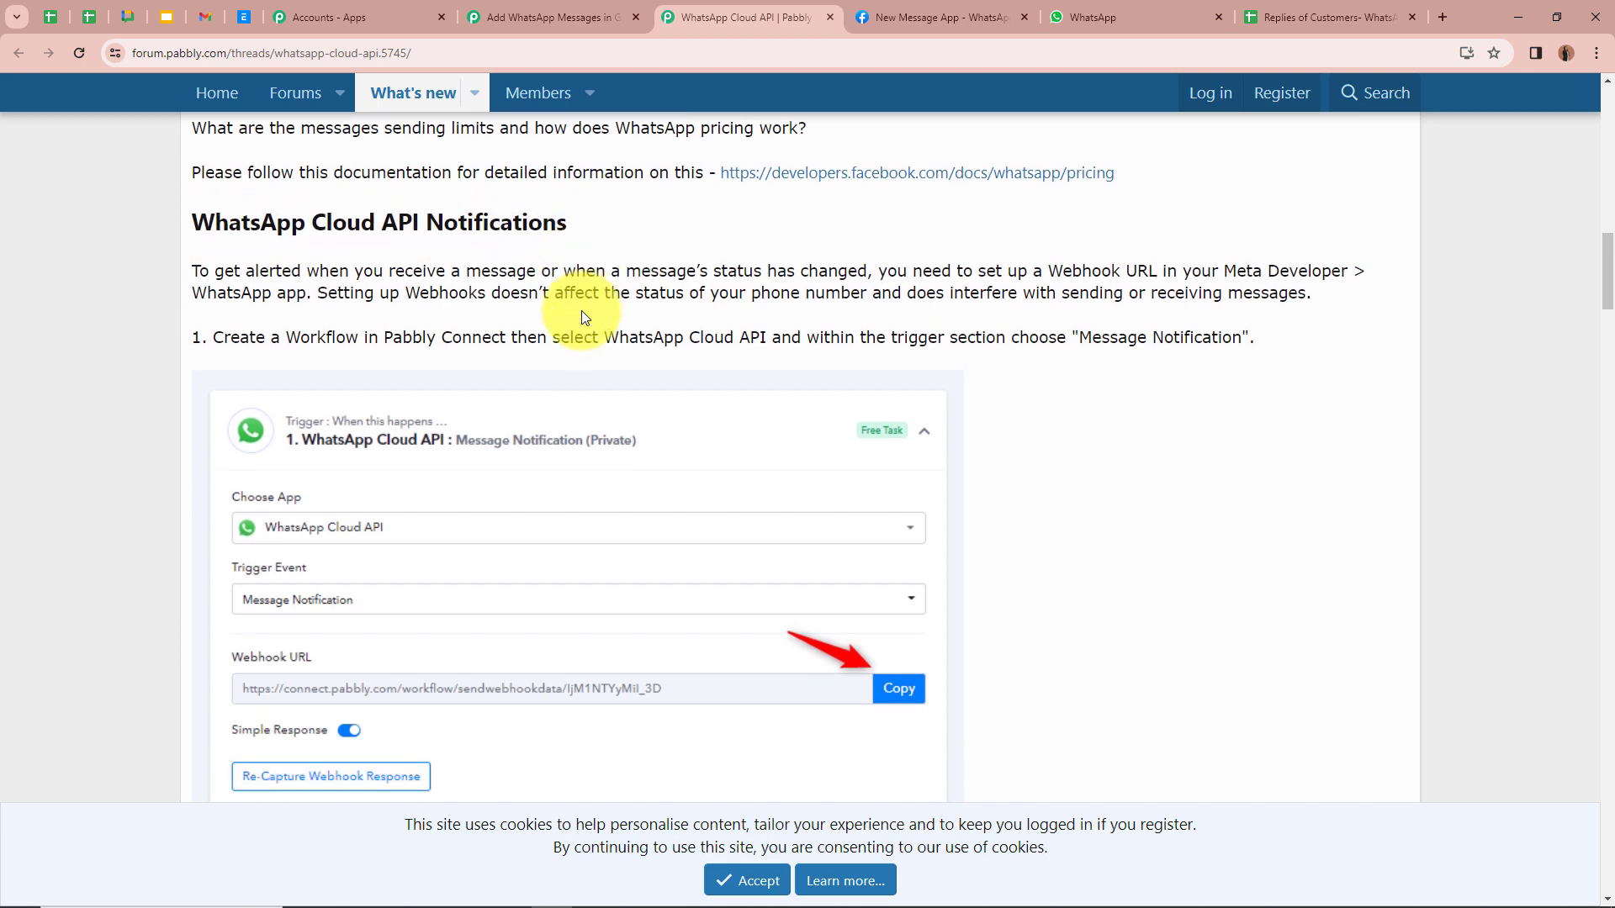
pyautogui.scroll(-4, 442, 328)
pyautogui.scroll(-13, 441, 328)
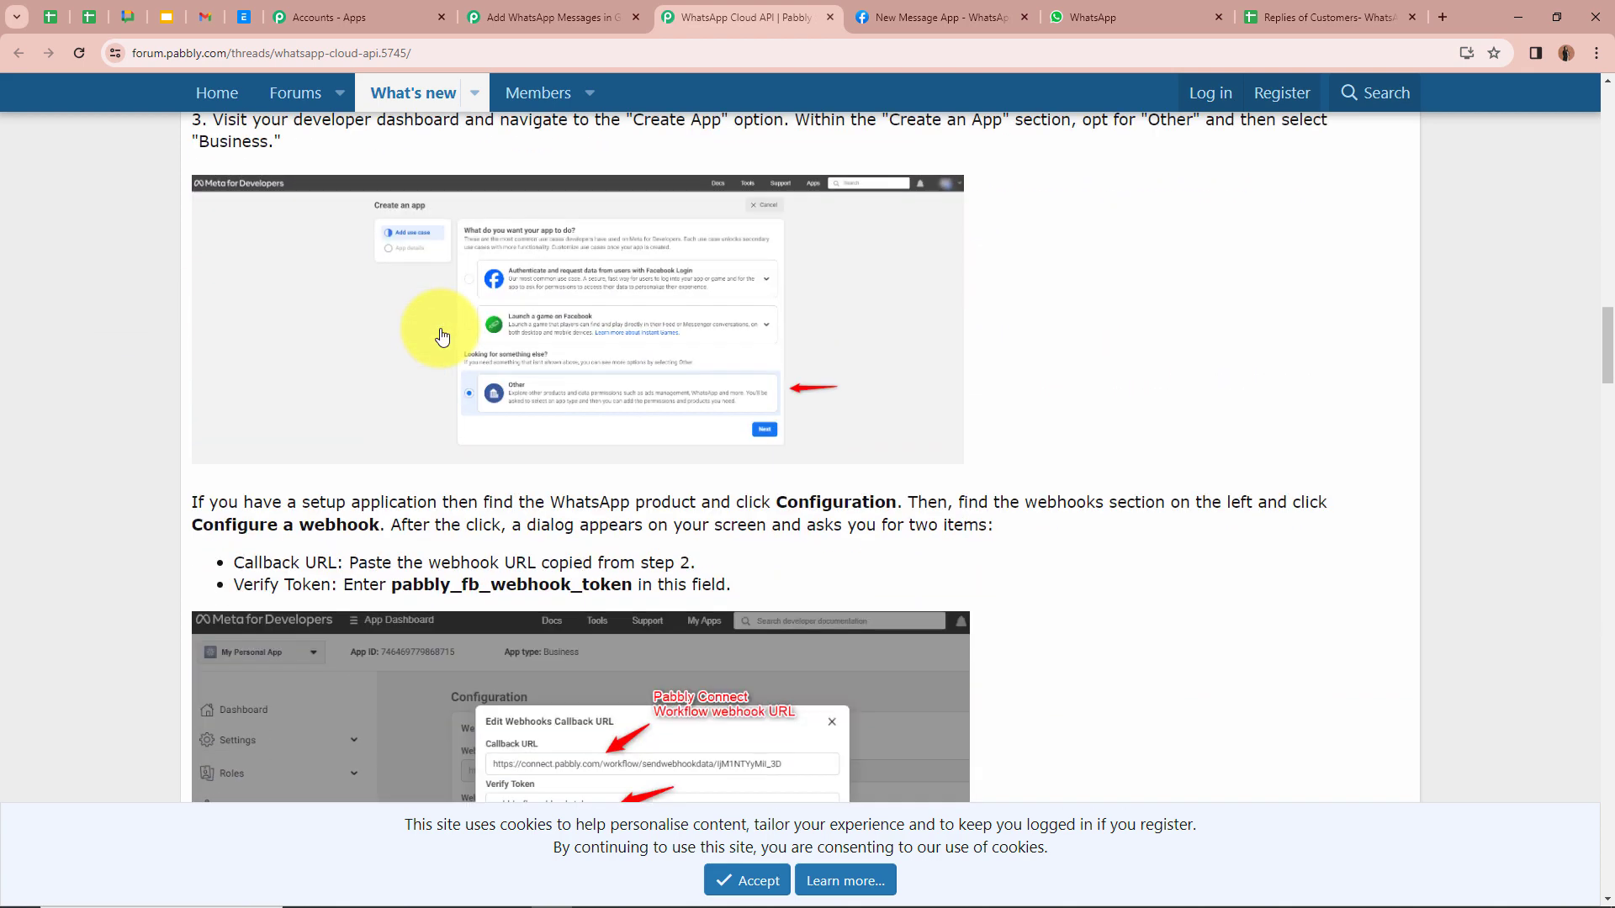
pyautogui.scroll(-2, 442, 336)
pyautogui.scroll(14, 437, 326)
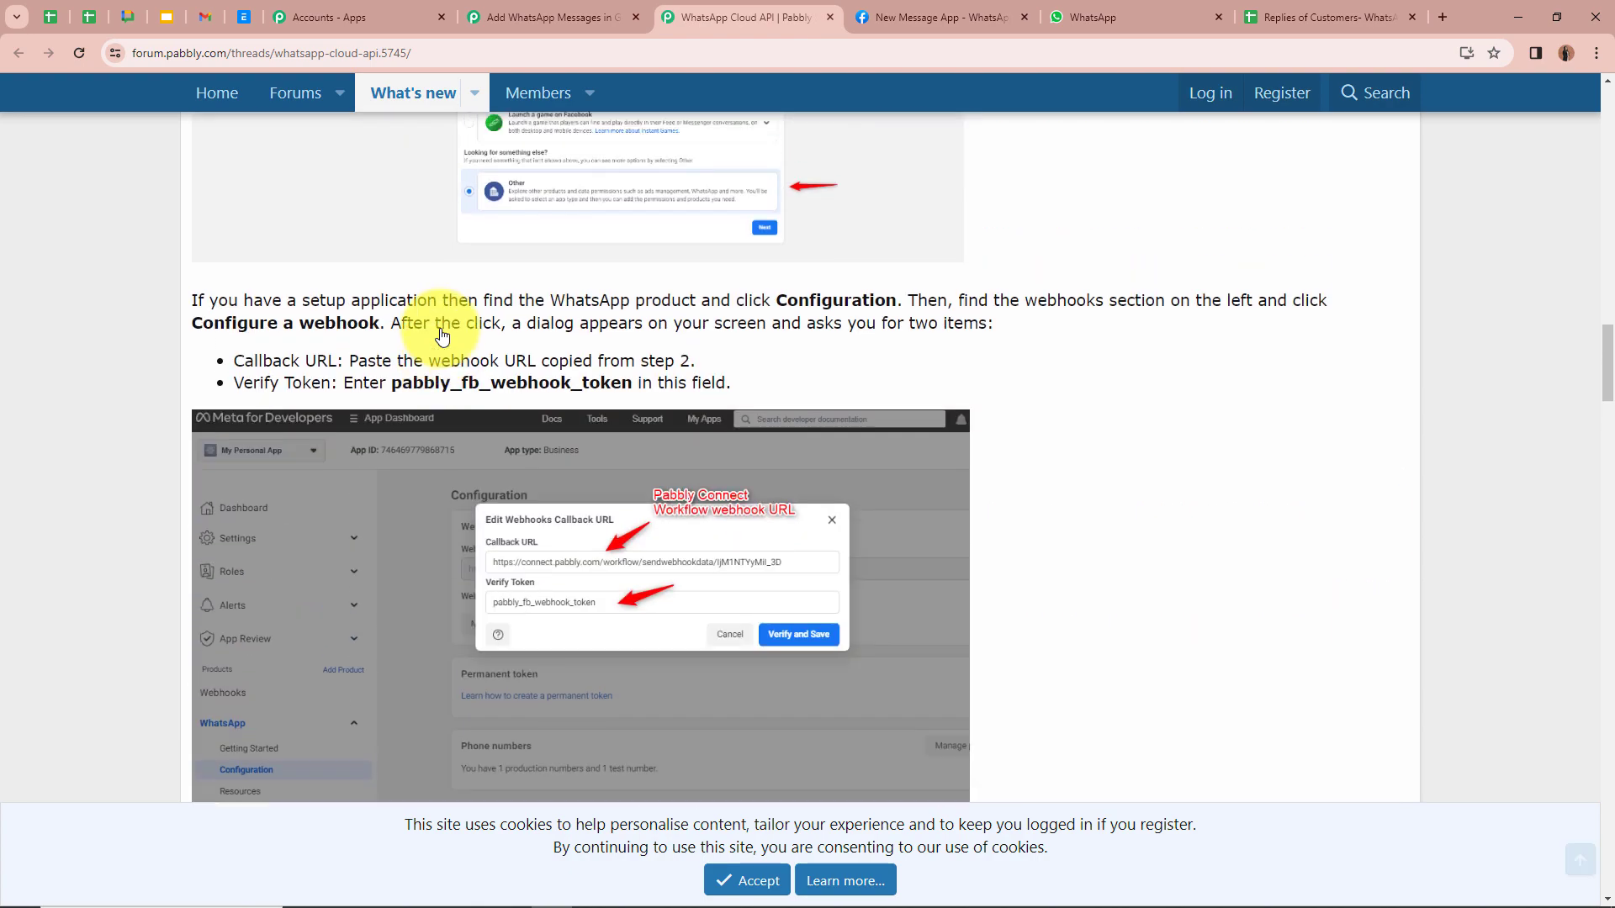
pyautogui.scroll(6, 441, 328)
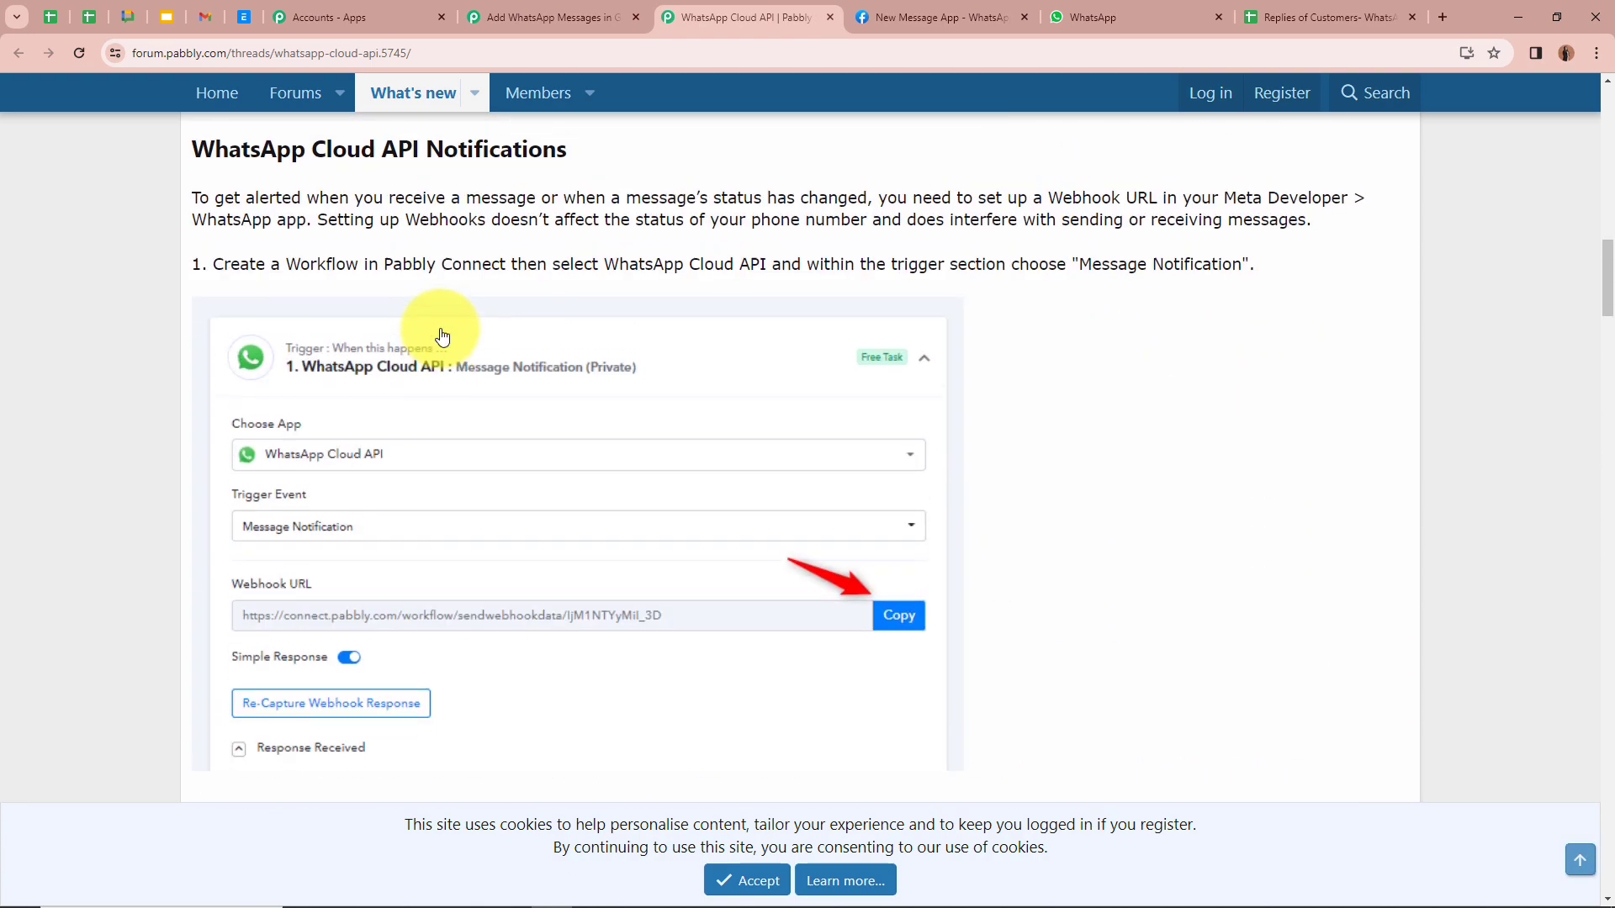
pyautogui.scroll(-9, 442, 328)
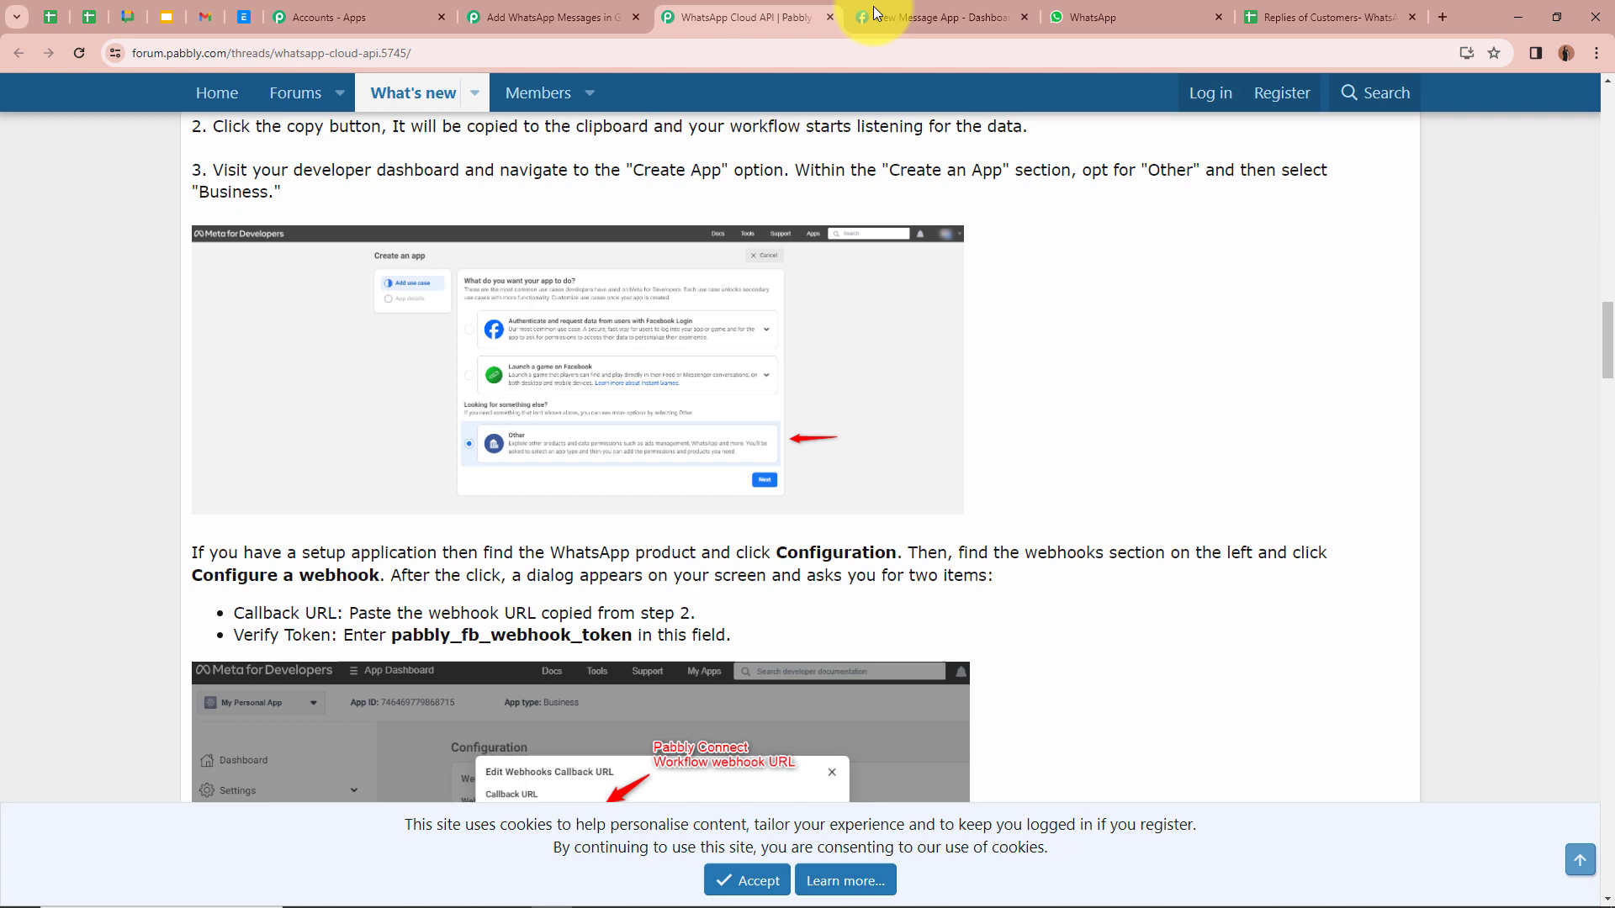
# Switch to Meta for Developers and open the webhook callback settings for editing in New Message App's WhatsApp configuration
pyautogui.click(943, 8)
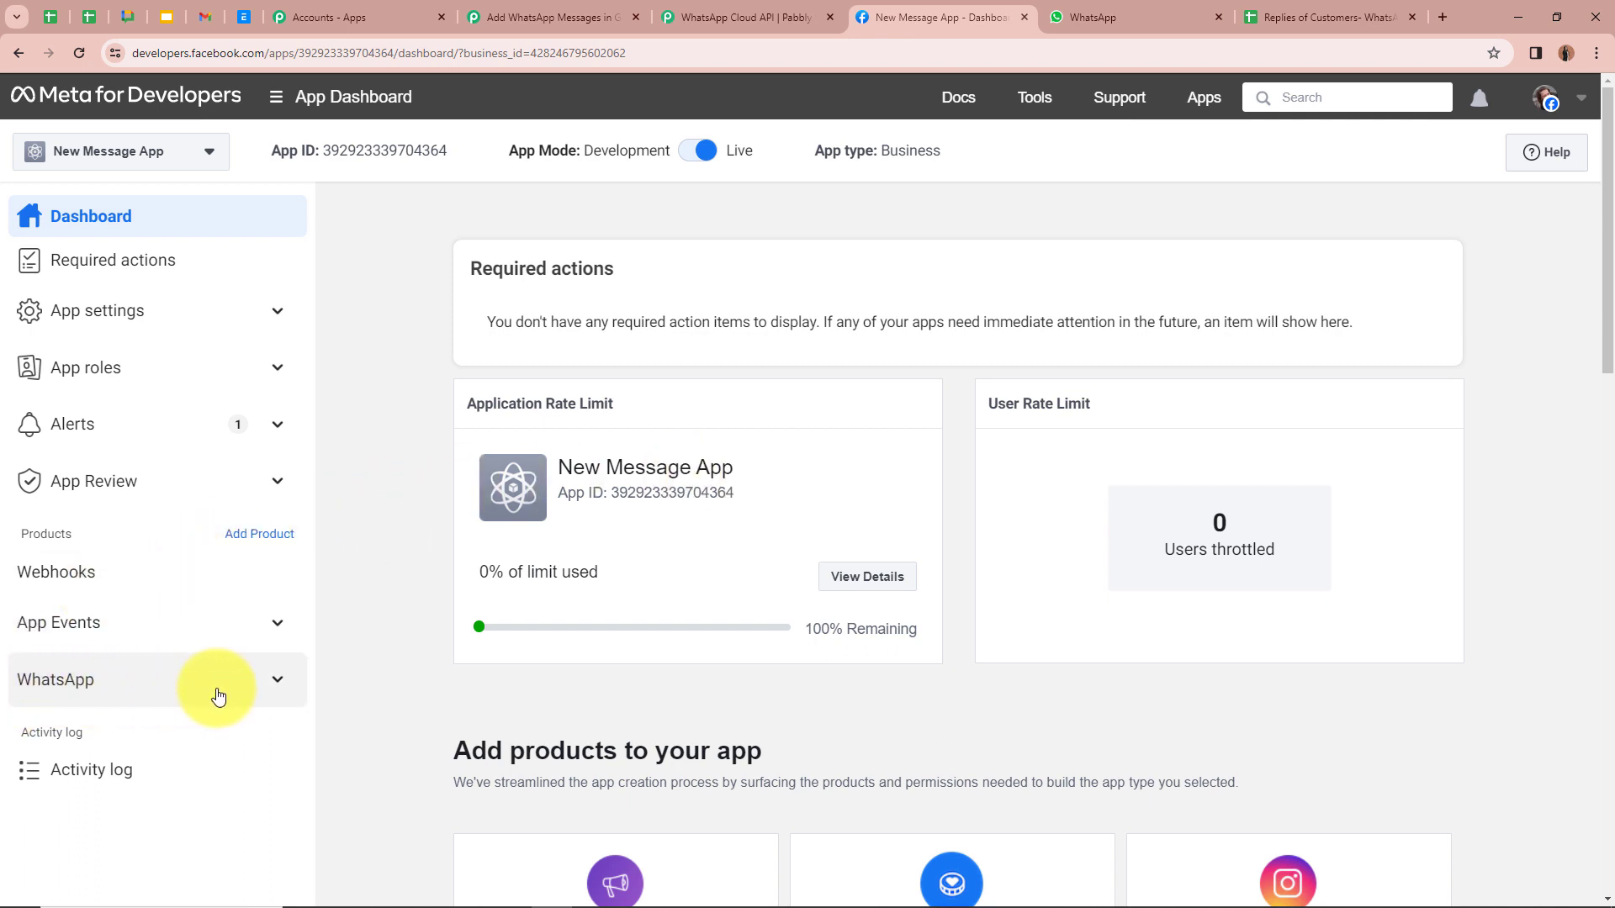
pyautogui.click(278, 681)
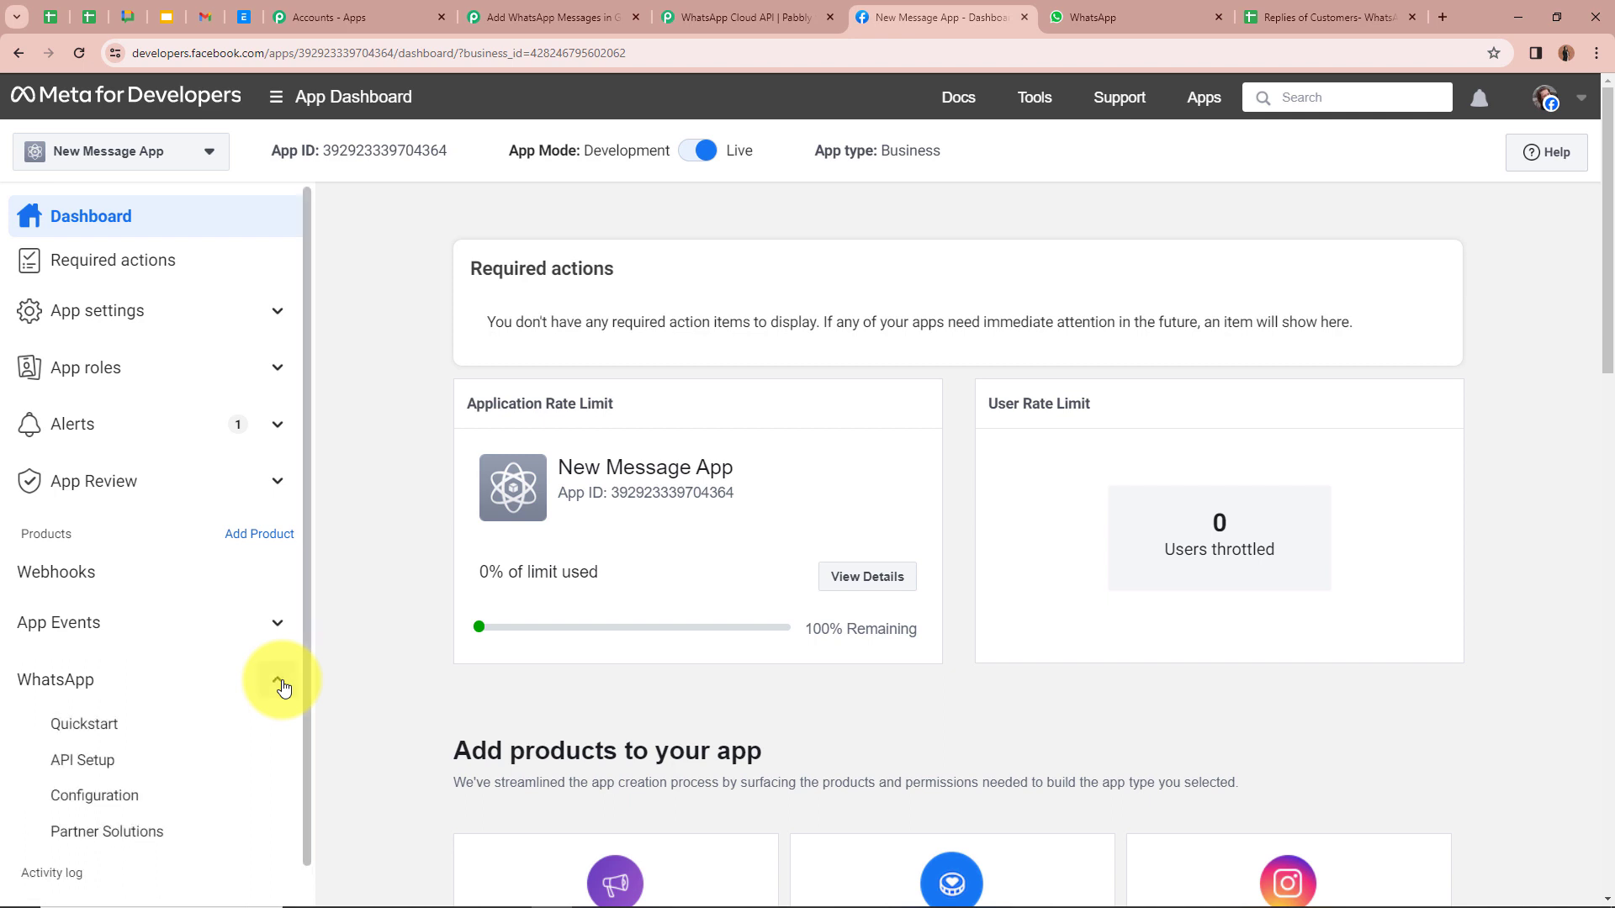
pyautogui.click(133, 801)
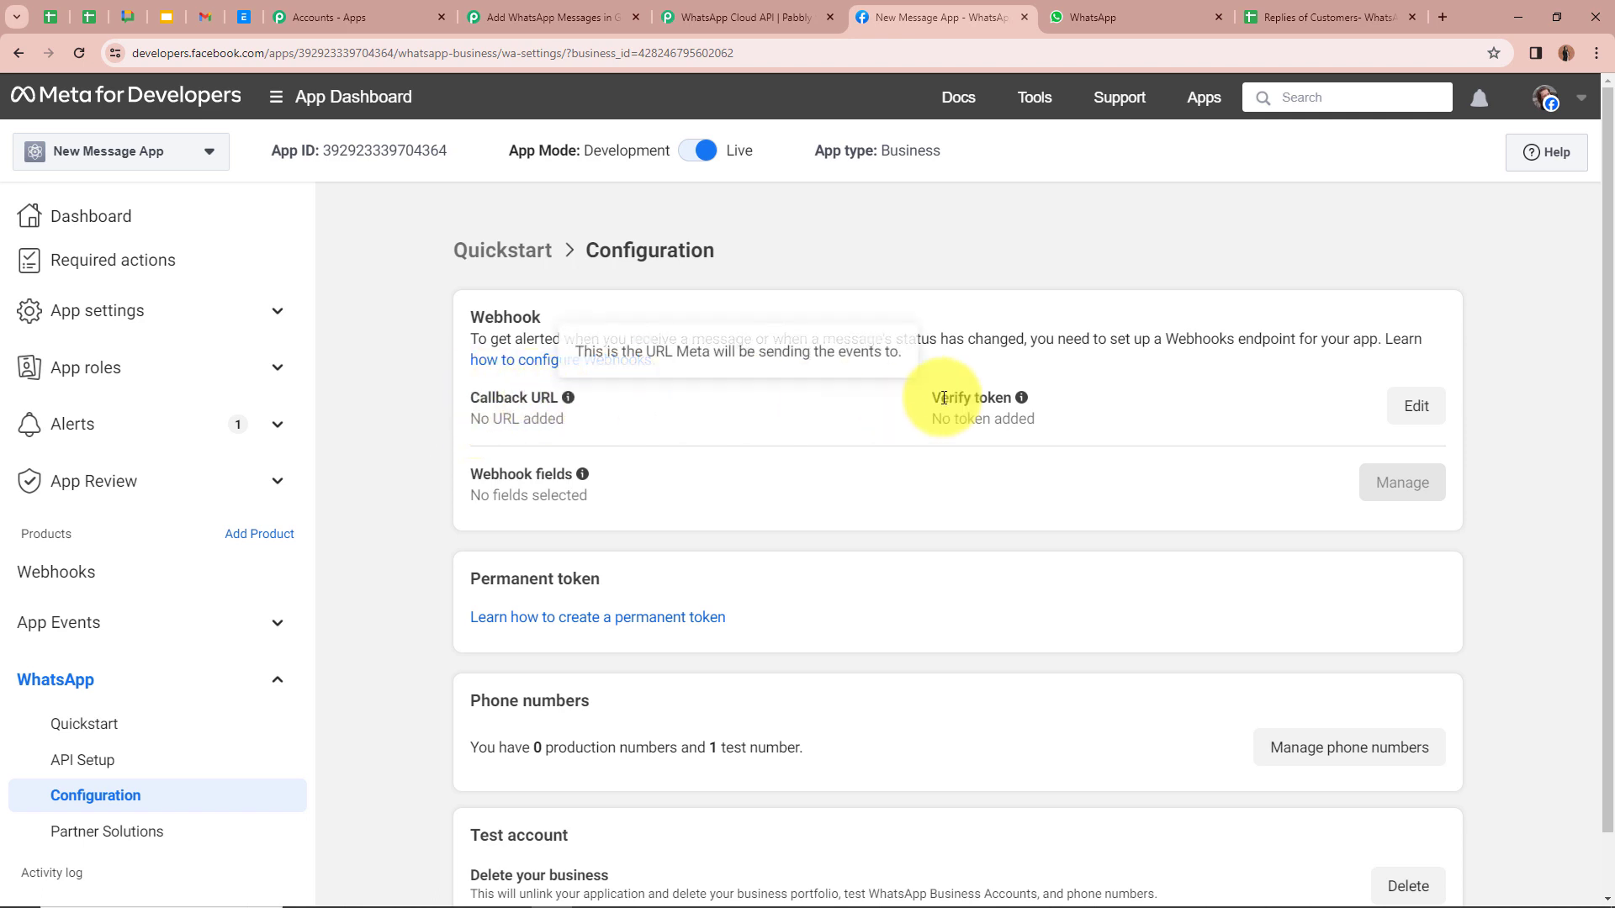
pyautogui.click(1422, 410)
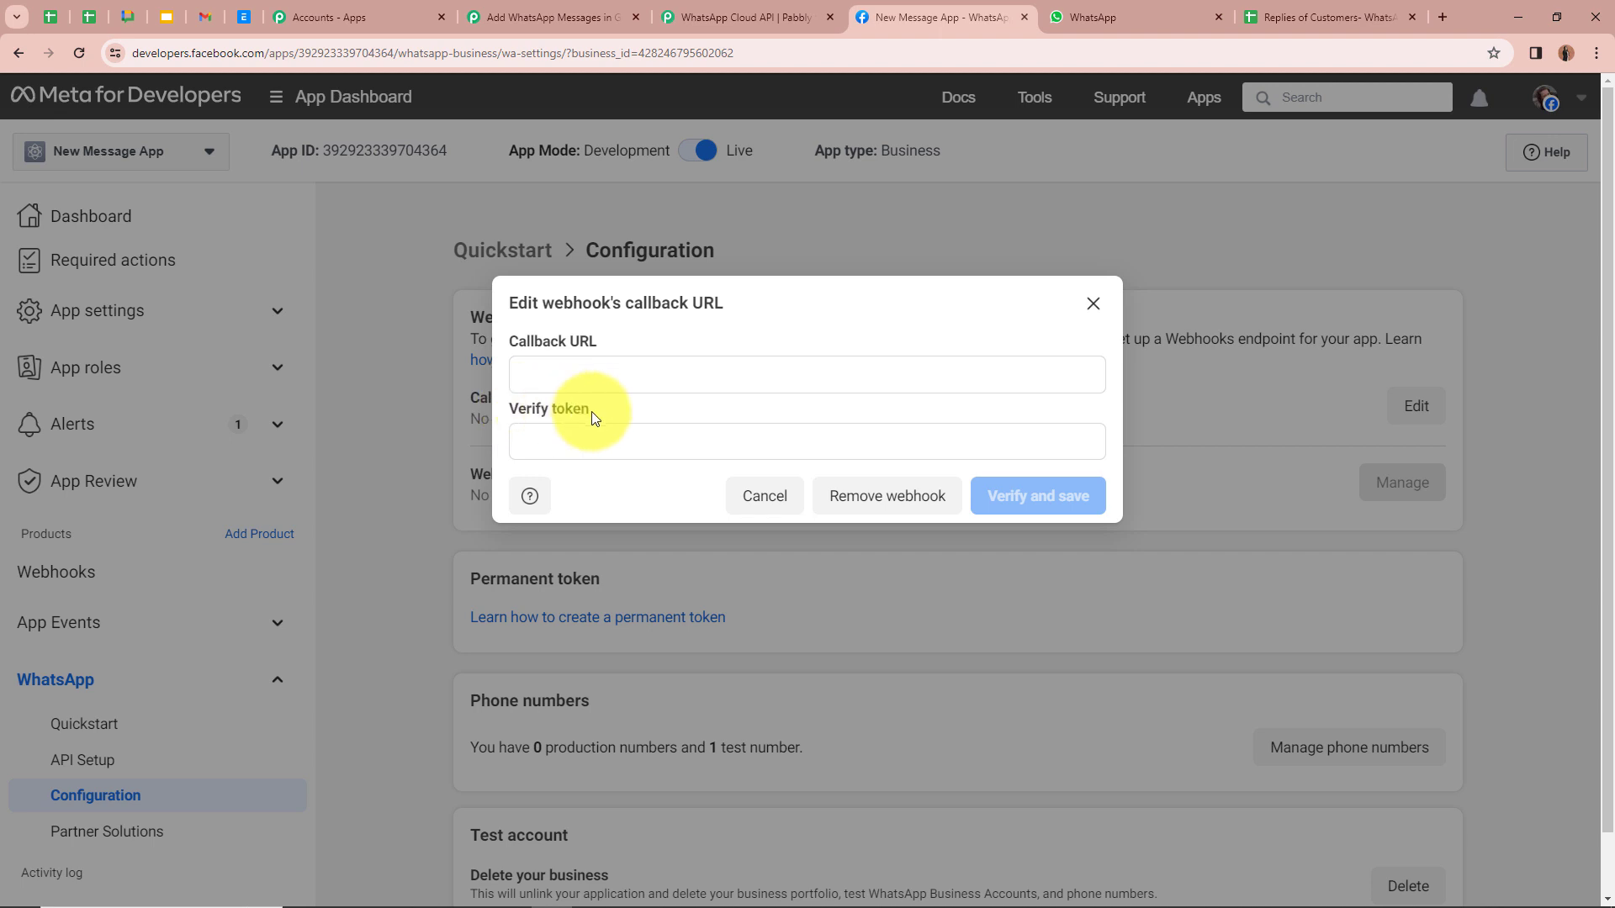
# Copy the trigger's webhook URL from the Pabbly Connect workflow and paste it as the callback URL in Meta's webhook settings
pyautogui.click(581, 17)
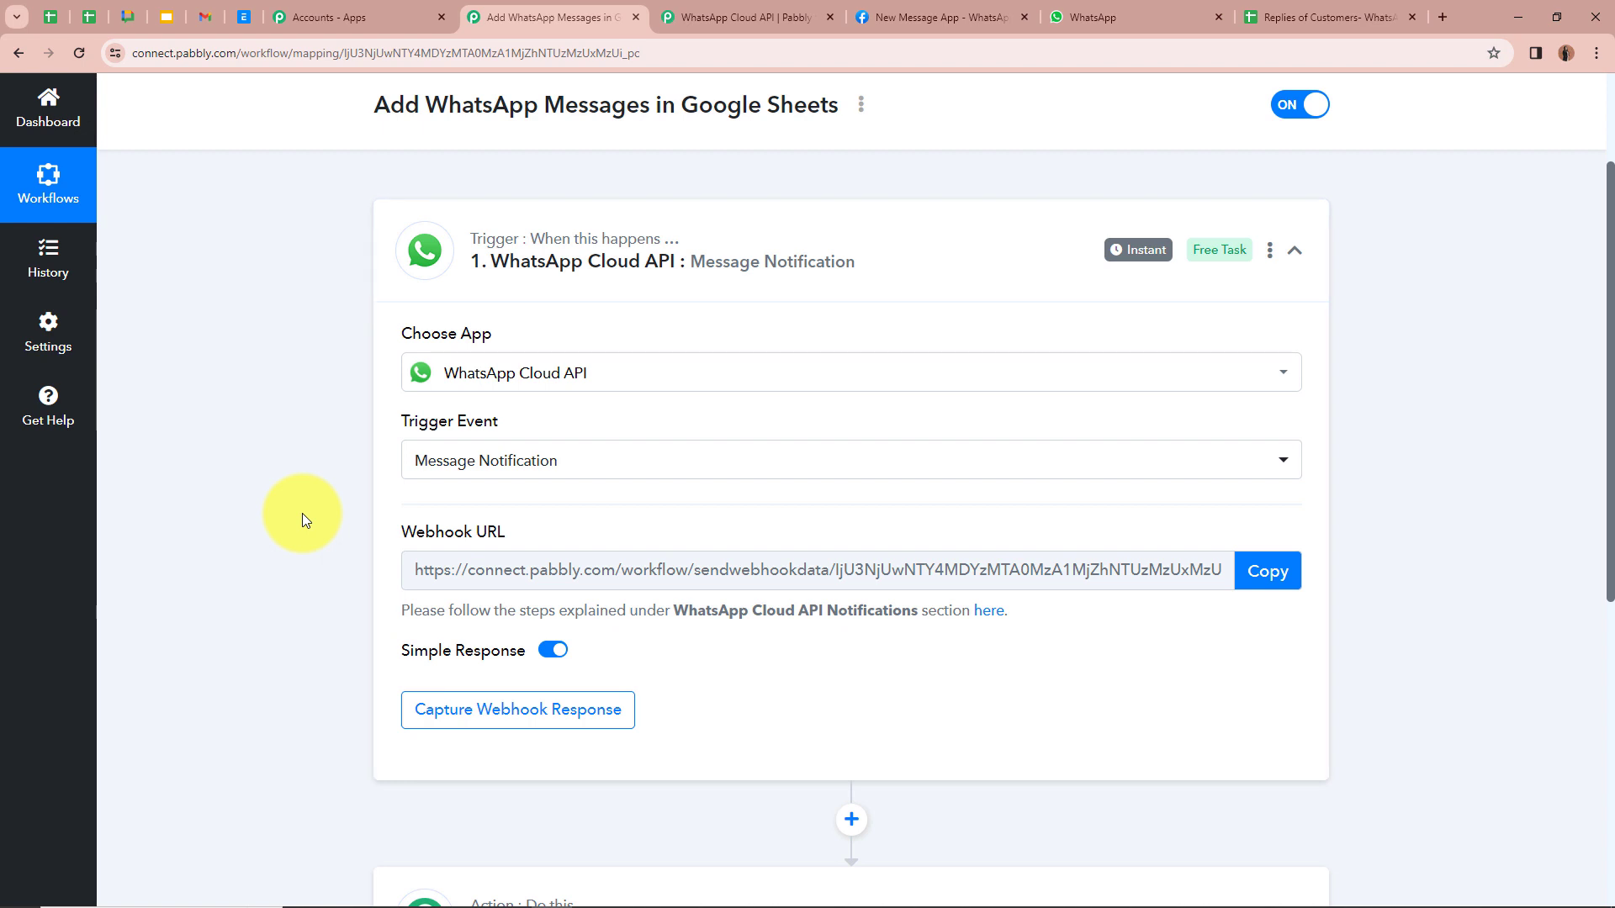
pyautogui.click(1262, 581)
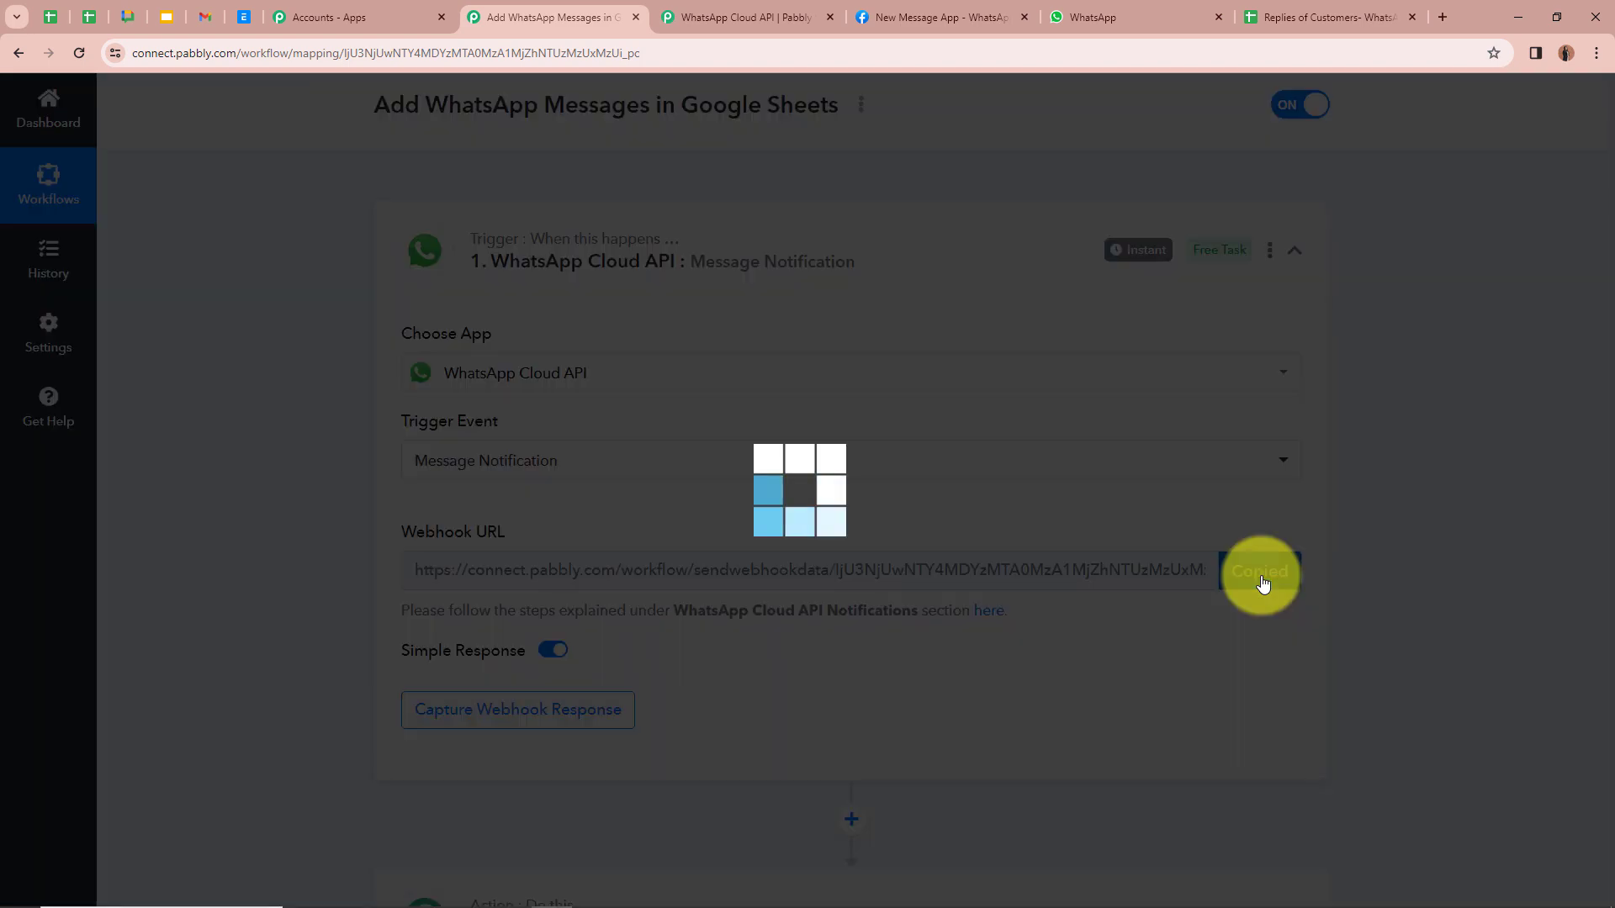
pyautogui.click(933, 17)
pyautogui.click(695, 374)
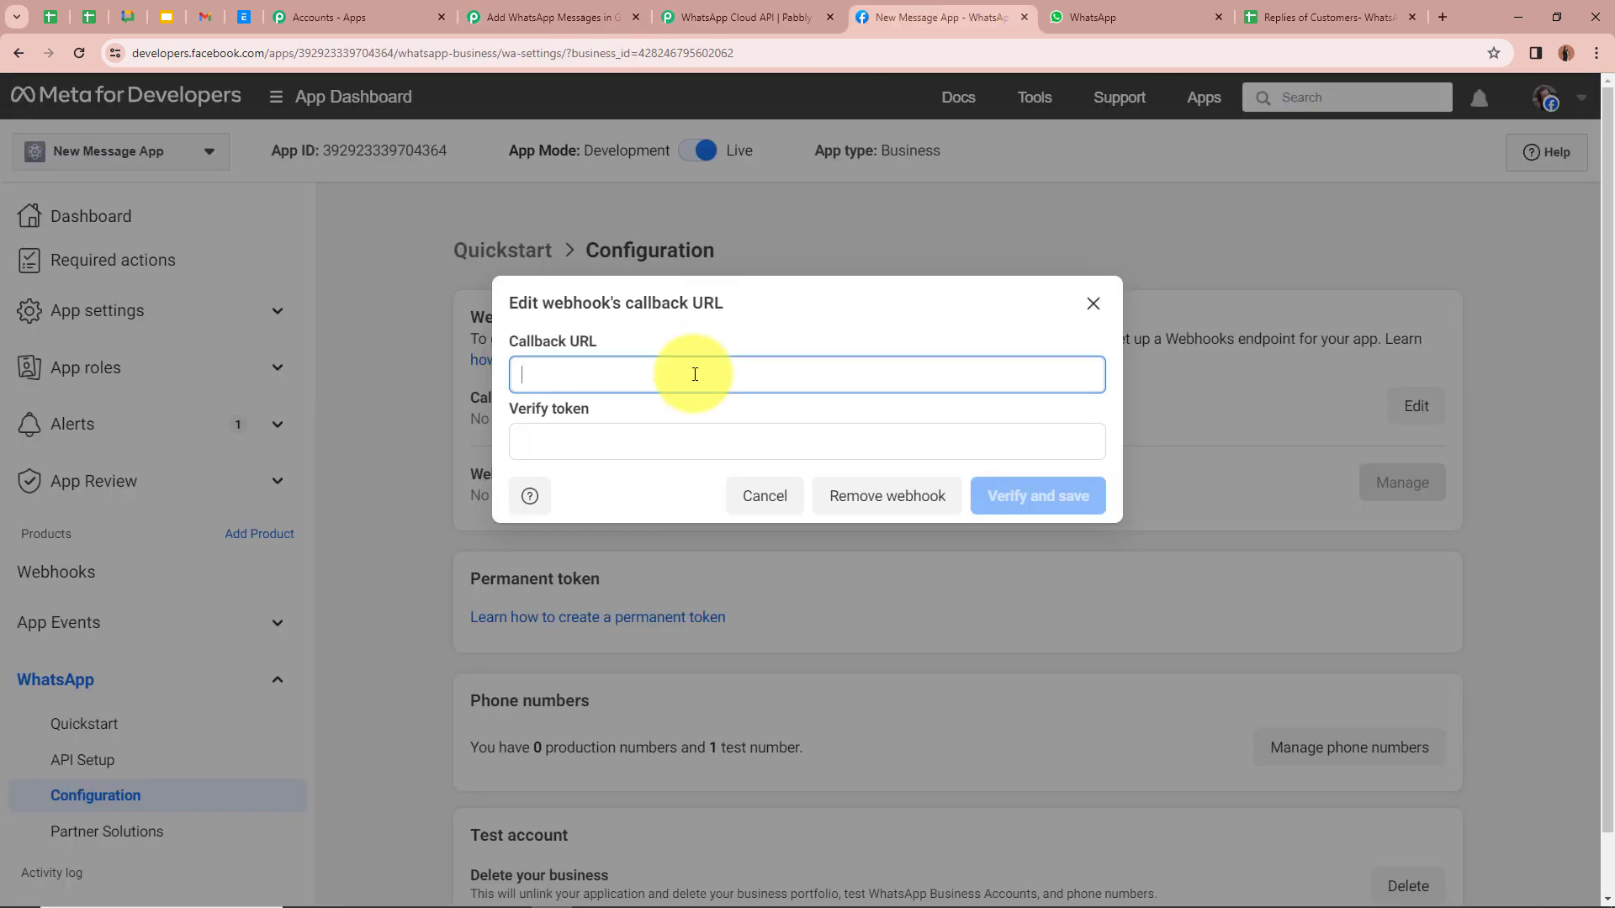
pyautogui.hotkey('ctrl', 'v')
pyautogui.click(503, 405)
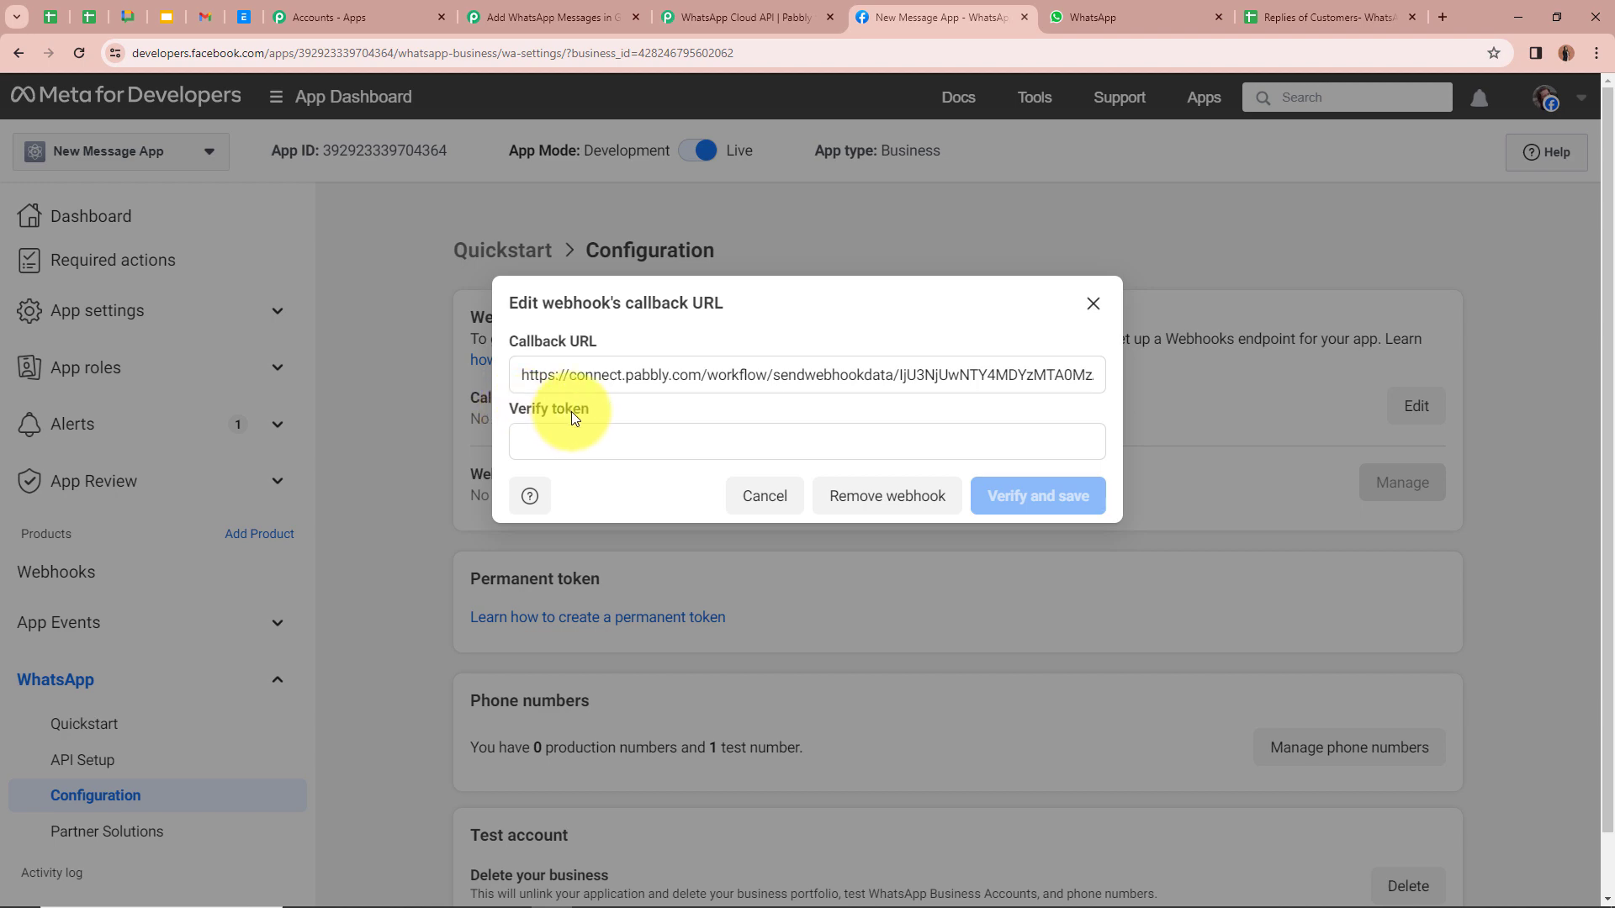
# Copy the verify token from the Pabbly help thread into the verify token field in Meta's webhook settings, and verify and save the webhook
pyautogui.click(736, 17)
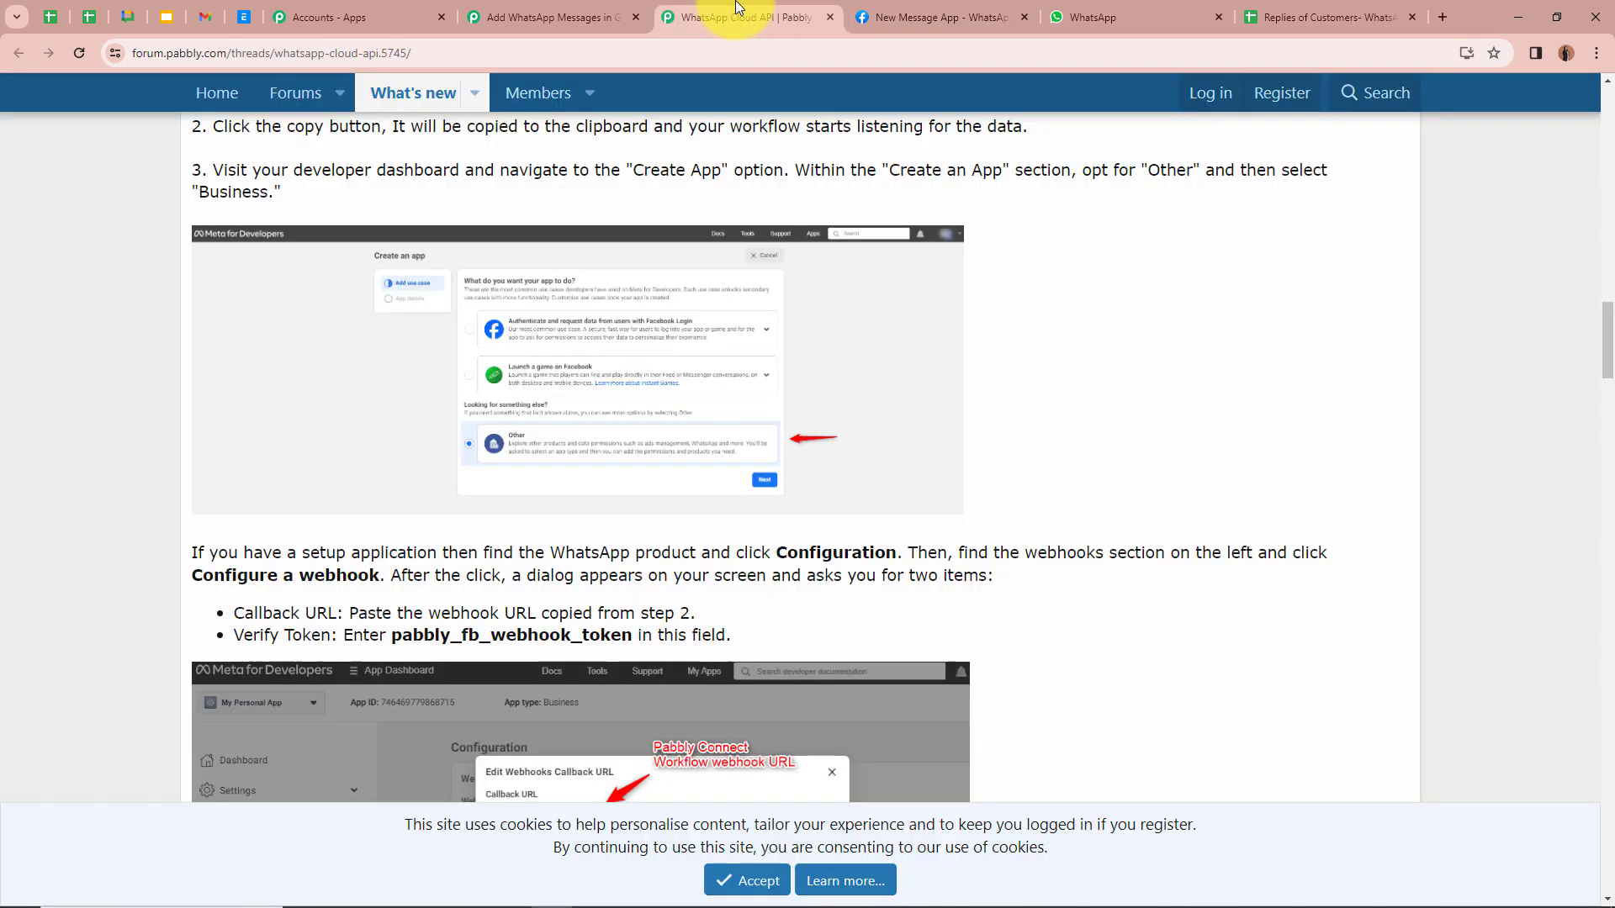
pyautogui.scroll(2, 705, 281)
pyautogui.scroll(-5, 705, 281)
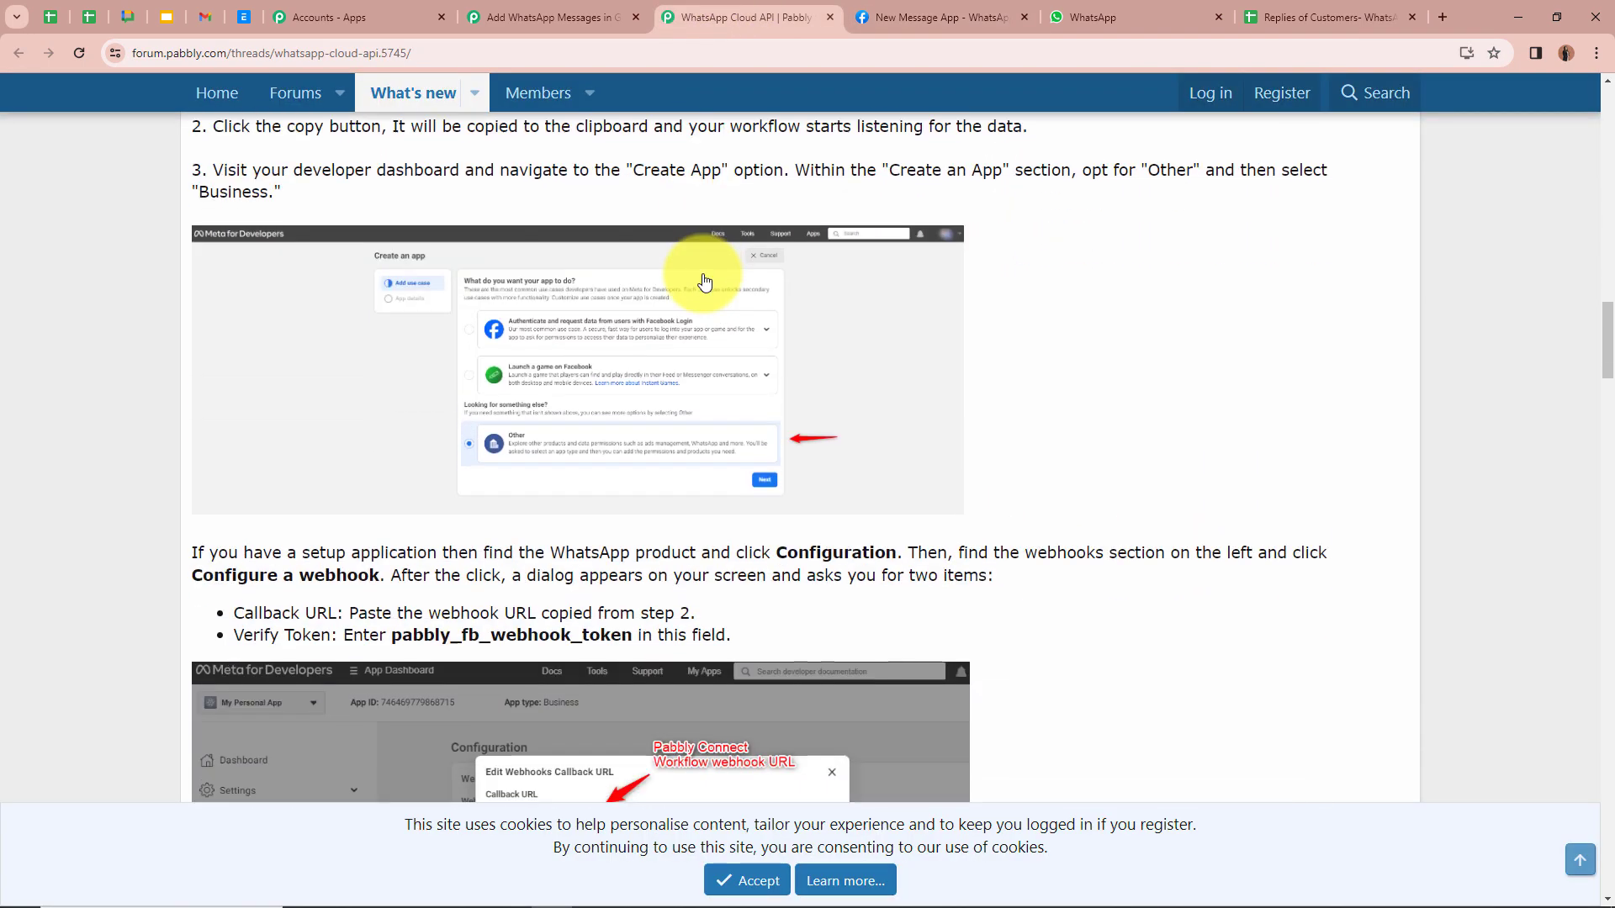
pyautogui.scroll(-1, 705, 280)
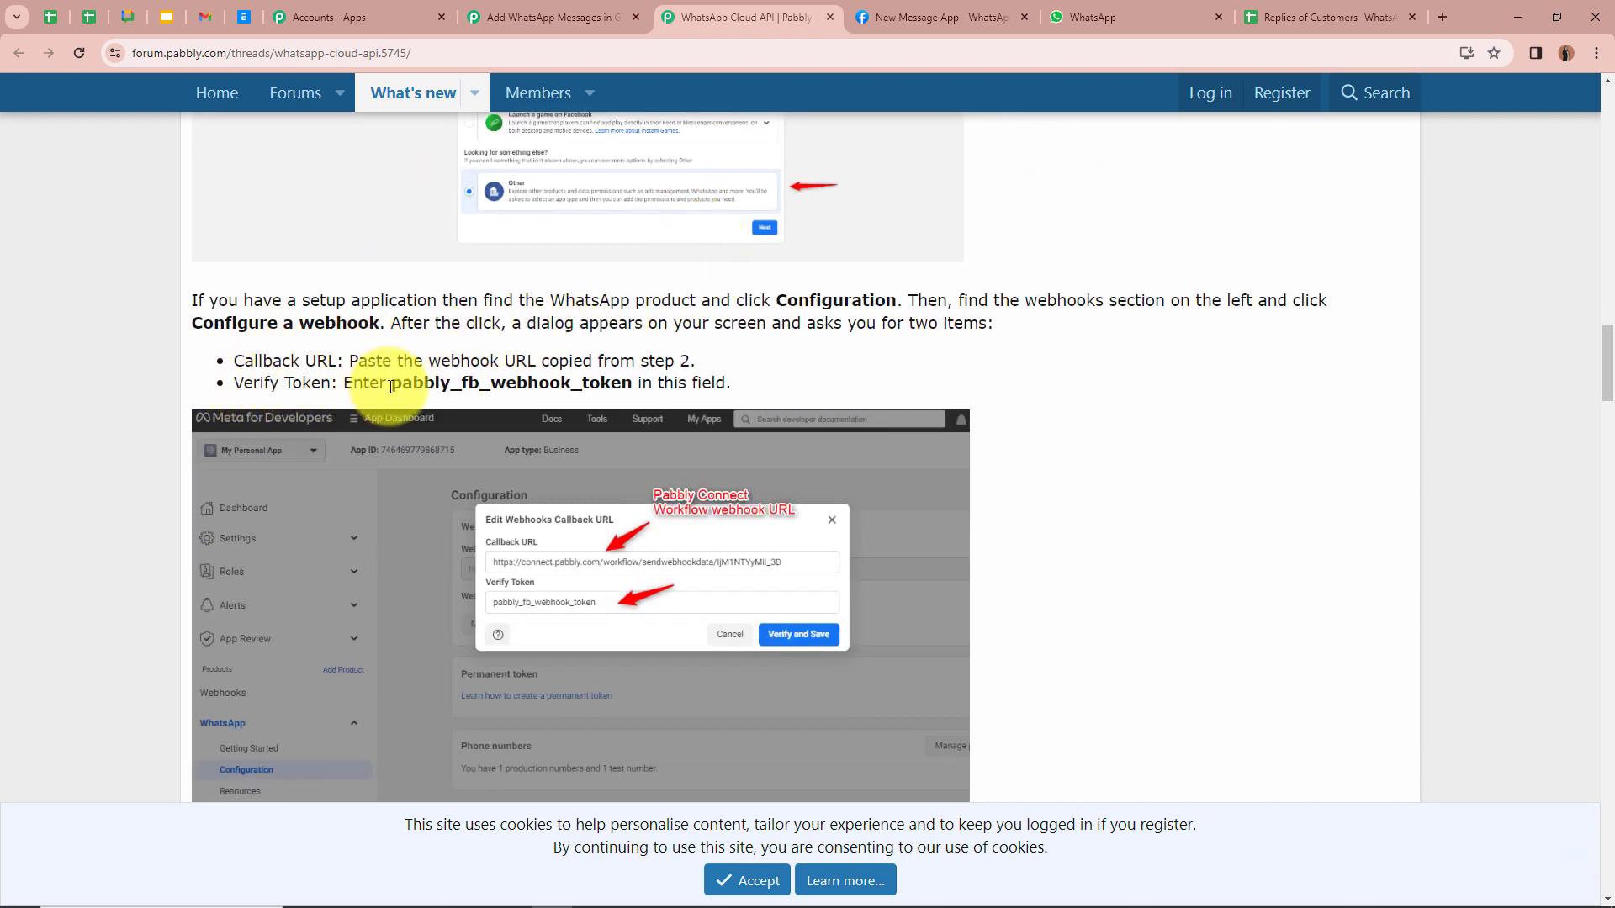
pyautogui.doubleClick(481, 381)
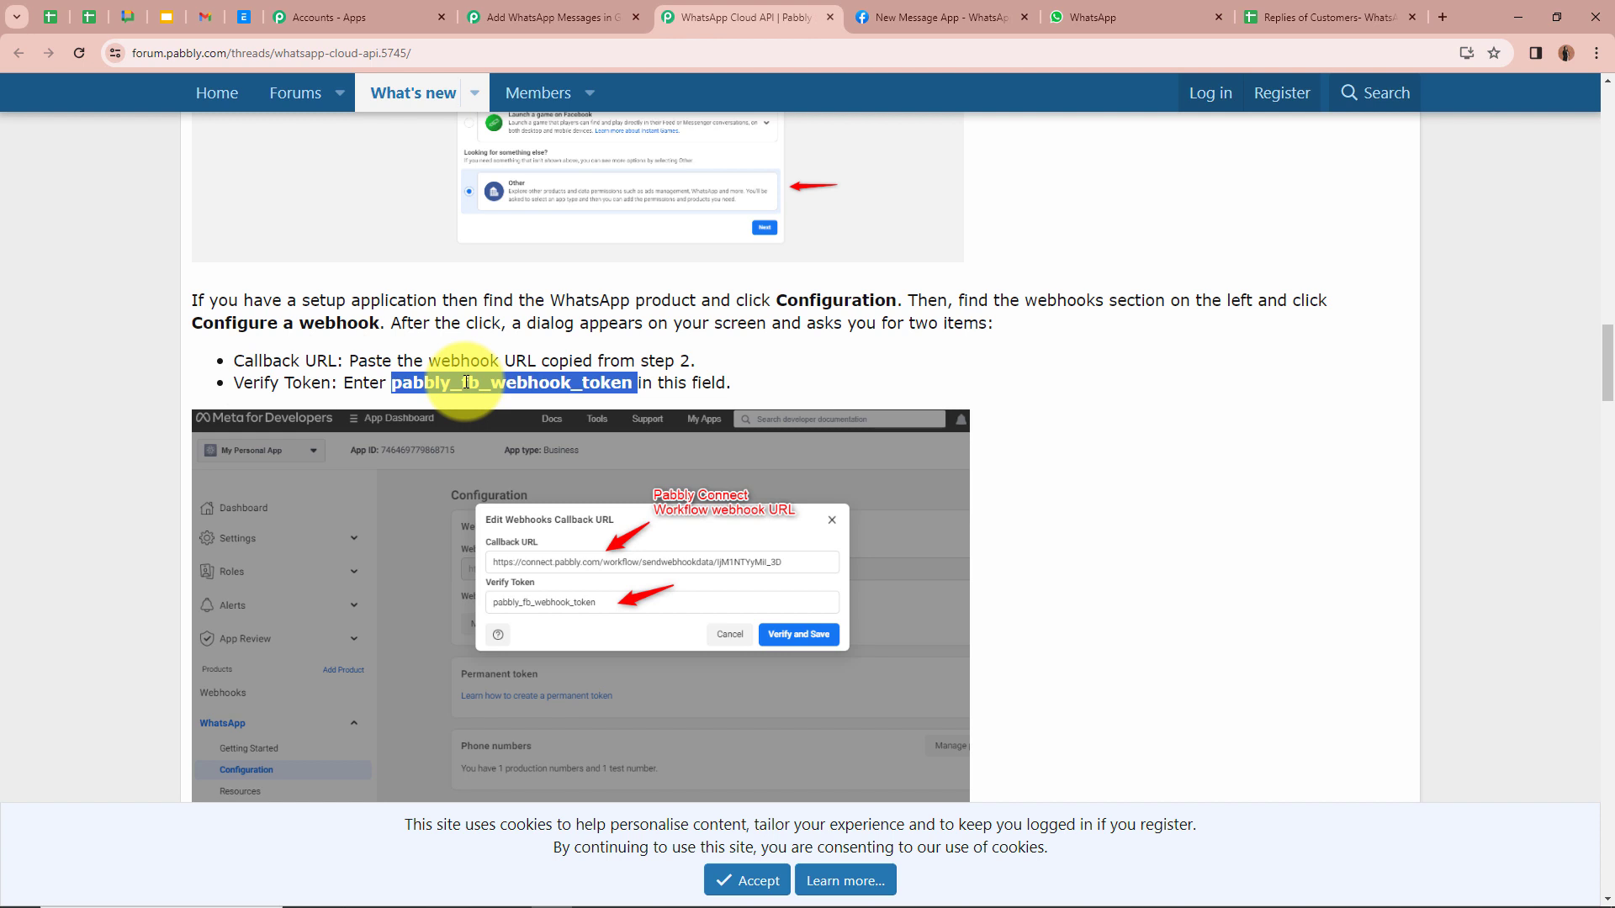
pyautogui.hotkey('ctrl', 'c')
pyautogui.hotkey('ctrl', 'Tab')
pyautogui.hotkey('ctrl', 'v')
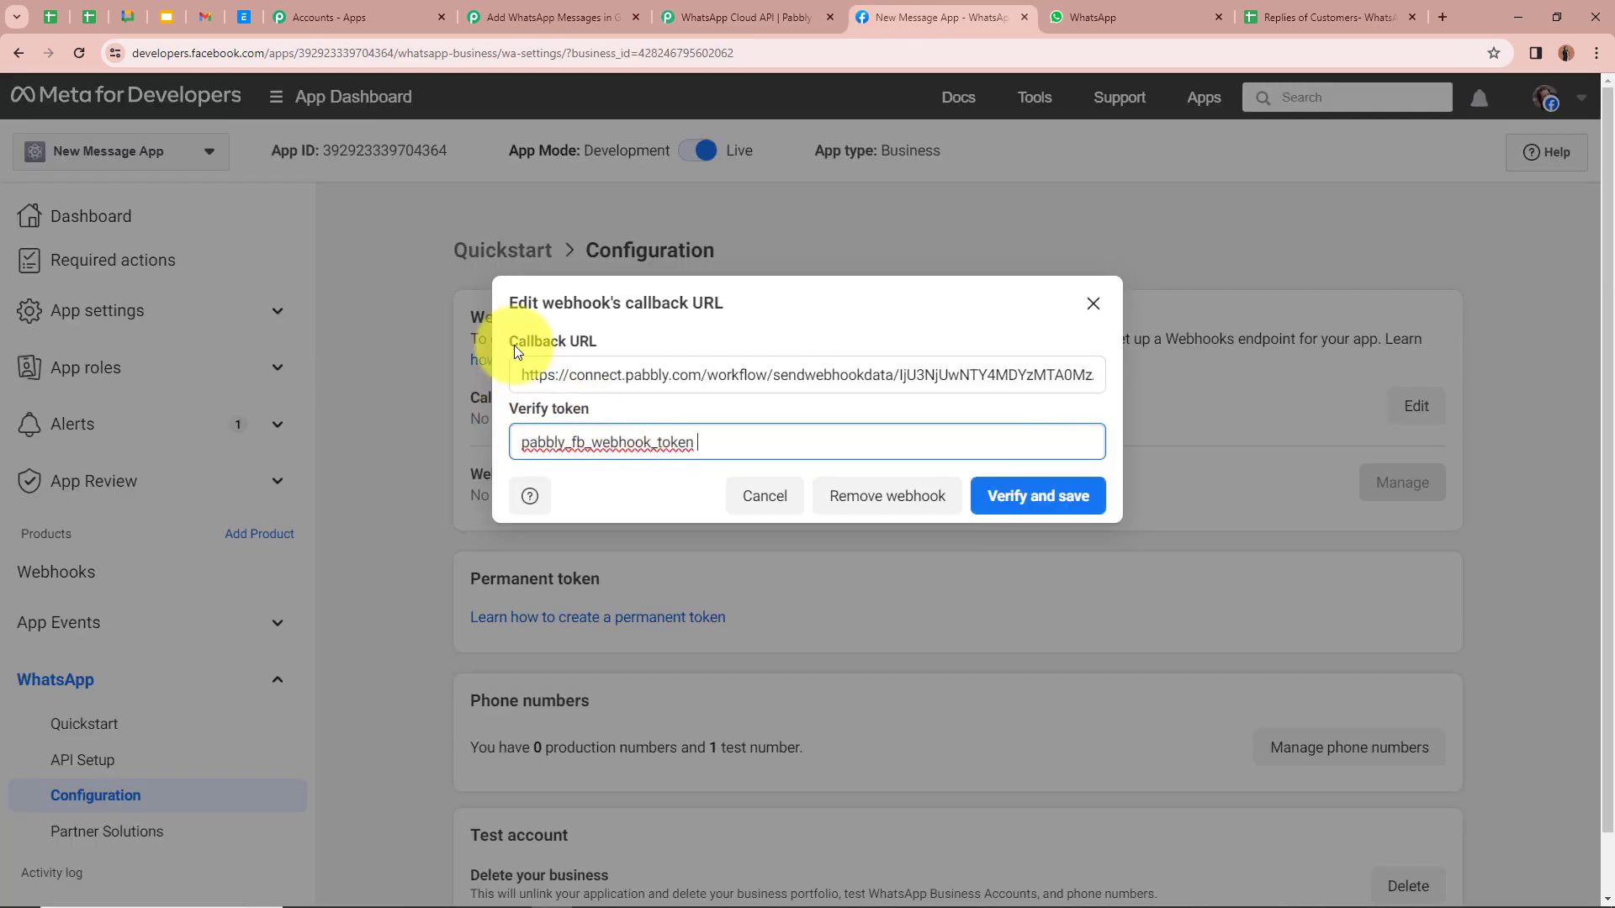
pyautogui.click(730, 409)
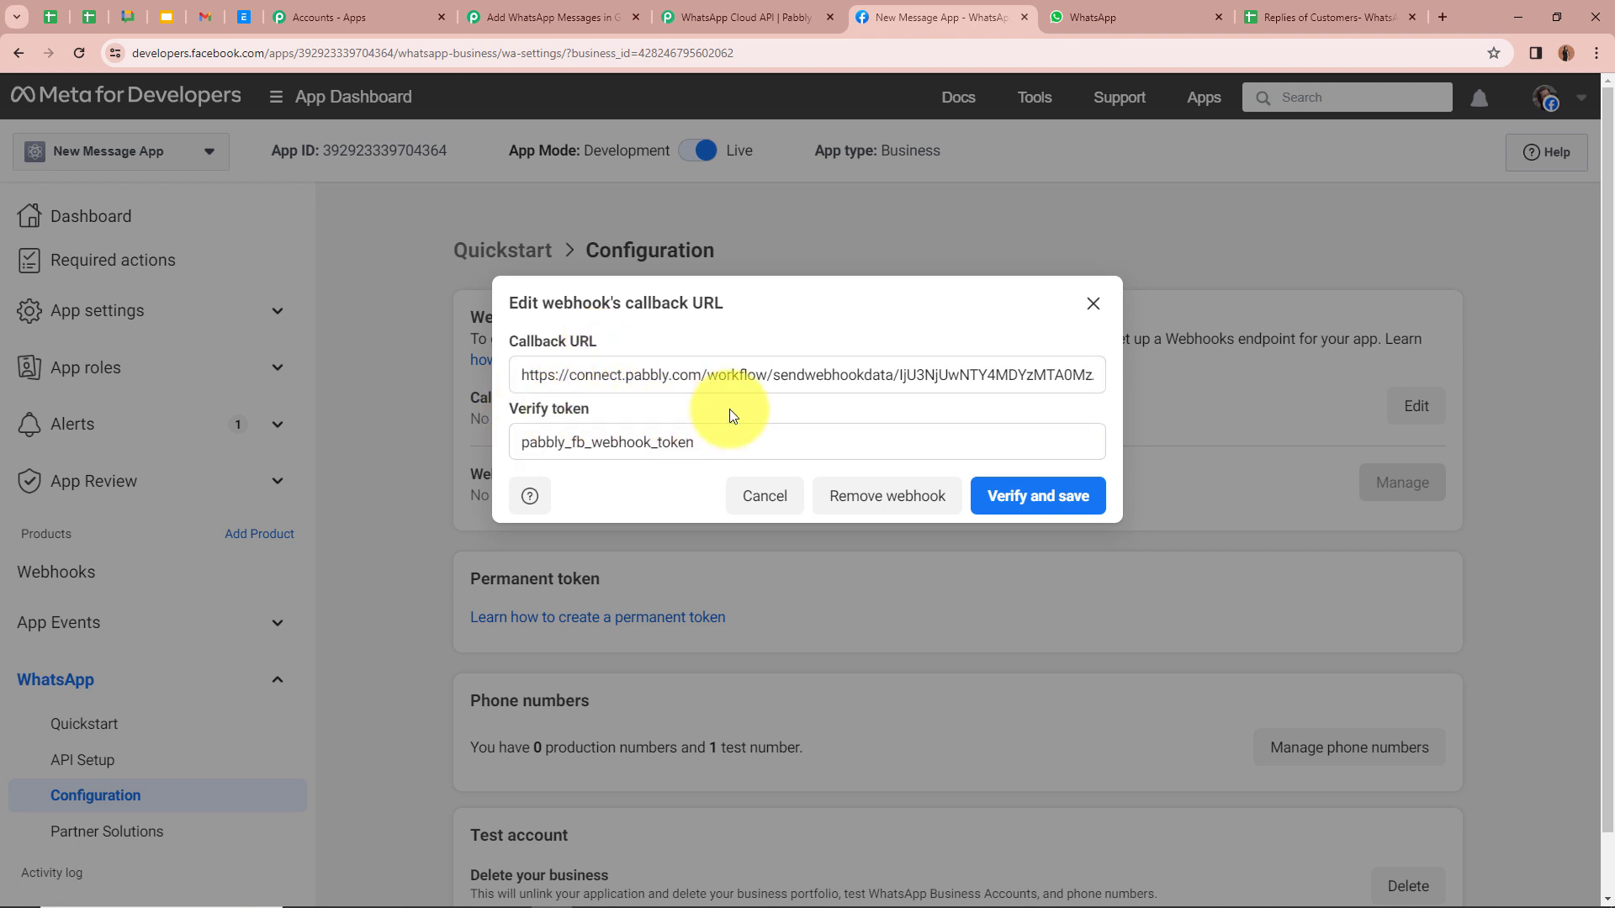
pyautogui.click(1076, 506)
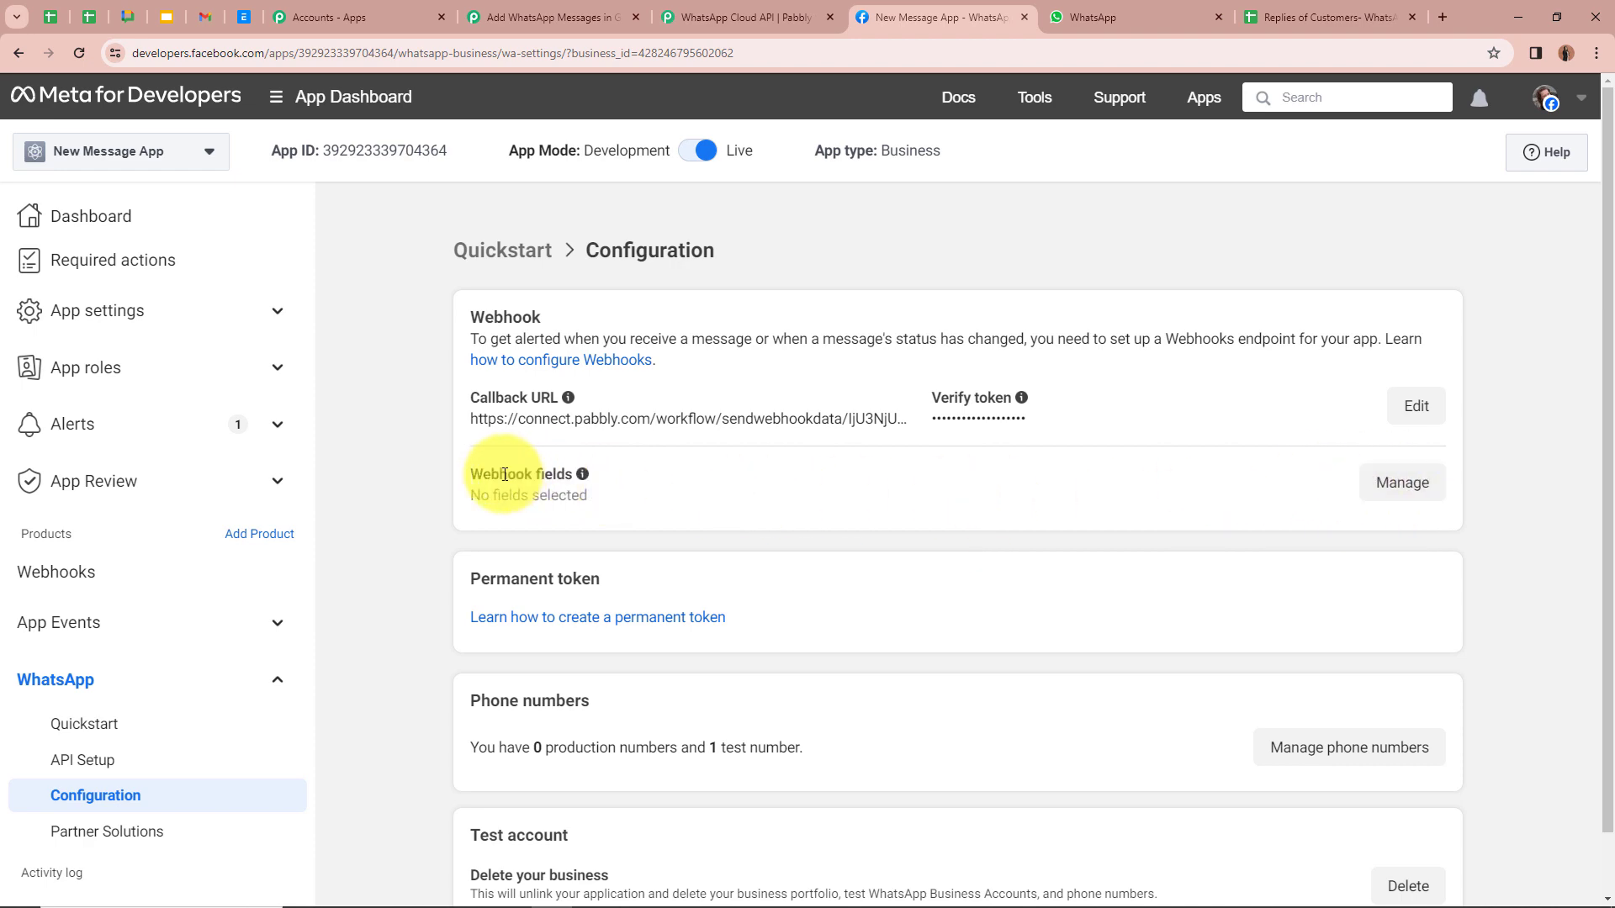
# Subscribe the WhatsApp webhook to the messages field in version v15.0 and close the webhook fields list
pyautogui.click(1404, 484)
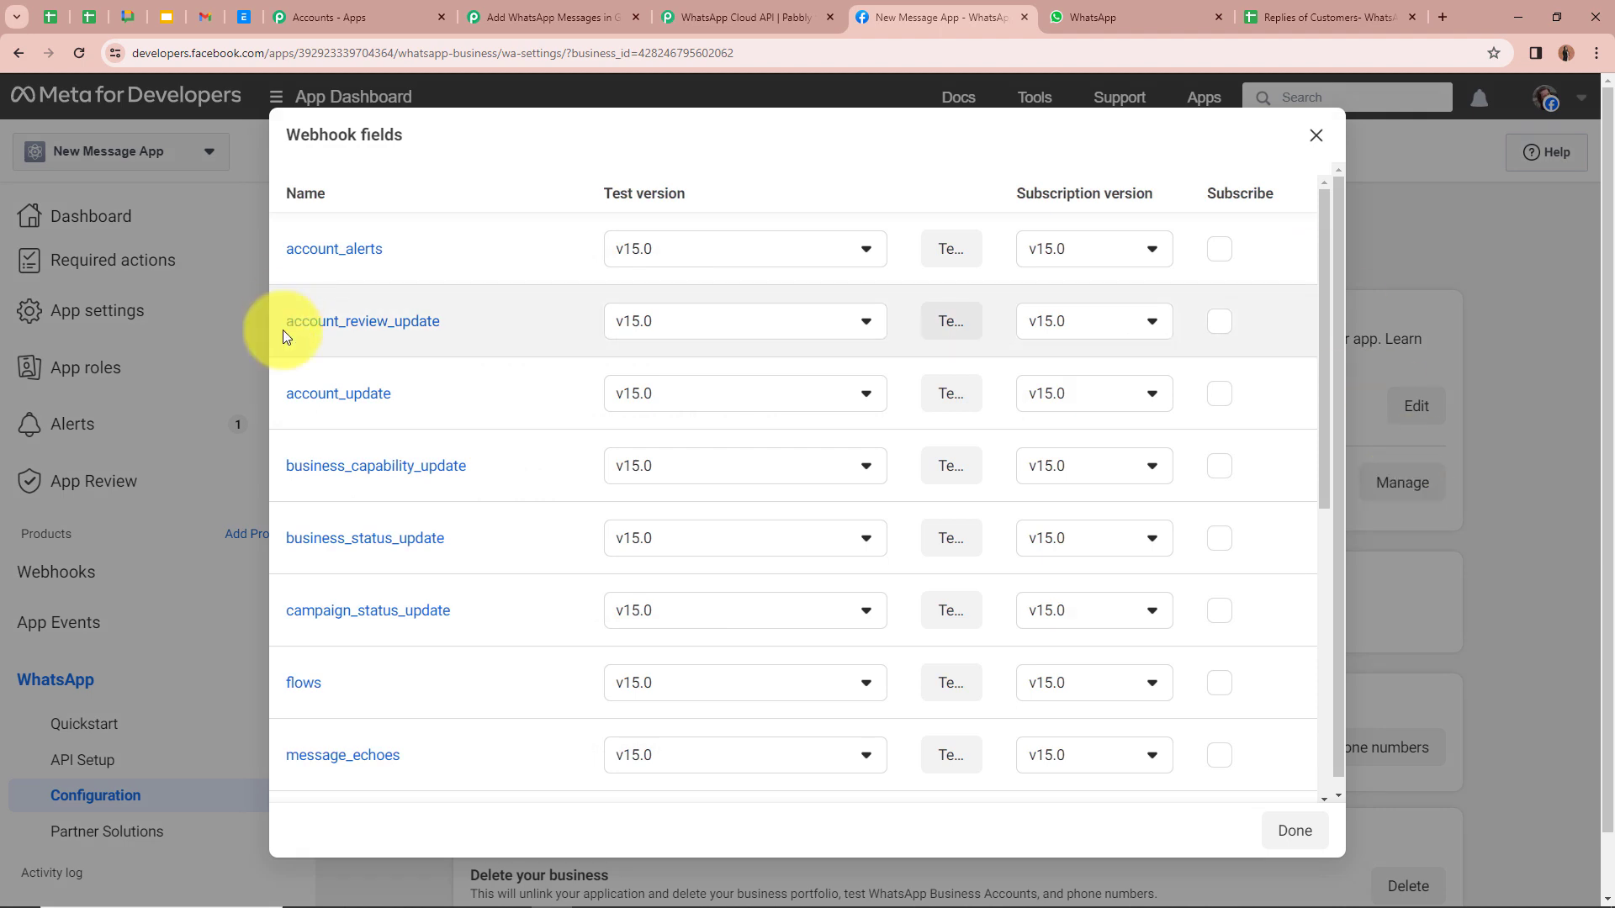
pyautogui.scroll(-6, 546, 325)
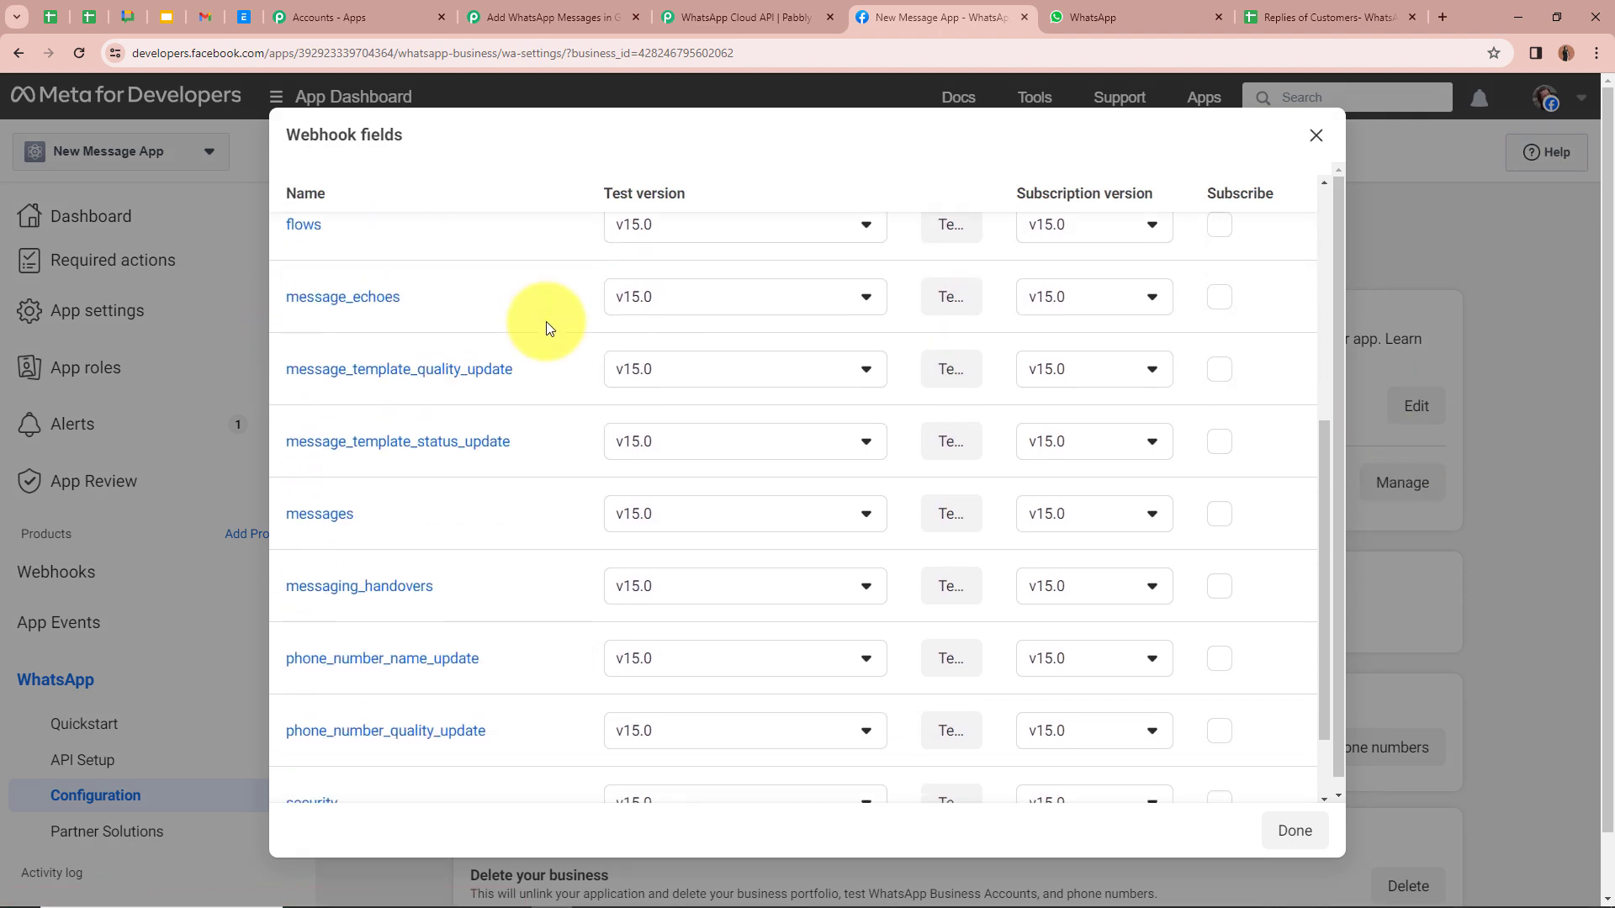
pyautogui.scroll(-1, 547, 321)
pyautogui.scroll(3, 518, 339)
pyautogui.scroll(-4, 529, 422)
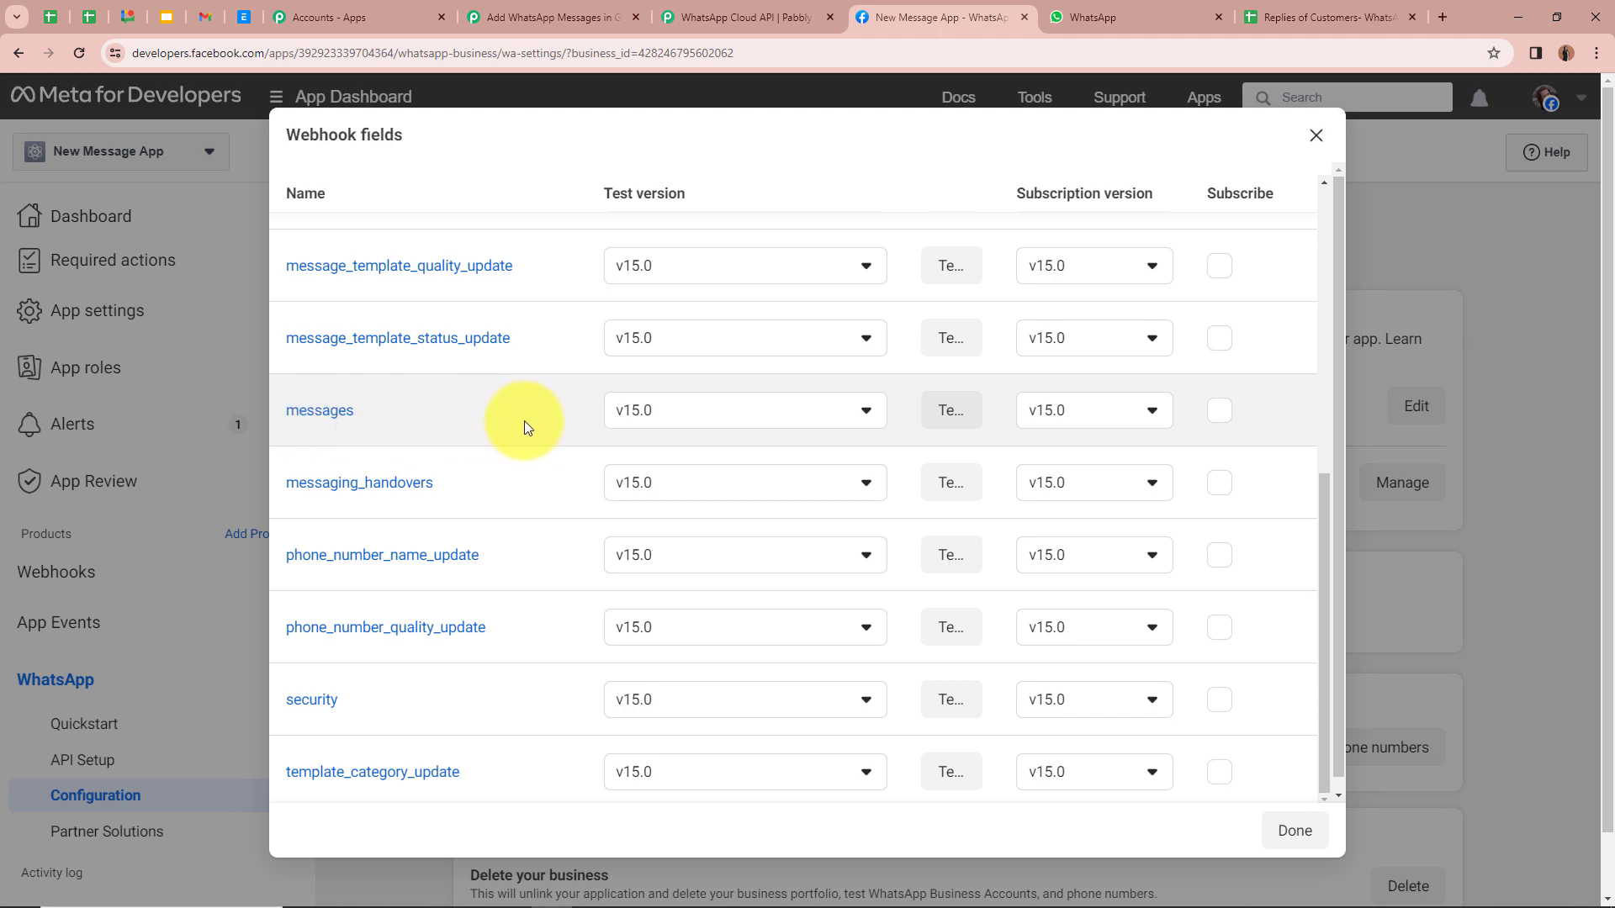
pyautogui.click(1216, 409)
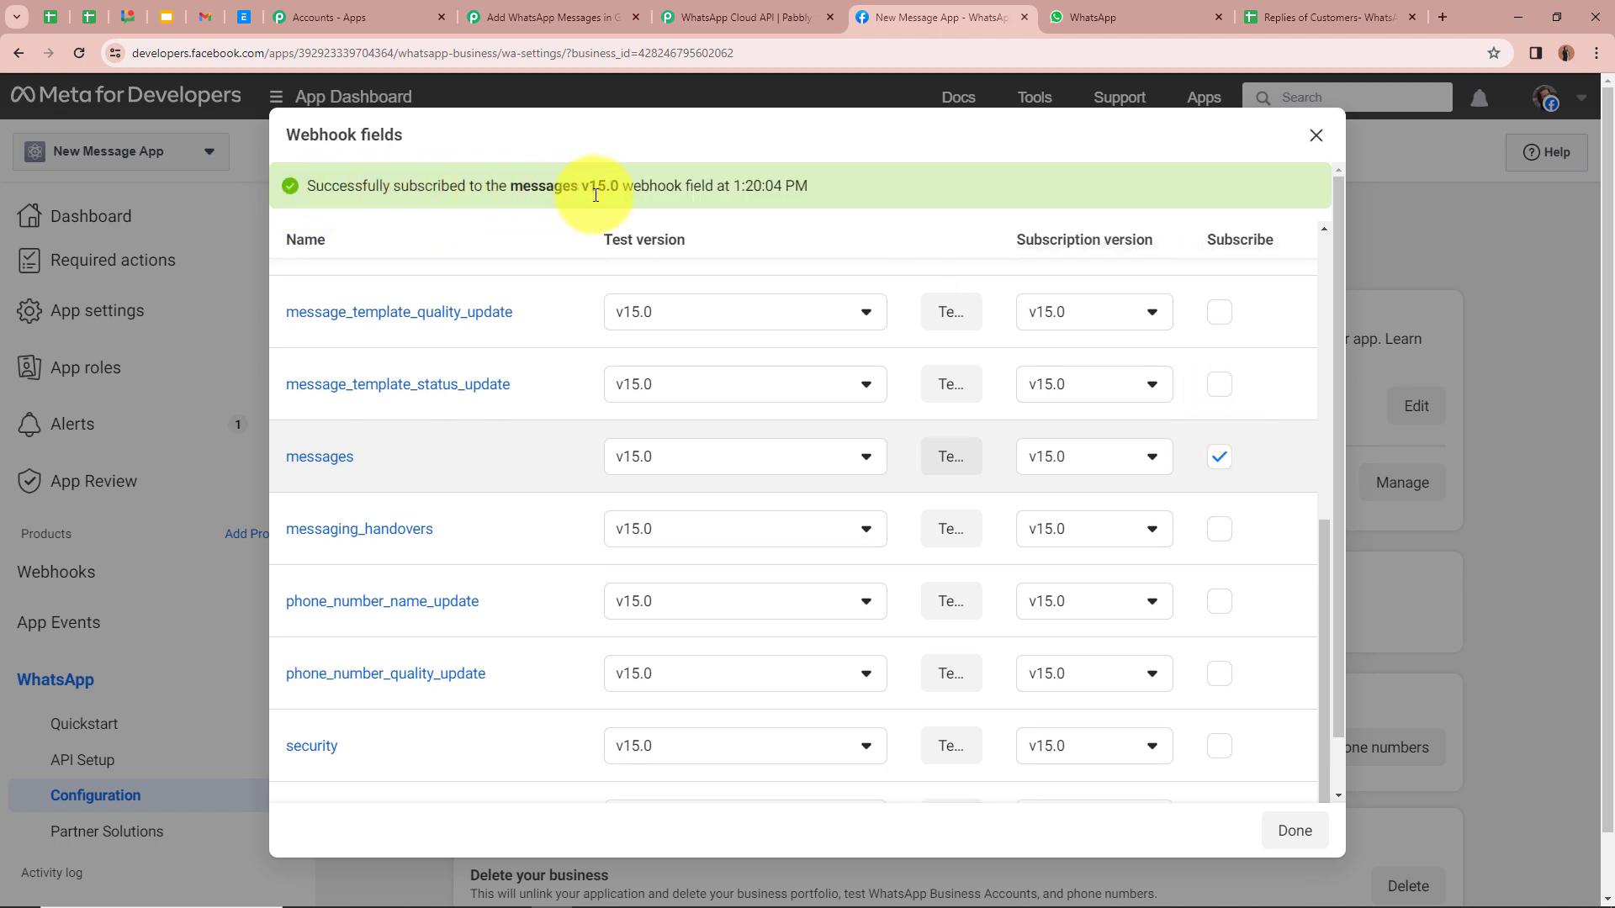
pyautogui.click(1296, 831)
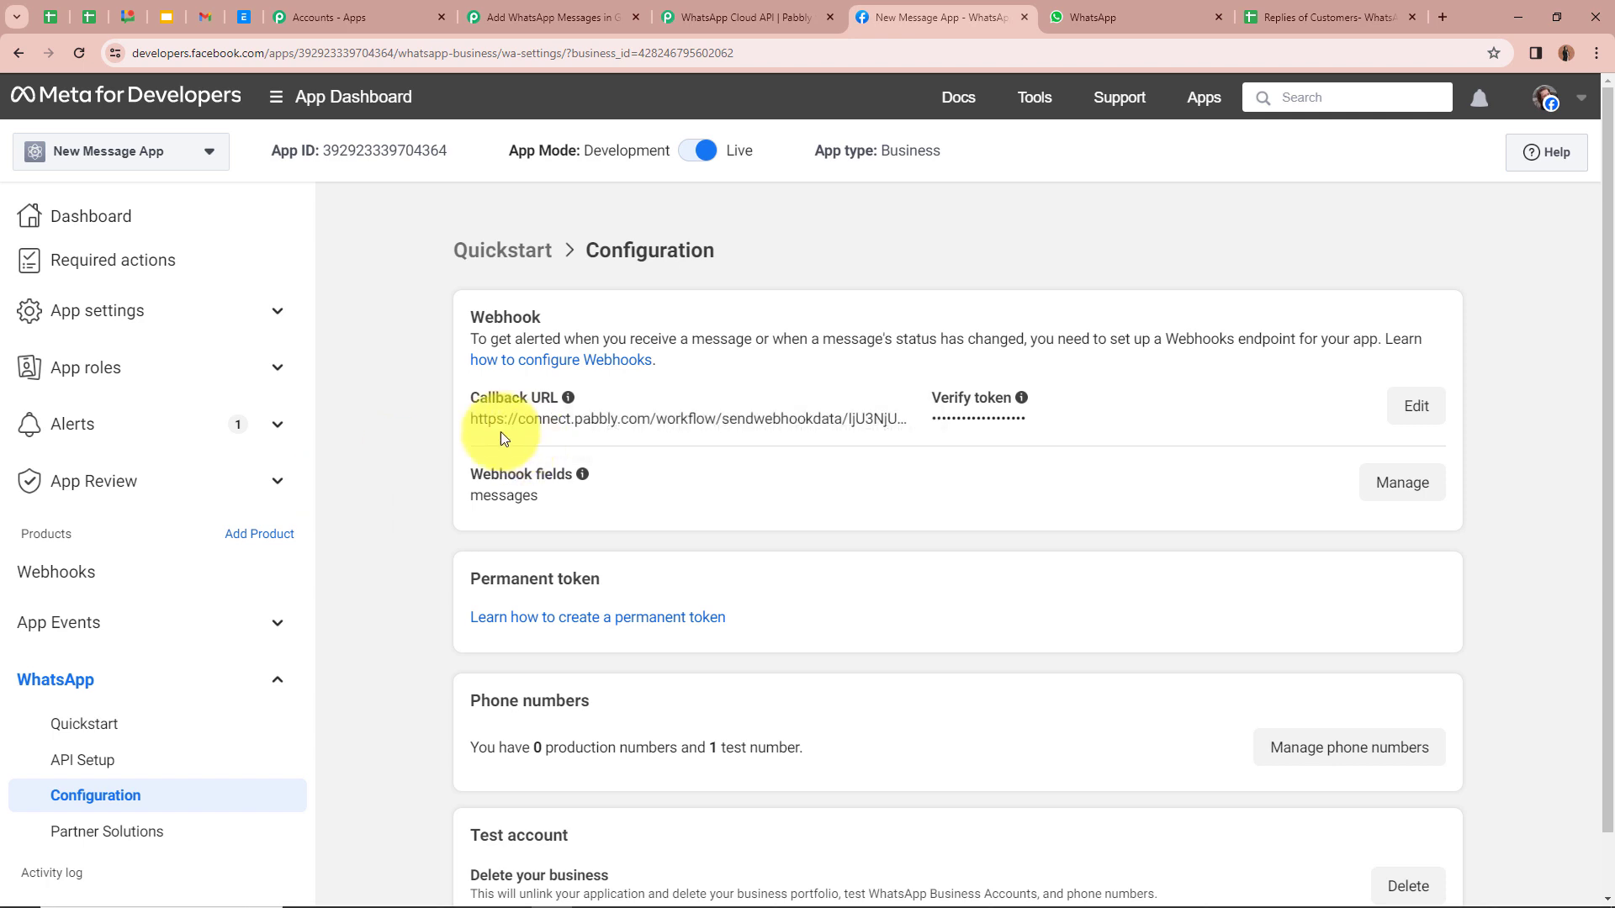
# Check the trigger's webhook status in Pabbly Connect, switch to WhatsApp Web and send the test message "Hello" to Cloud API Number
pyautogui.click(528, 7)
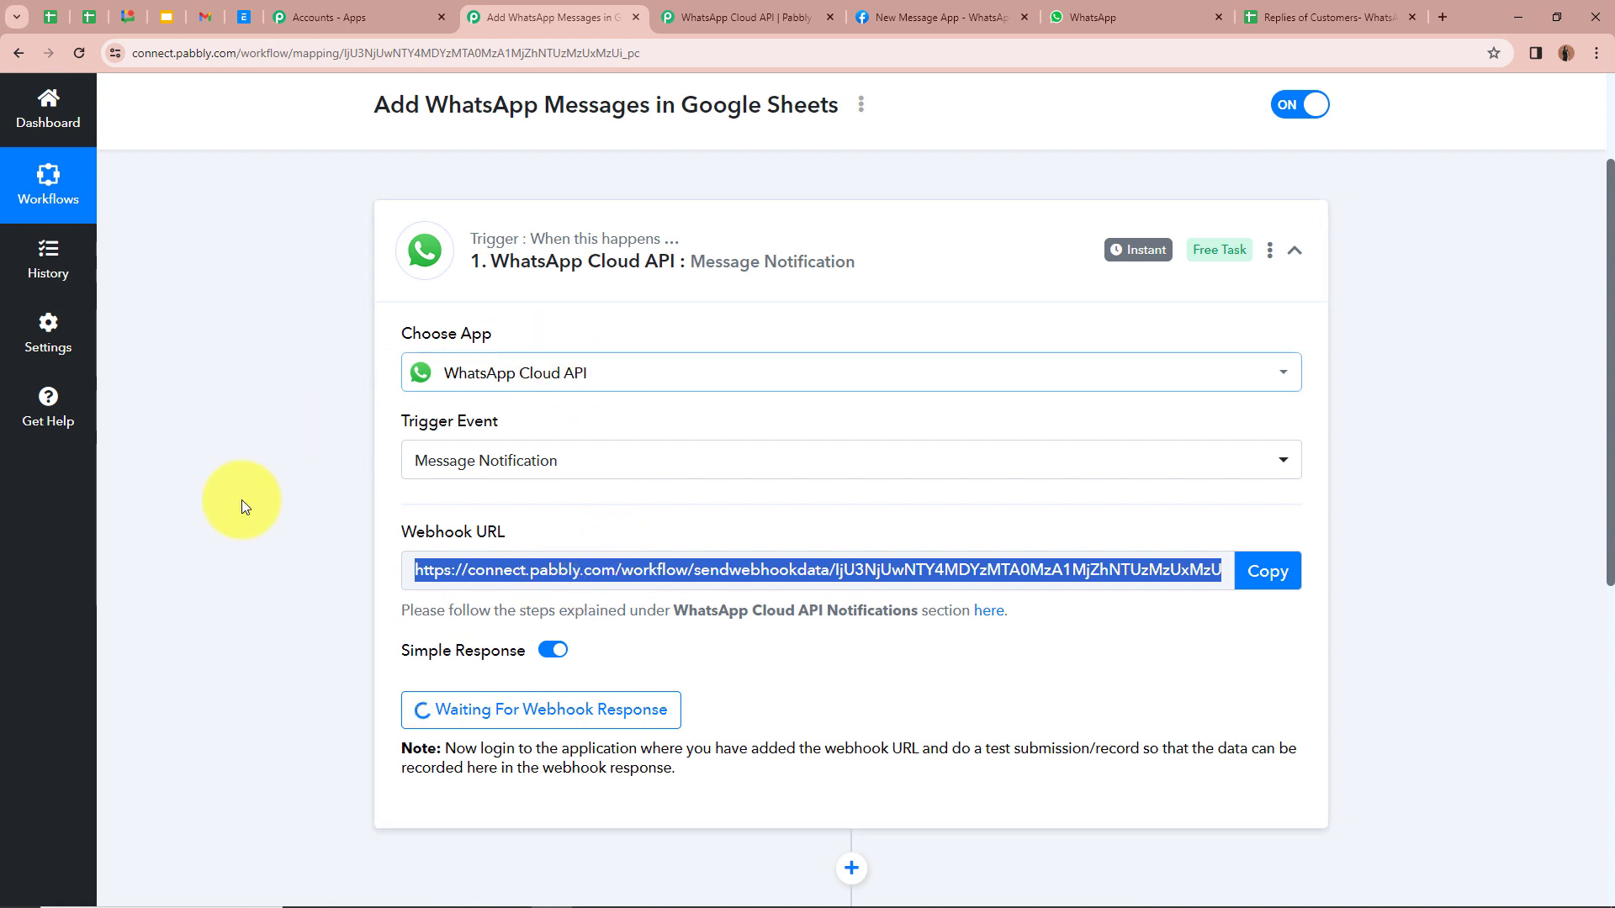
pyautogui.click(1151, 8)
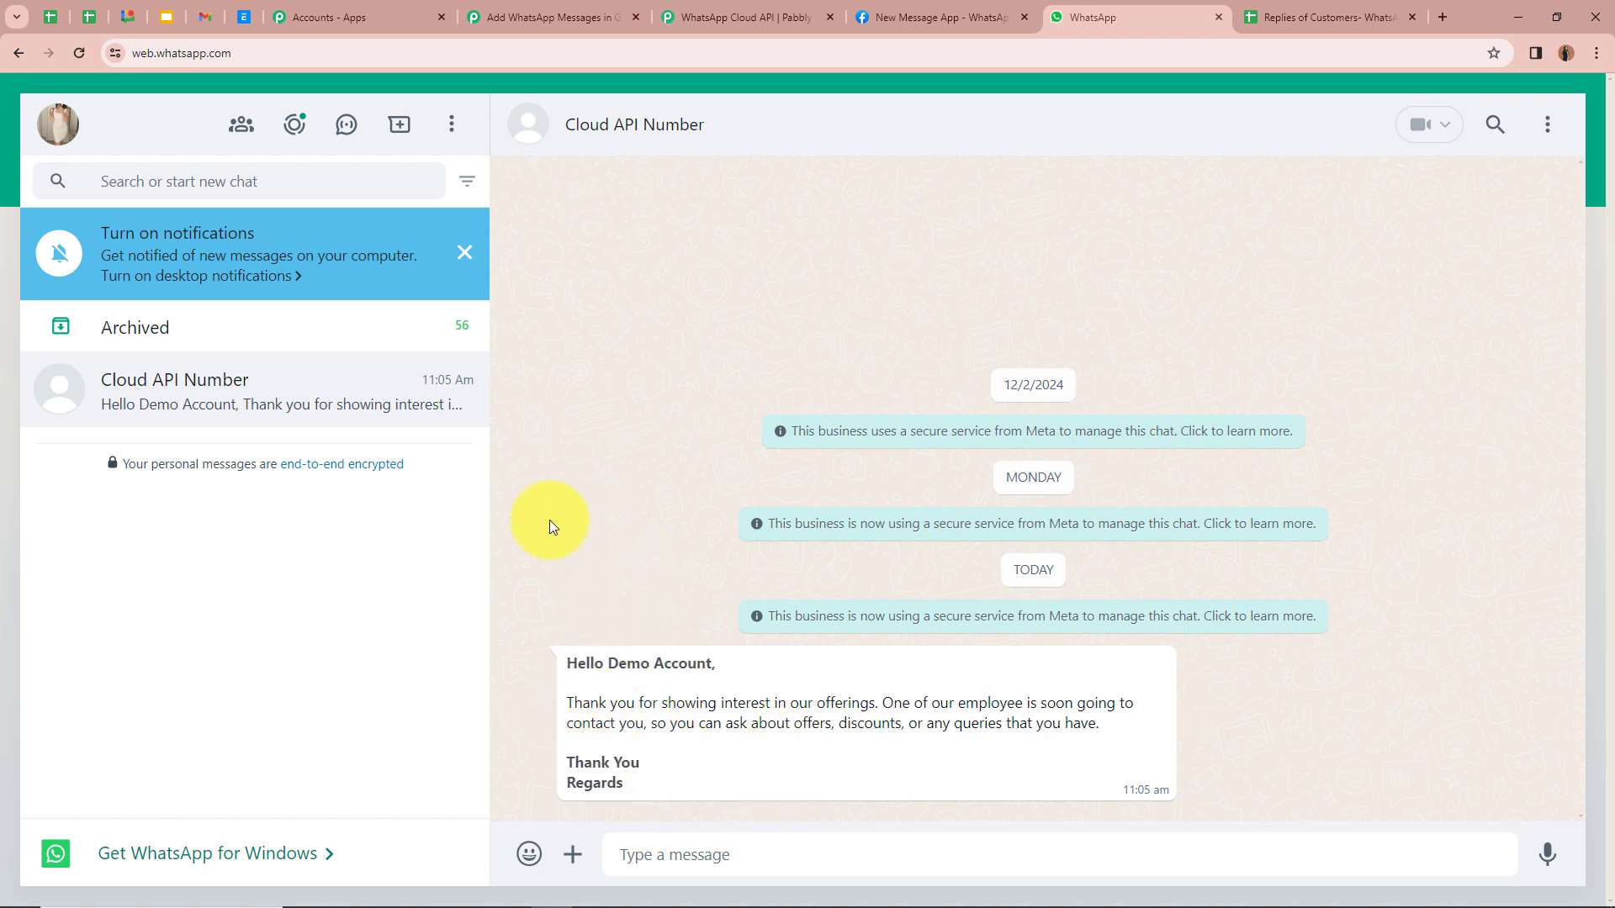
pyautogui.click(715, 853)
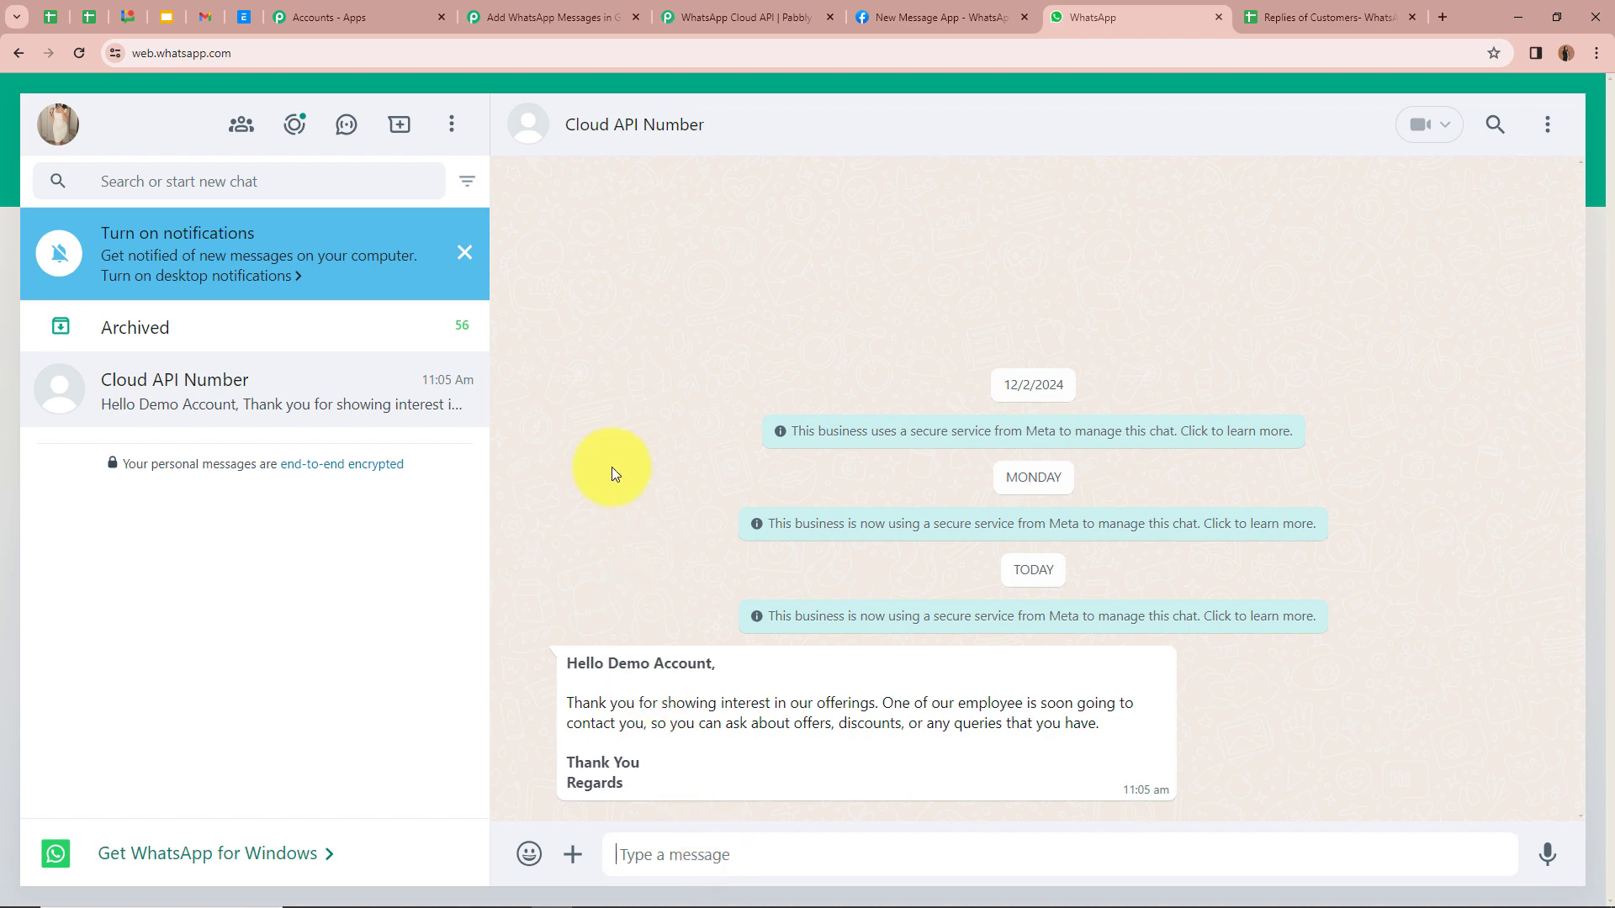
pyautogui.write('Hello')
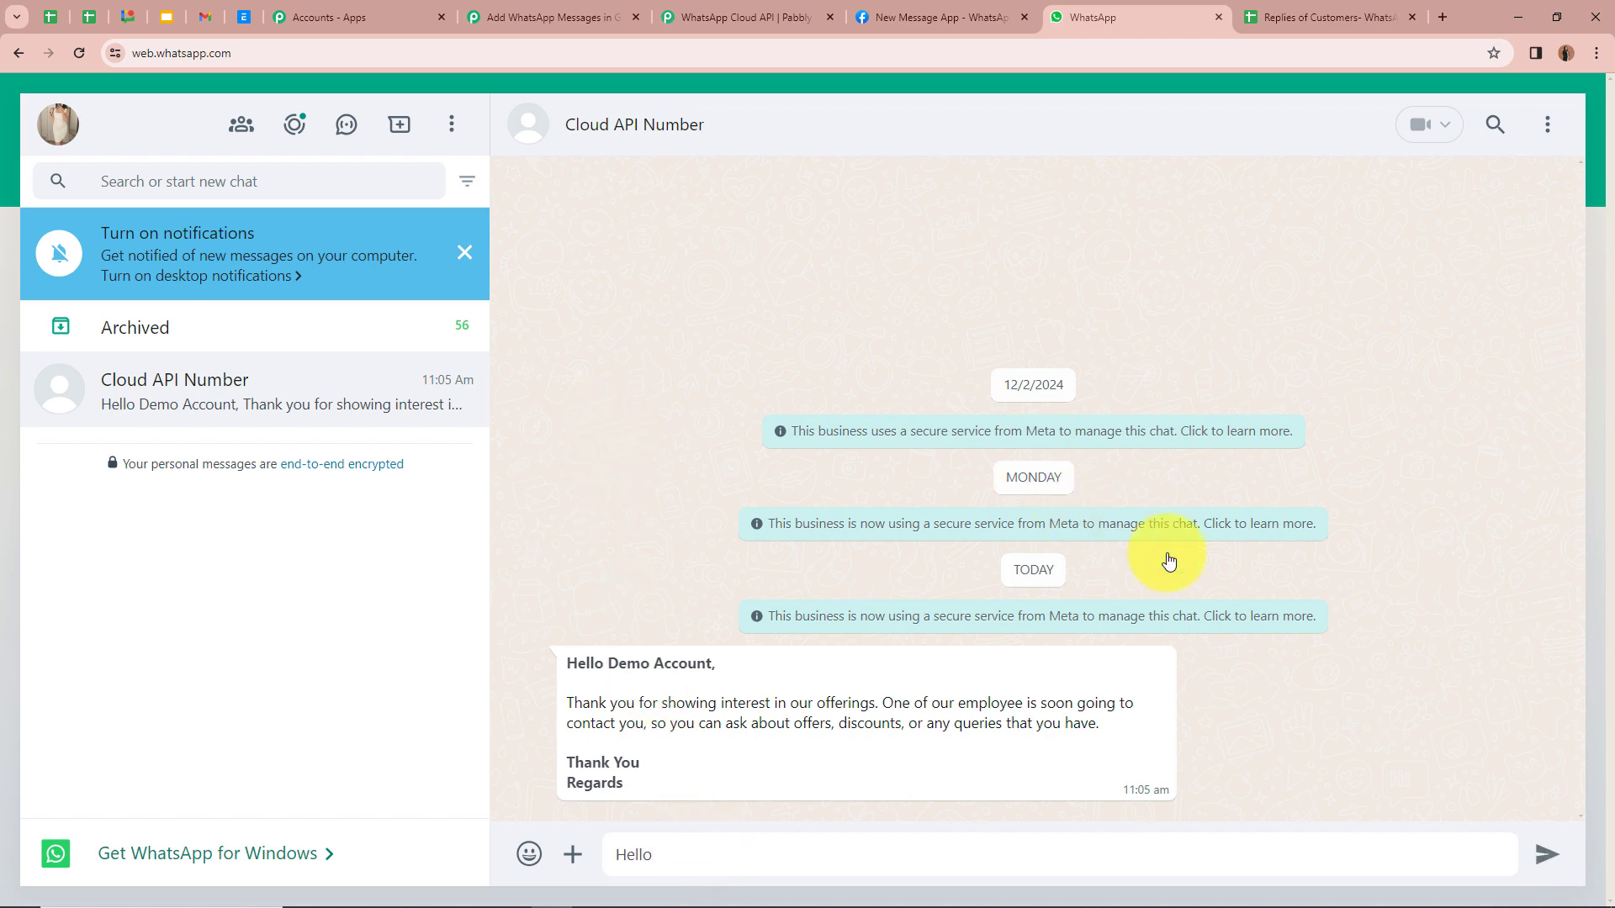
pyautogui.click(1542, 858)
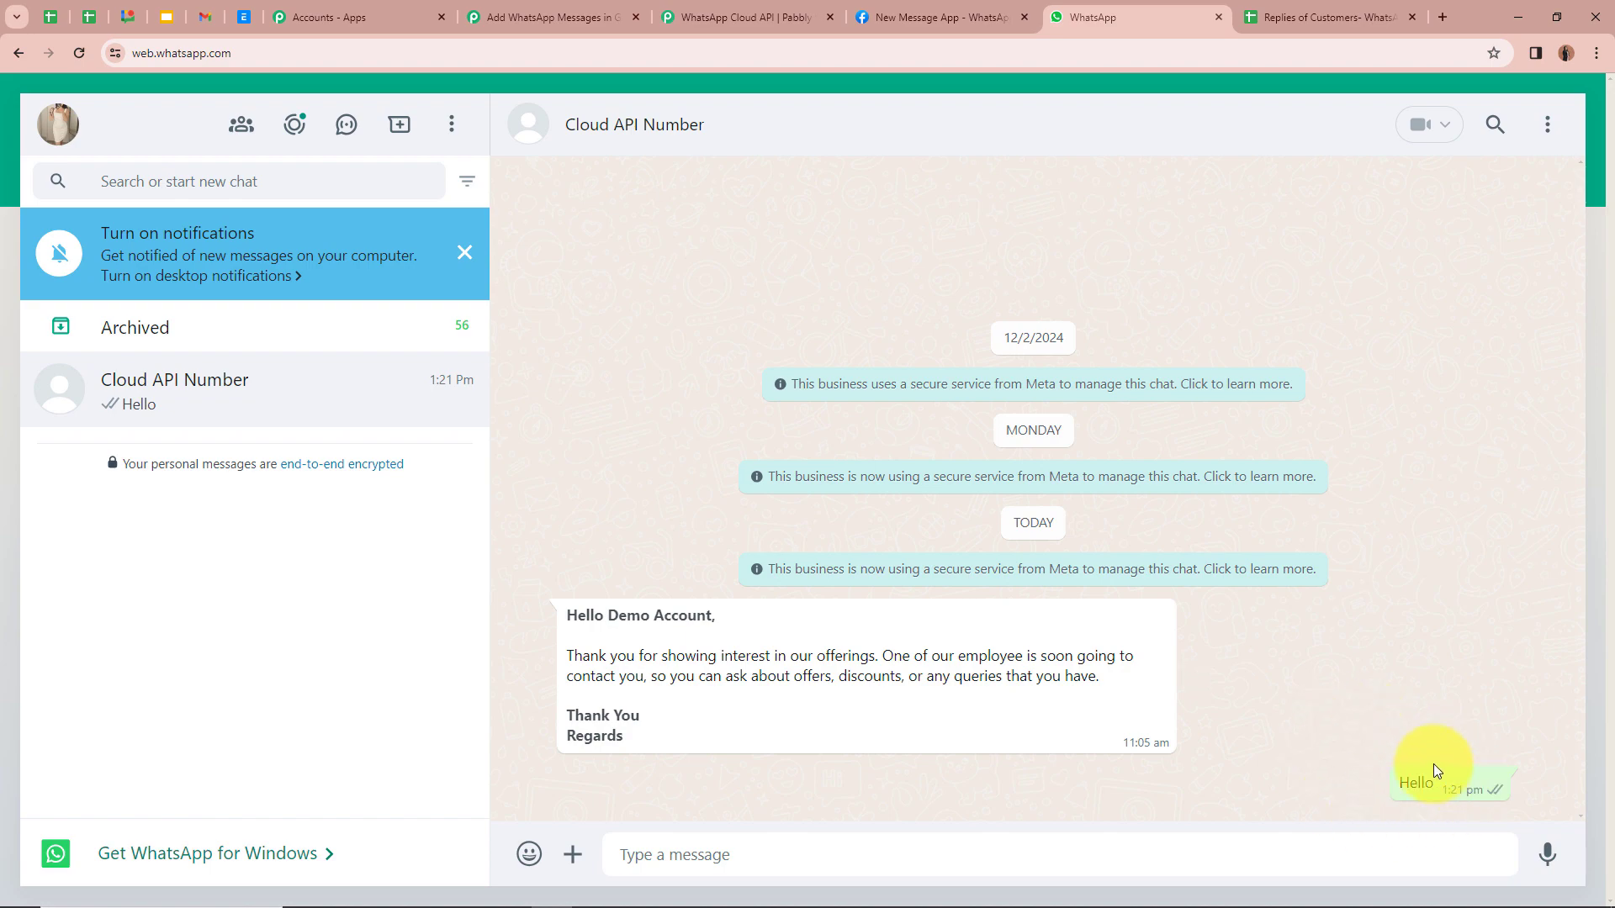
# Switch back to the Pabbly Connect workflow and examine the trigger's webhook response, including the message text, sender and profile name fields
pyautogui.click(572, 15)
pyautogui.scroll(-8, 376, 319)
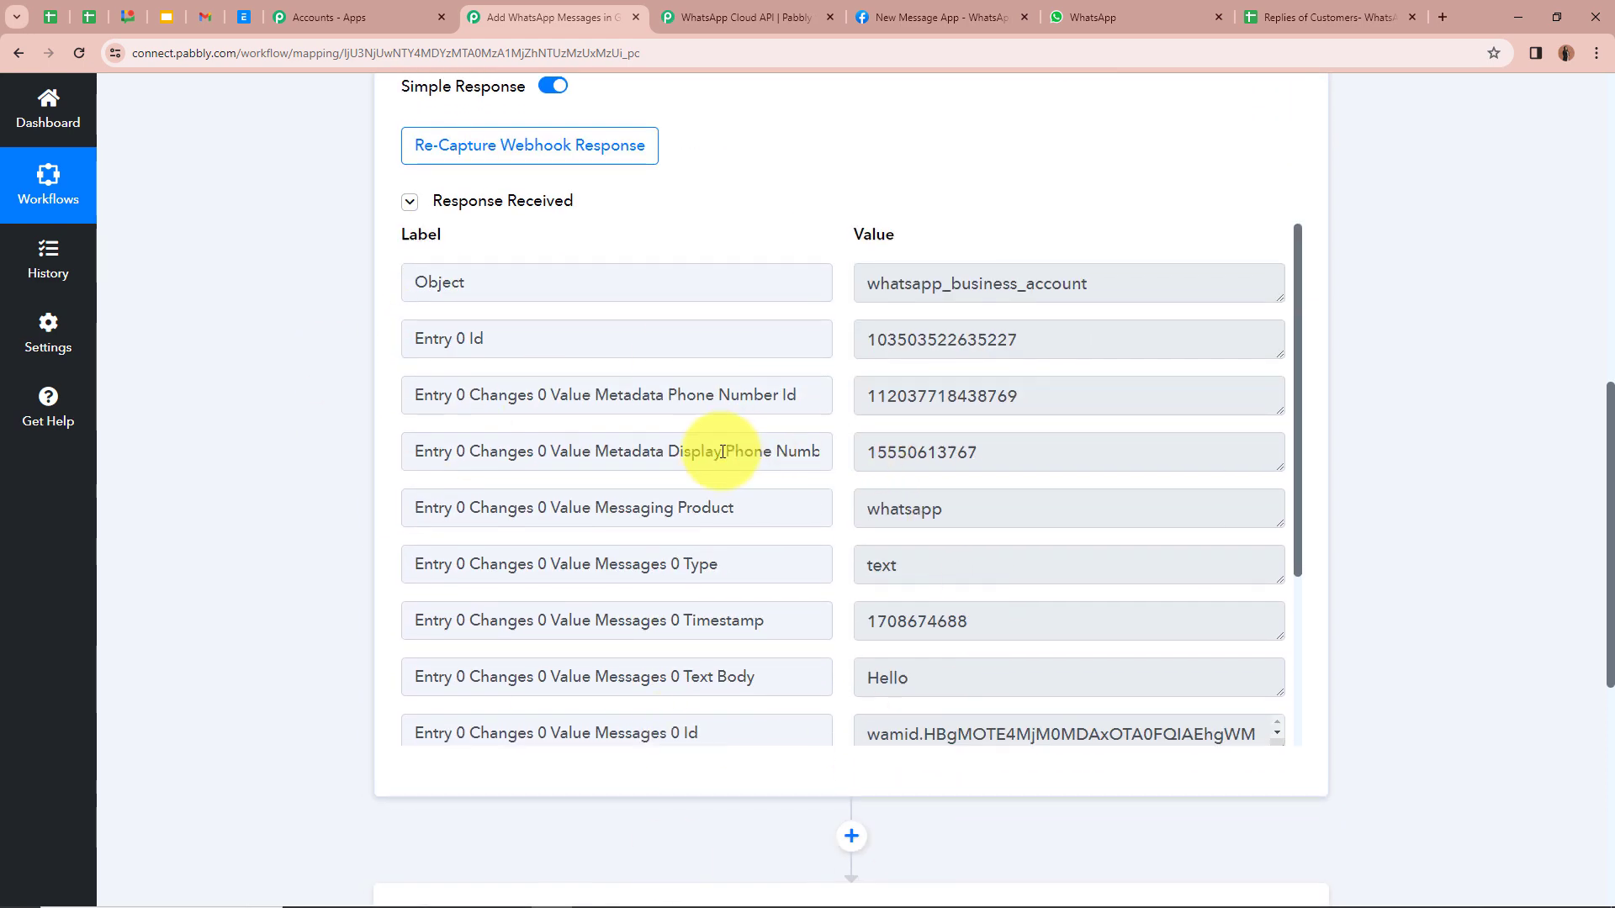
pyautogui.scroll(-3, 721, 445)
pyautogui.scroll(3, 720, 450)
pyautogui.scroll(3, 647, 353)
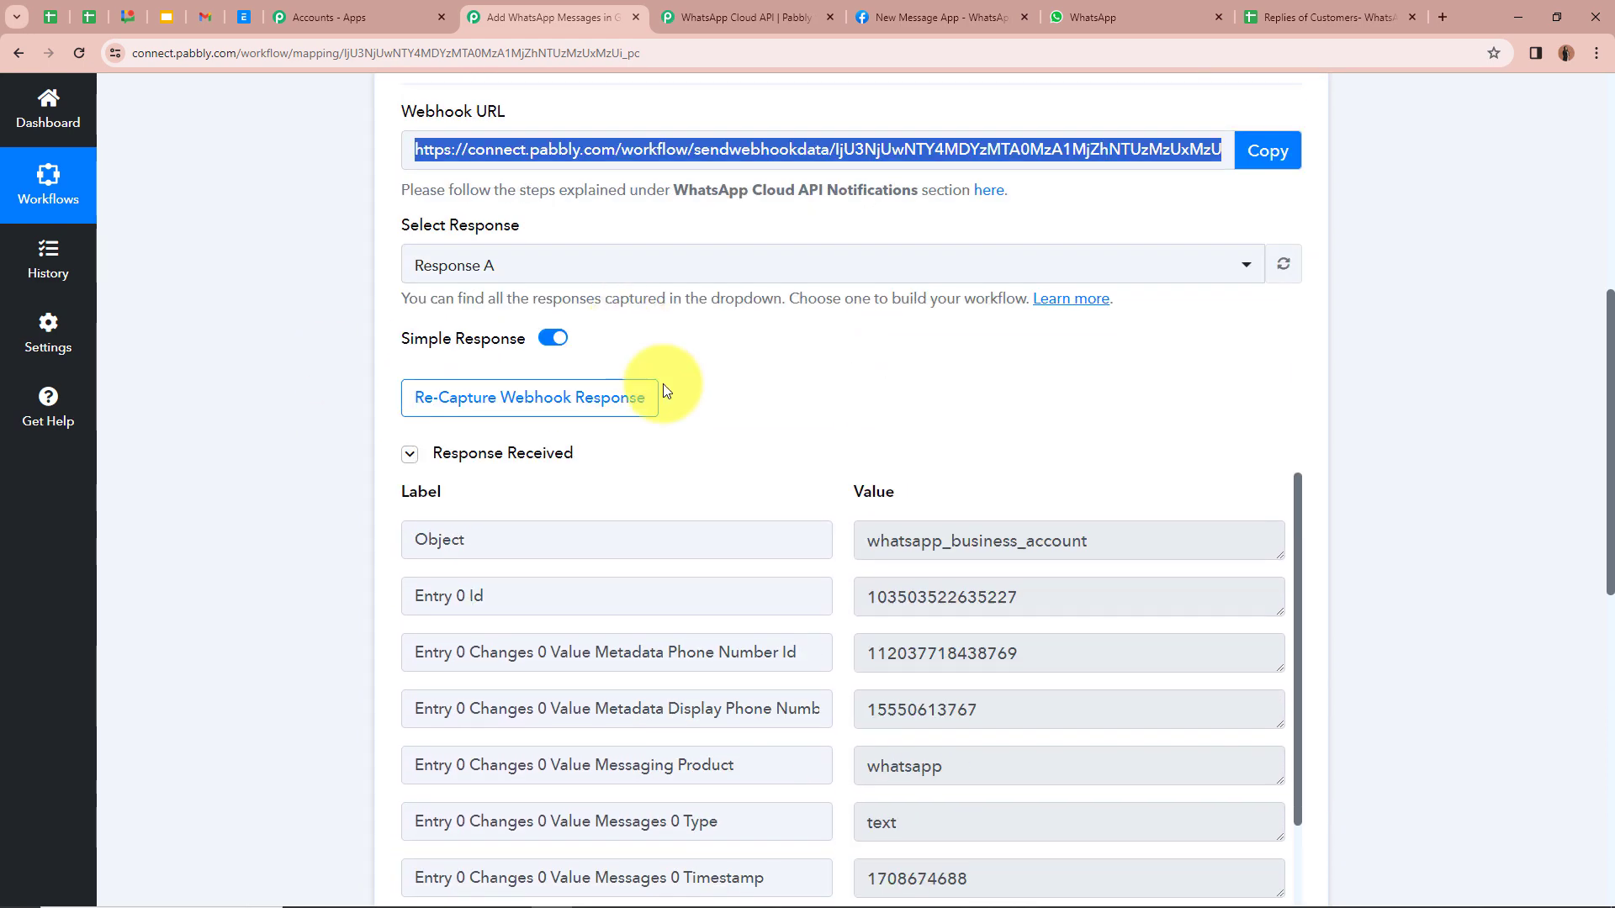
pyautogui.scroll(-3, 799, 664)
pyautogui.scroll(-3, 437, 631)
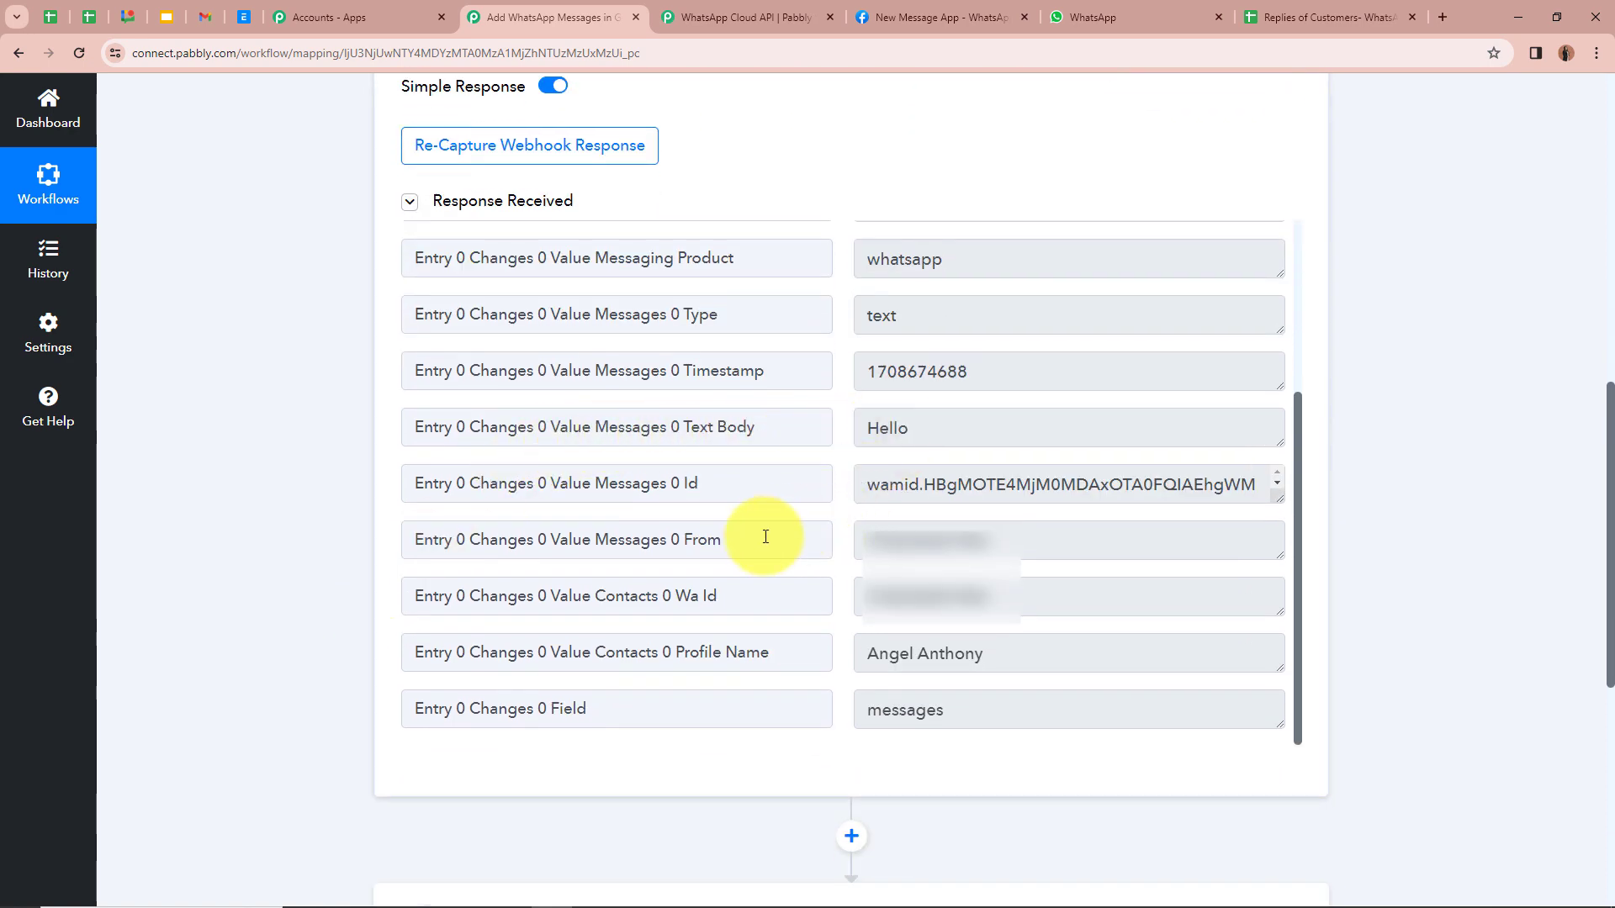
pyautogui.scroll(3, 905, 605)
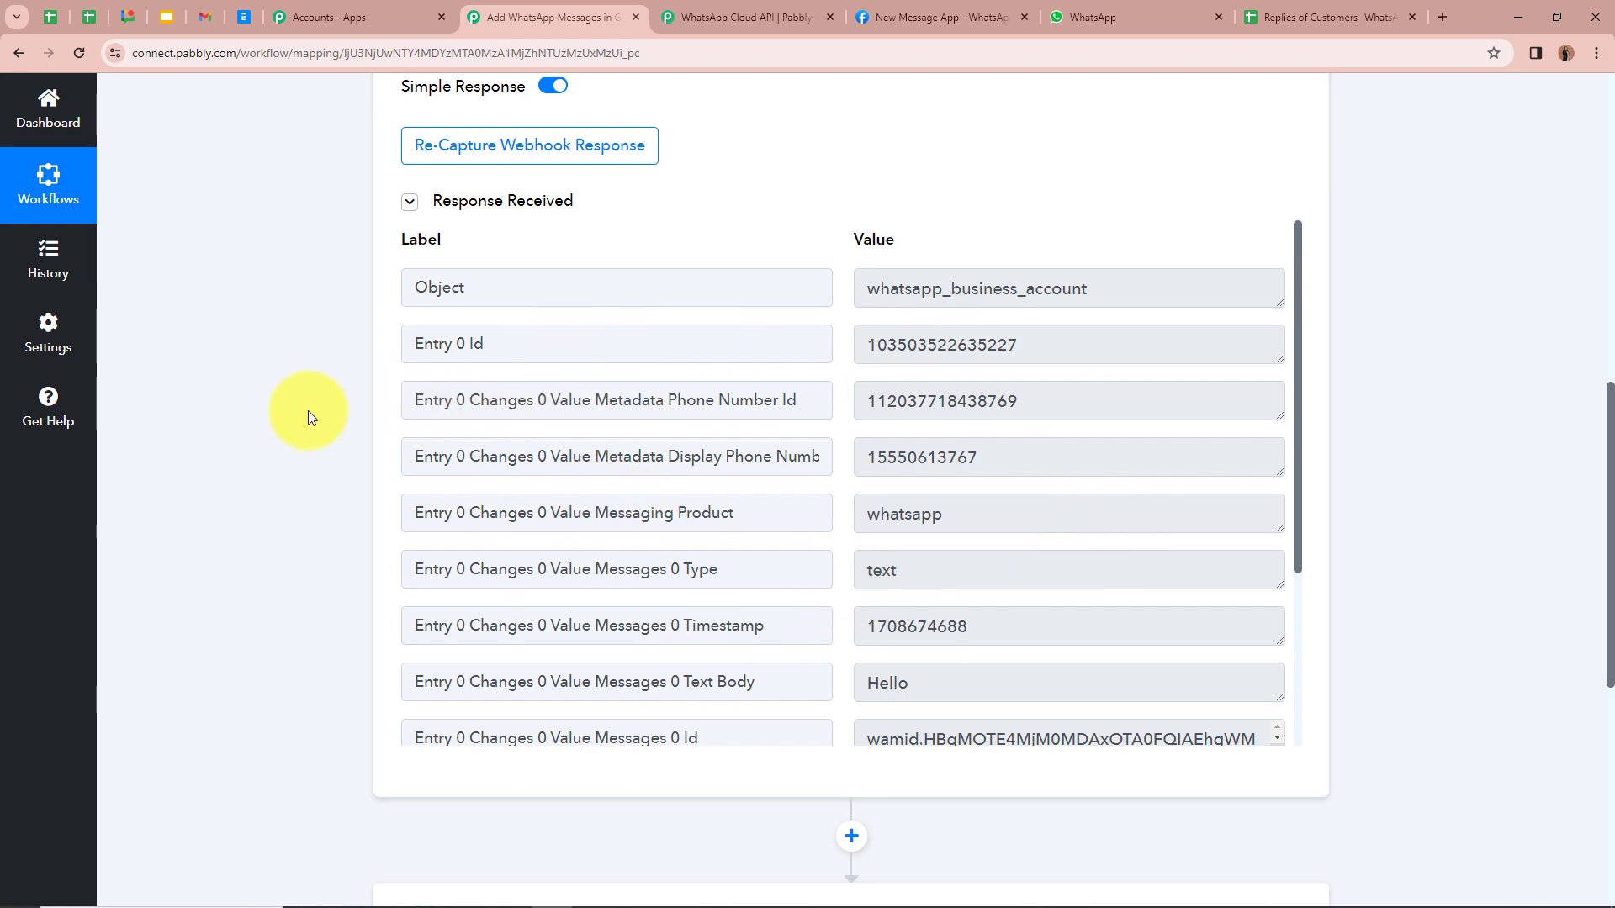
pyautogui.scroll(-3, 308, 411)
pyautogui.scroll(4, 295, 304)
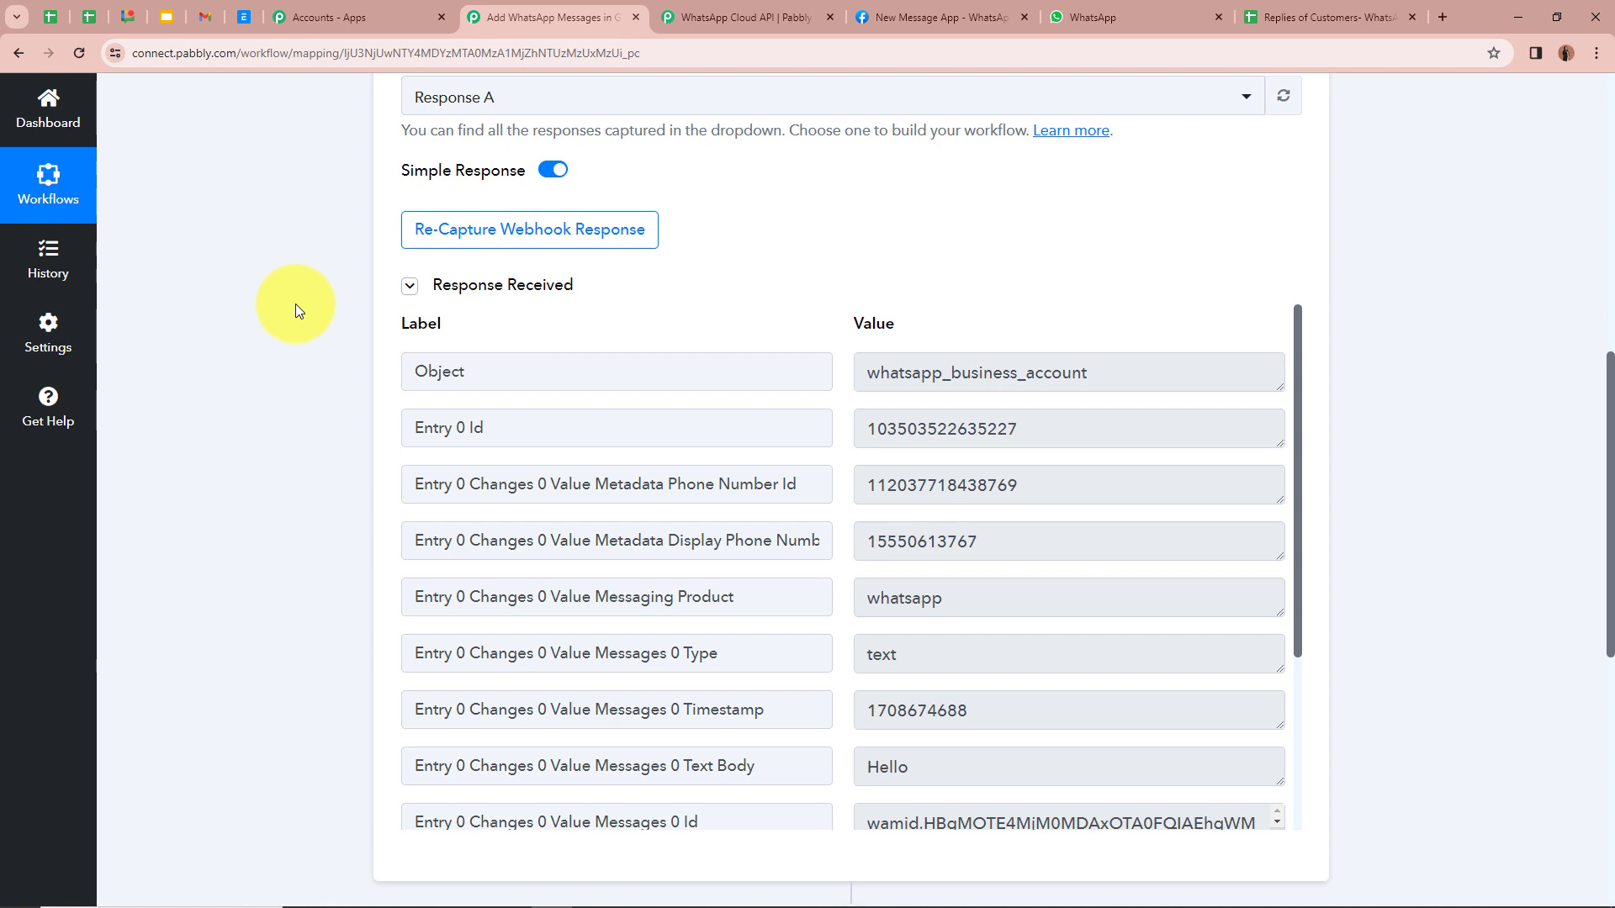
pyautogui.scroll(7, 749, 425)
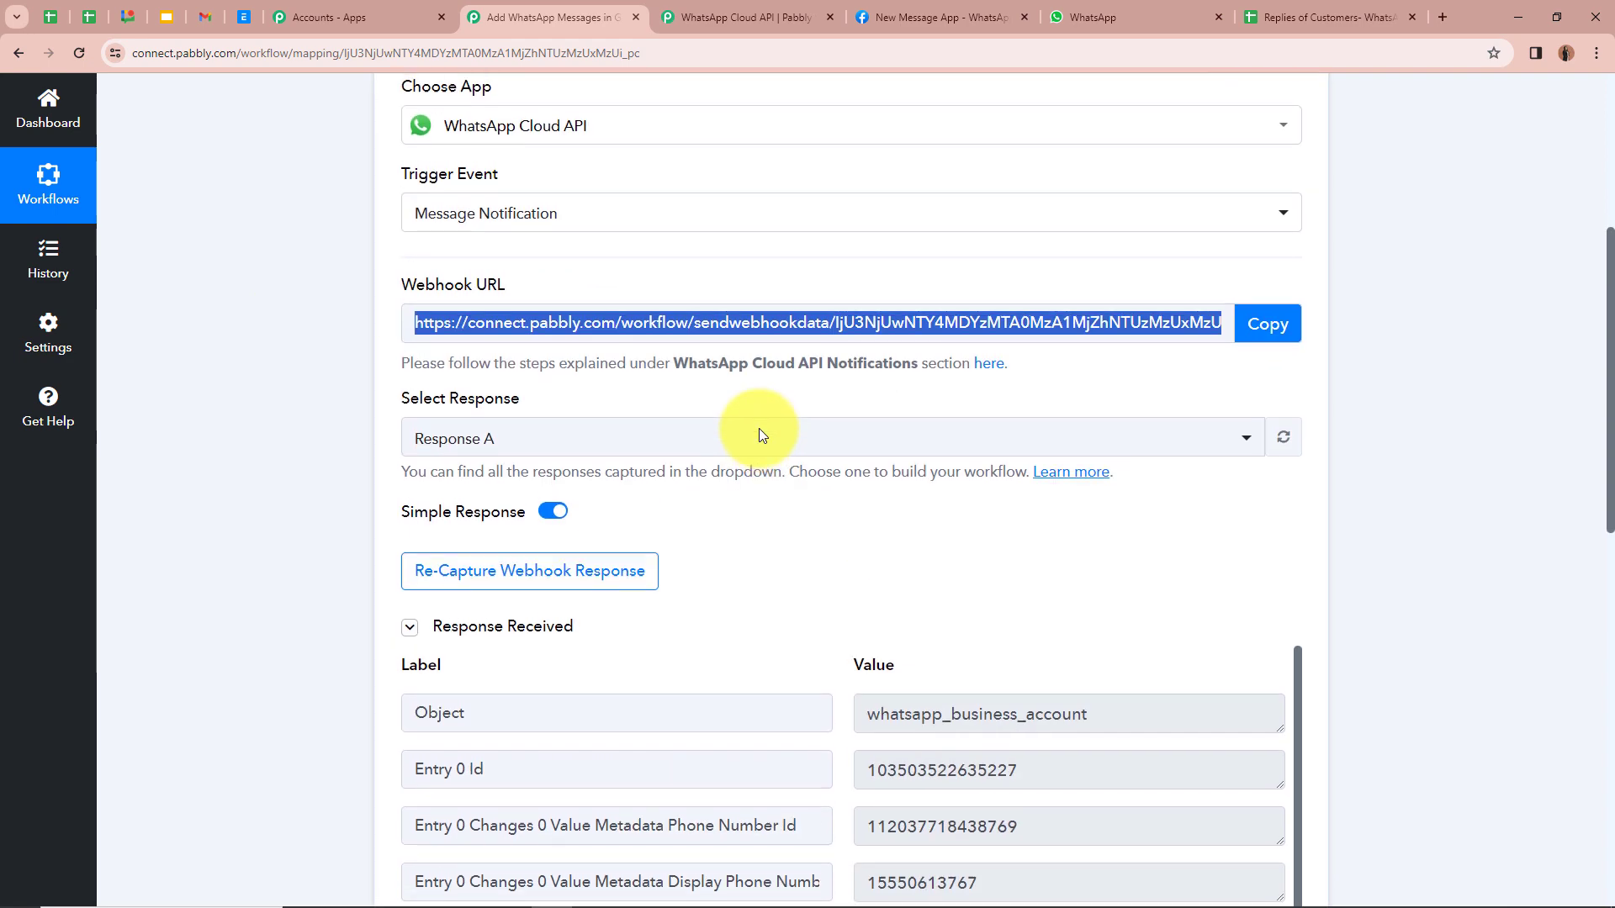
pyautogui.scroll(-8, 568, 421)
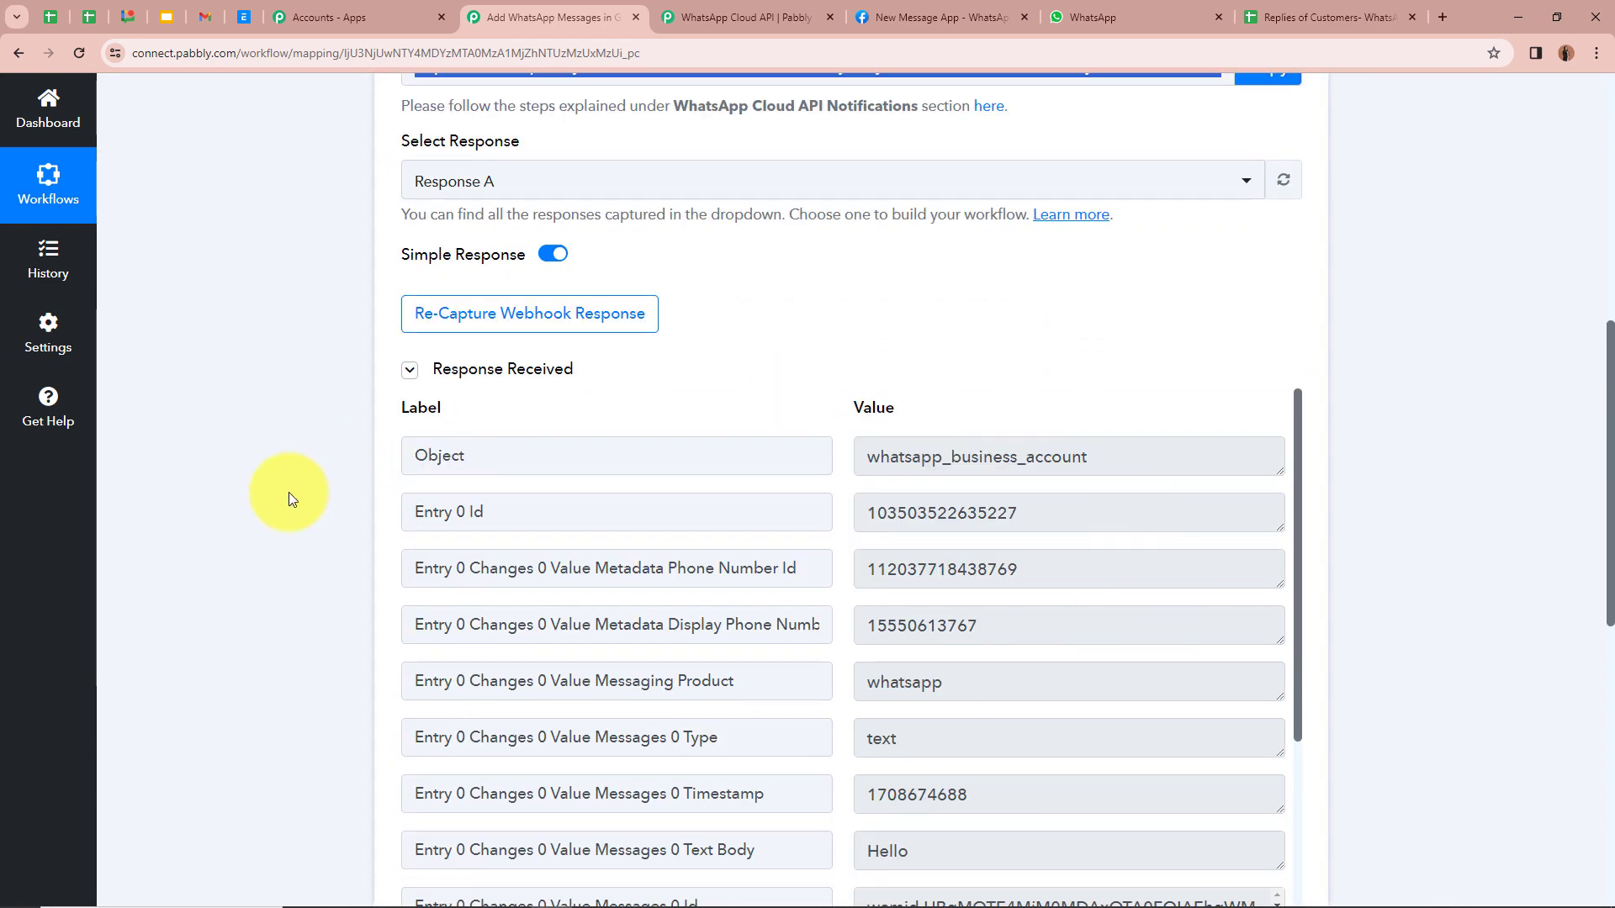
pyautogui.scroll(-1, 273, 502)
pyautogui.scroll(-3, 710, 421)
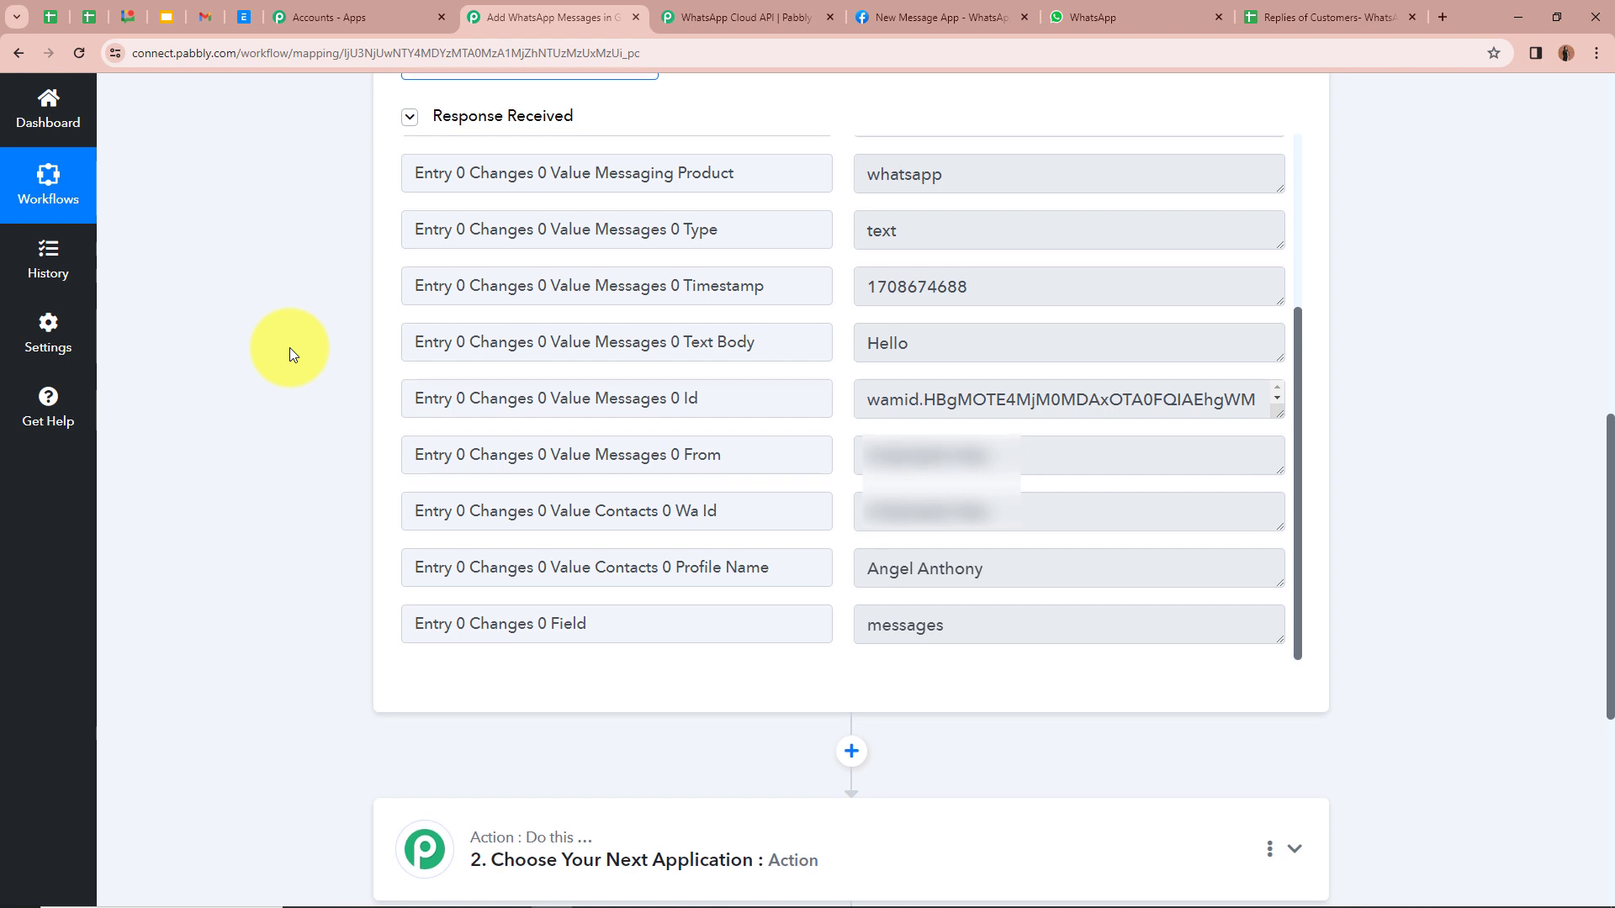
# Add a Filter by Pabbly action after the trigger with the Filter Values event, and connect it
pyautogui.scroll(-5, 290, 346)
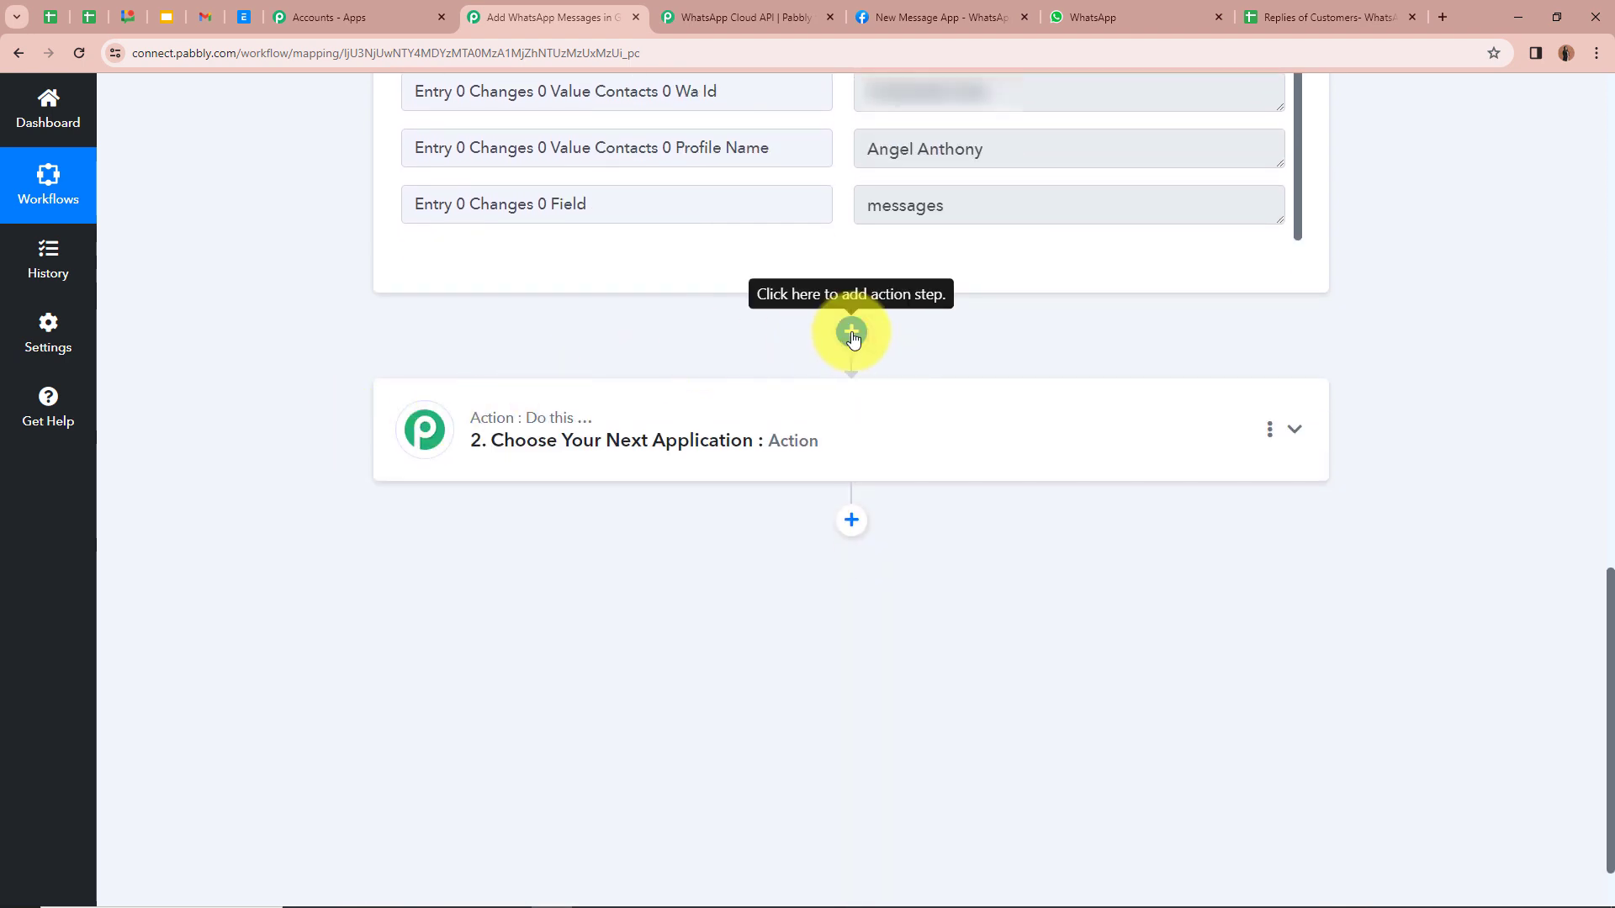
pyautogui.click(852, 334)
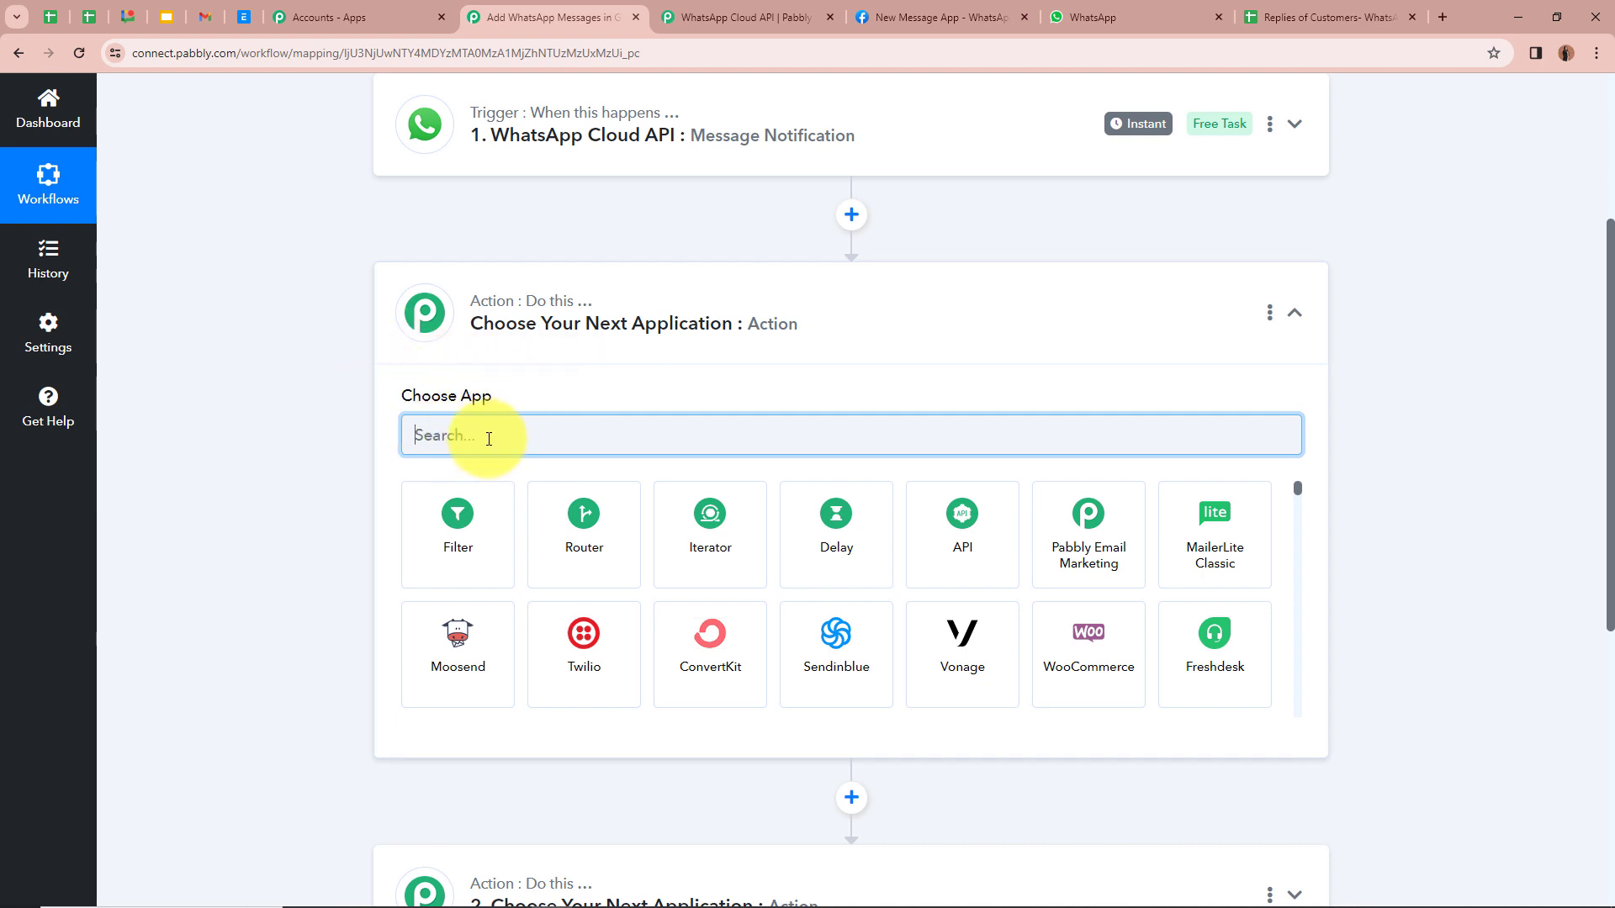
pyautogui.write('Fil')
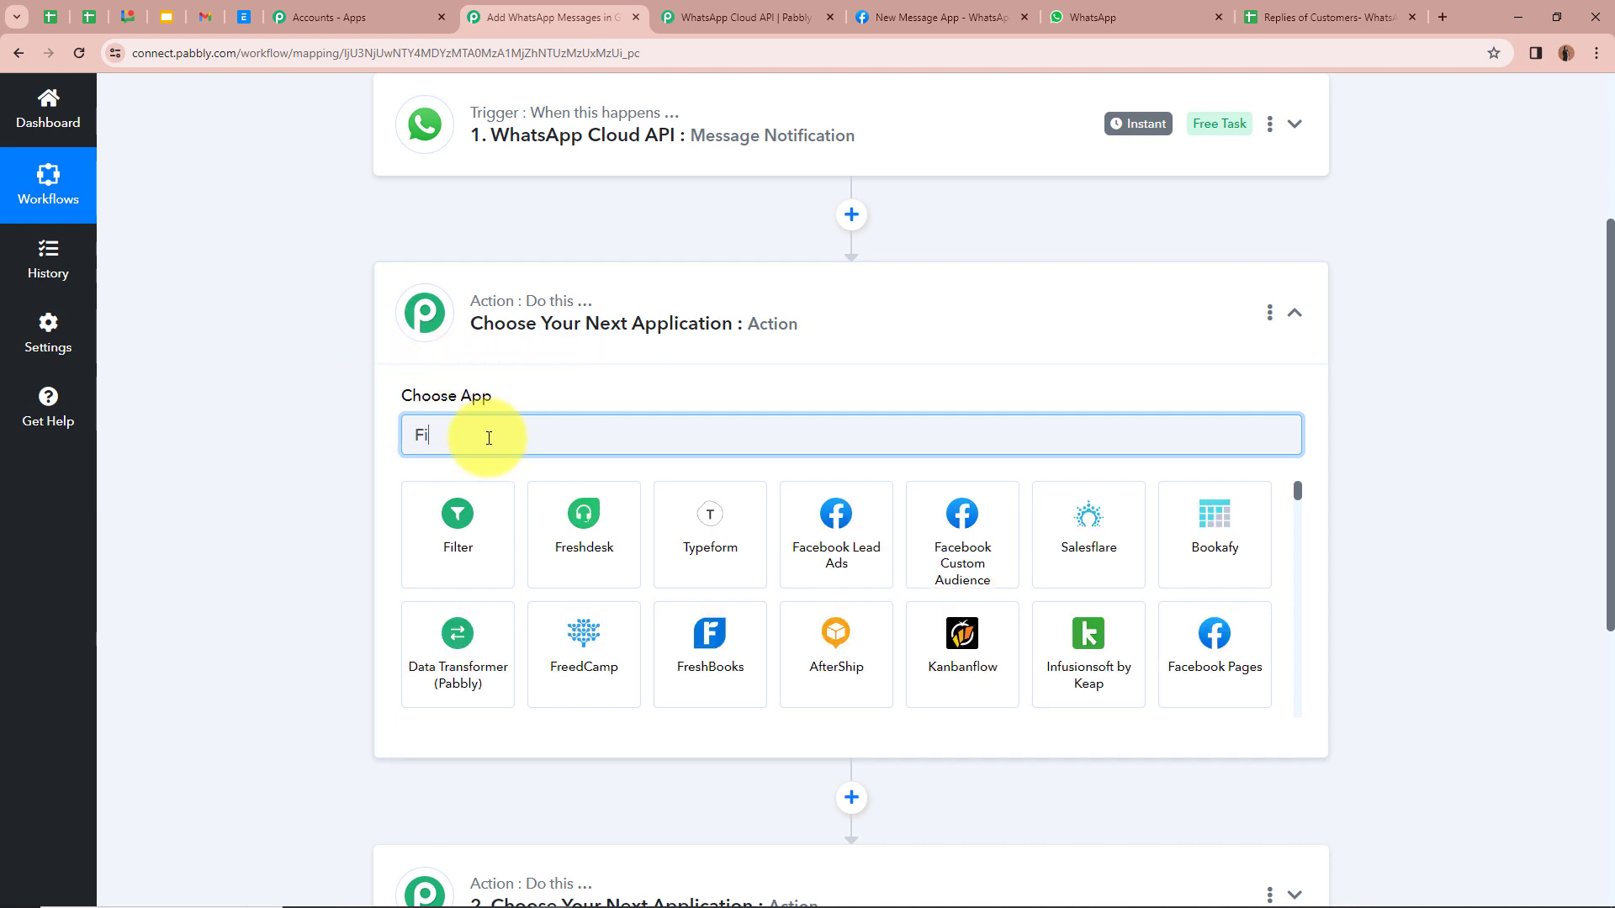
pyautogui.click(476, 535)
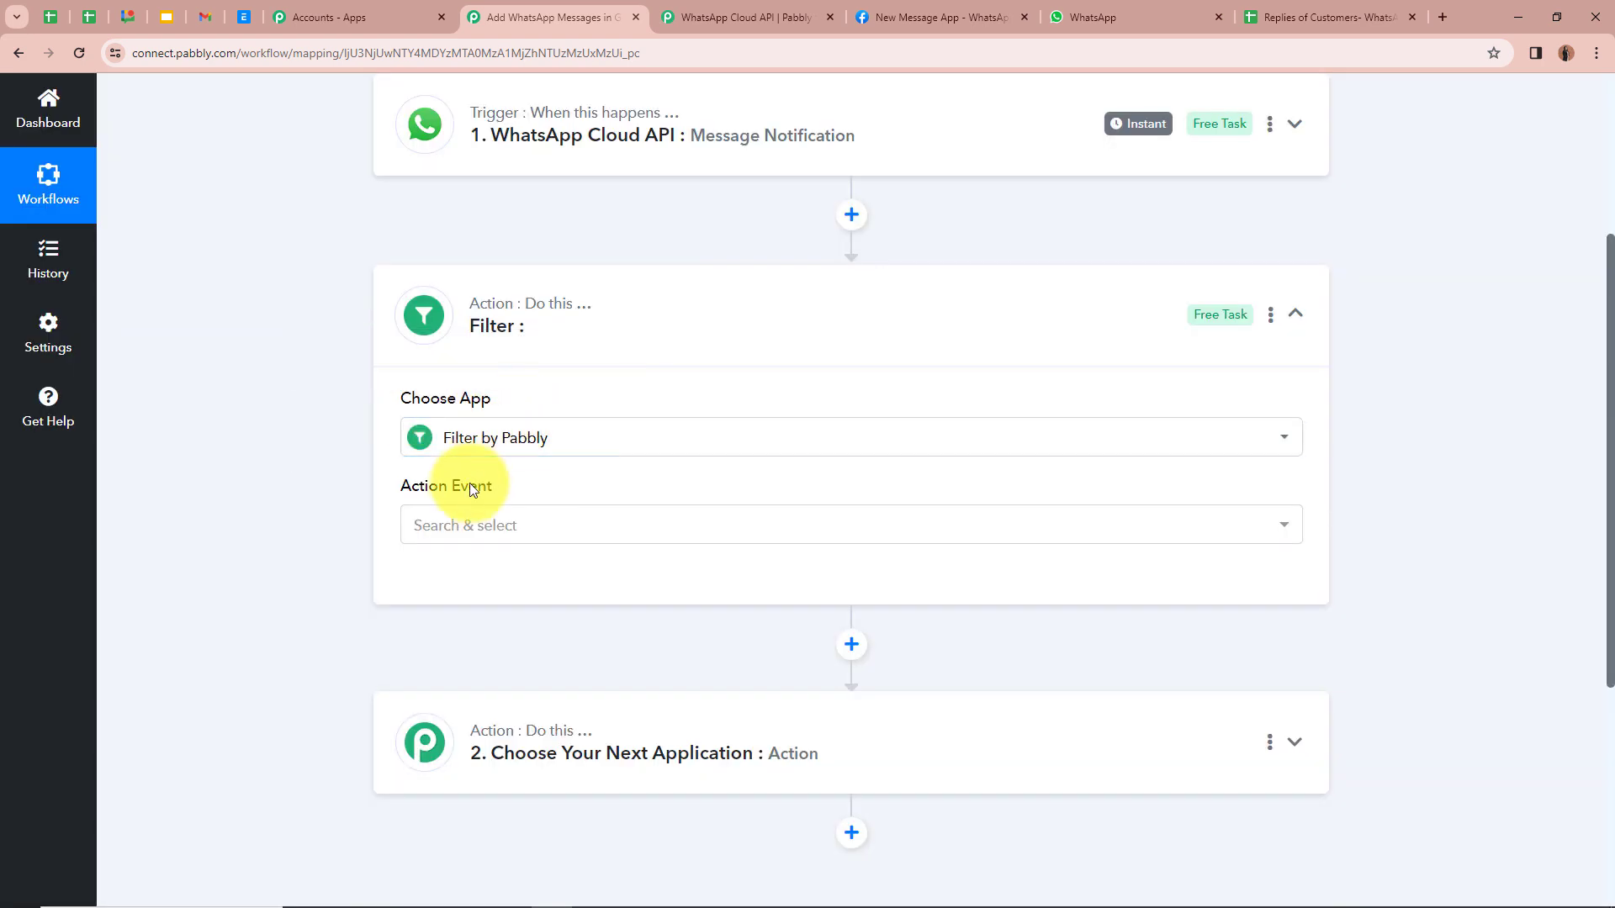
pyautogui.click(507, 523)
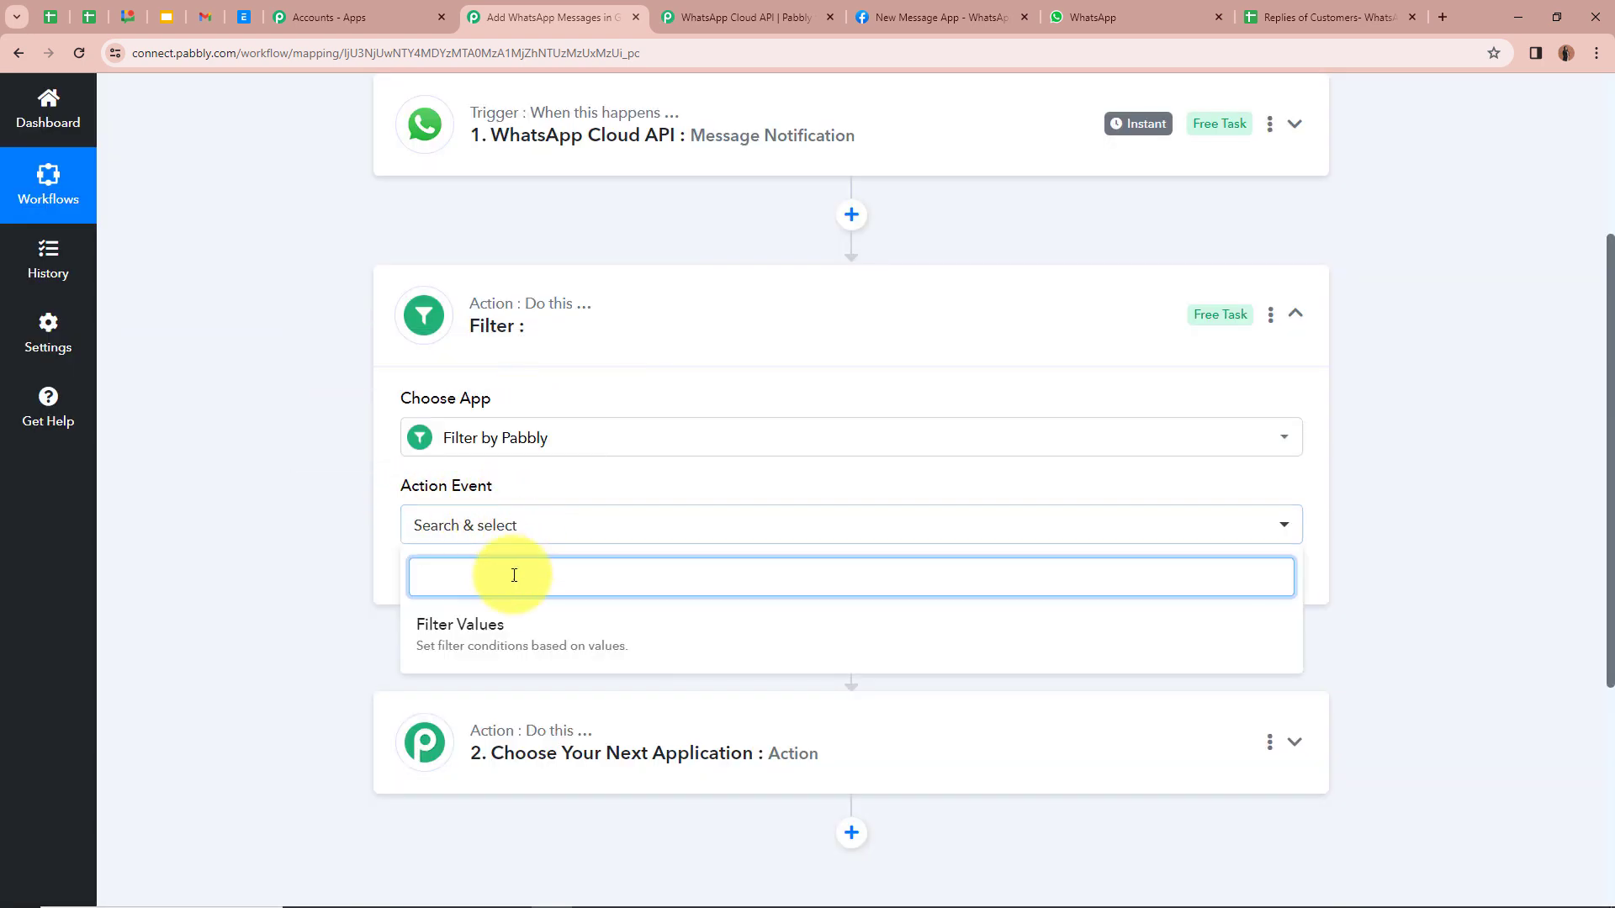
pyautogui.click(517, 642)
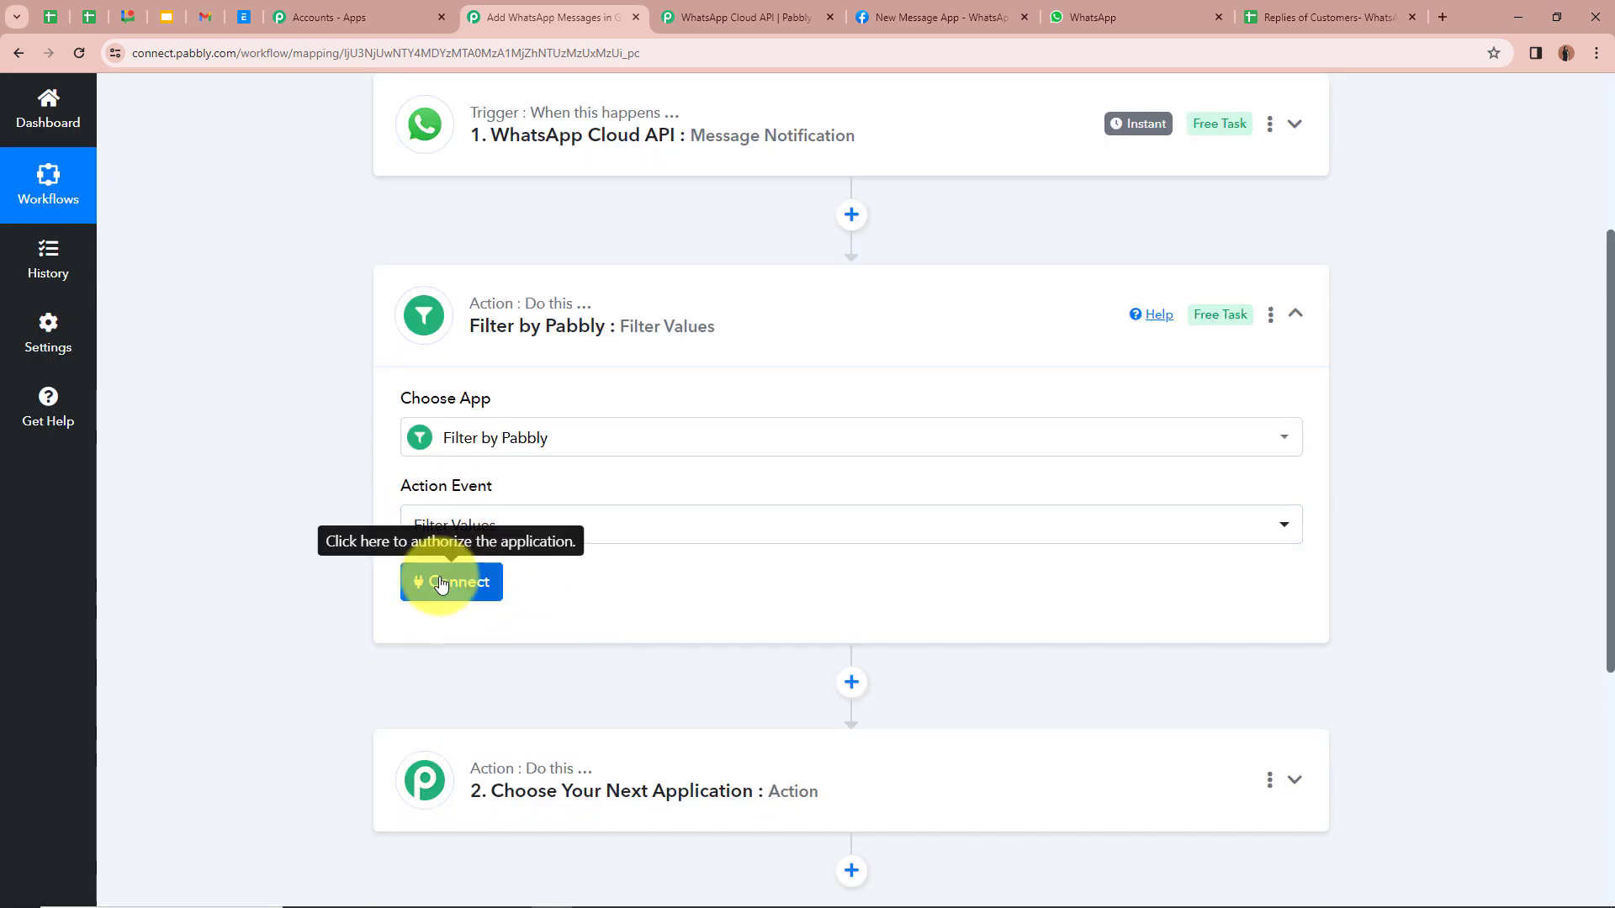
pyautogui.click(441, 584)
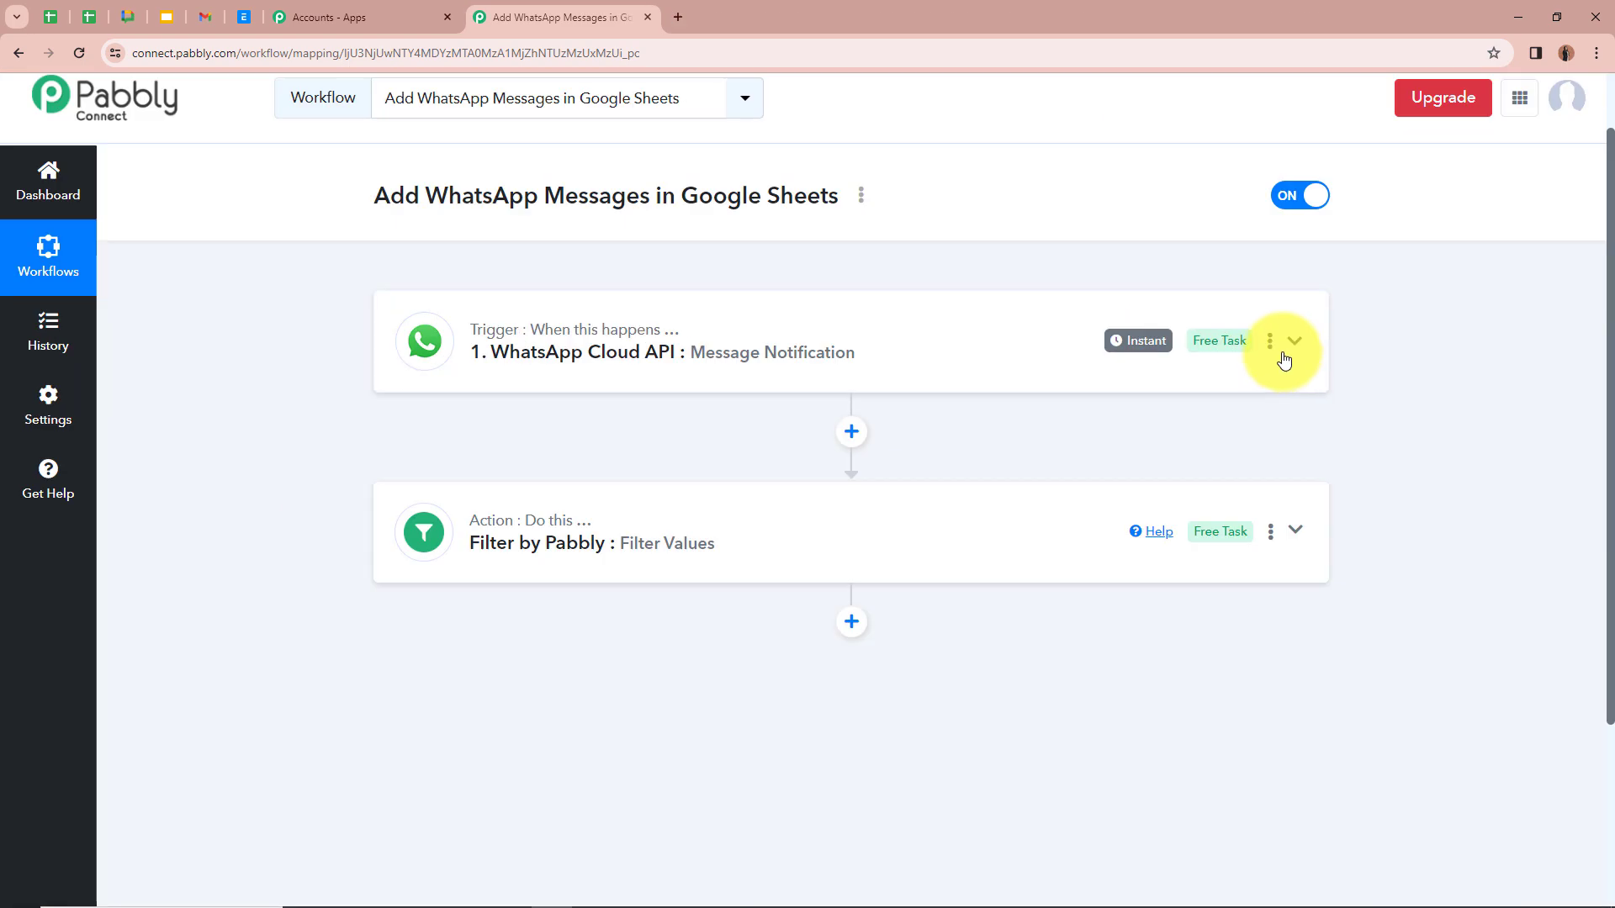
# Expand the WhatsApp Cloud API trigger and review the fields of its captured response above the filter step
pyautogui.click(1294, 342)
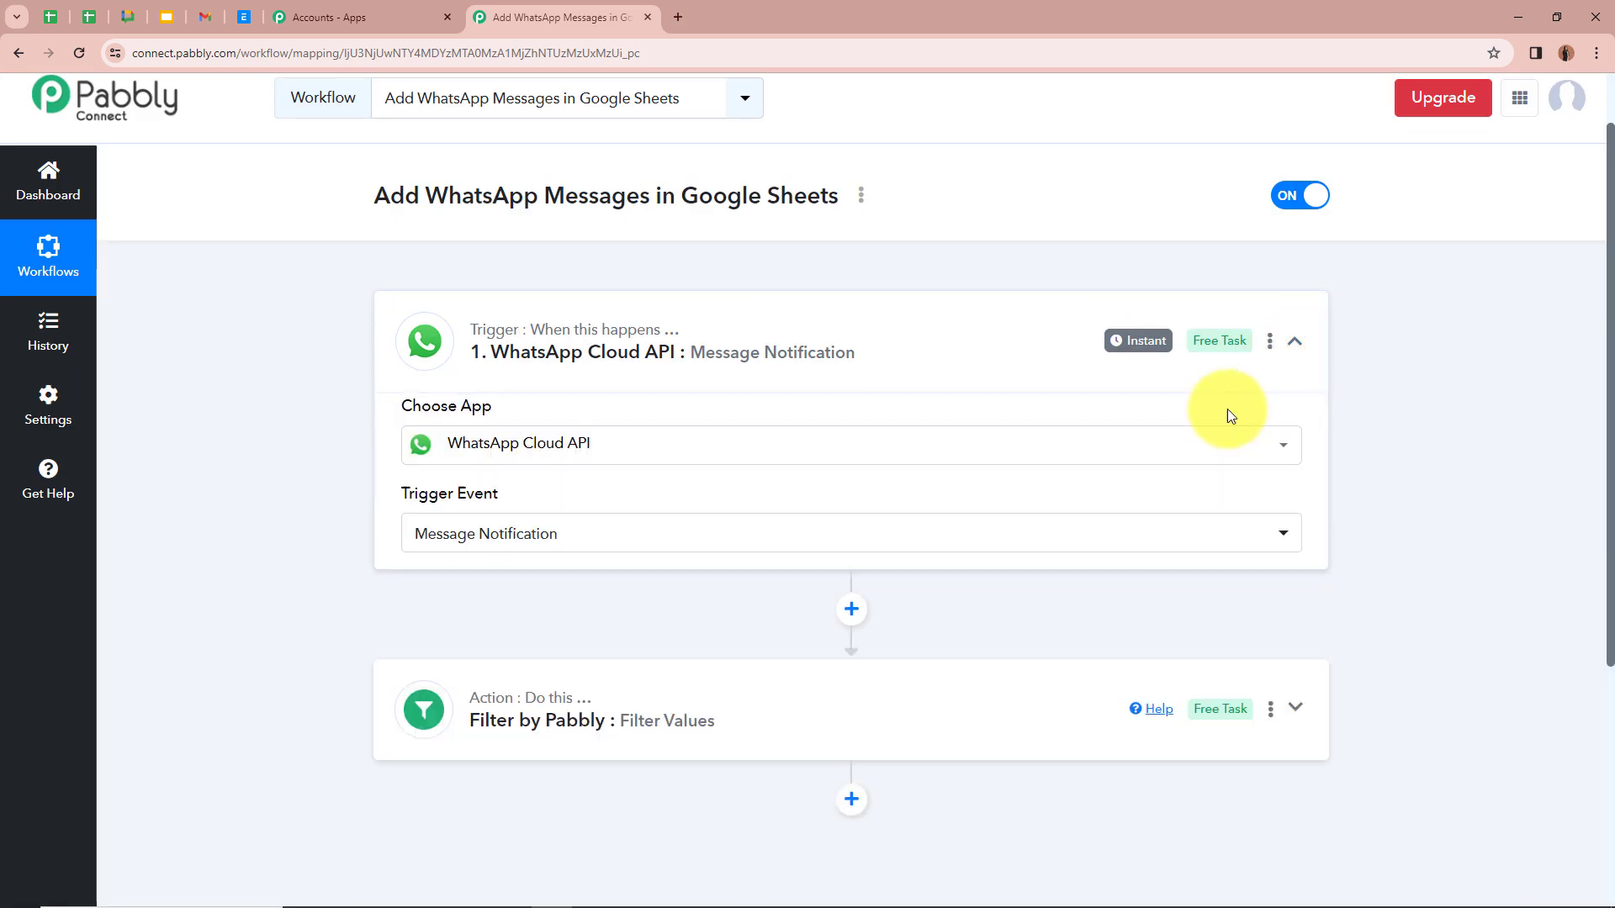
pyautogui.scroll(-10, 1016, 533)
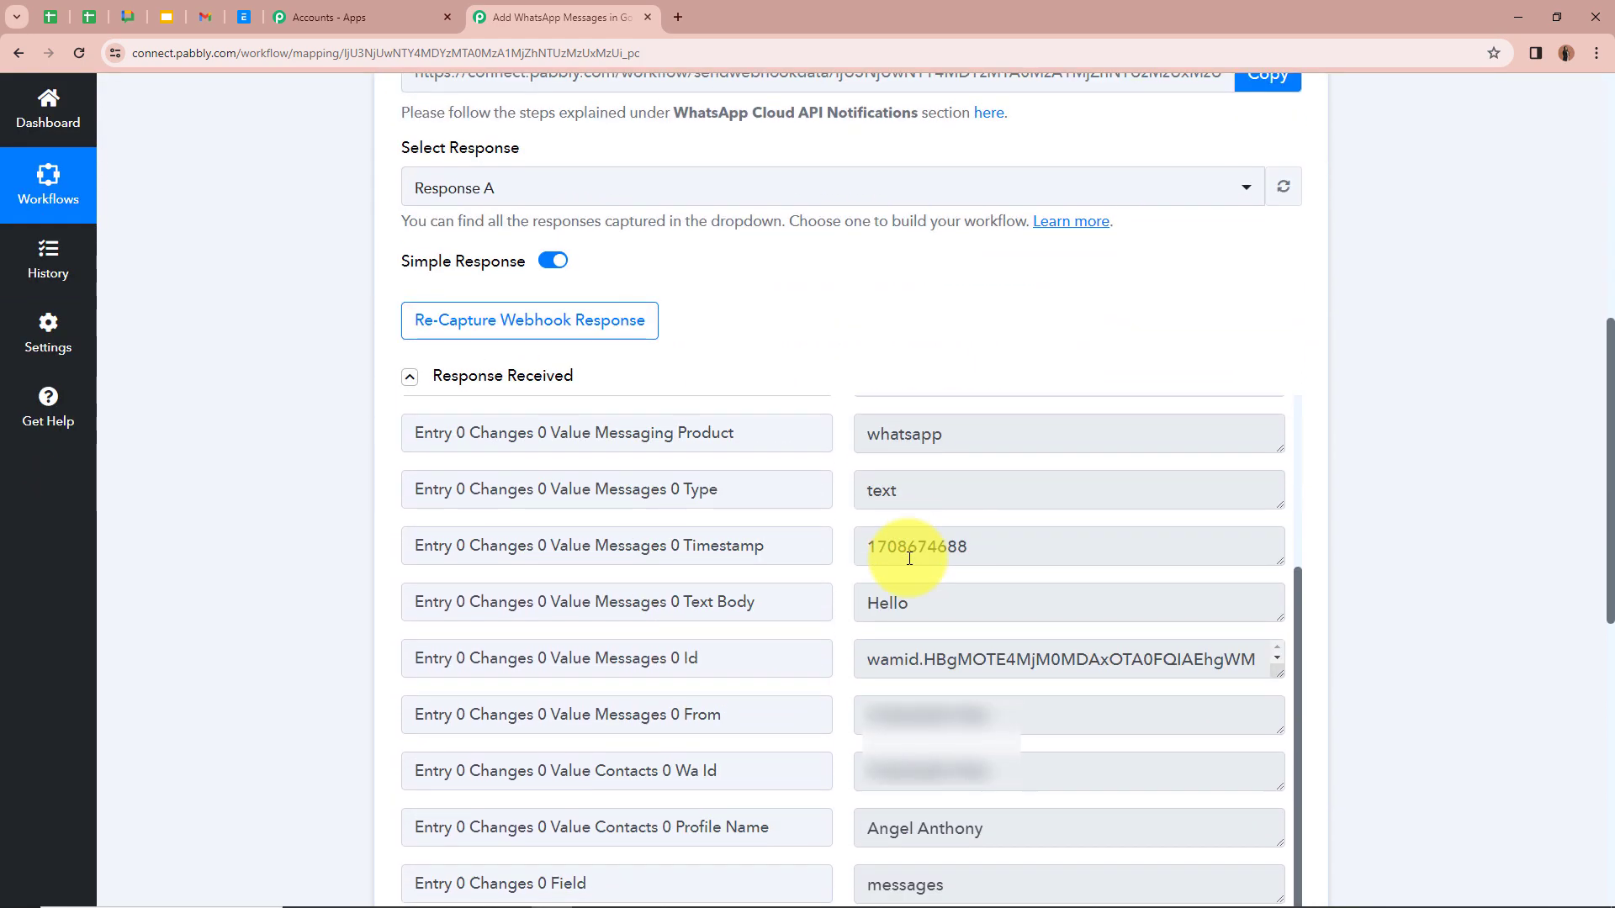
pyautogui.scroll(-4, 1177, 626)
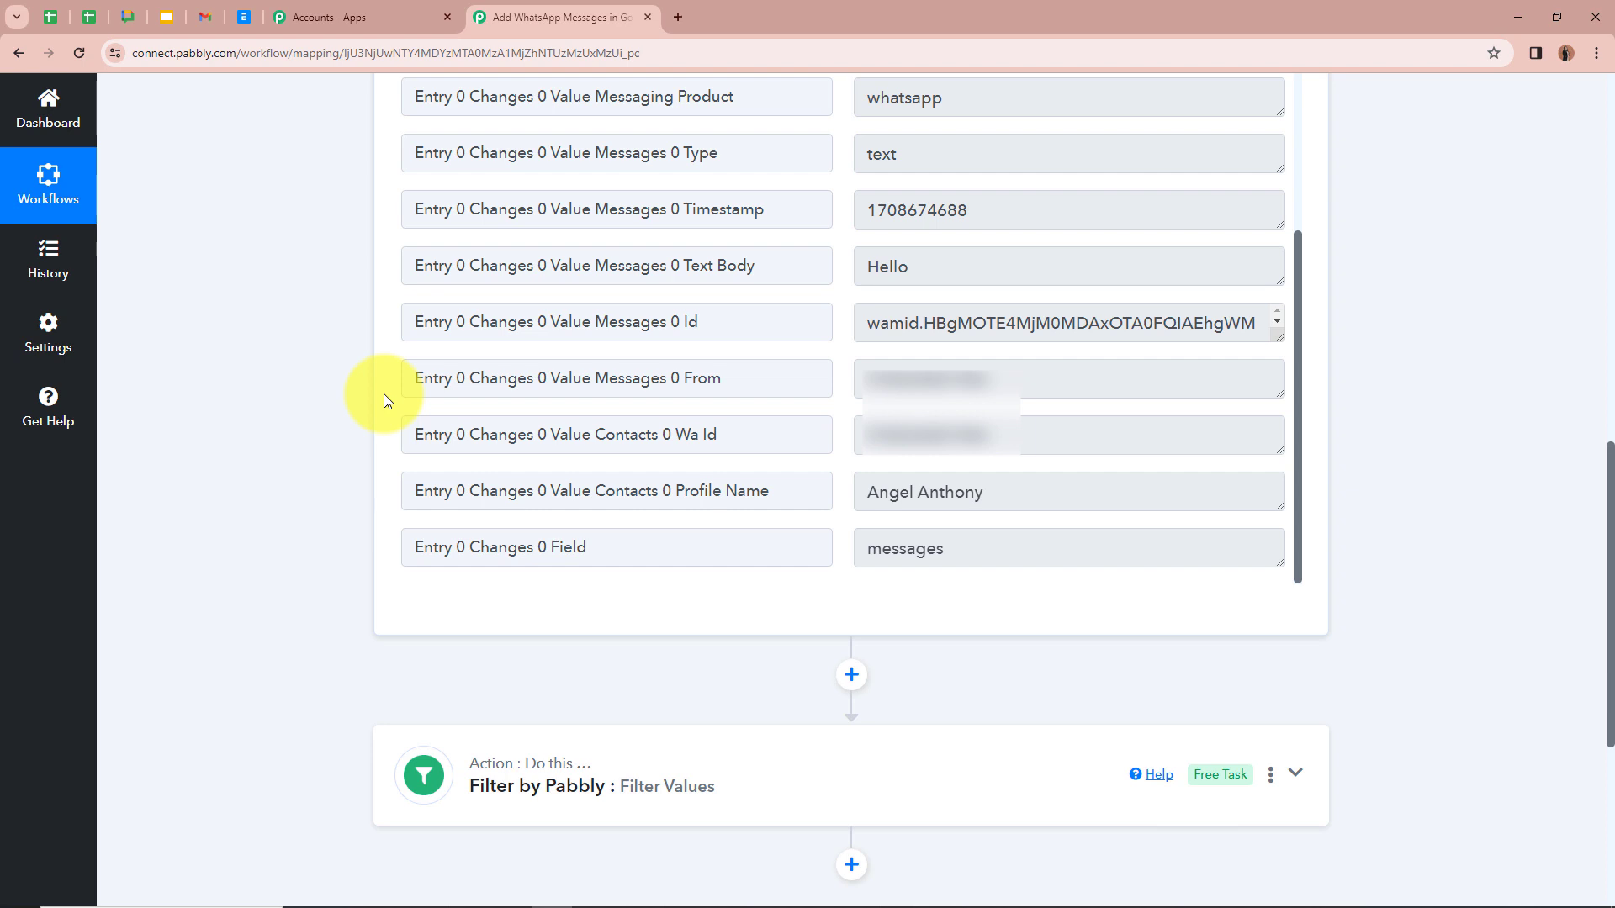
# Expand the filter step and set its condition label to the trigger's Entry 0 Changes 0 Value Messages 0 From field
pyautogui.click(1295, 773)
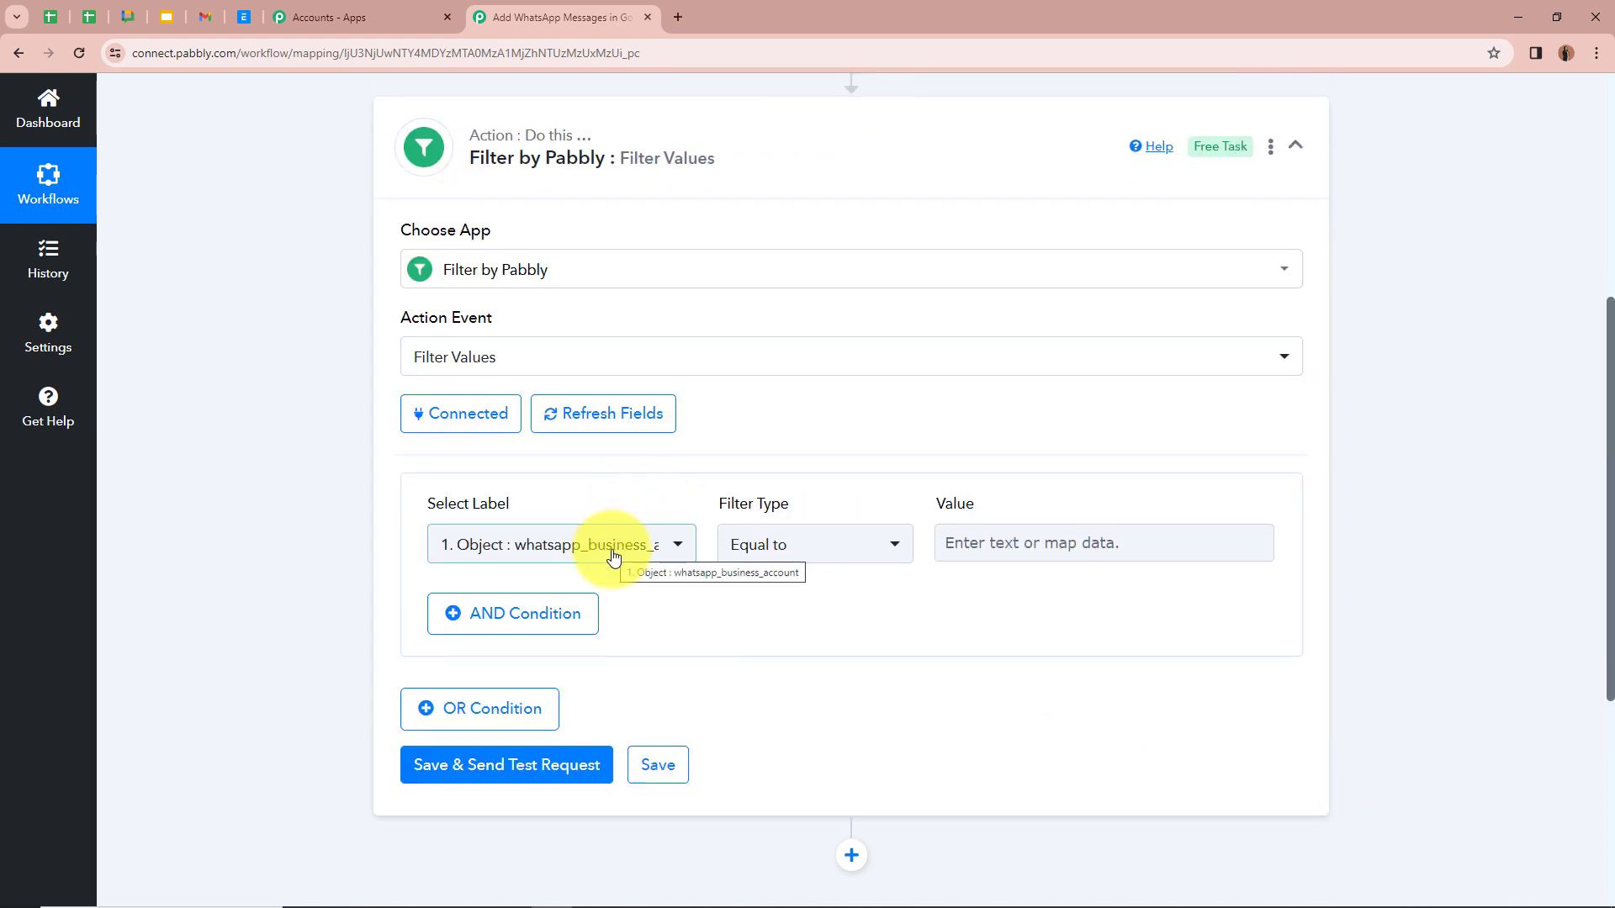
pyautogui.click(613, 555)
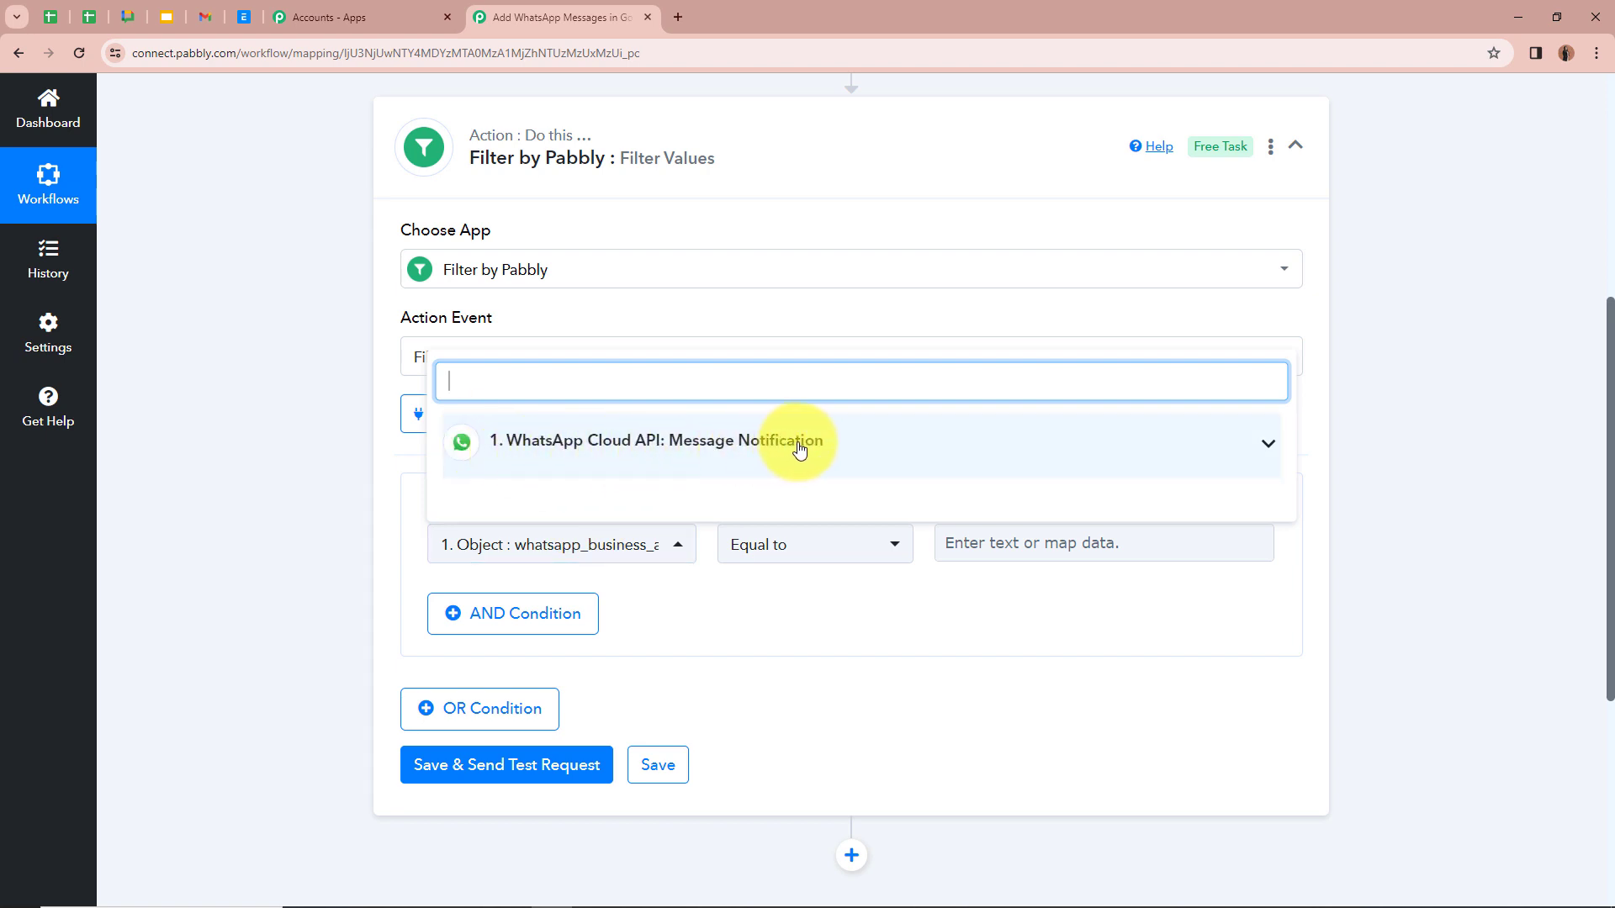
pyautogui.click(1269, 445)
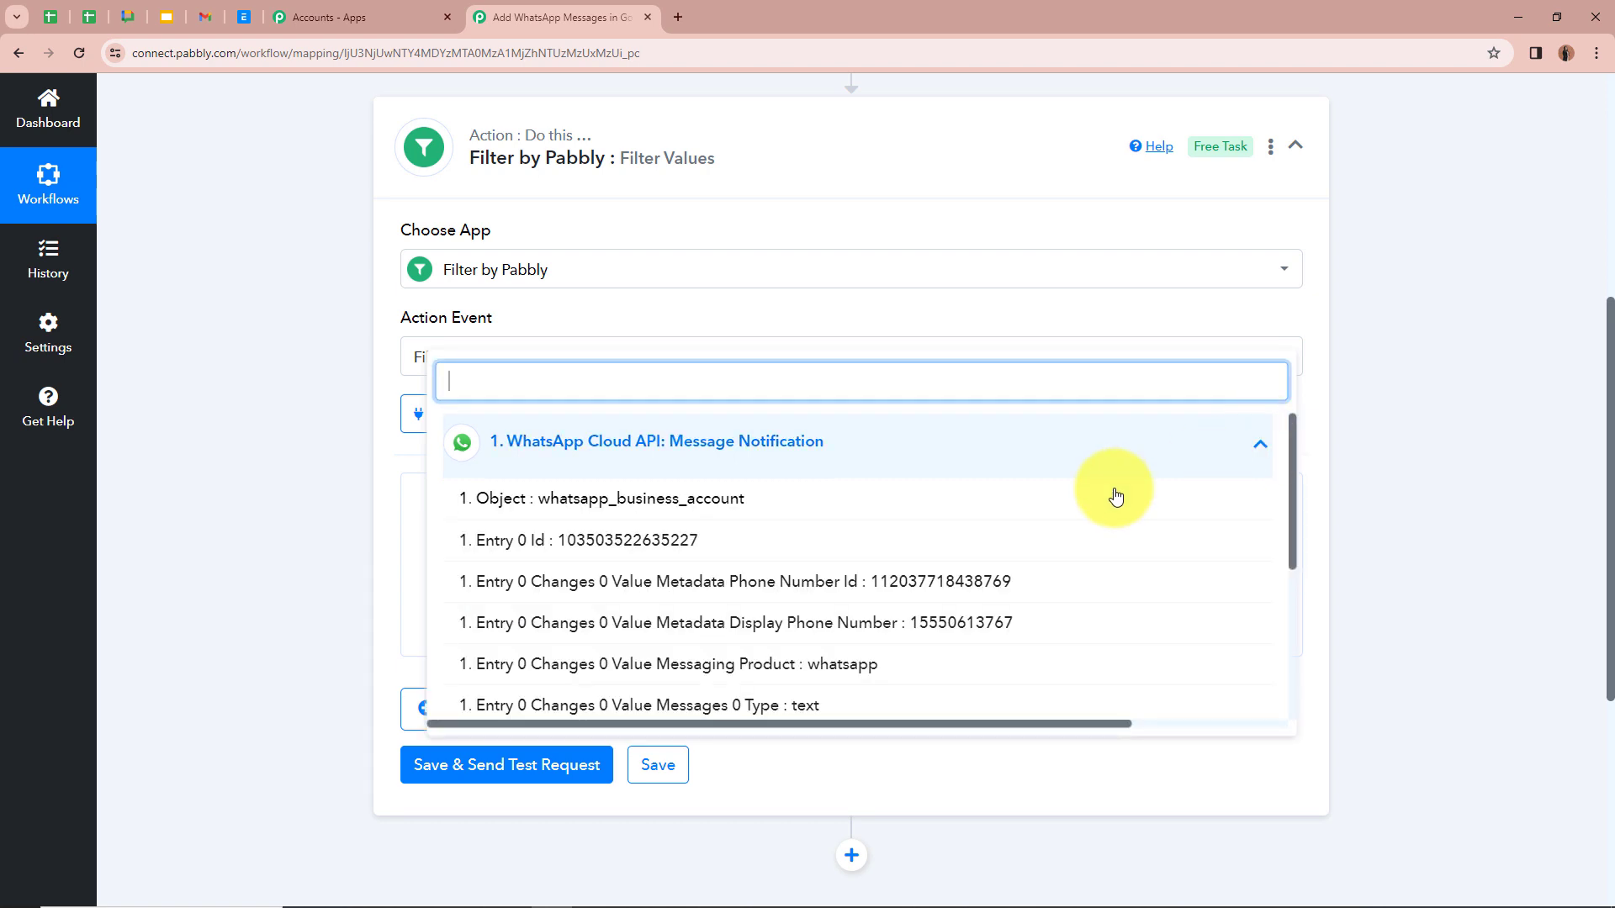
pyautogui.scroll(-1, 829, 506)
pyautogui.scroll(-3, 828, 505)
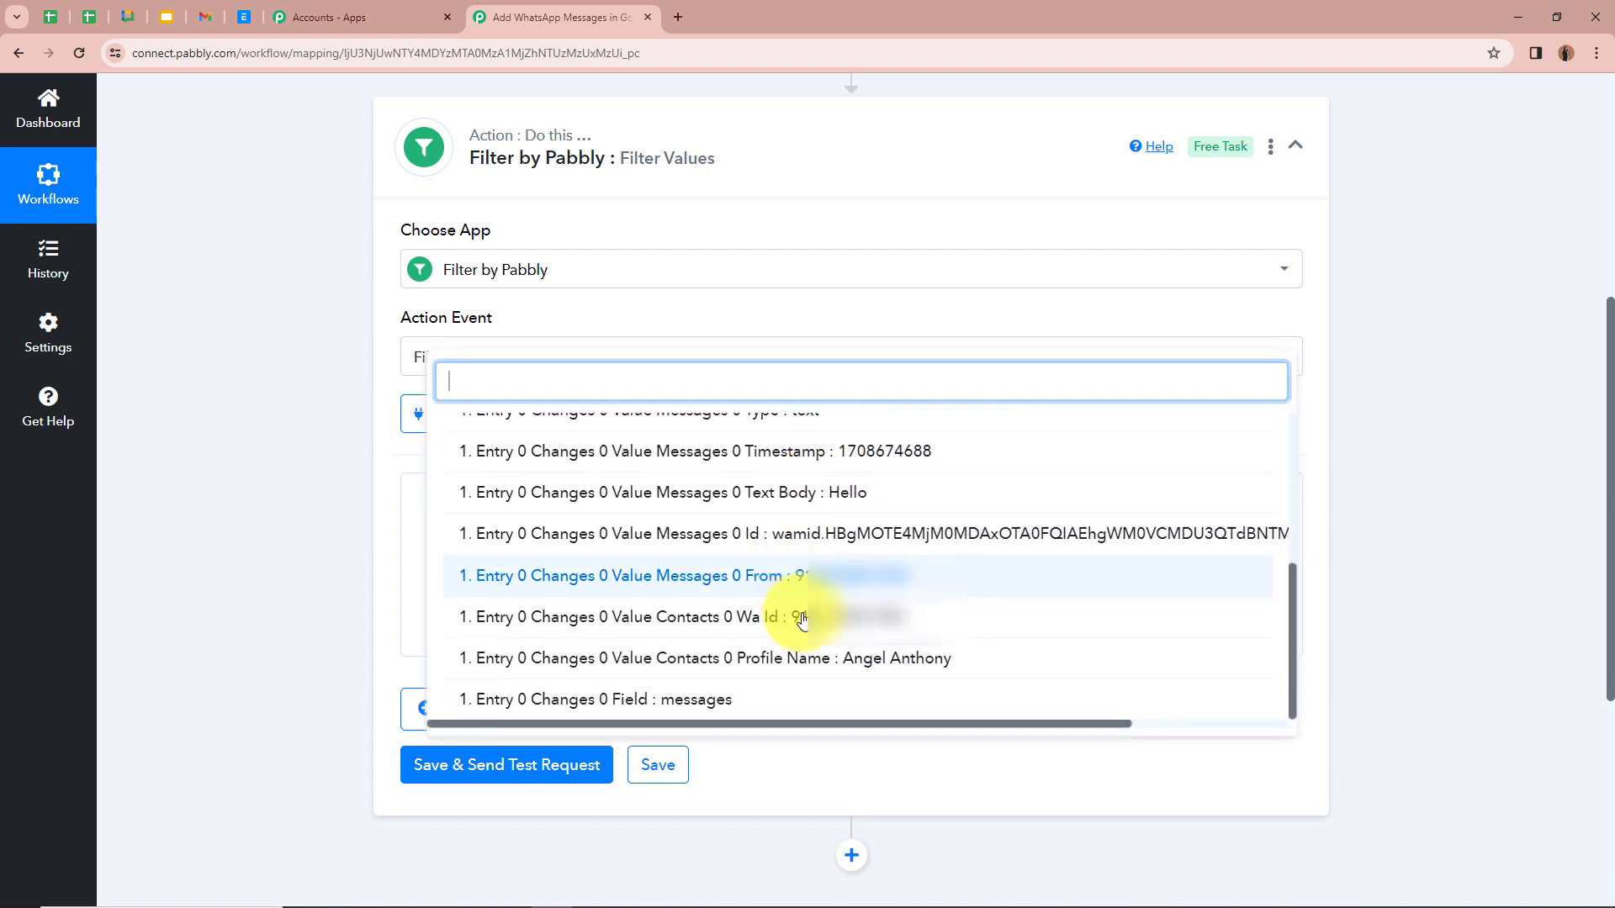
pyautogui.scroll(3, 945, 482)
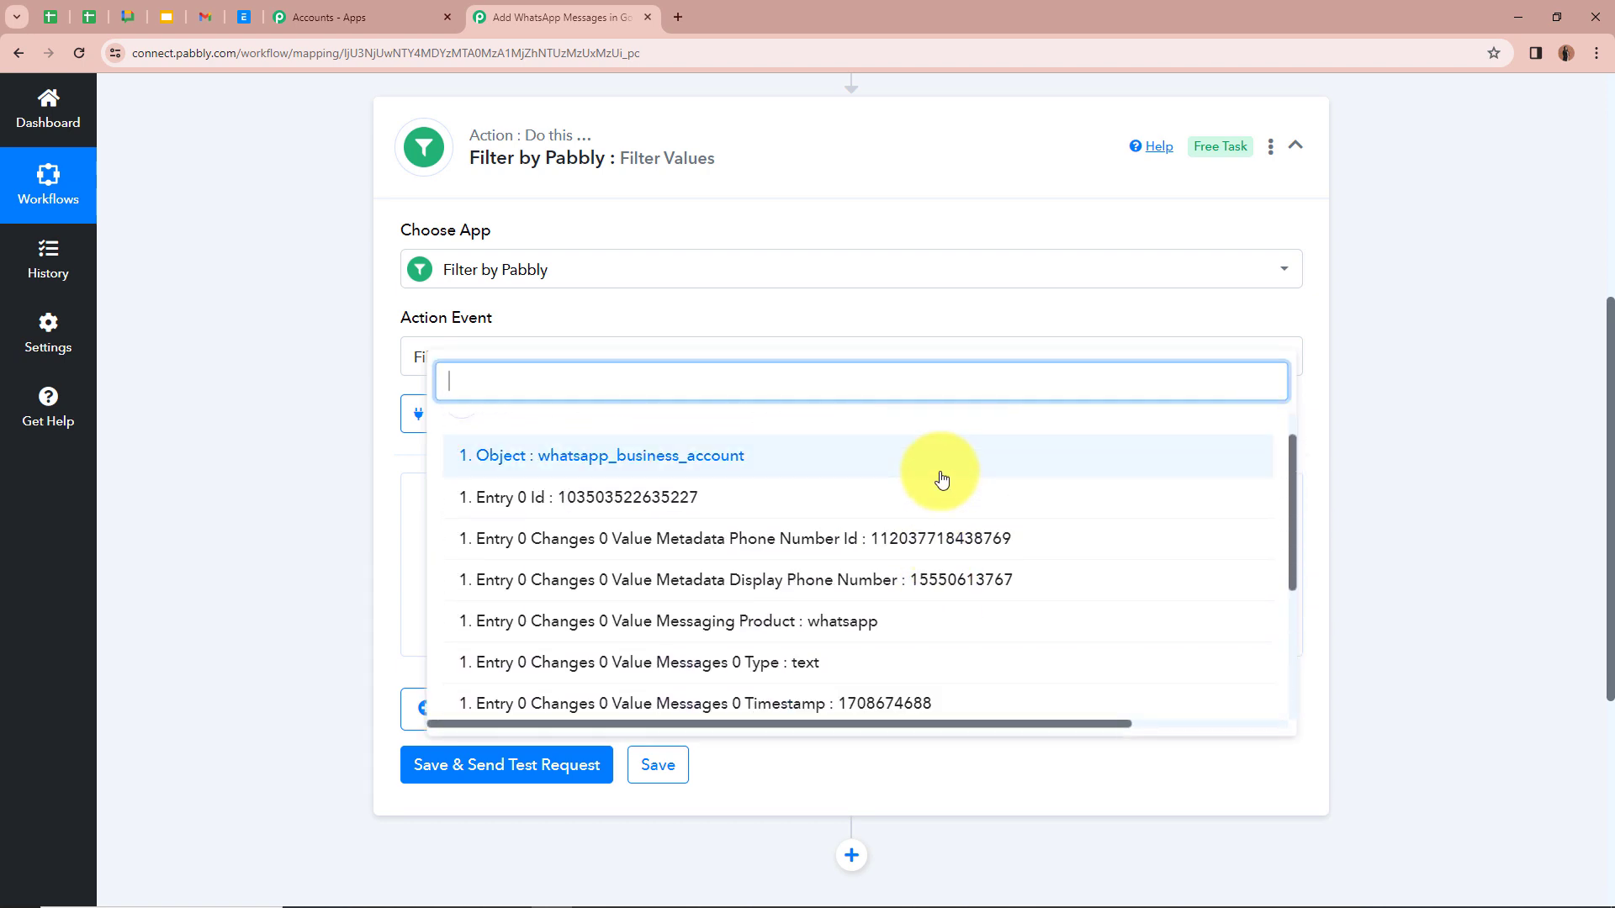
pyautogui.scroll(-3, 648, 584)
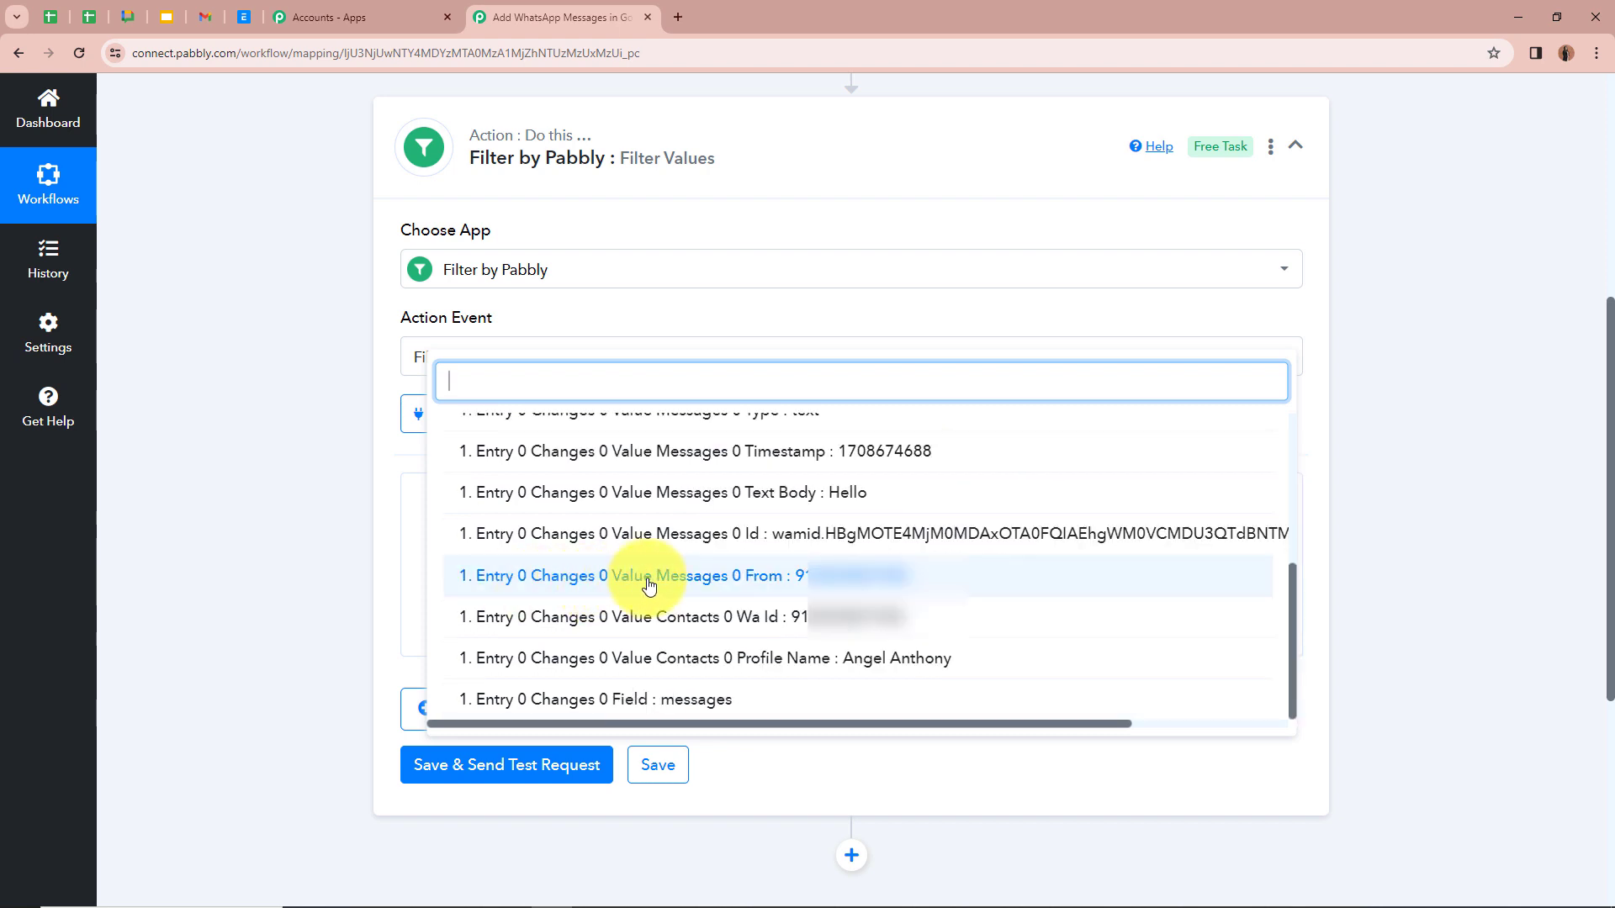
pyautogui.click(775, 582)
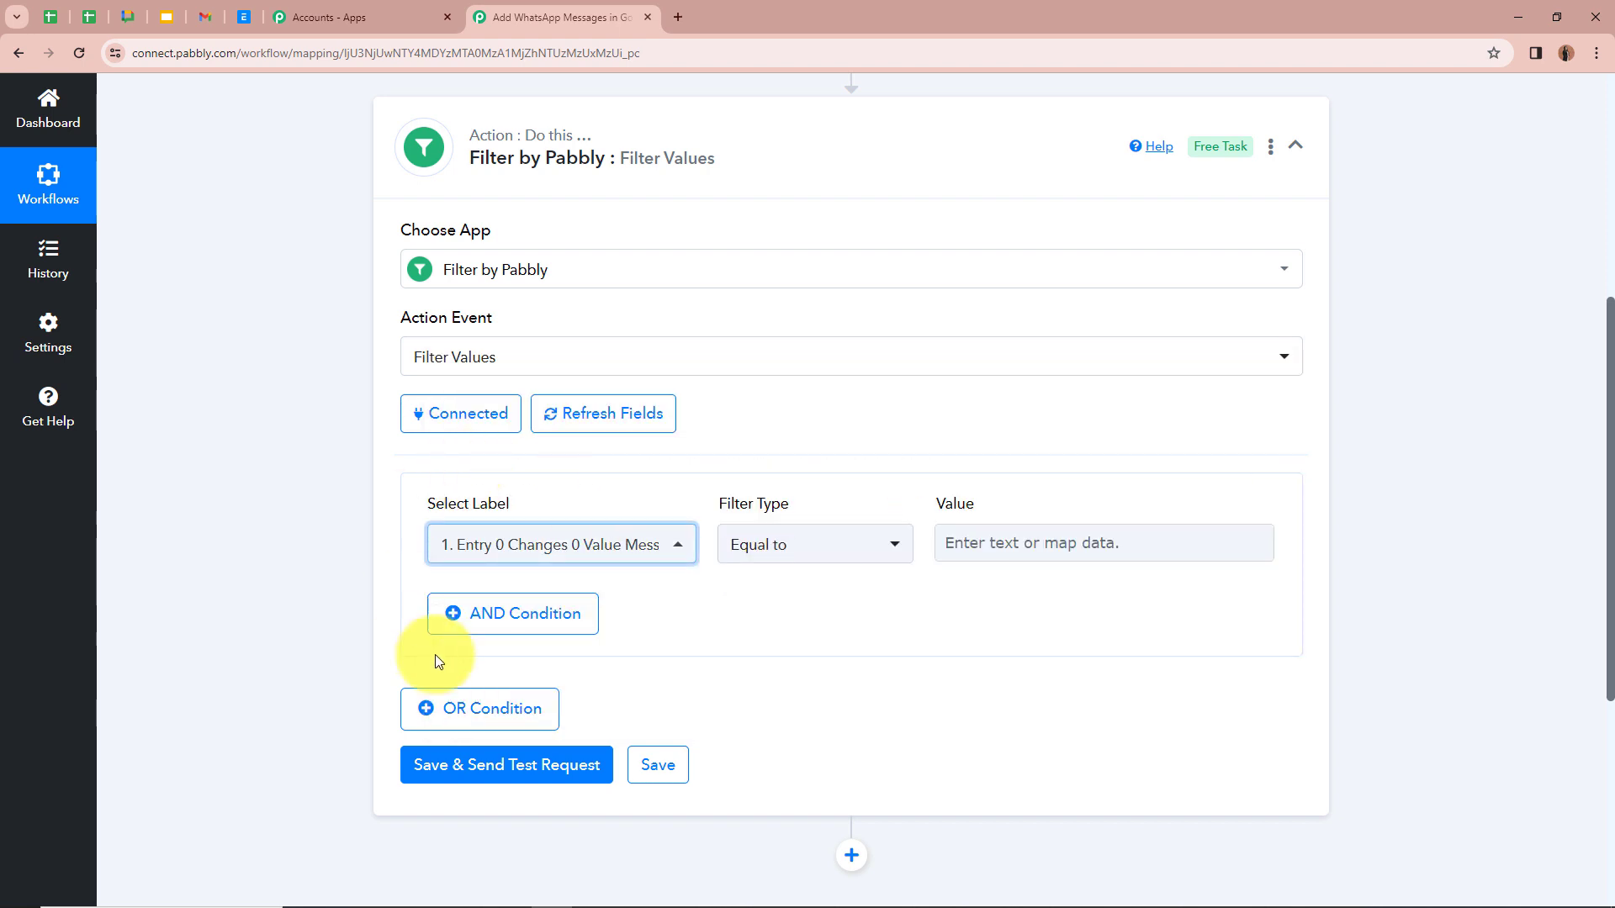
pyautogui.click(285, 500)
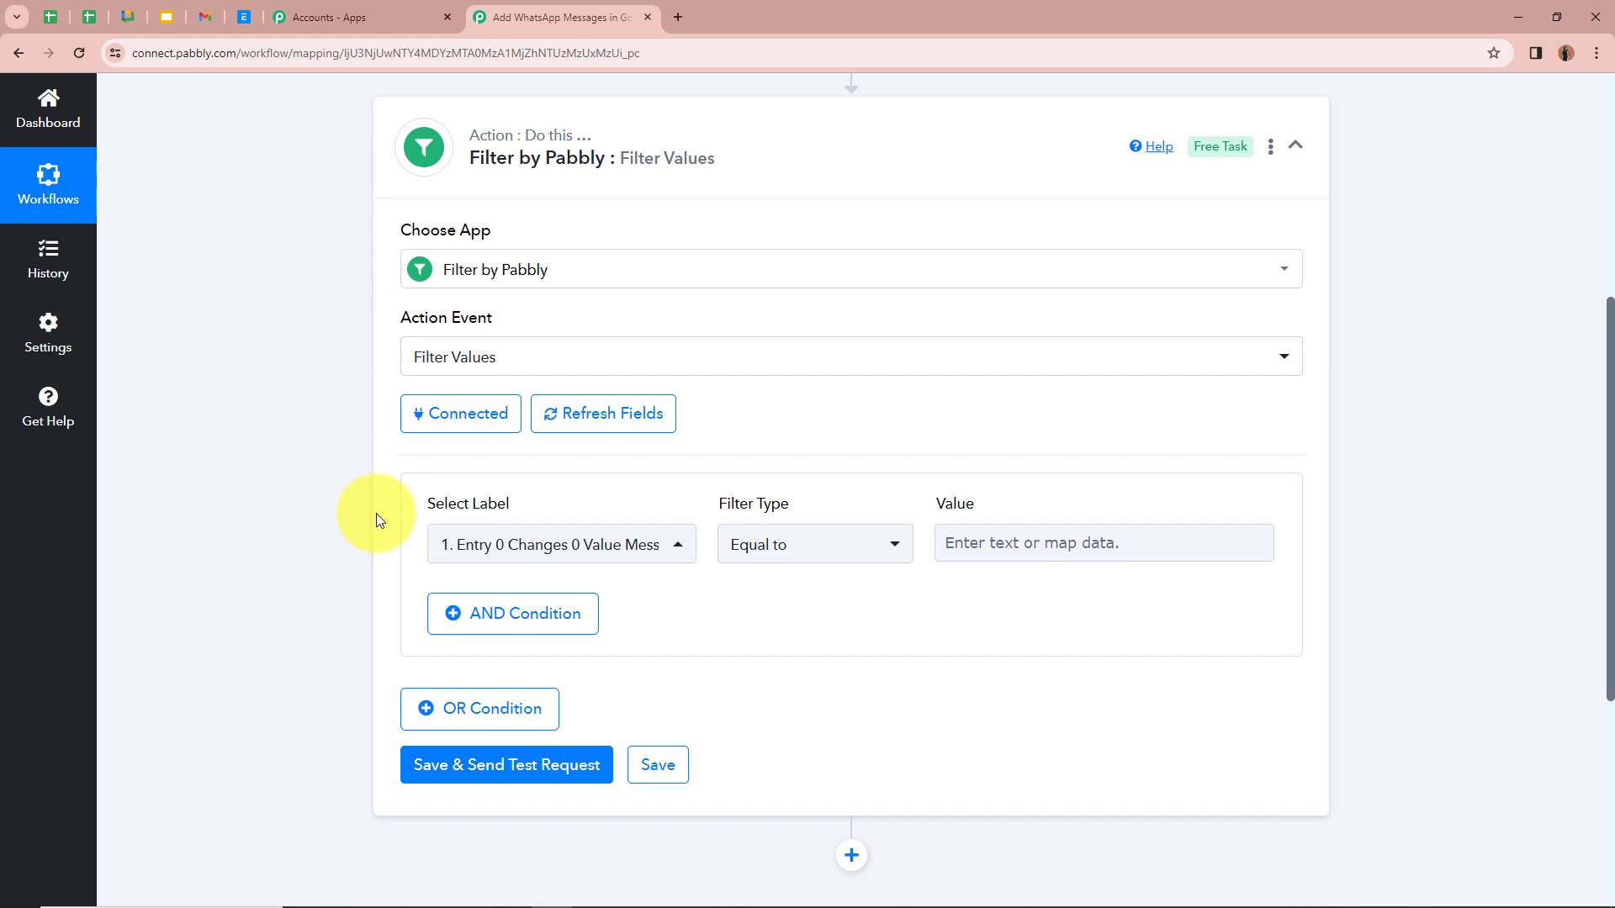
# Set the condition's filter type to Exists, save the filter with a test request, and collapse the filter step
pyautogui.click(775, 548)
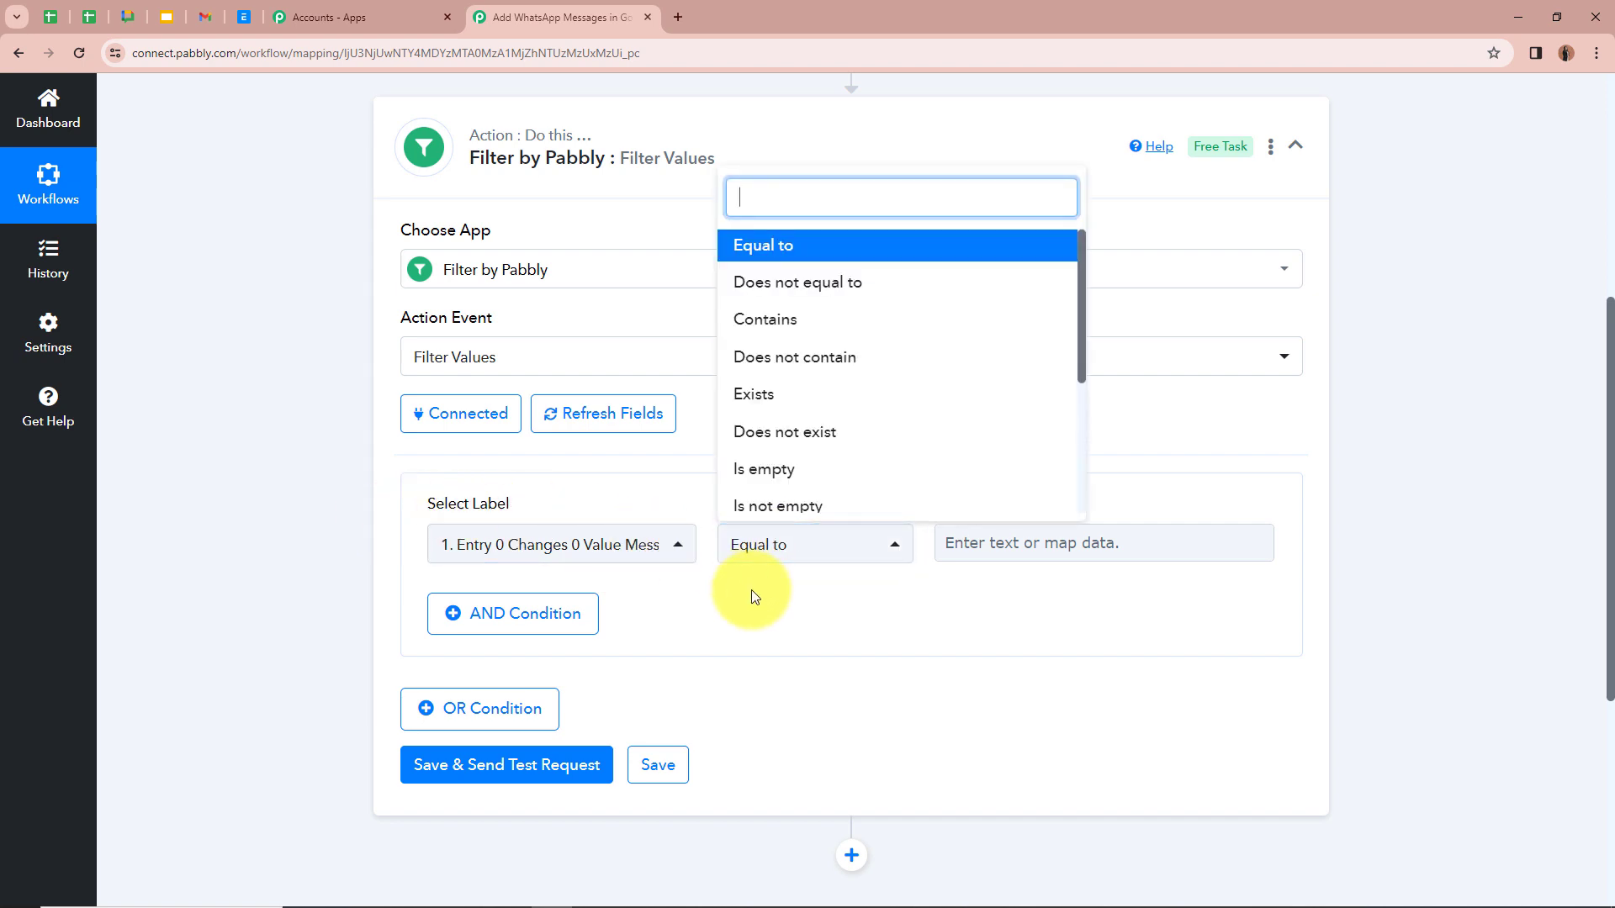
pyautogui.click(799, 402)
pyautogui.click(912, 612)
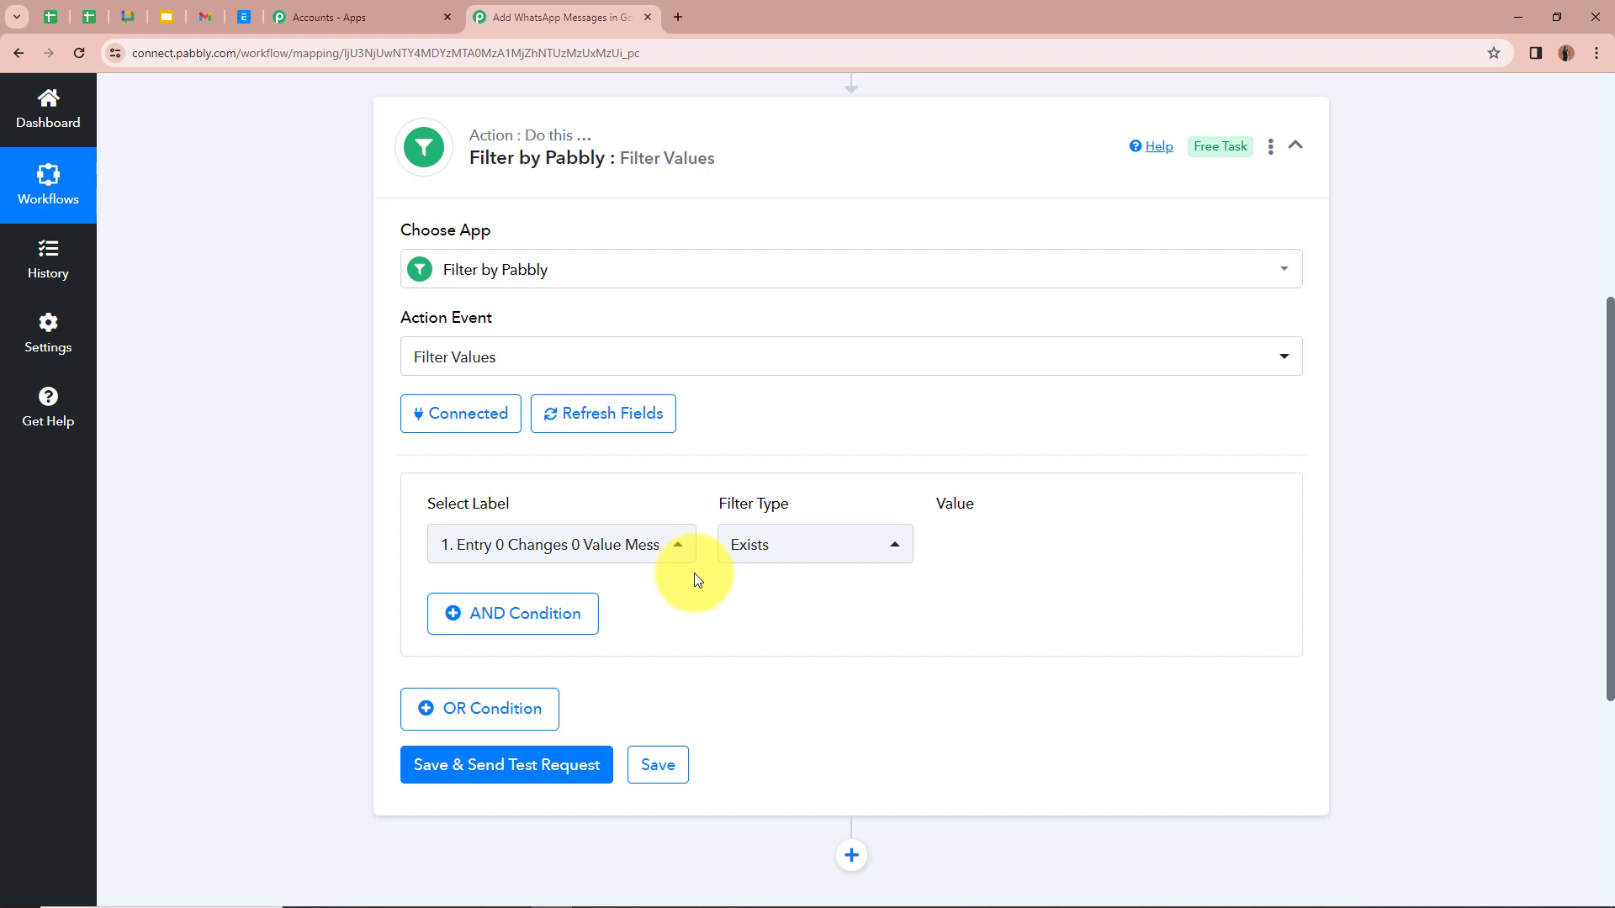
pyautogui.scroll(-1, 694, 573)
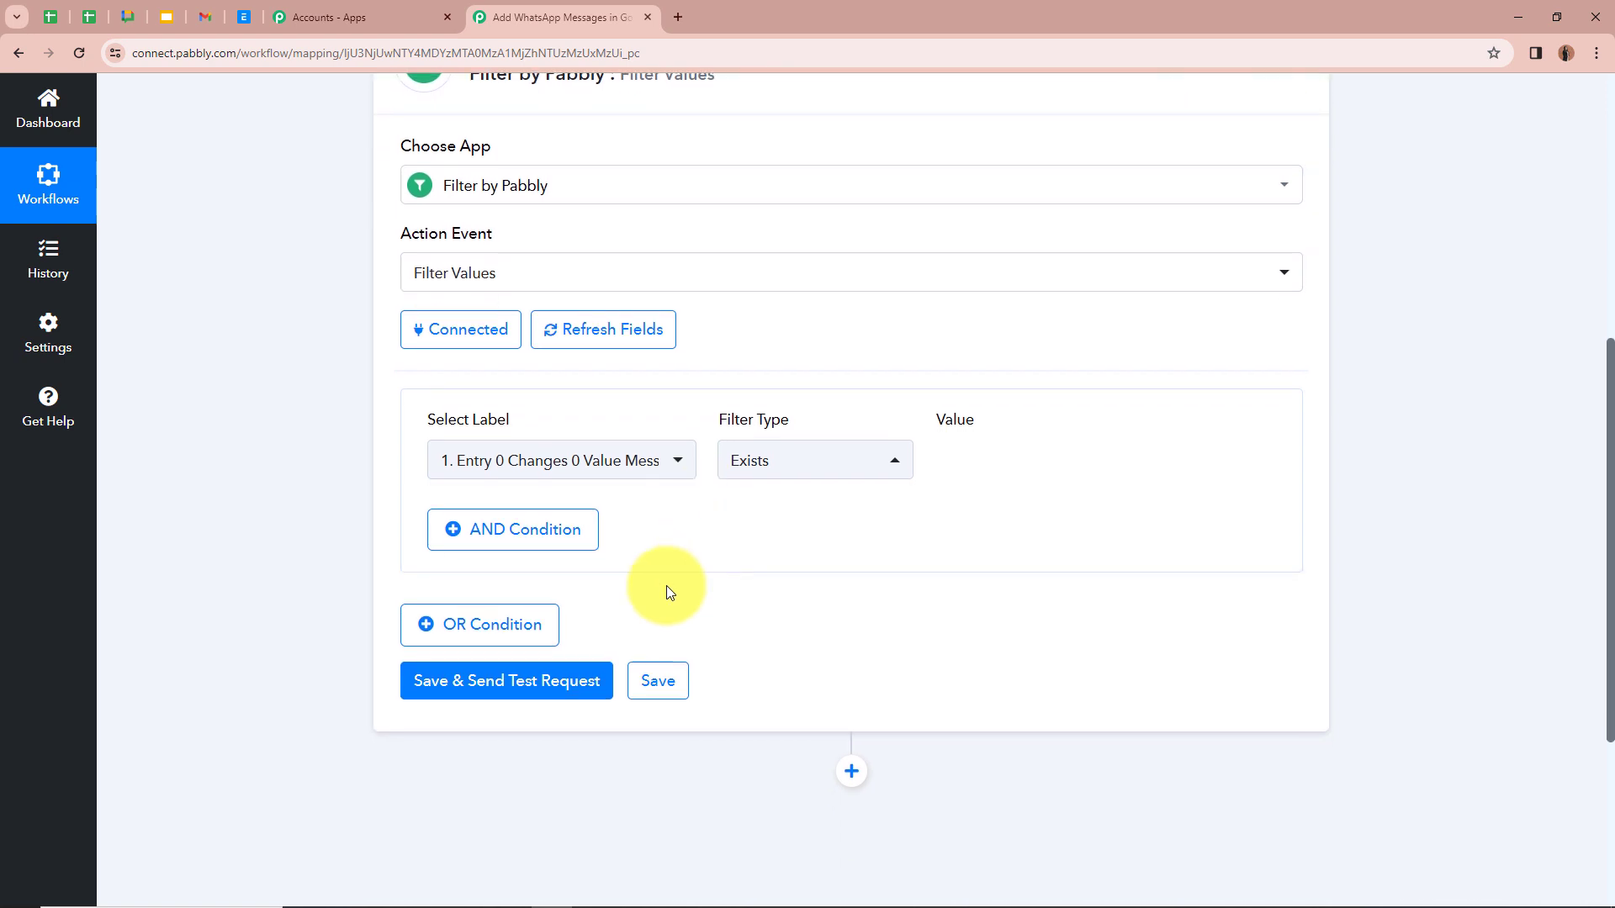
pyautogui.click(567, 692)
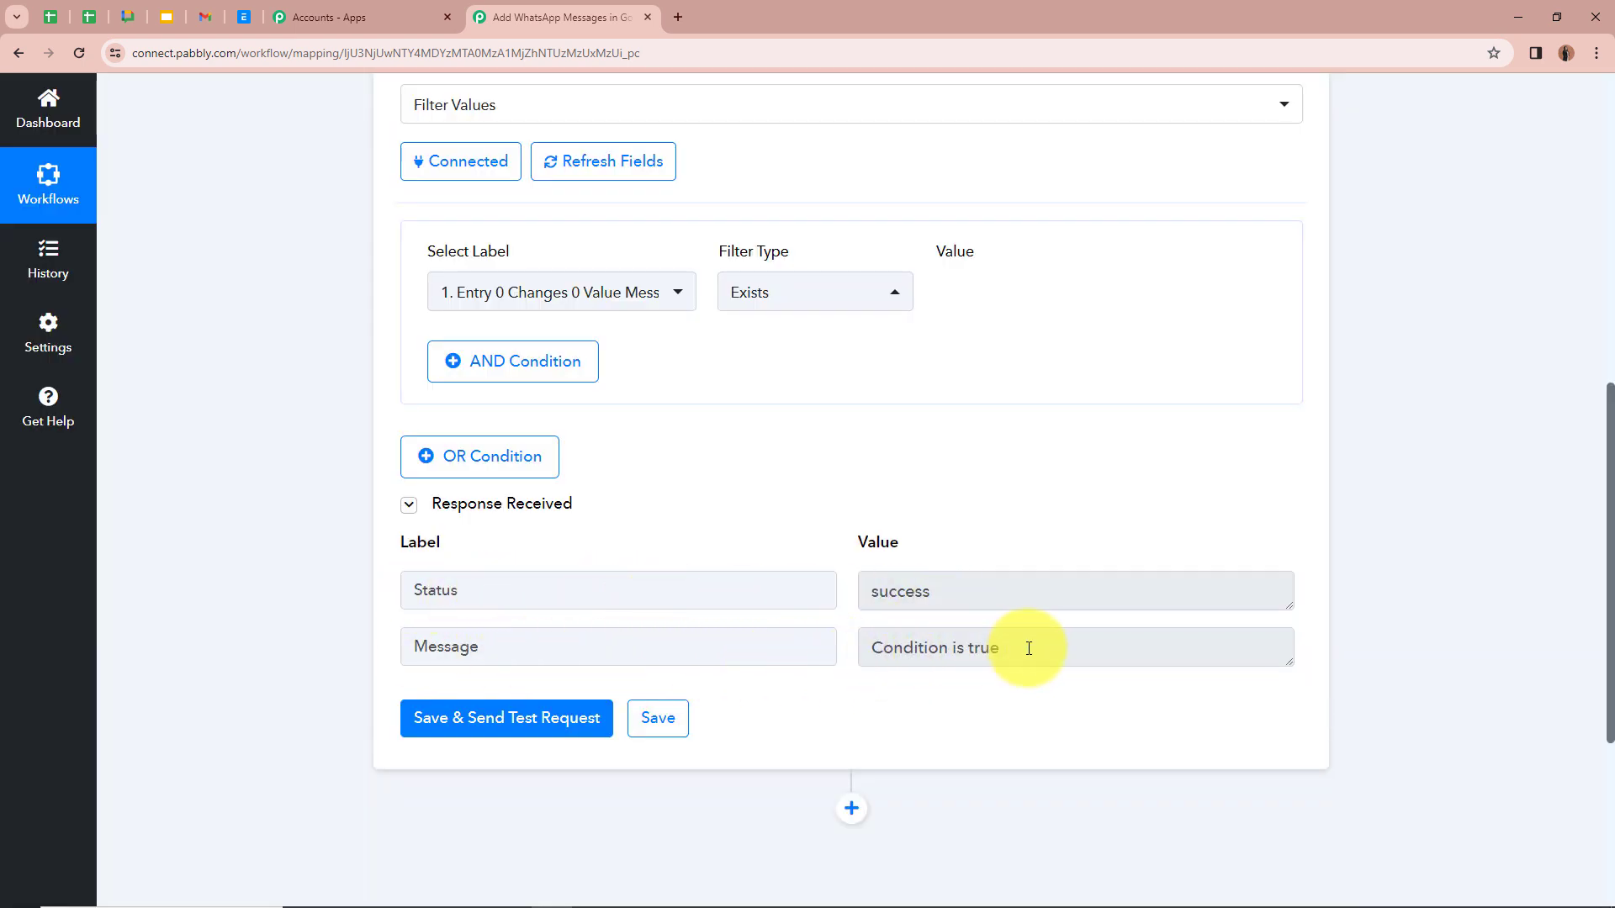
pyautogui.scroll(3, 1043, 640)
pyautogui.scroll(-2, 1051, 621)
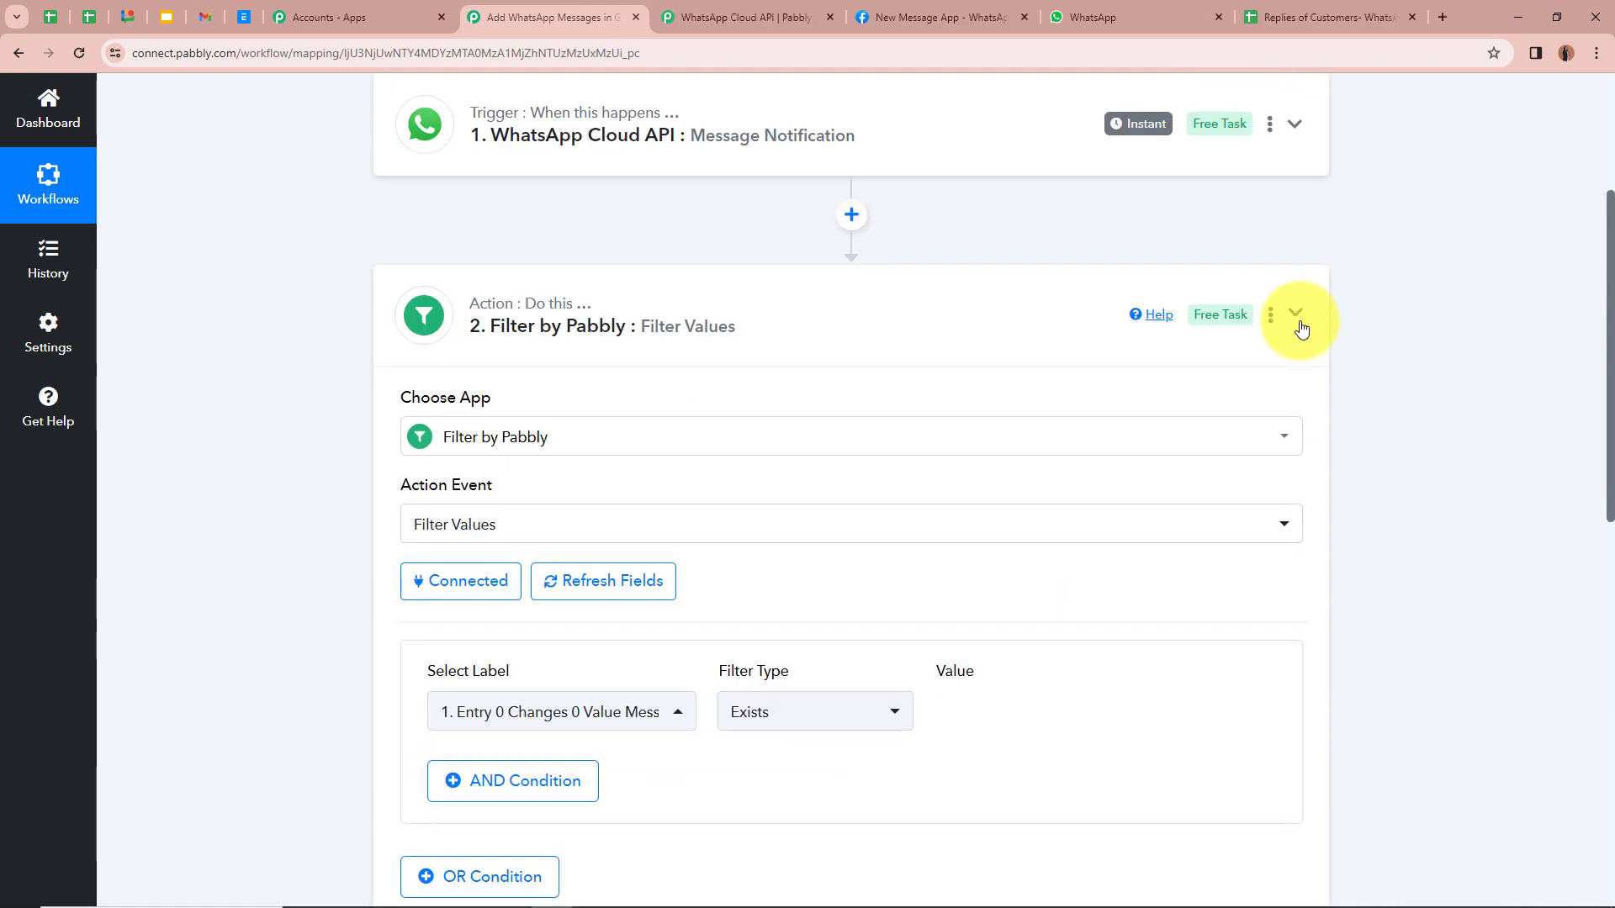
pyautogui.click(1296, 317)
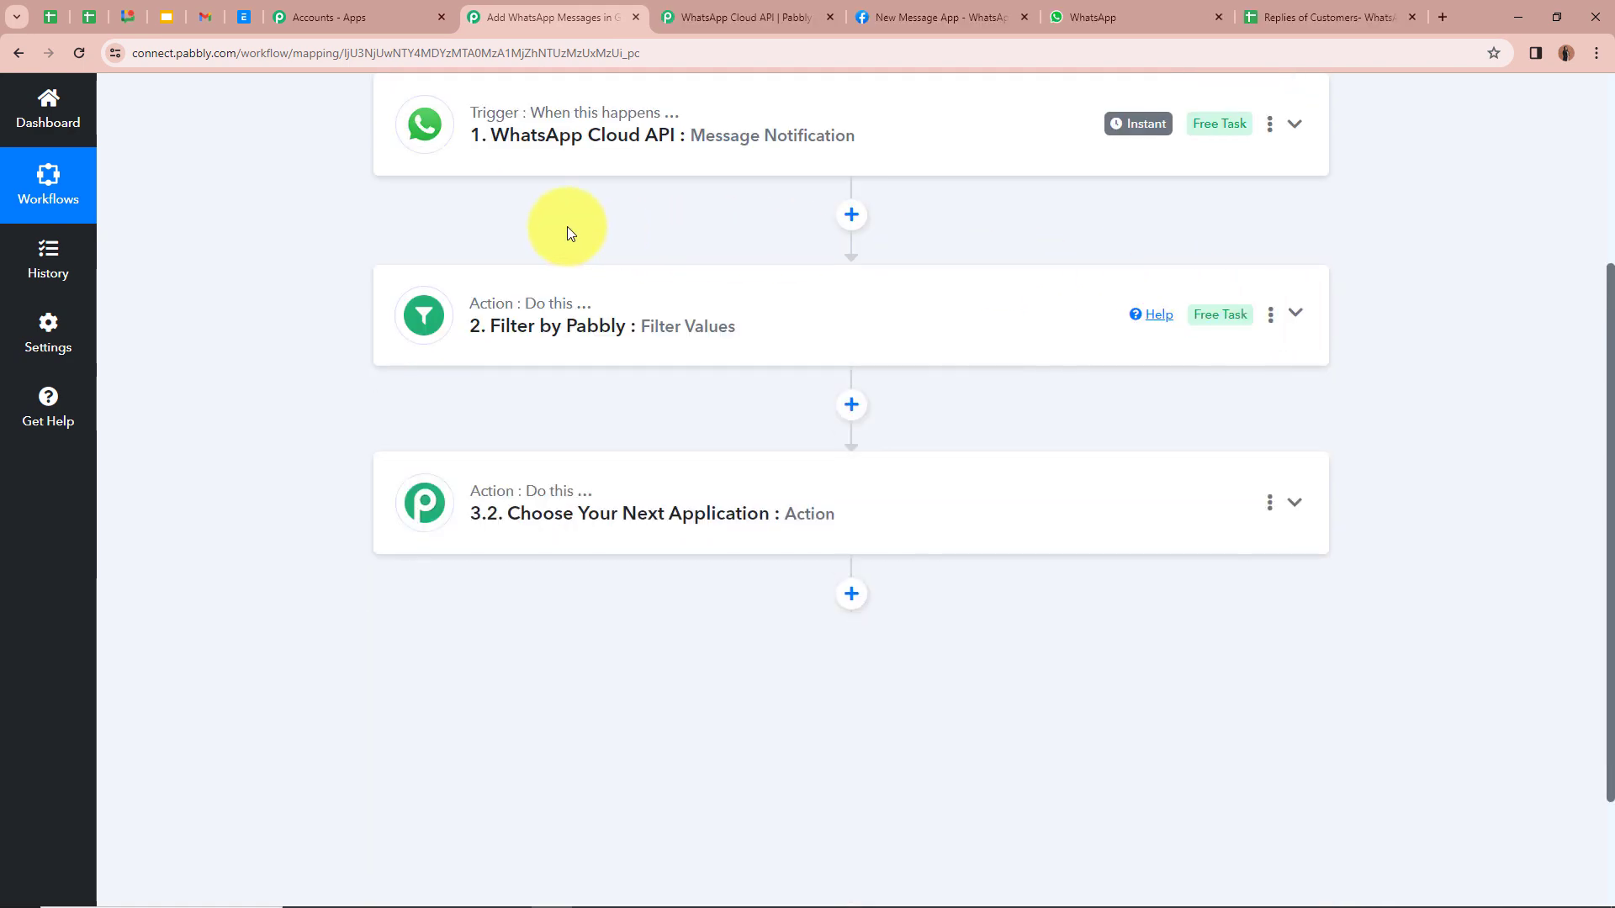
# Check the customer replies spreadsheet in Google Sheets, return to the Pabbly Connect workflow and set the next action to Google Sheets with the Add New Row event
pyautogui.scroll(-2, 566, 225)
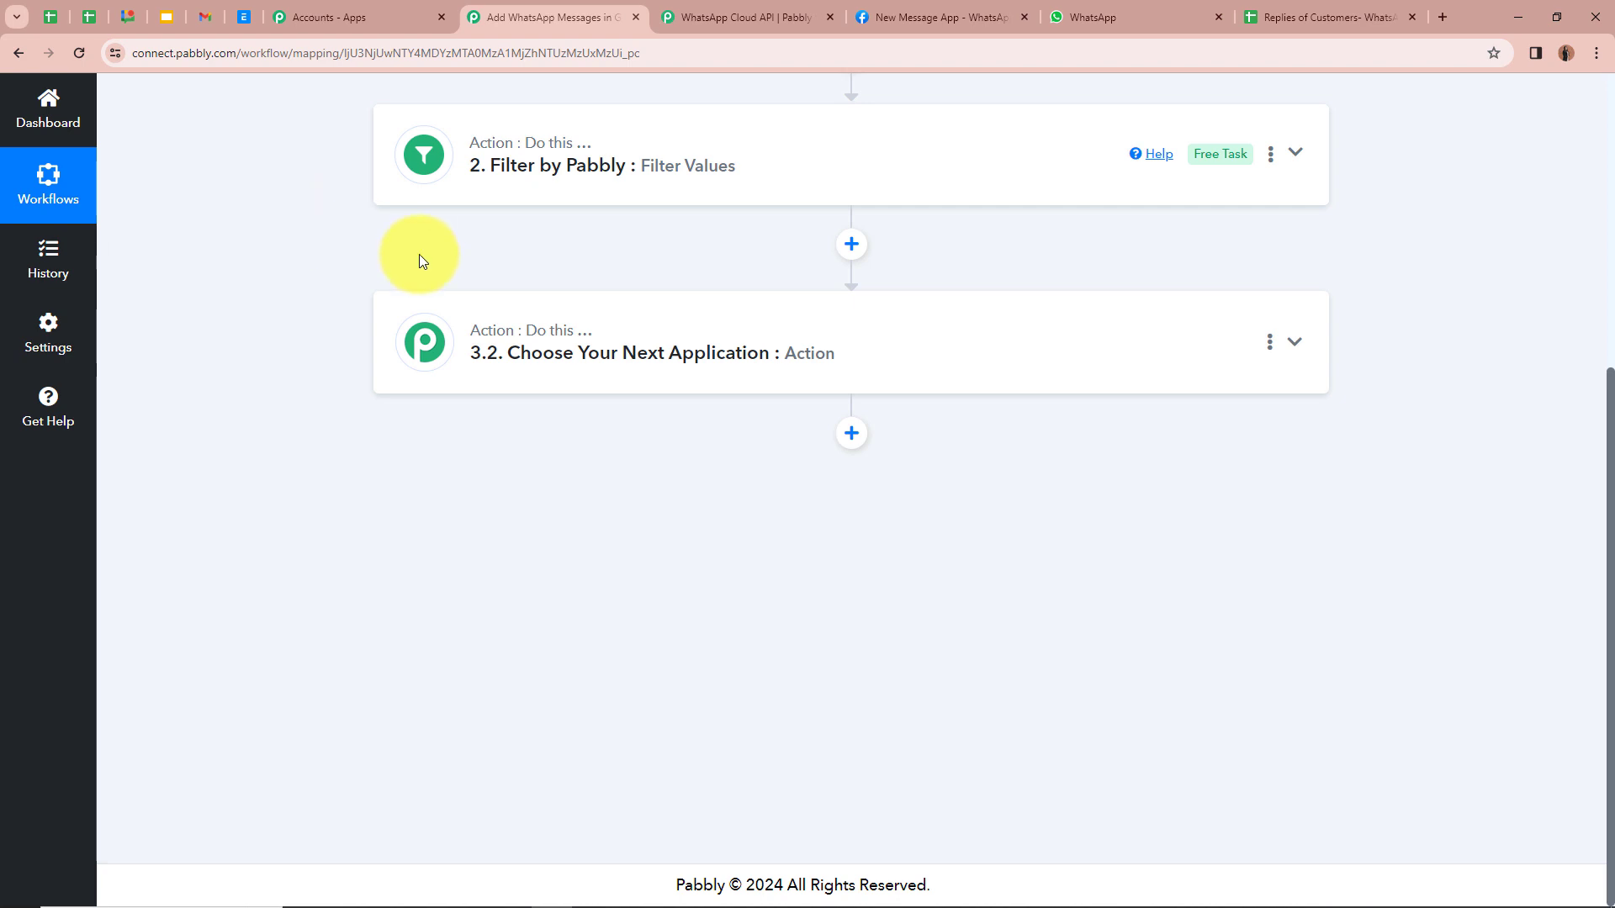
pyautogui.click(1351, 7)
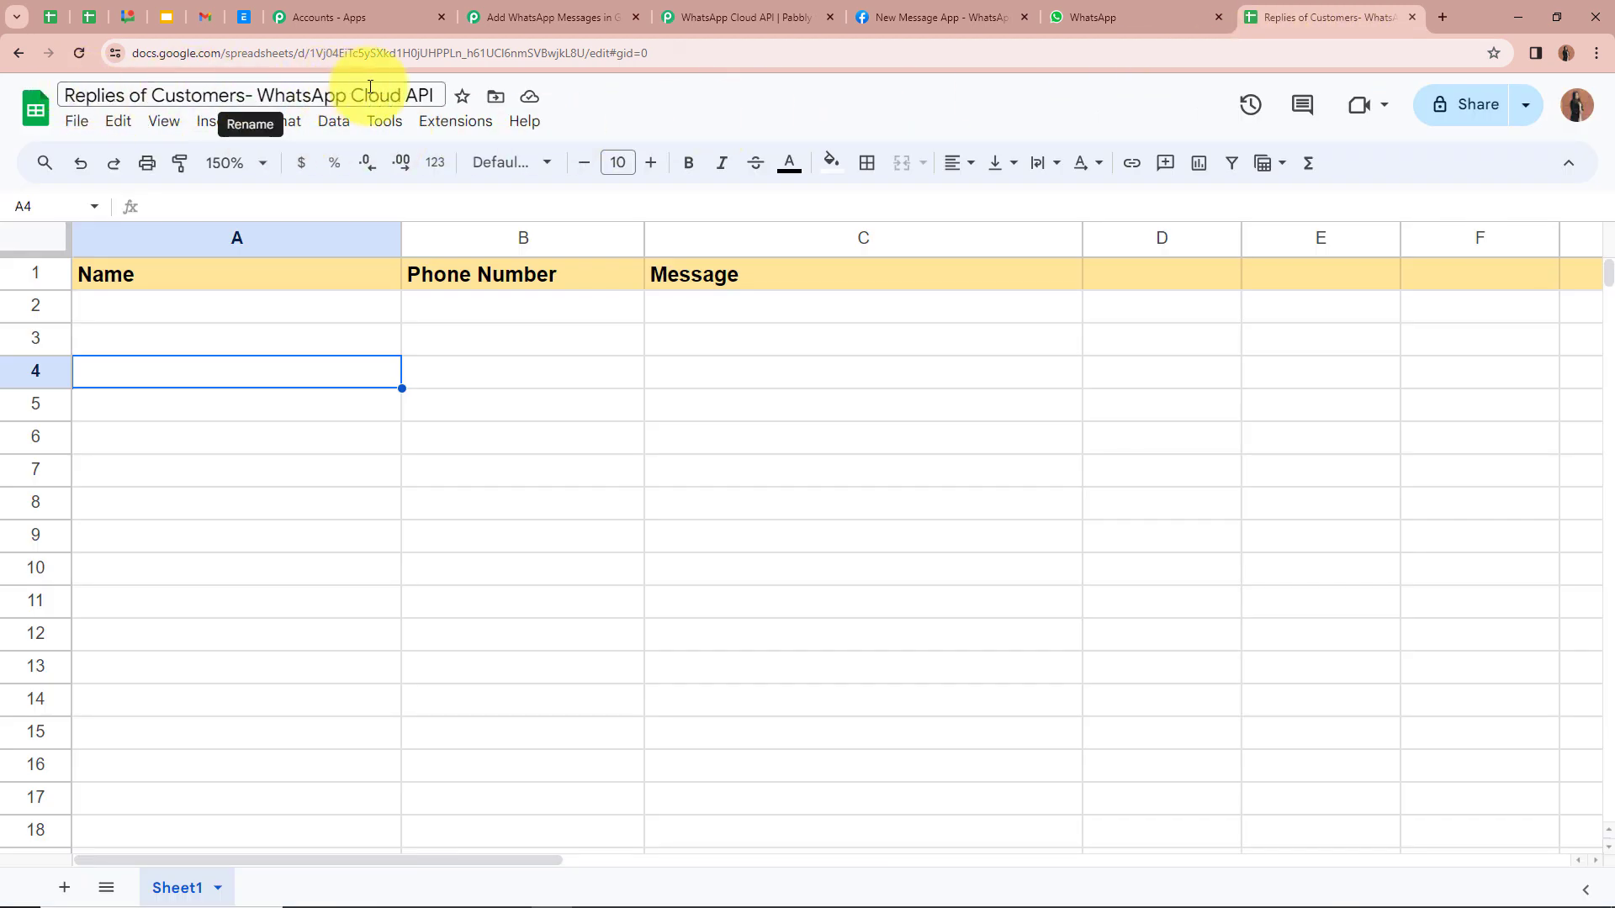
pyautogui.click(562, 11)
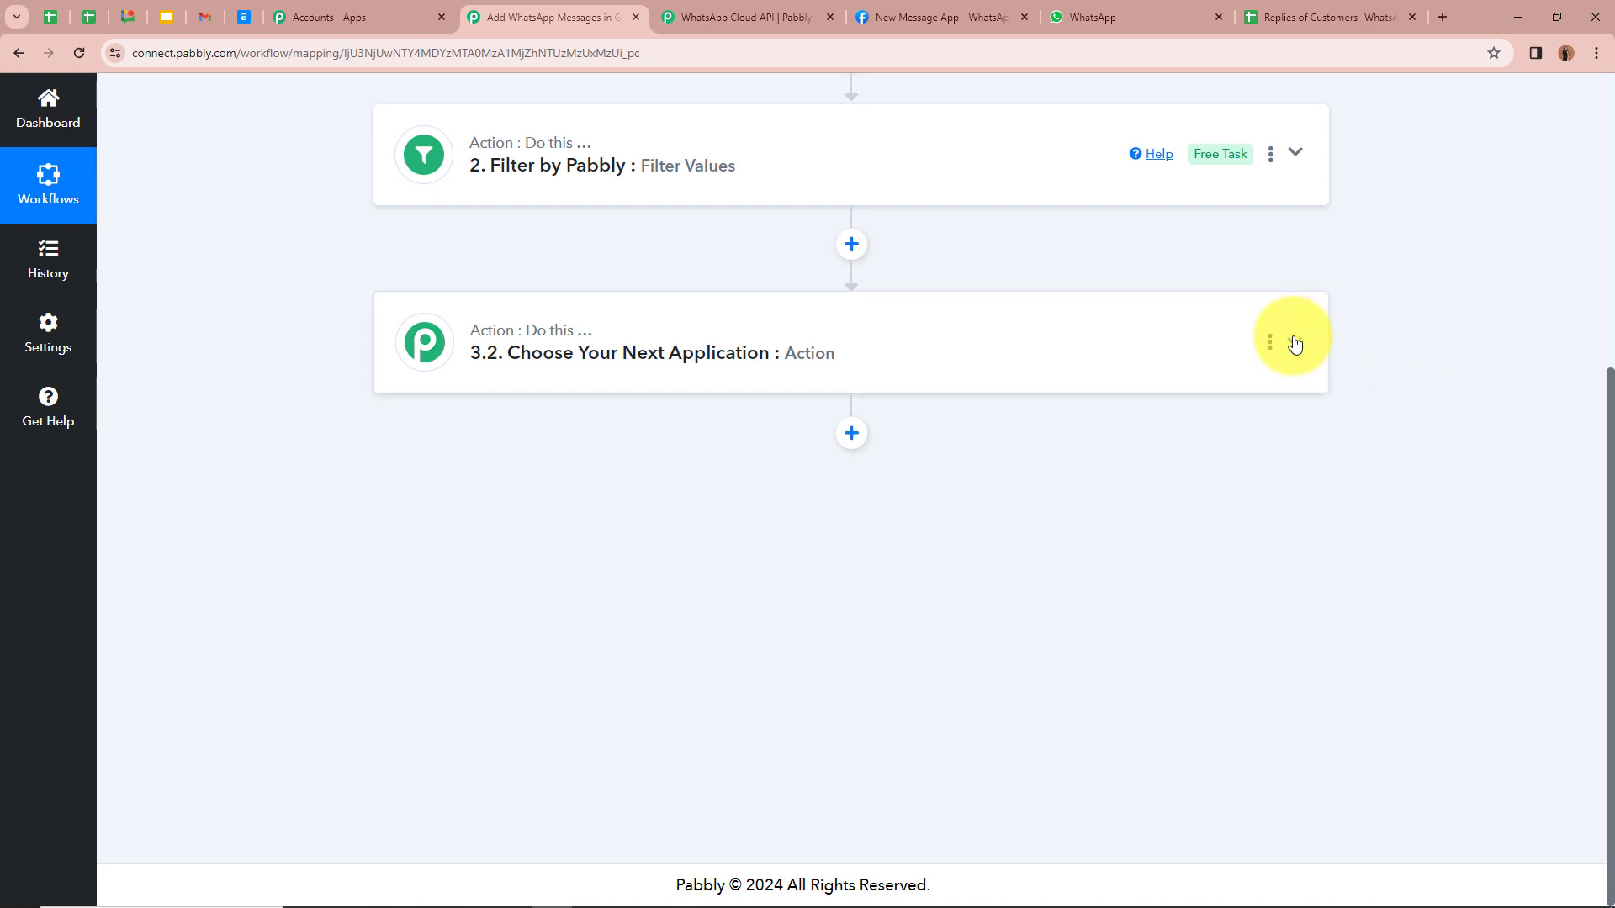
pyautogui.click(1294, 344)
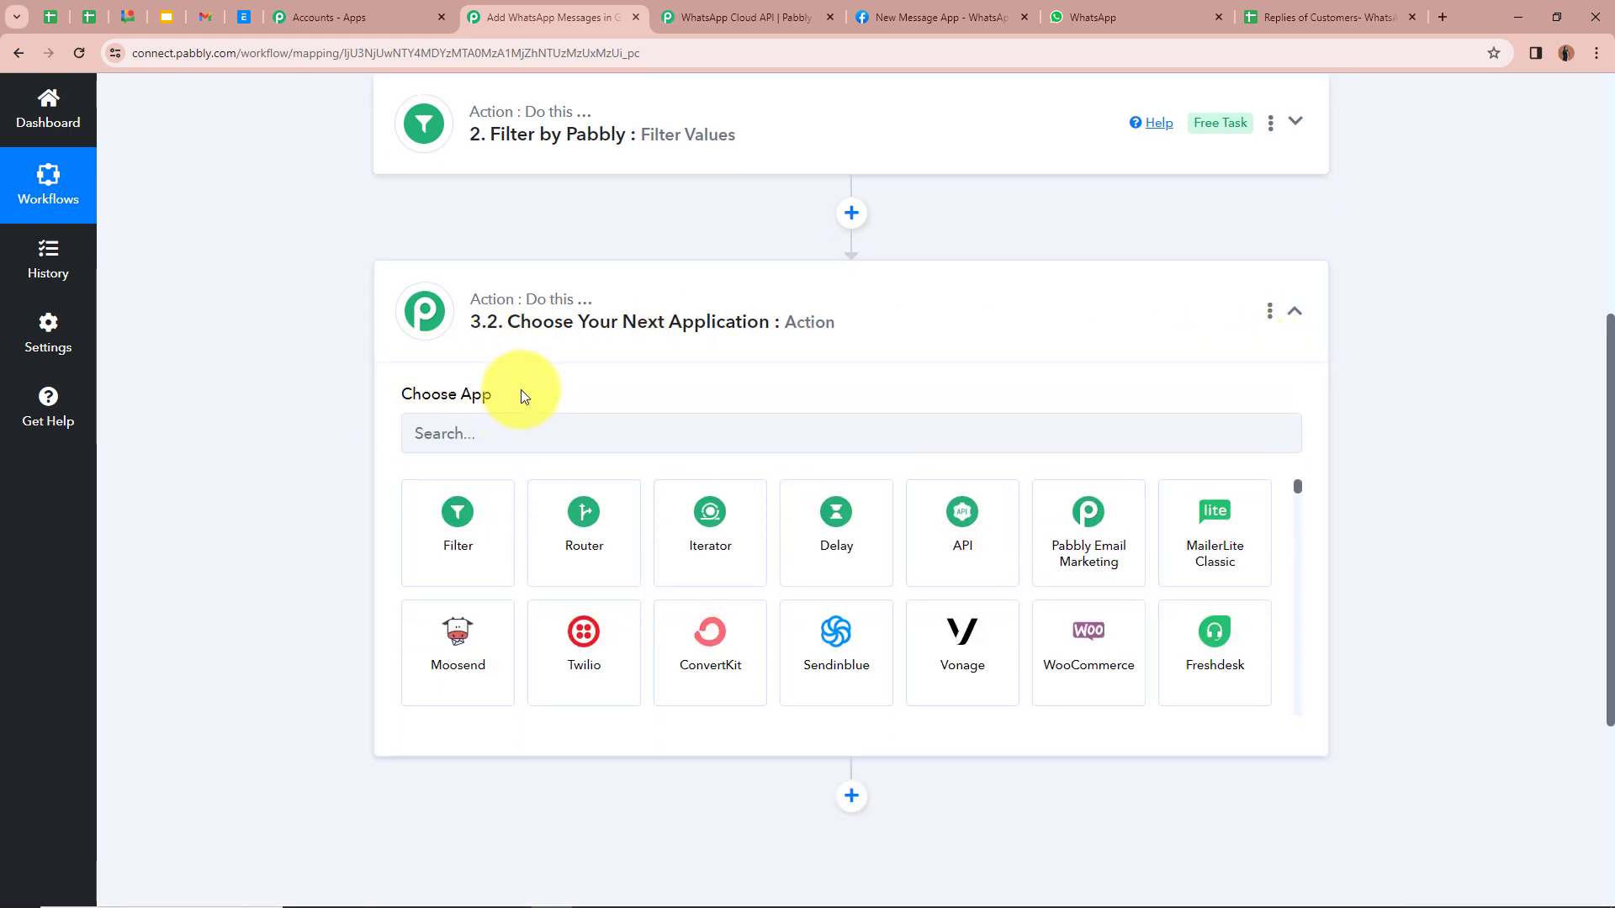
pyautogui.click(533, 429)
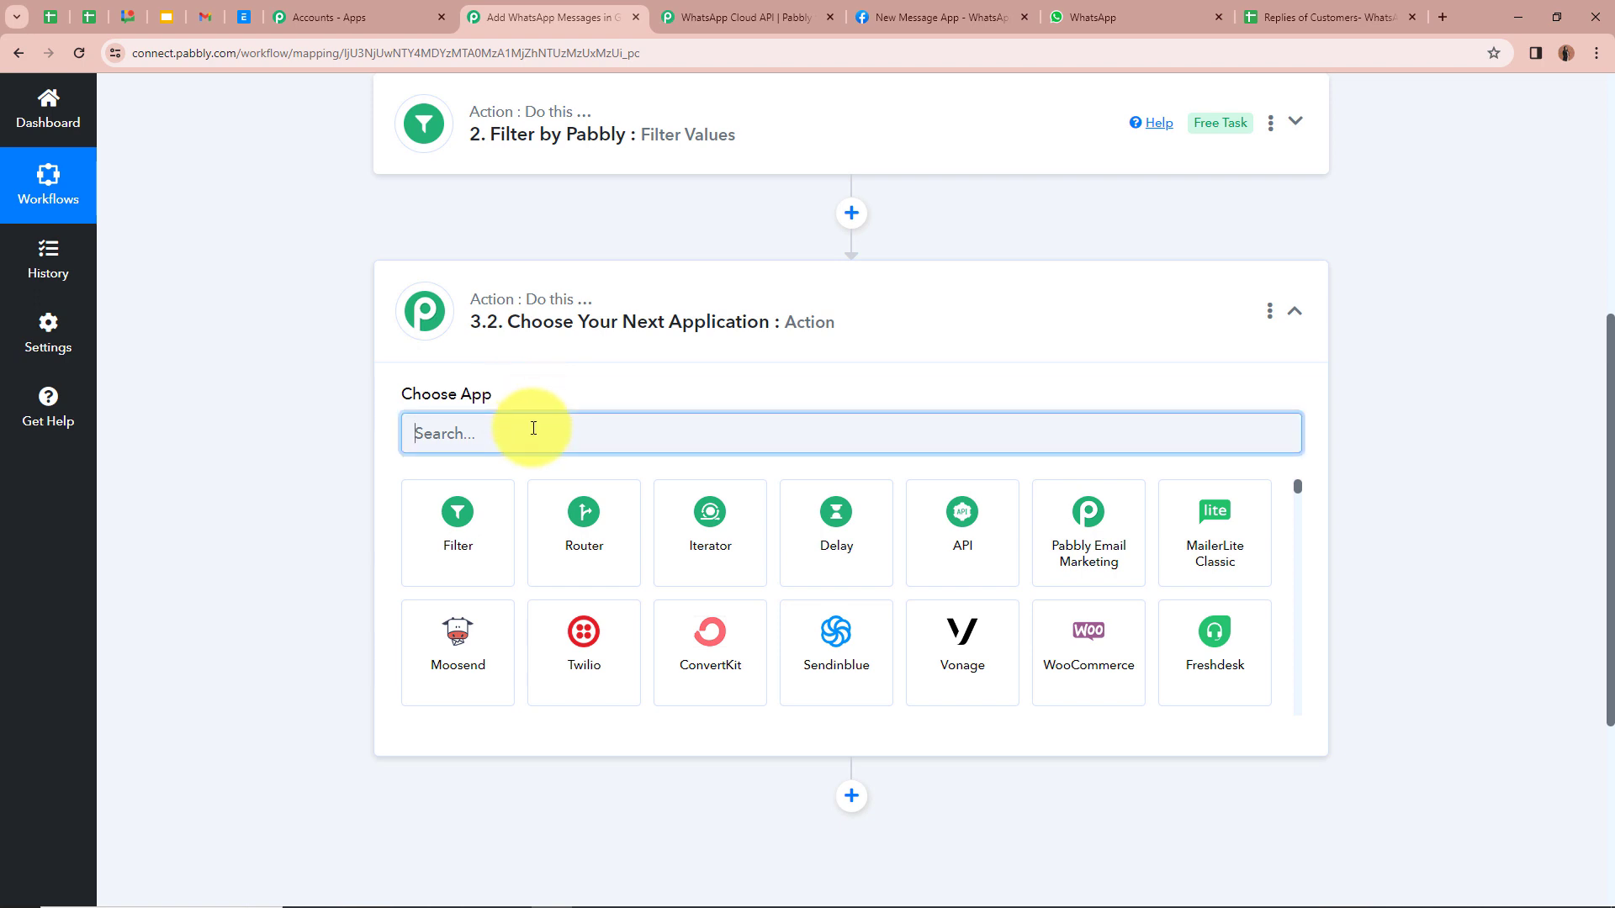
pyautogui.write('Goo')
pyautogui.click(579, 503)
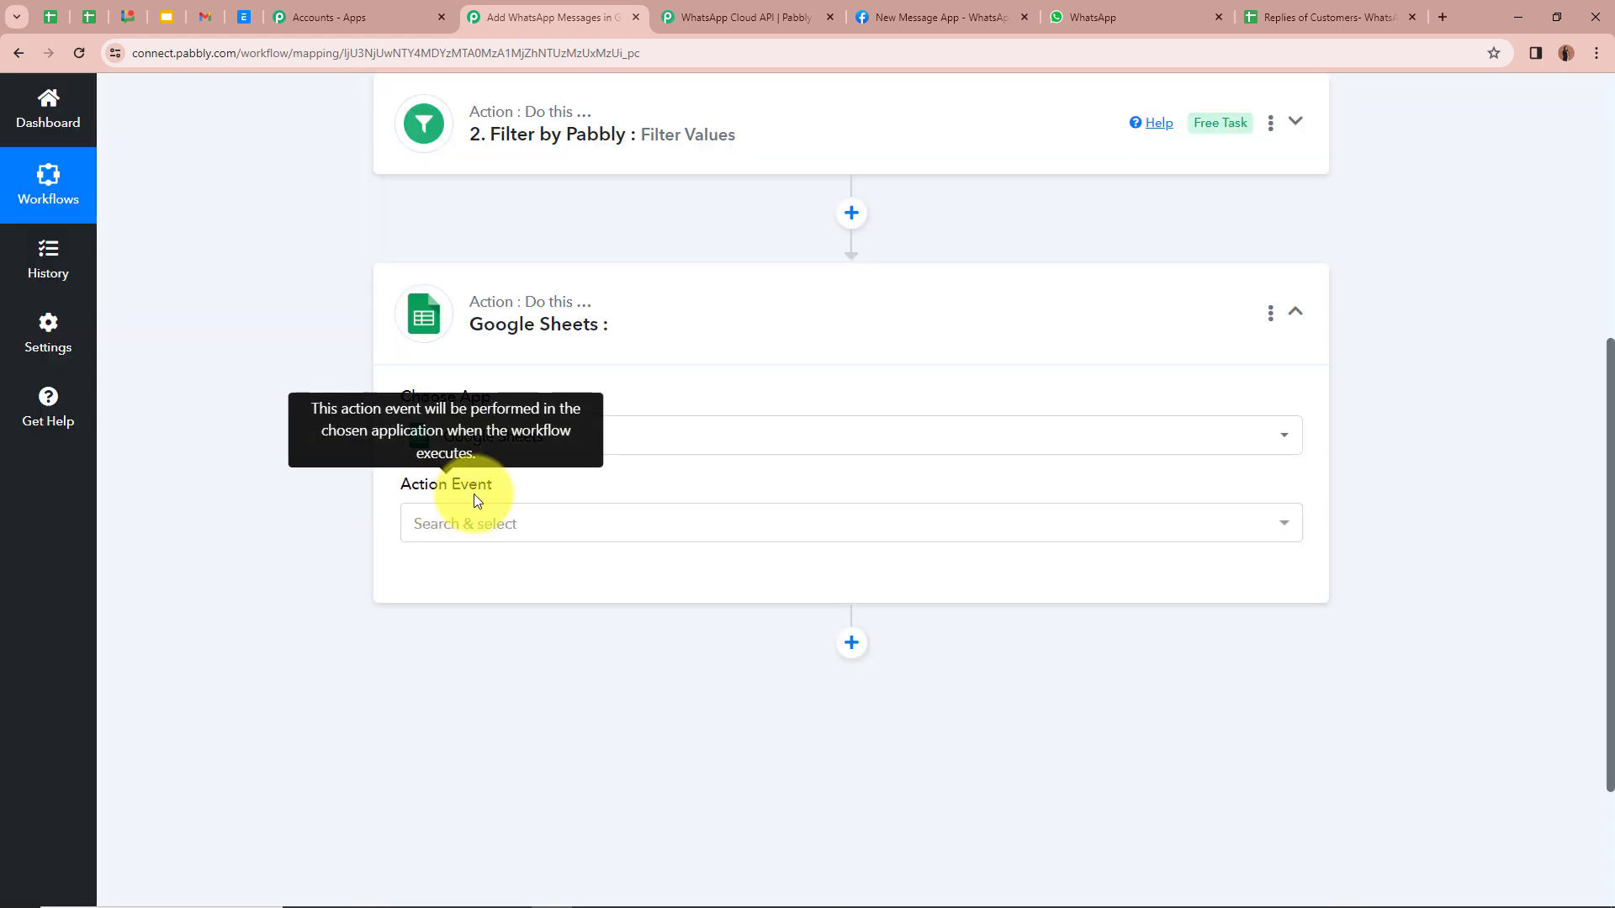
pyautogui.click(564, 525)
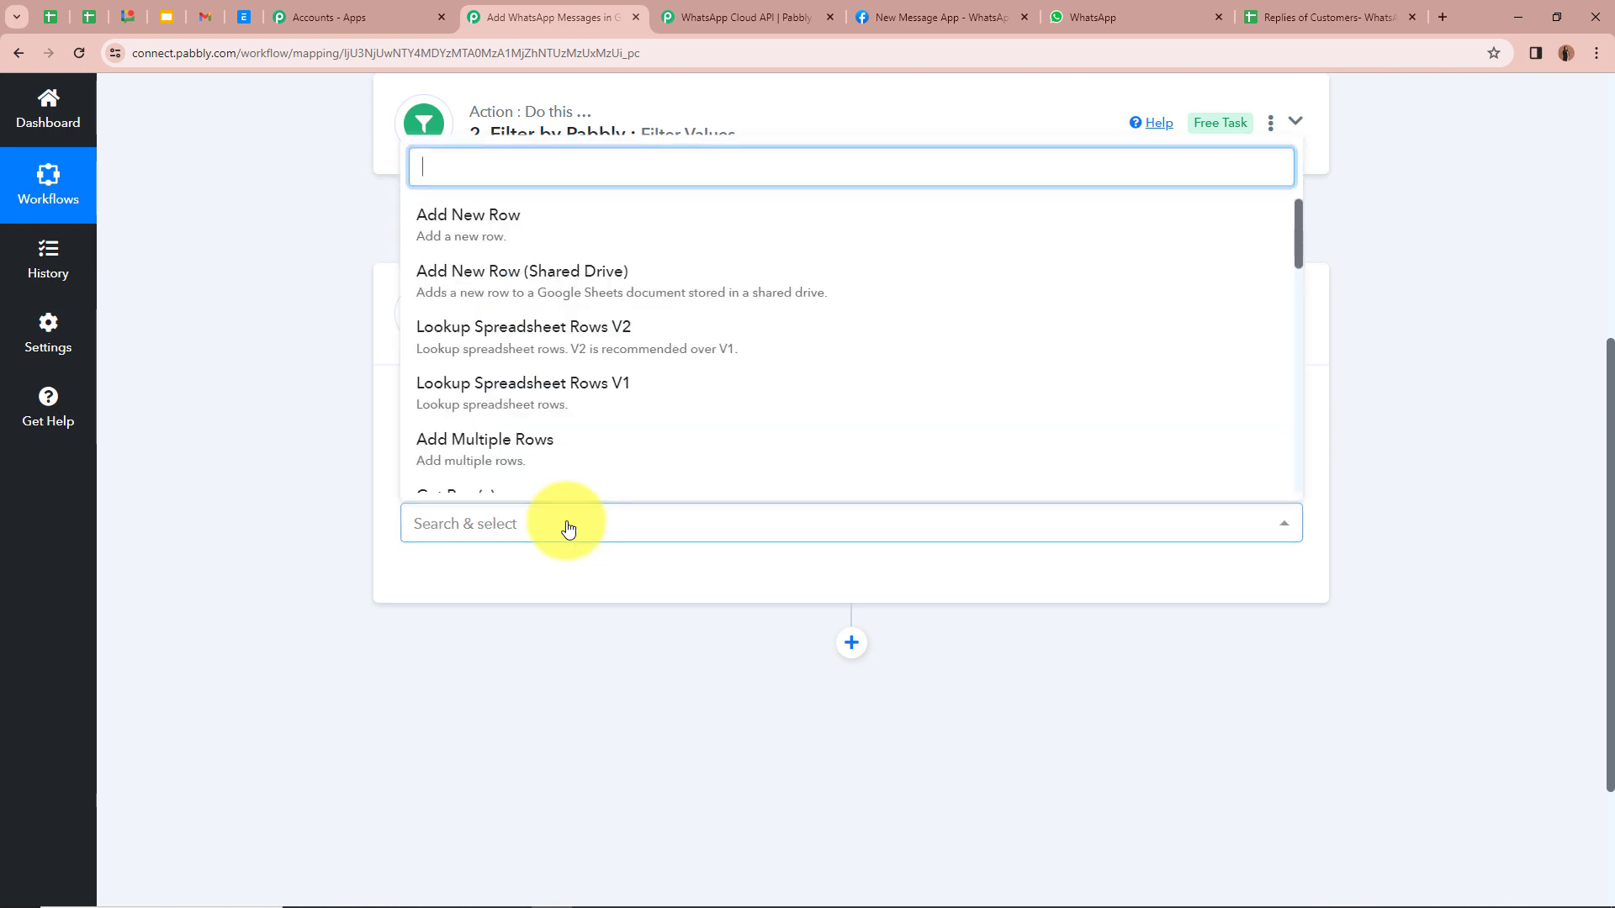
pyautogui.click(598, 226)
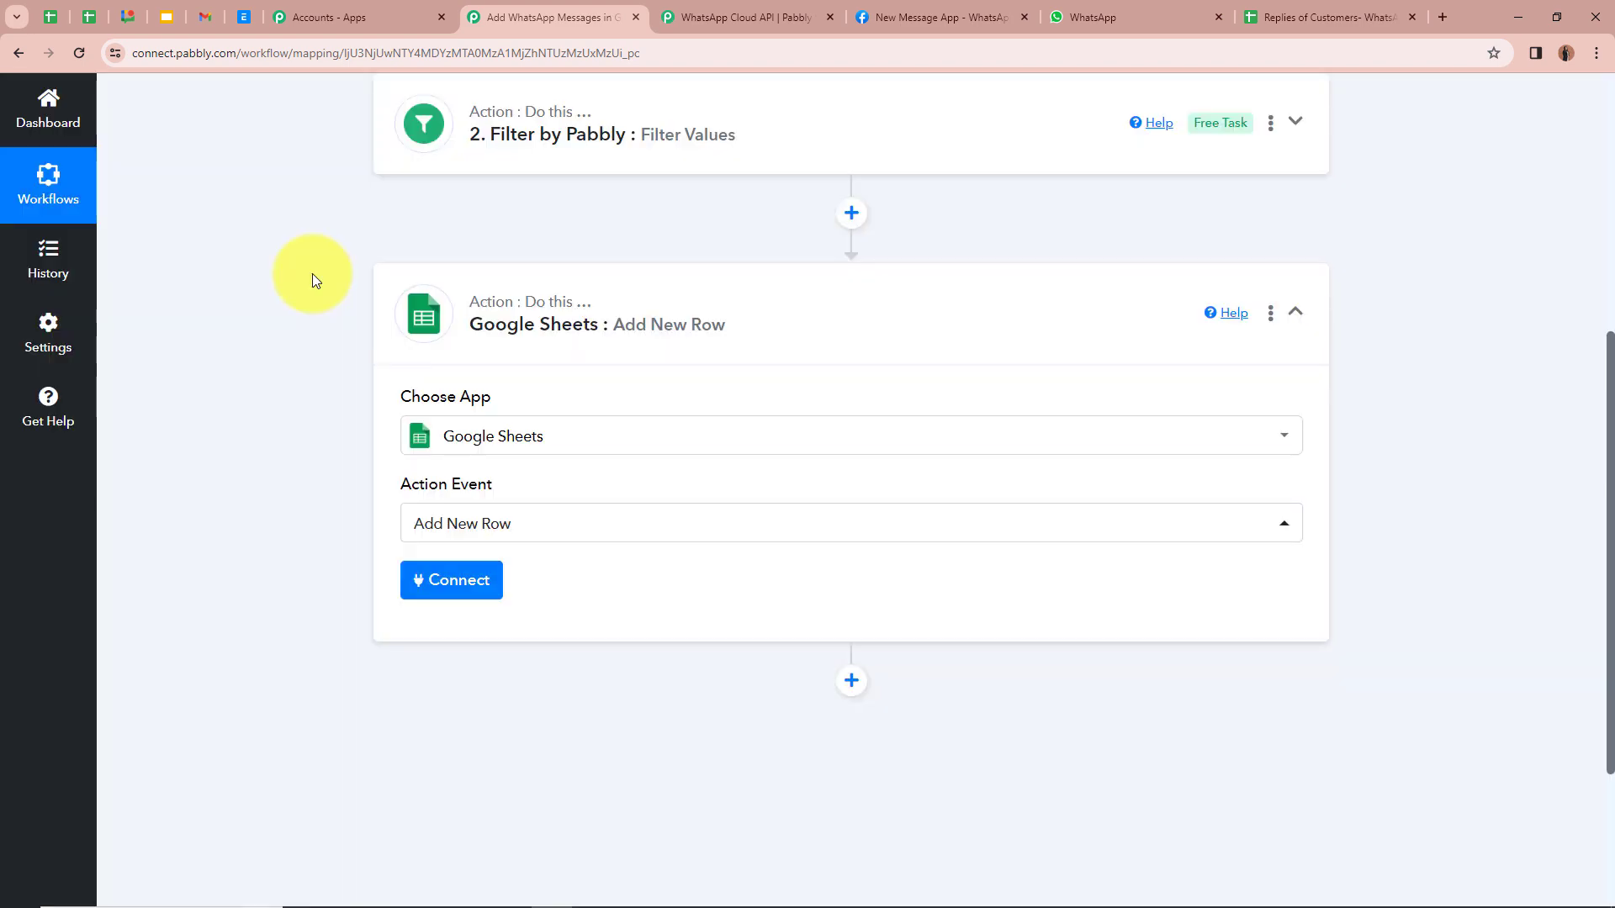
# Connect the Google Sheets action through a new connection, signing in with Google and allowing Pabbly Connect access to the spreadsheets
pyautogui.scroll(5, 734, 394)
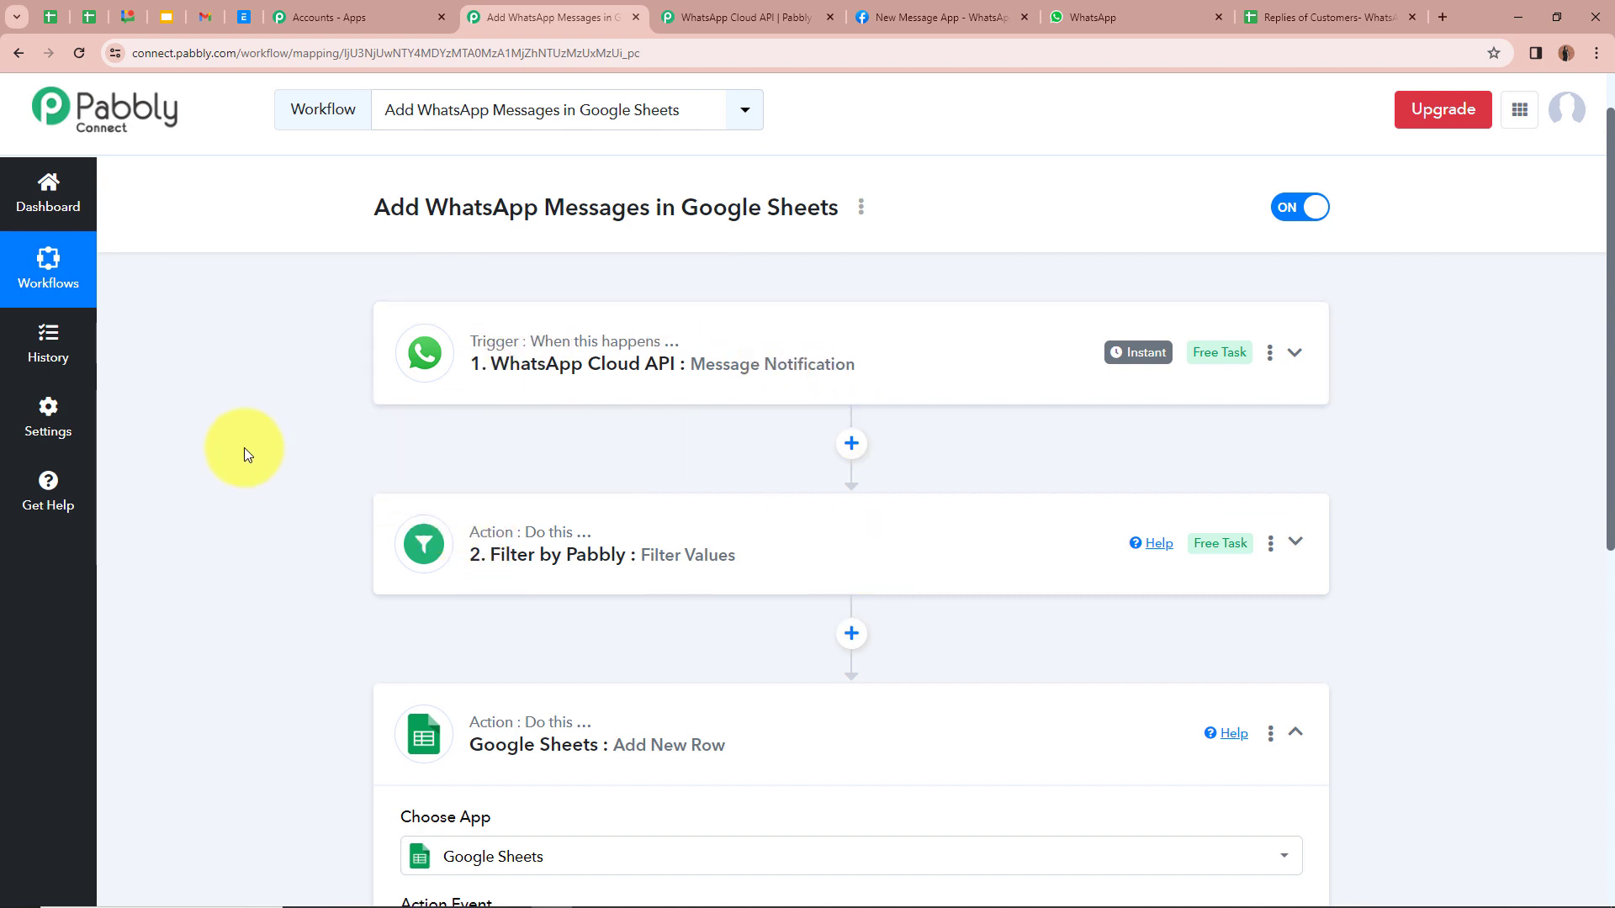
pyautogui.scroll(-5, 234, 445)
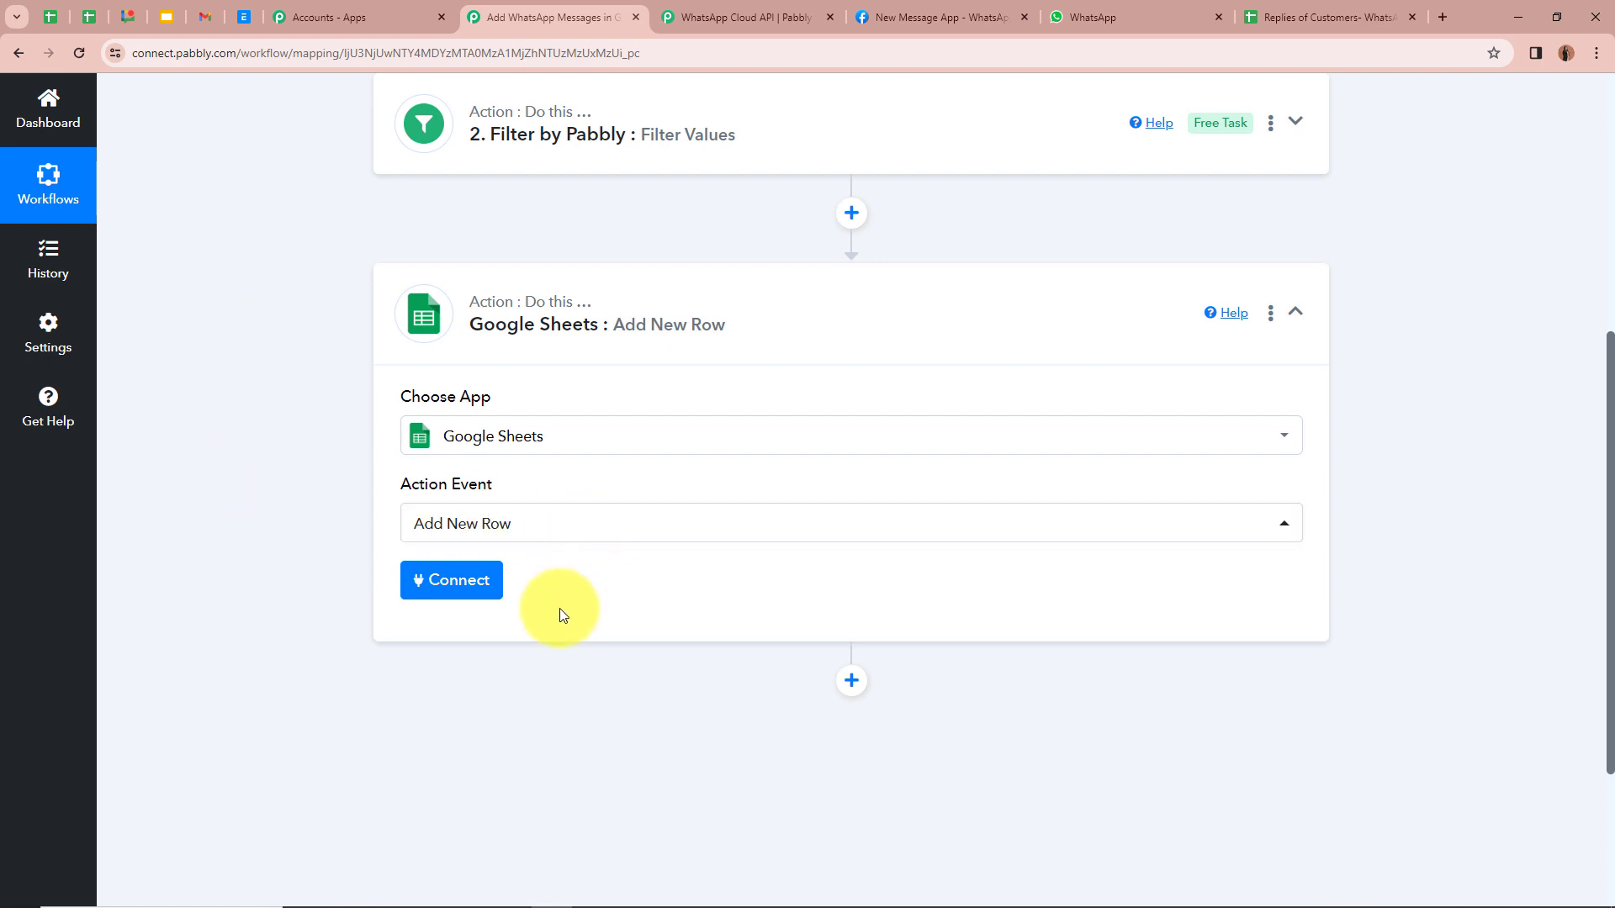
pyautogui.click(446, 583)
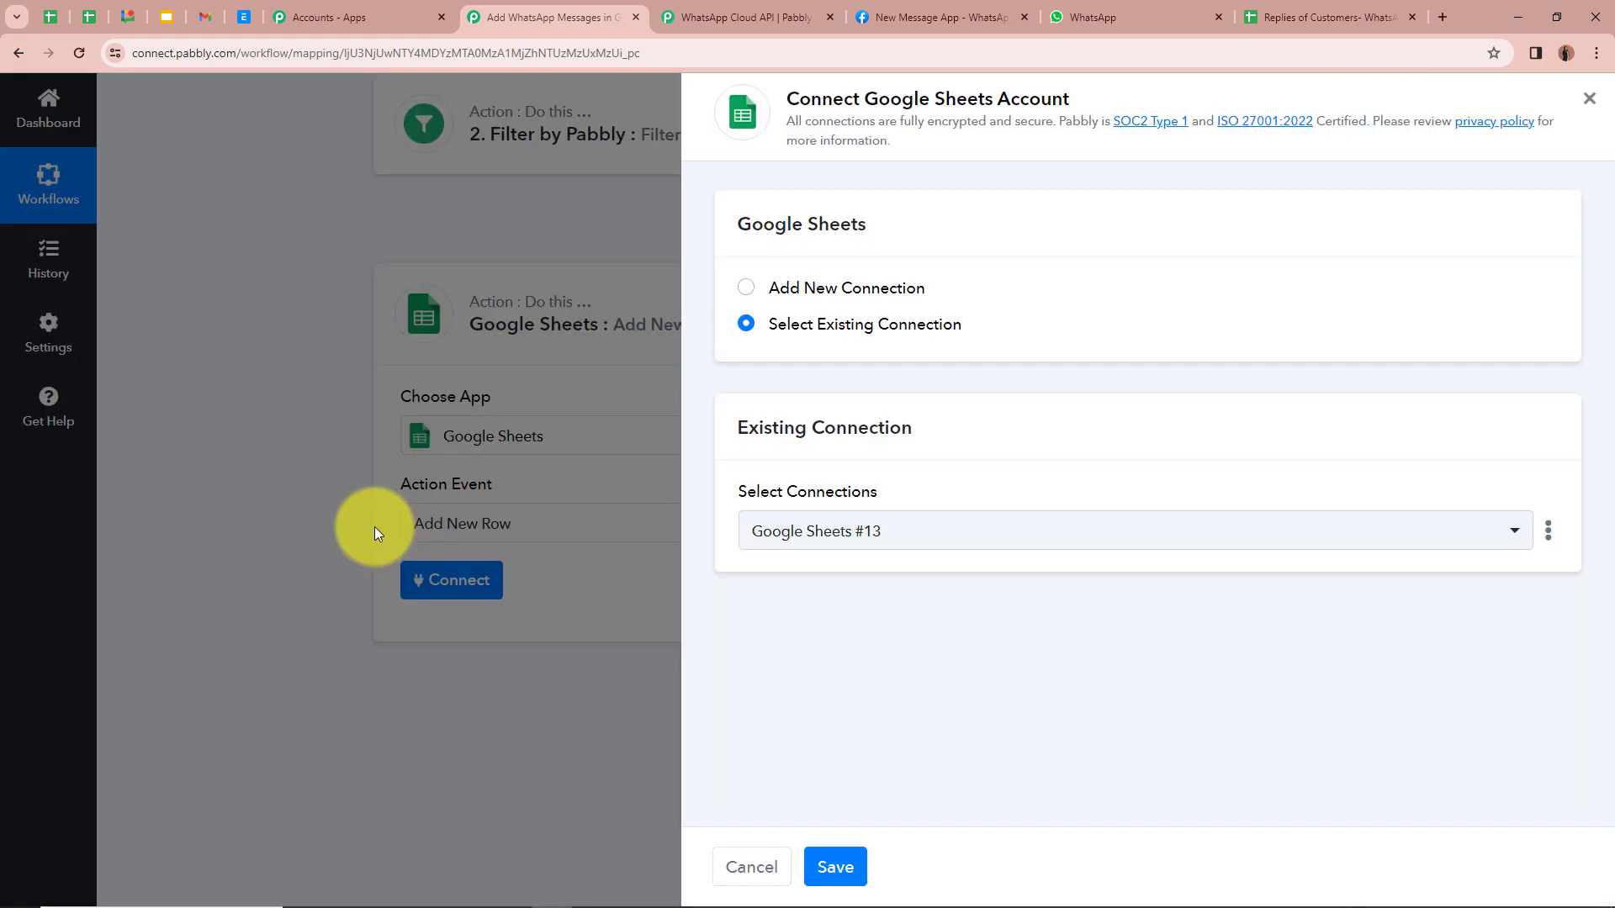
pyautogui.click(746, 288)
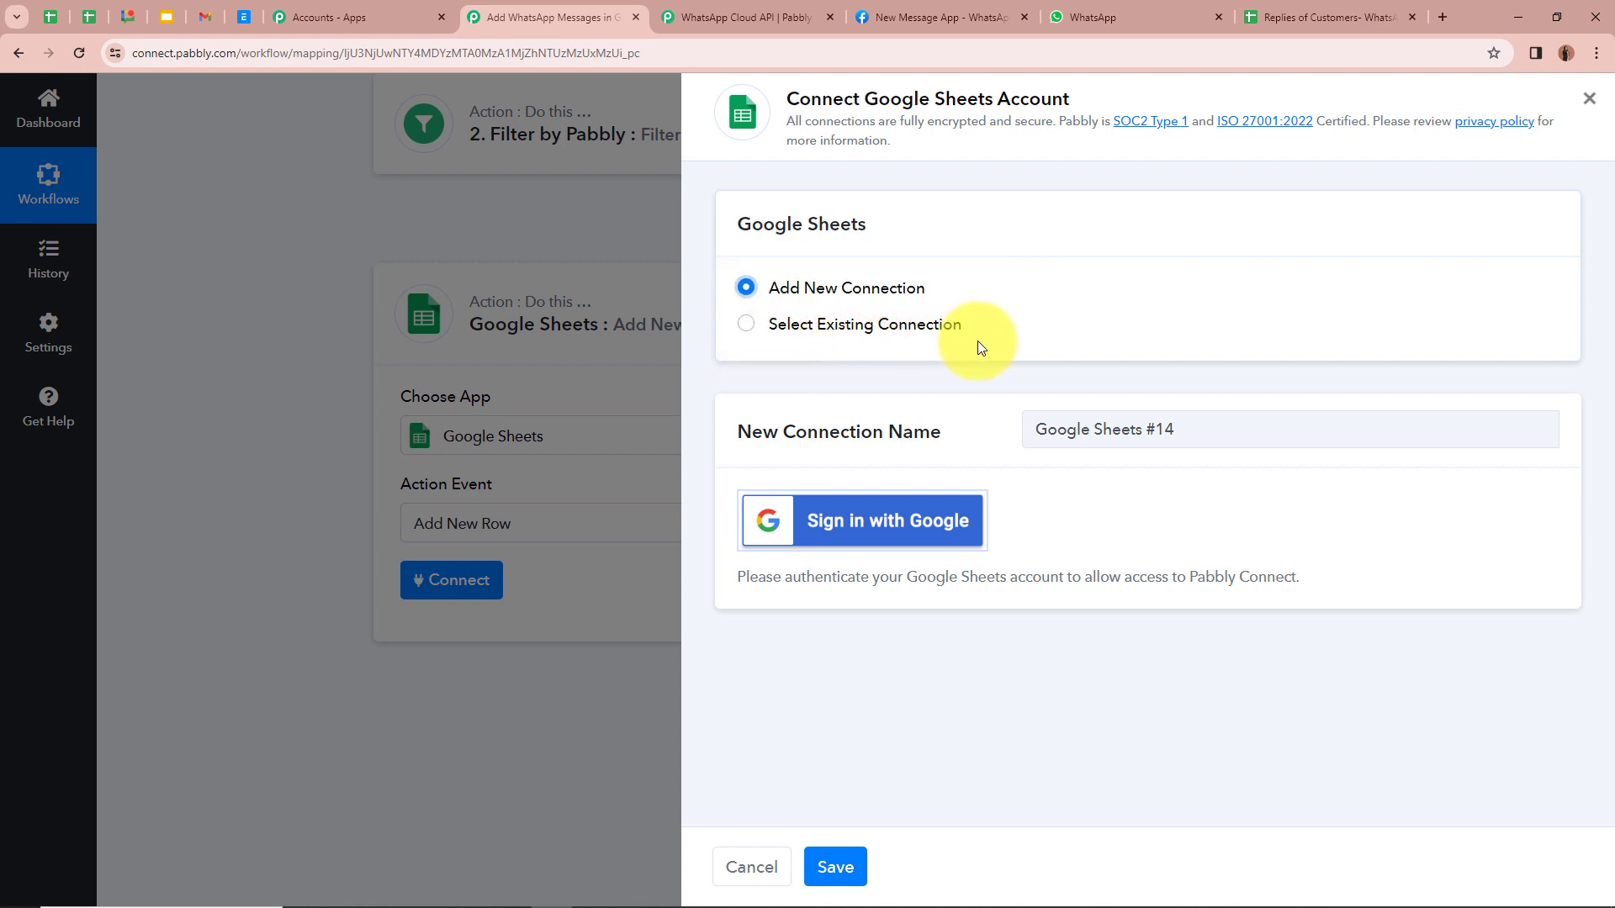
pyautogui.click(923, 525)
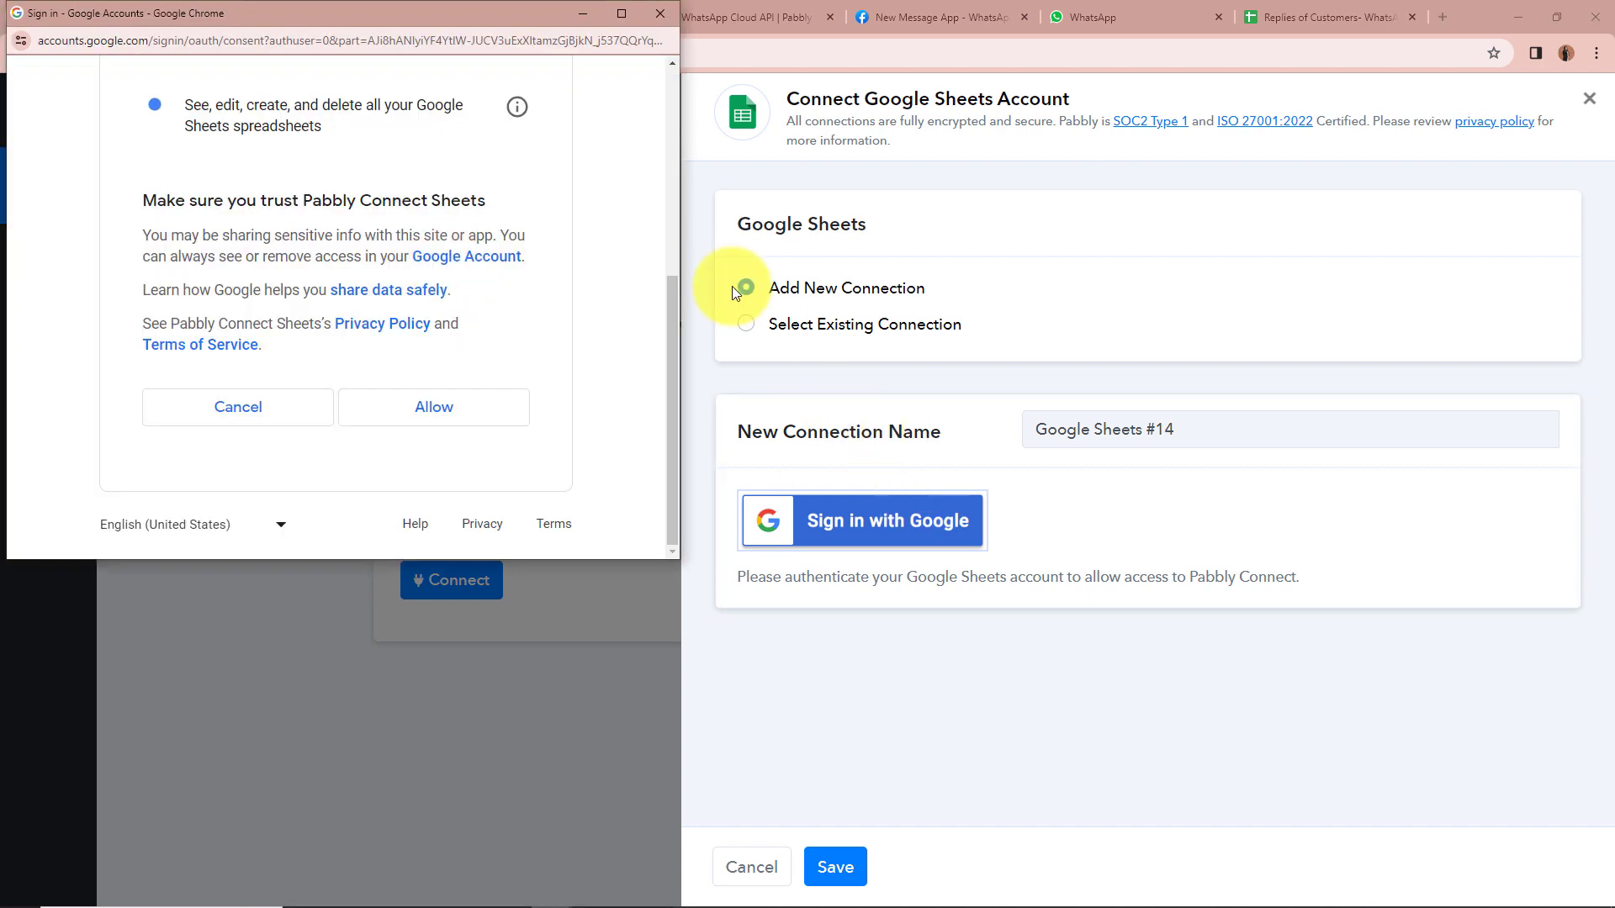
pyautogui.click(474, 406)
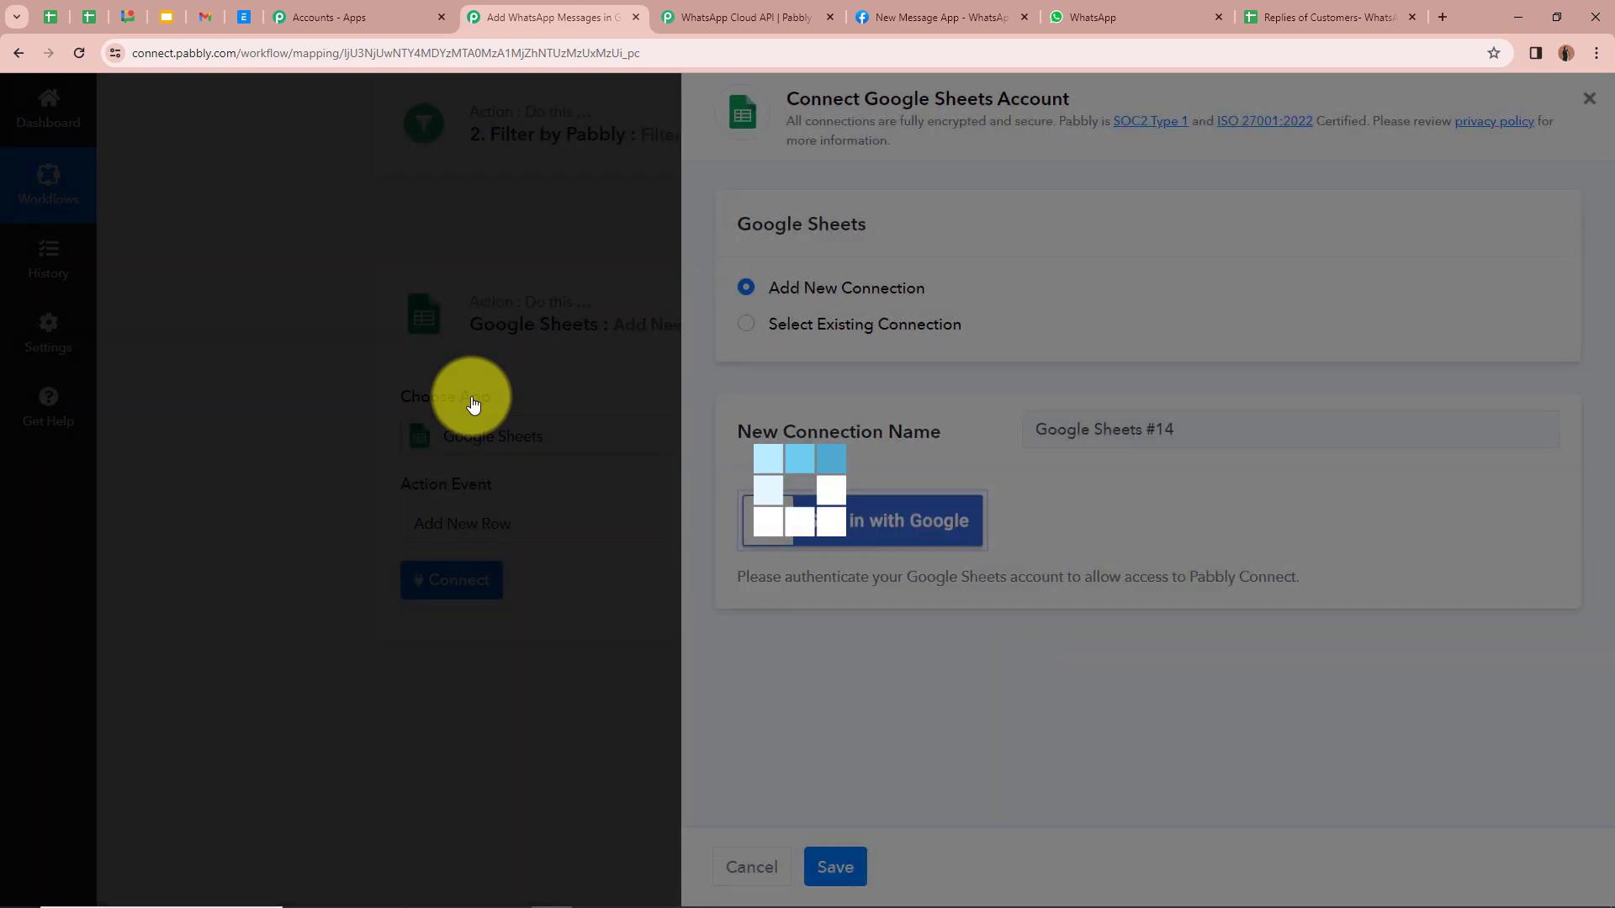
# Select the Replies of Customers- WhatsApp Cloud API spreadsheet for the new row, checking its title and sheet name in Google Sheets
pyautogui.scroll(-3, 325, 457)
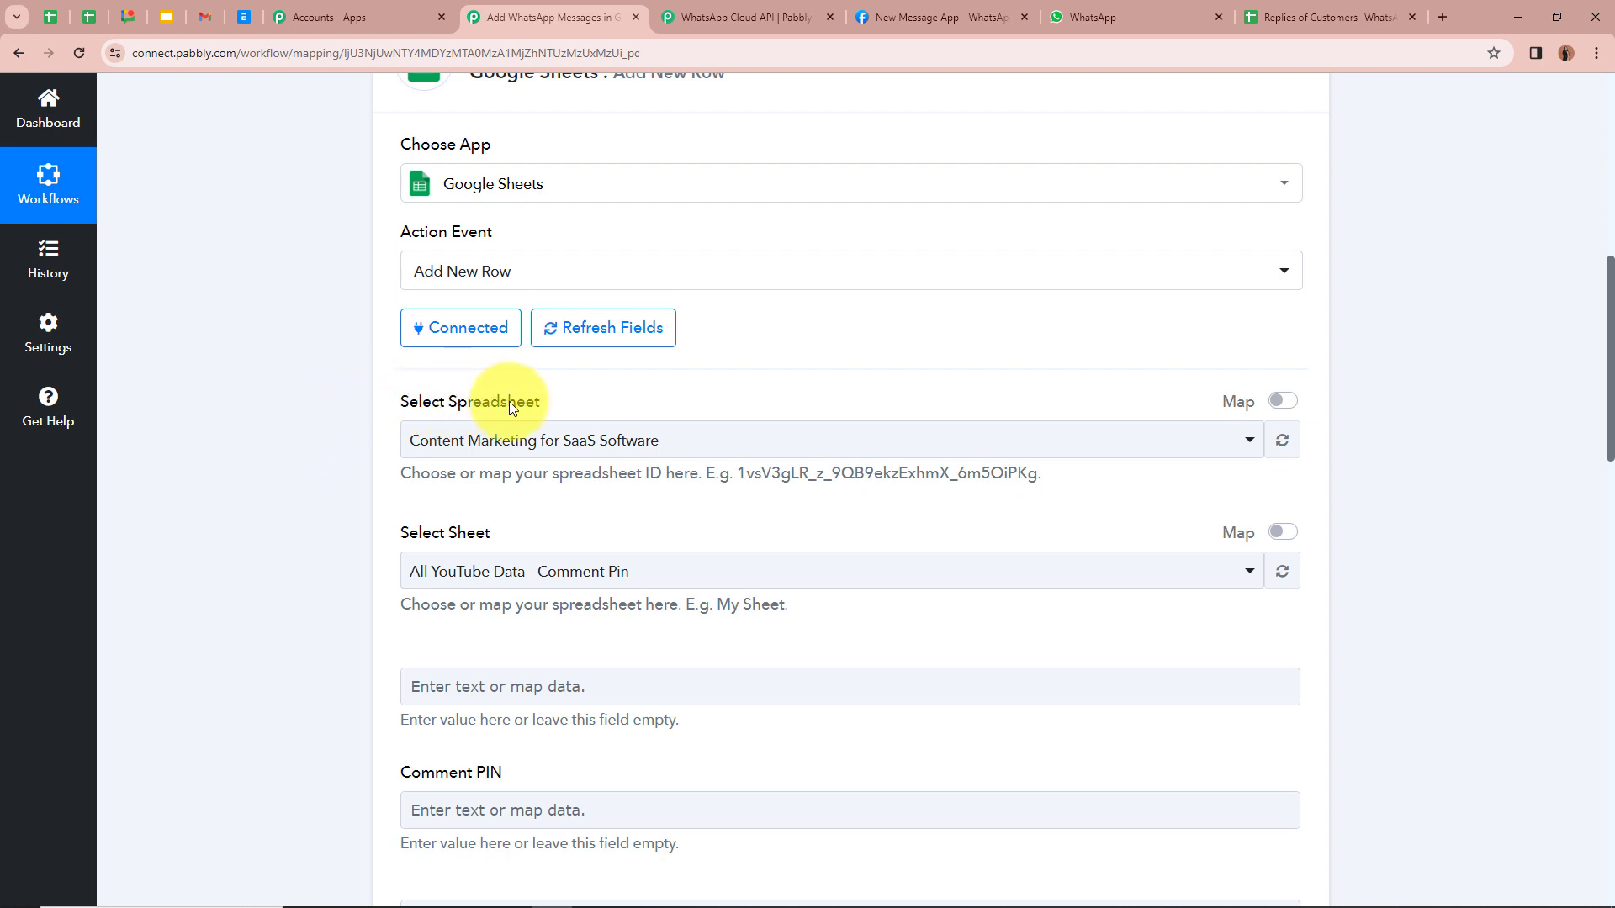
pyautogui.click(1326, 12)
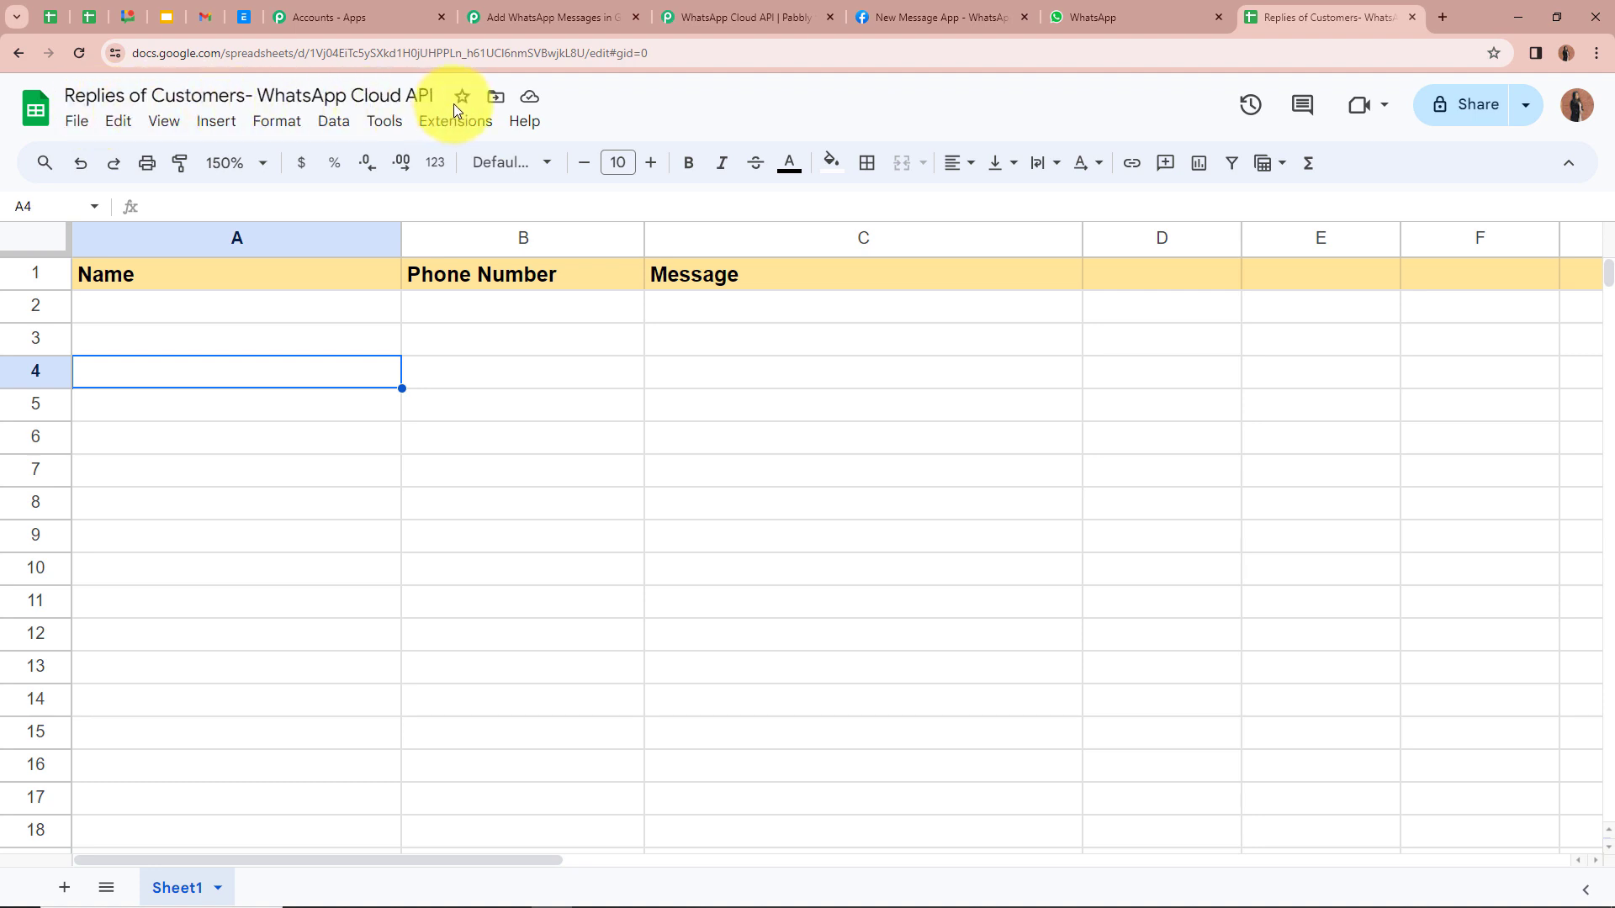
pyautogui.click(575, 7)
pyautogui.click(476, 440)
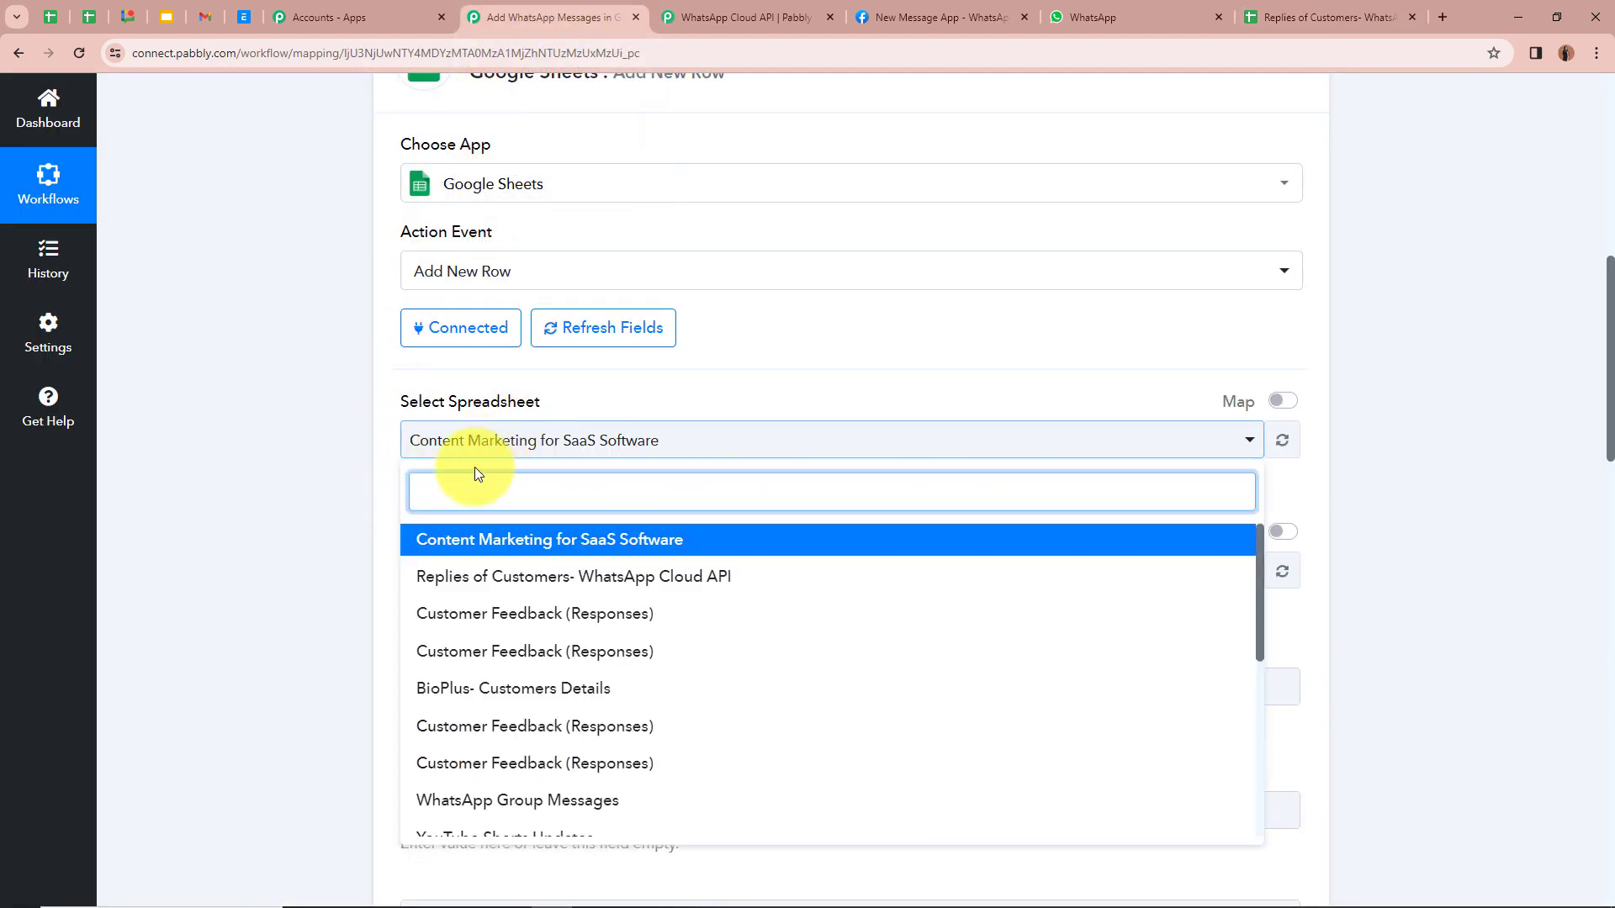
pyautogui.click(455, 578)
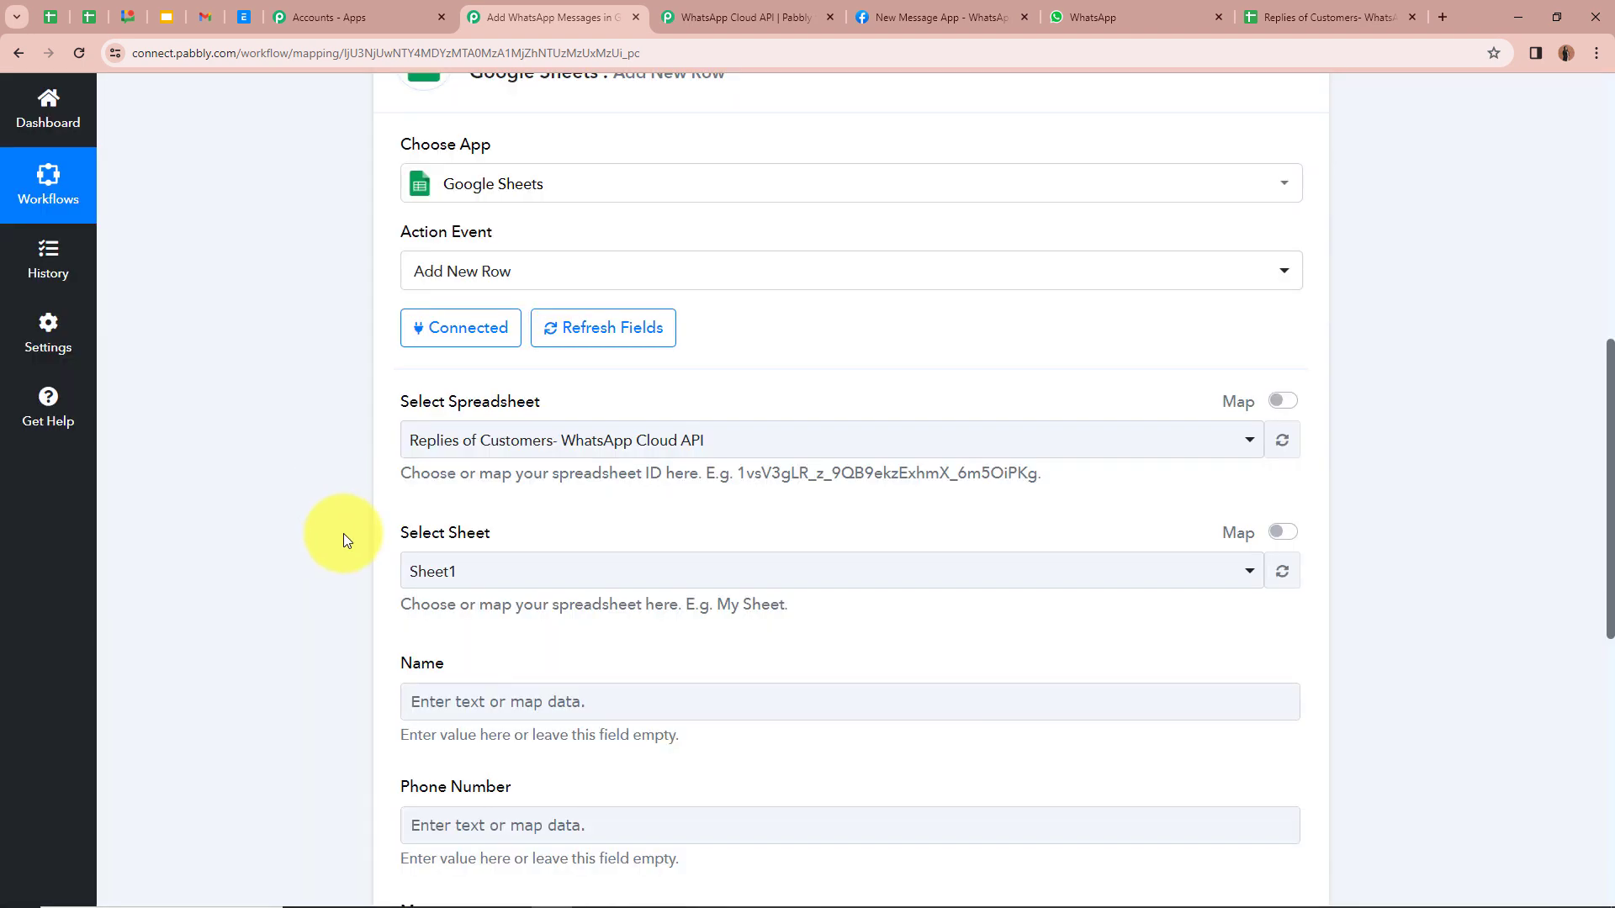
pyautogui.scroll(-1, 491, 539)
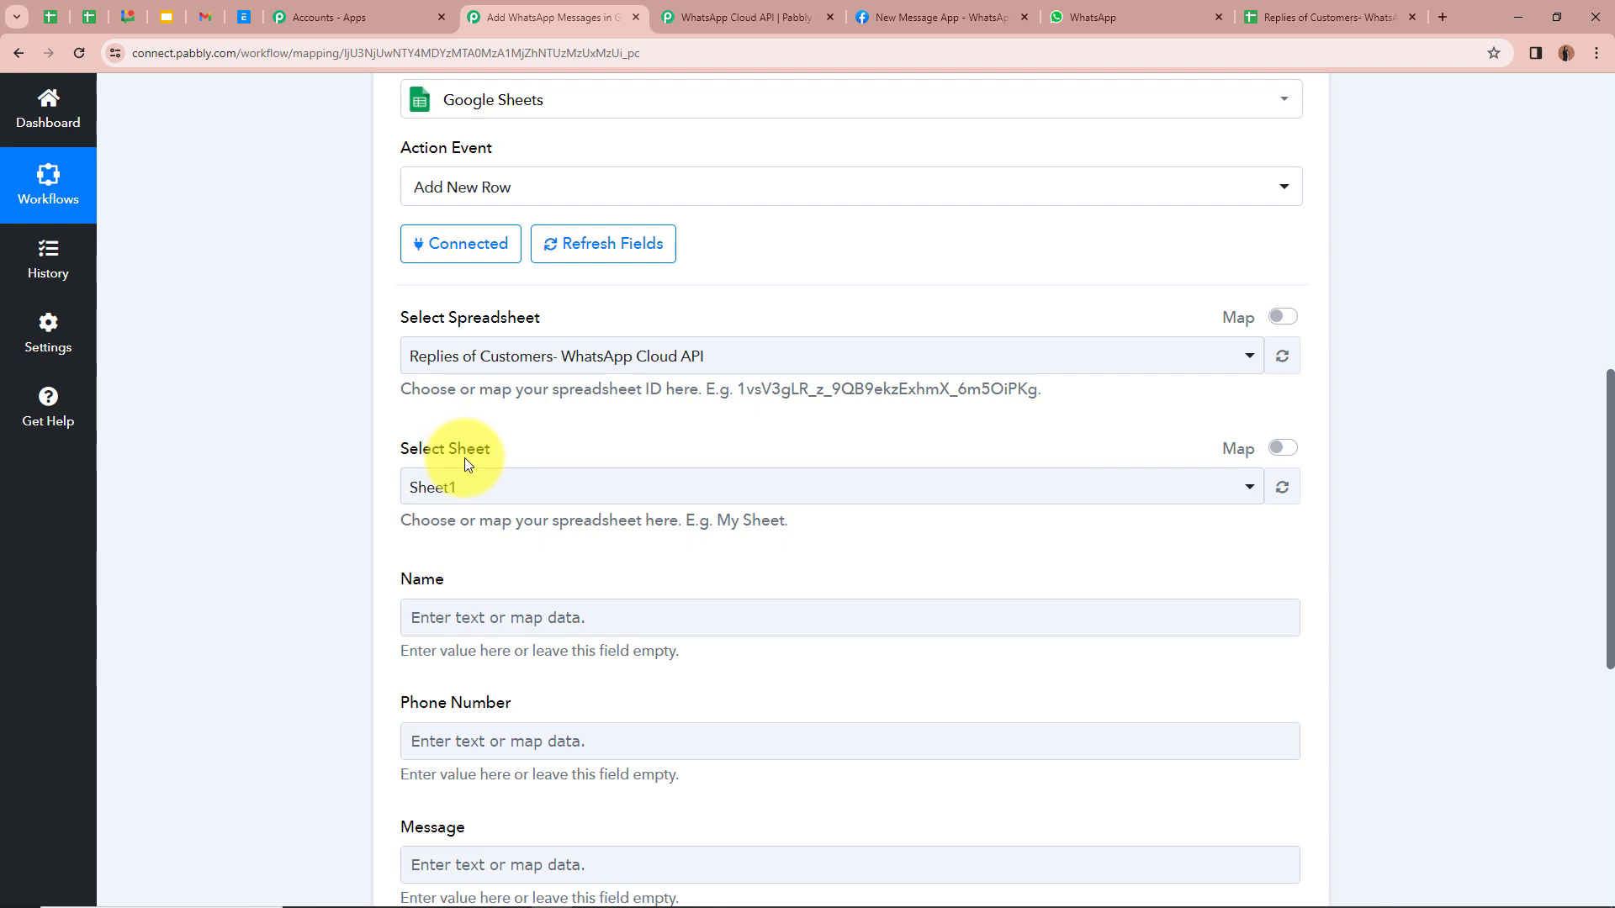
pyautogui.click(1296, 17)
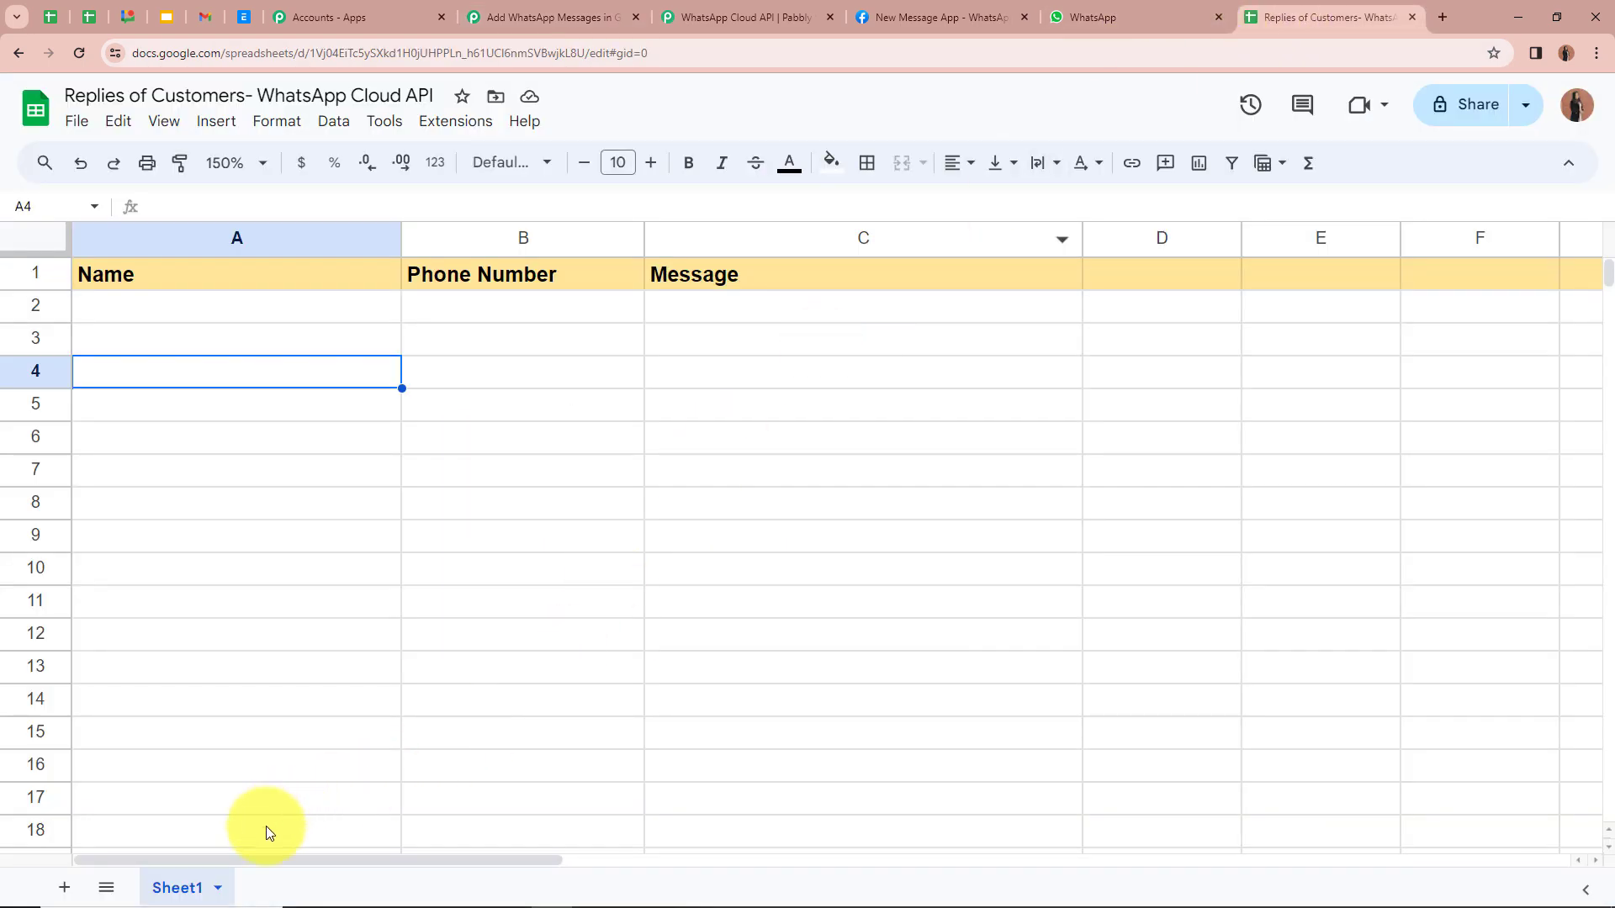
pyautogui.click(520, 10)
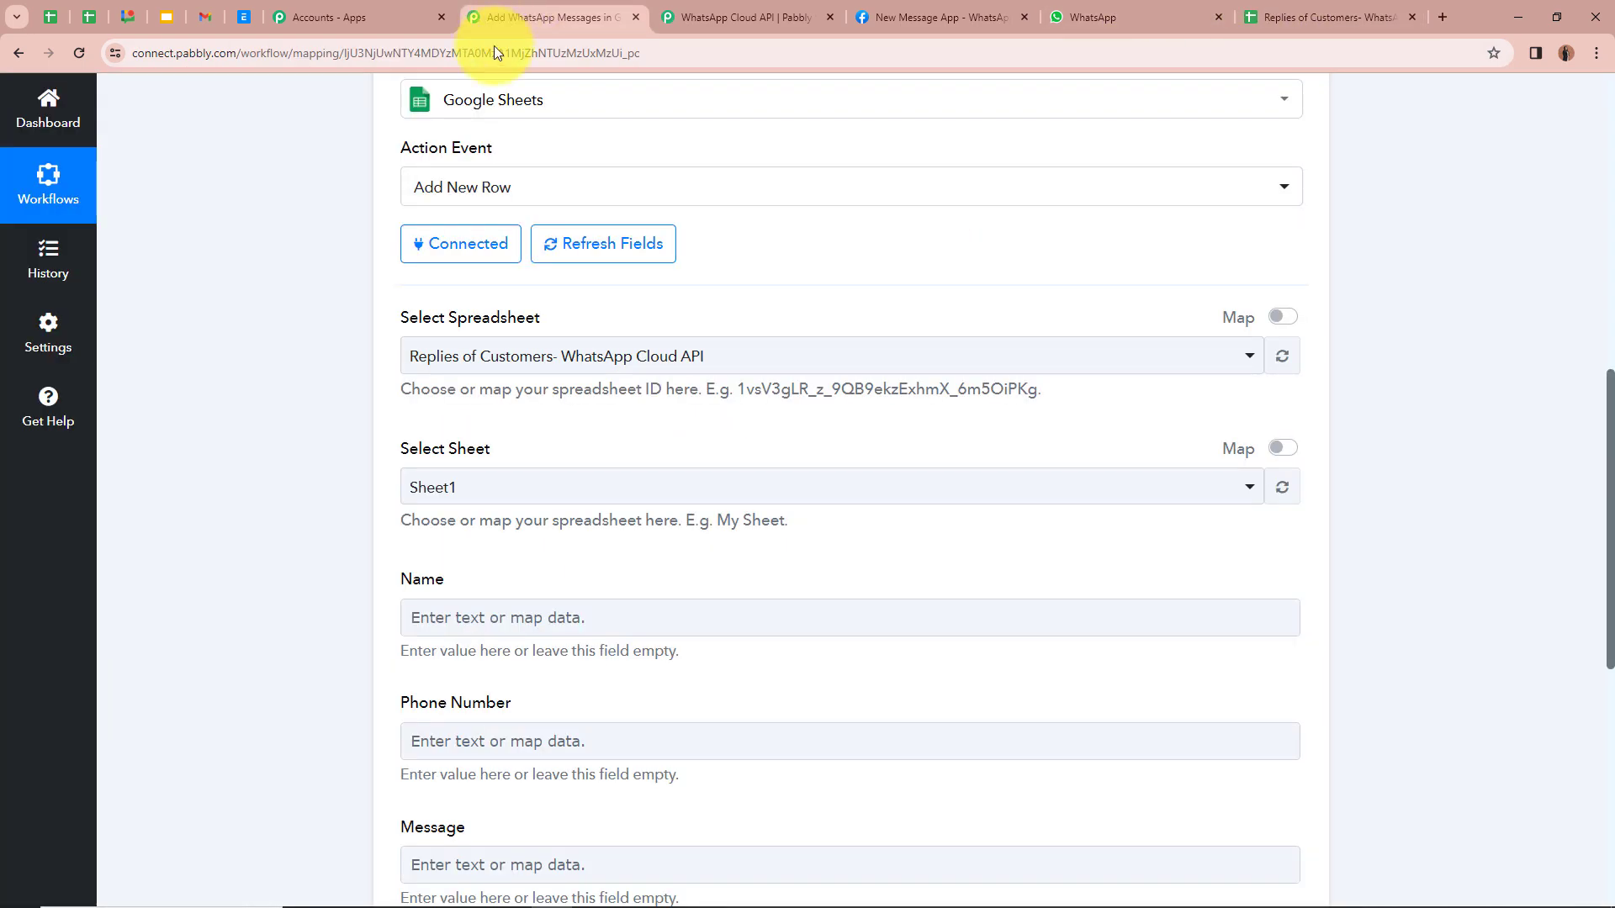
# Compare the Name, Phone Number and Message fields with the column headers in the Google Sheets spreadsheet, and return to the Pabbly Connect workflow
pyautogui.click(439, 496)
pyautogui.click(357, 528)
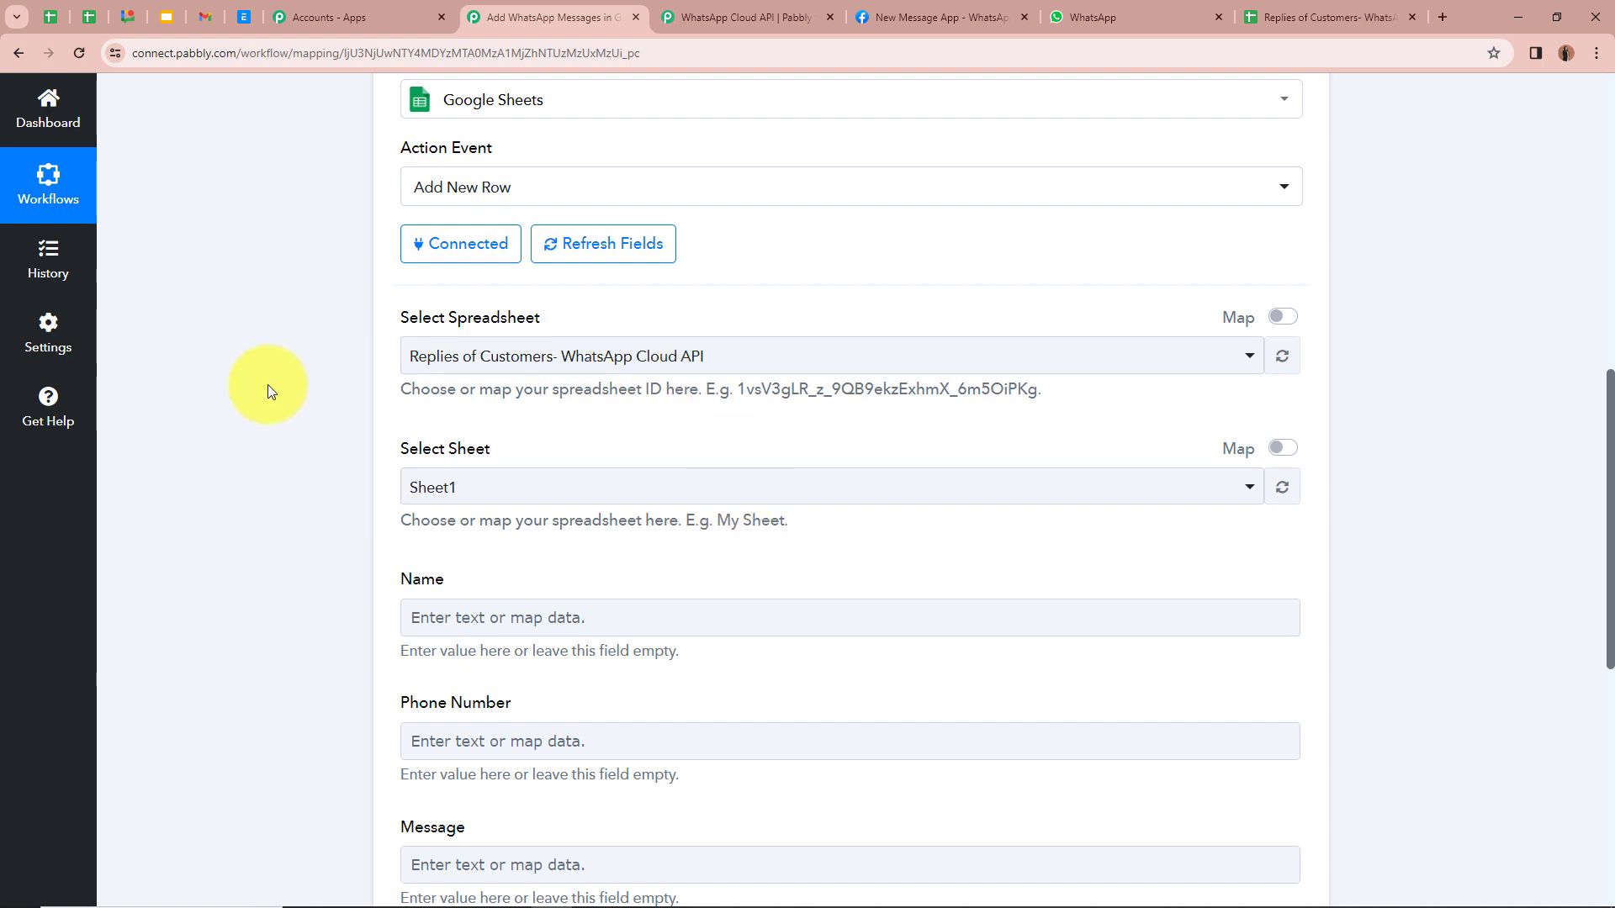
pyautogui.scroll(-2, 418, 555)
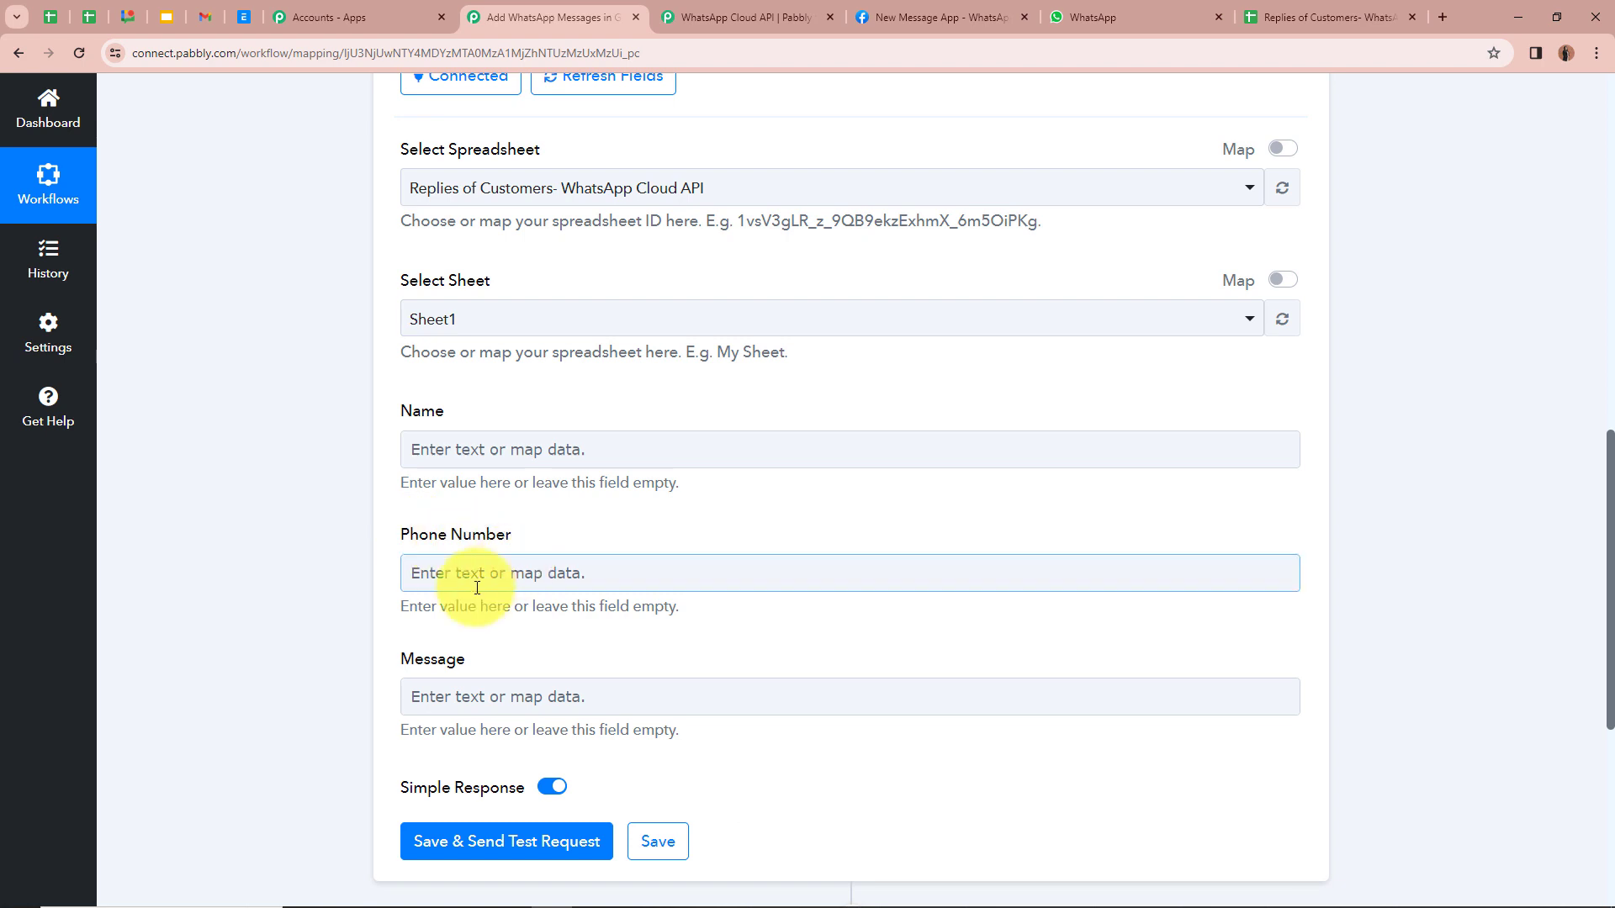
pyautogui.click(1339, 15)
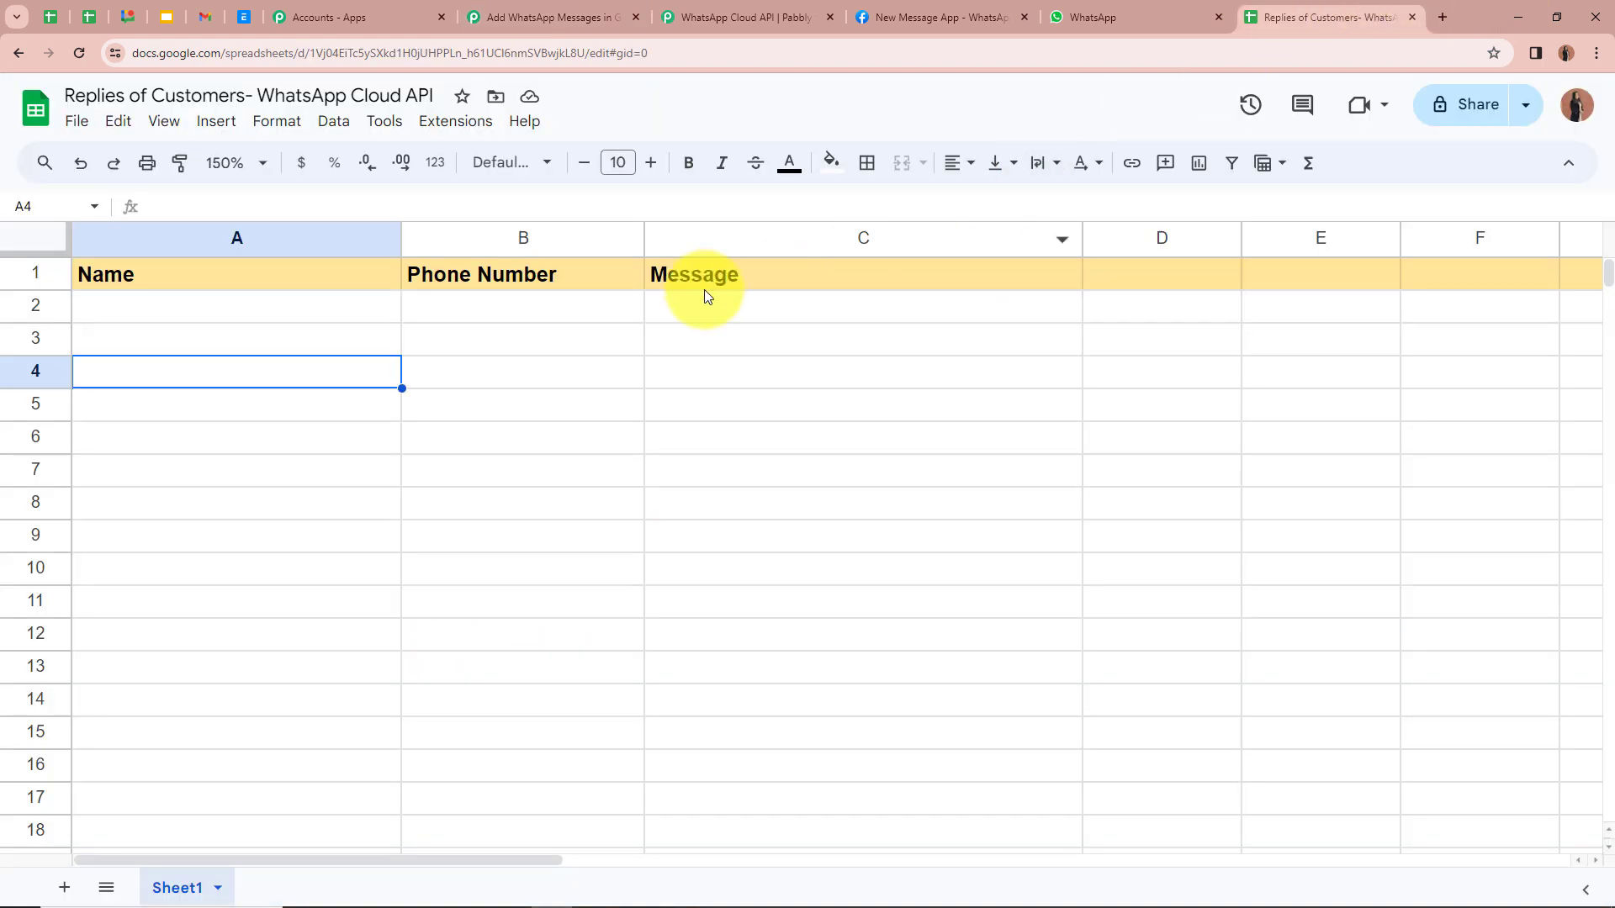
pyautogui.click(308, 269)
pyautogui.press('Tab')
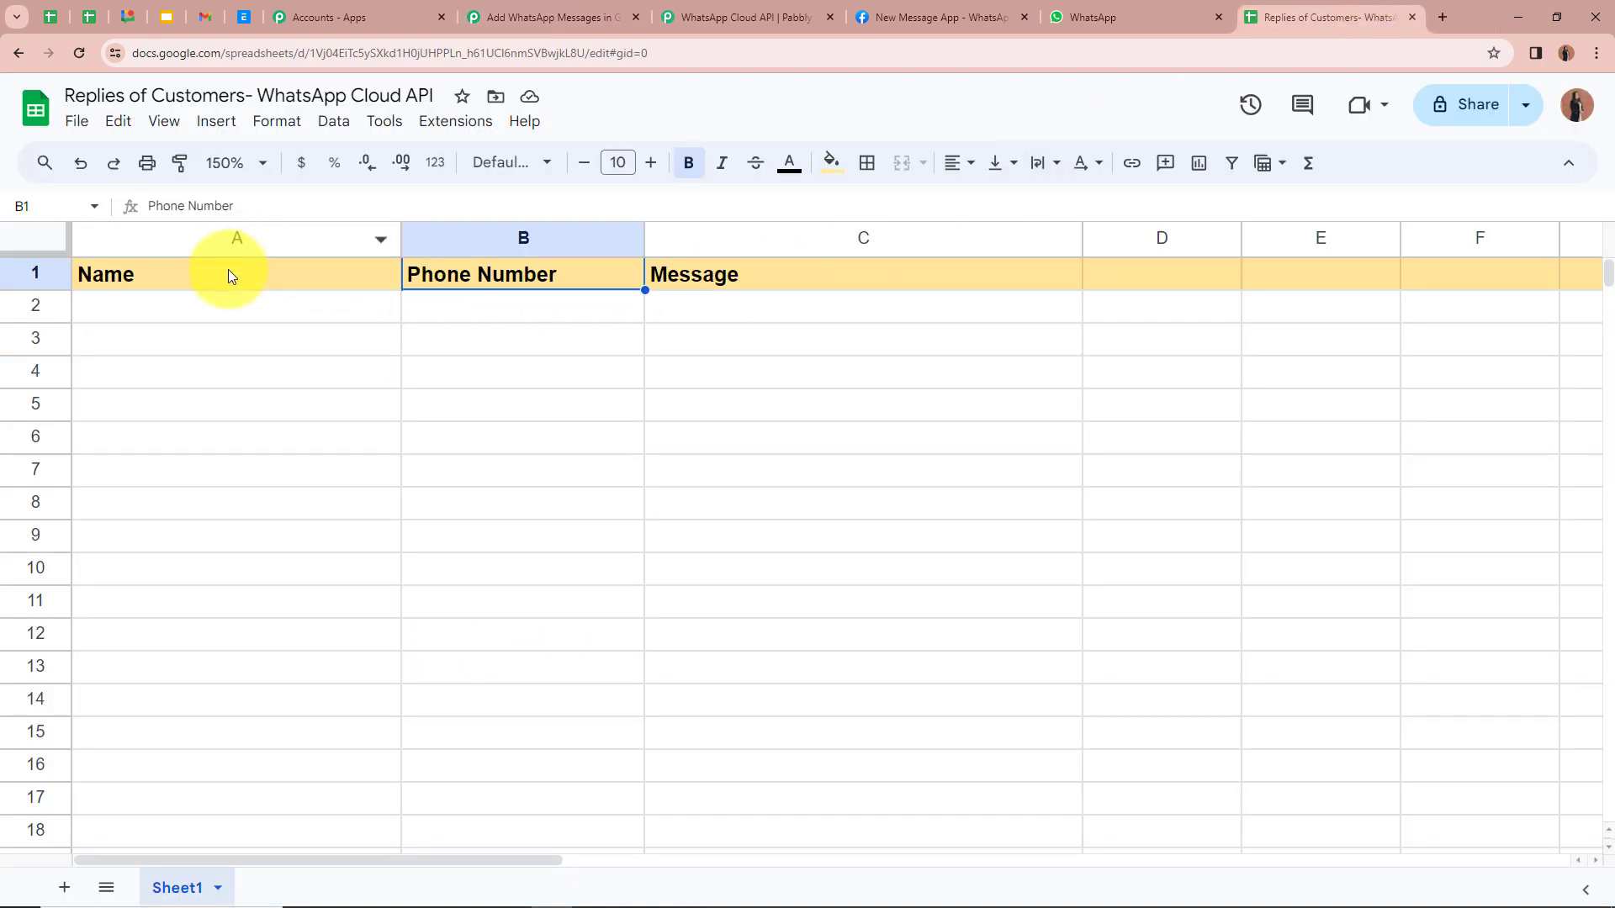
pyautogui.click(228, 269)
pyautogui.click(532, 266)
pyautogui.click(725, 270)
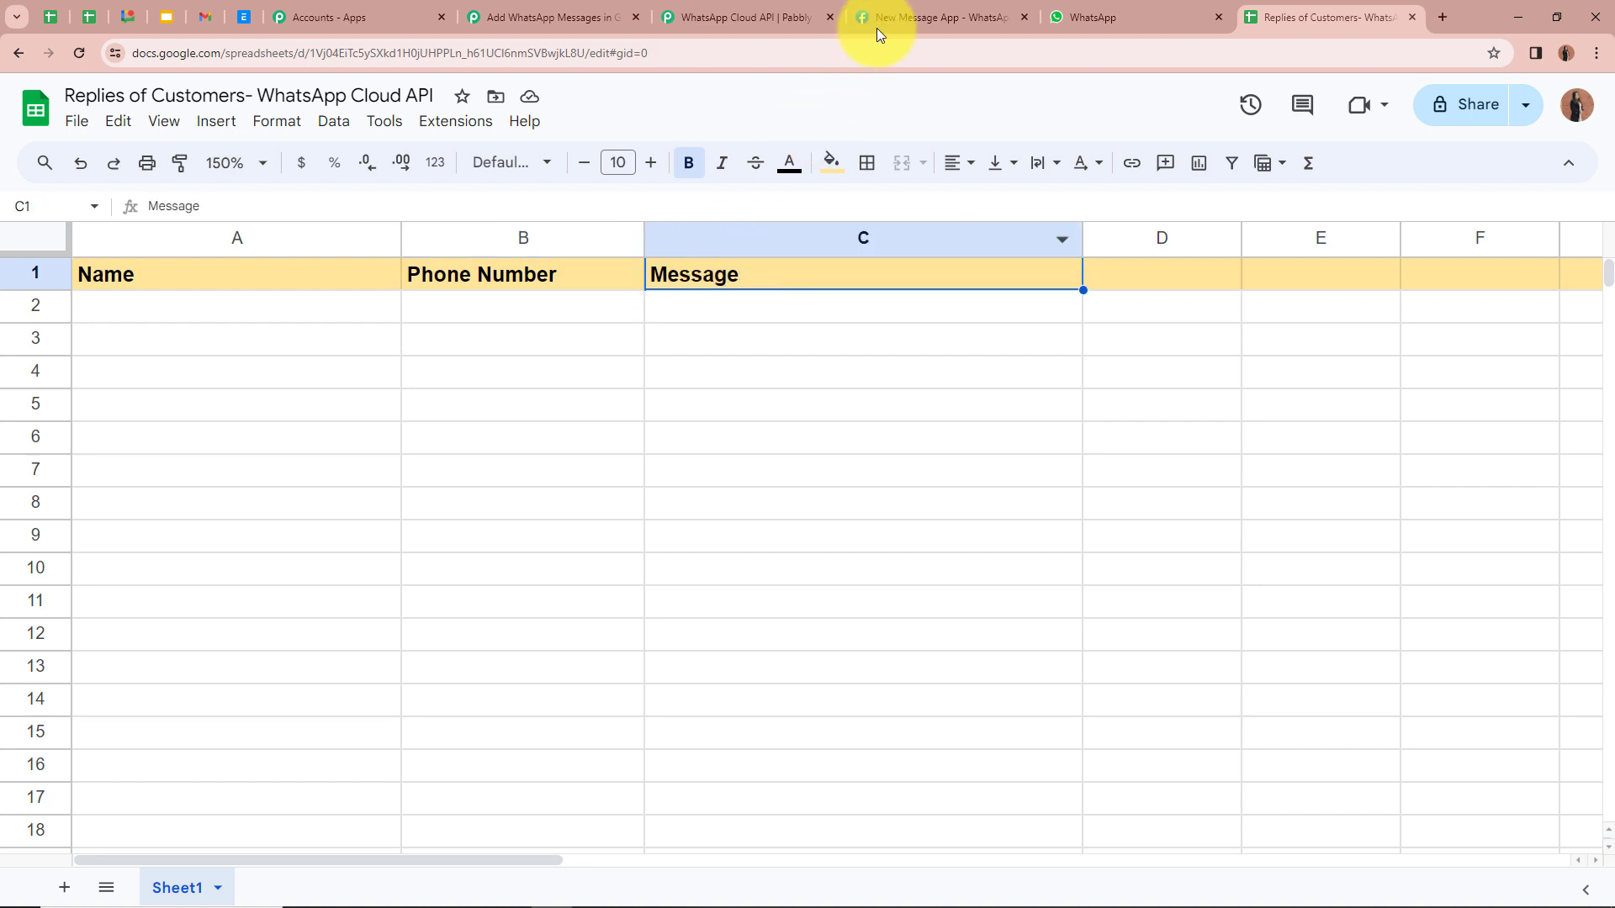
pyautogui.click(215, 304)
pyautogui.click(453, 305)
pyautogui.click(710, 304)
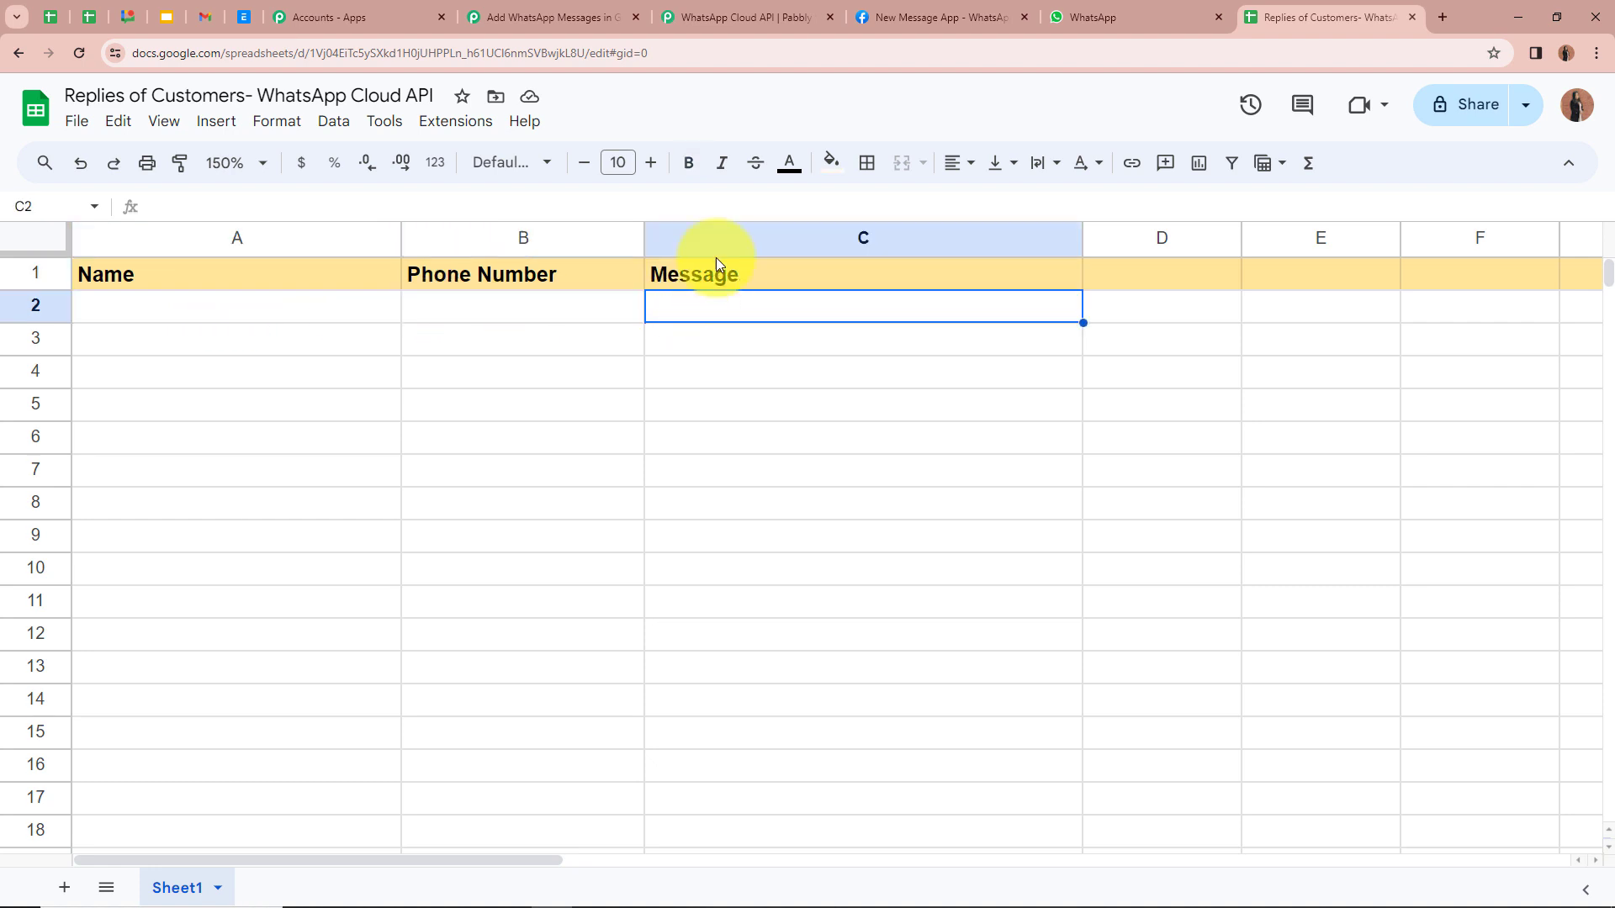
pyautogui.click(572, 17)
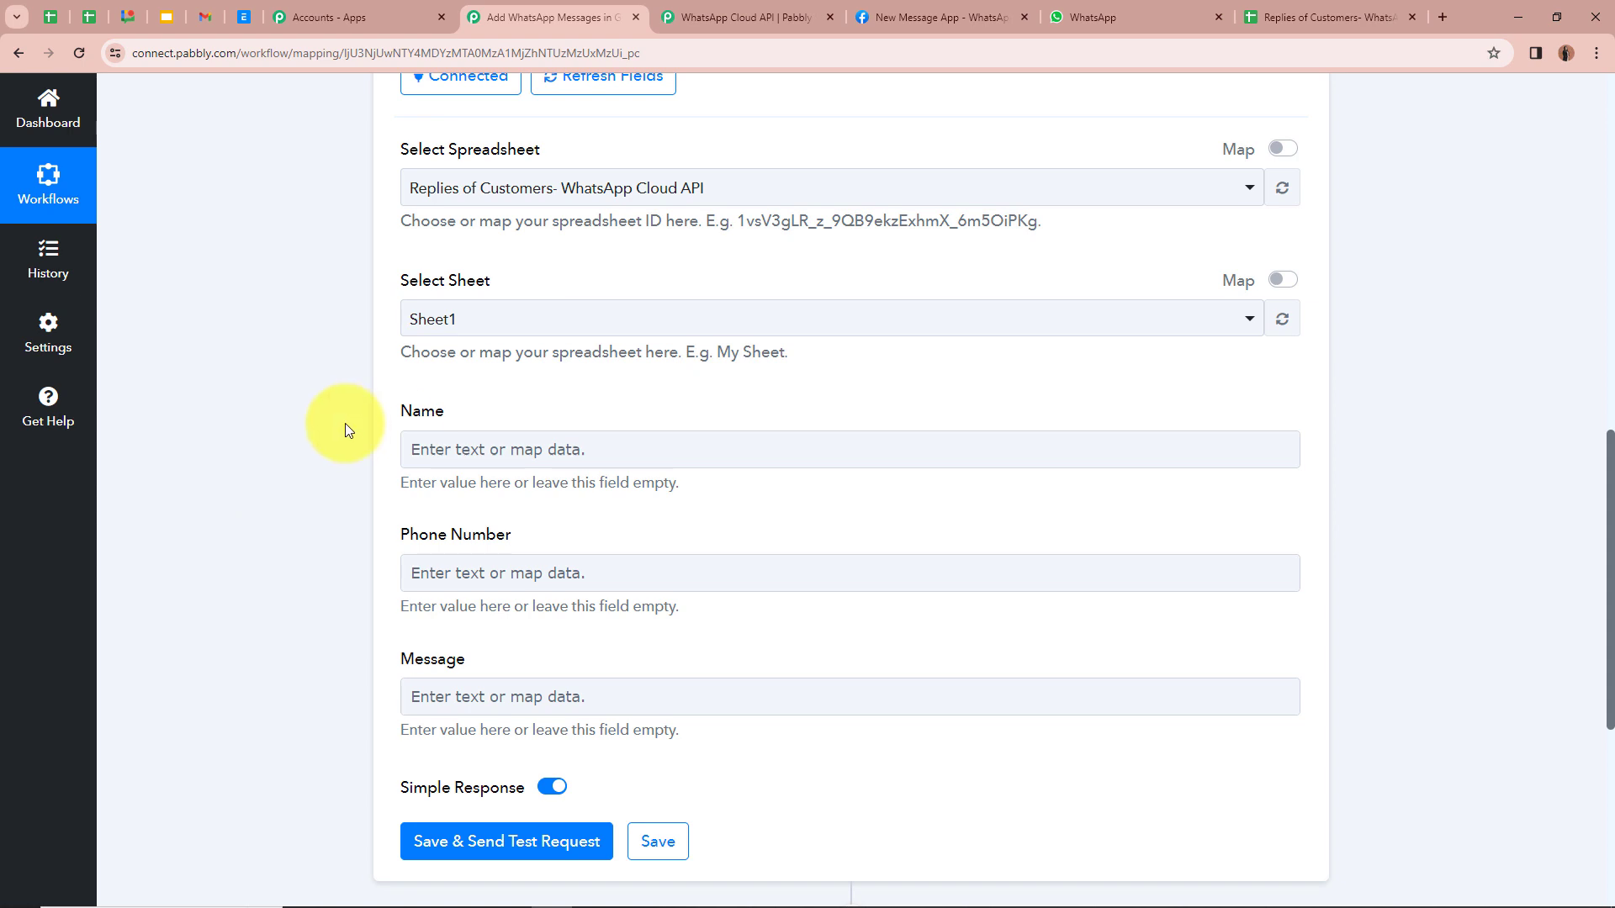
# Map the Name field to the contact's Profile Name value from the WhatsApp Cloud API: Message Notification step
pyautogui.click(467, 449)
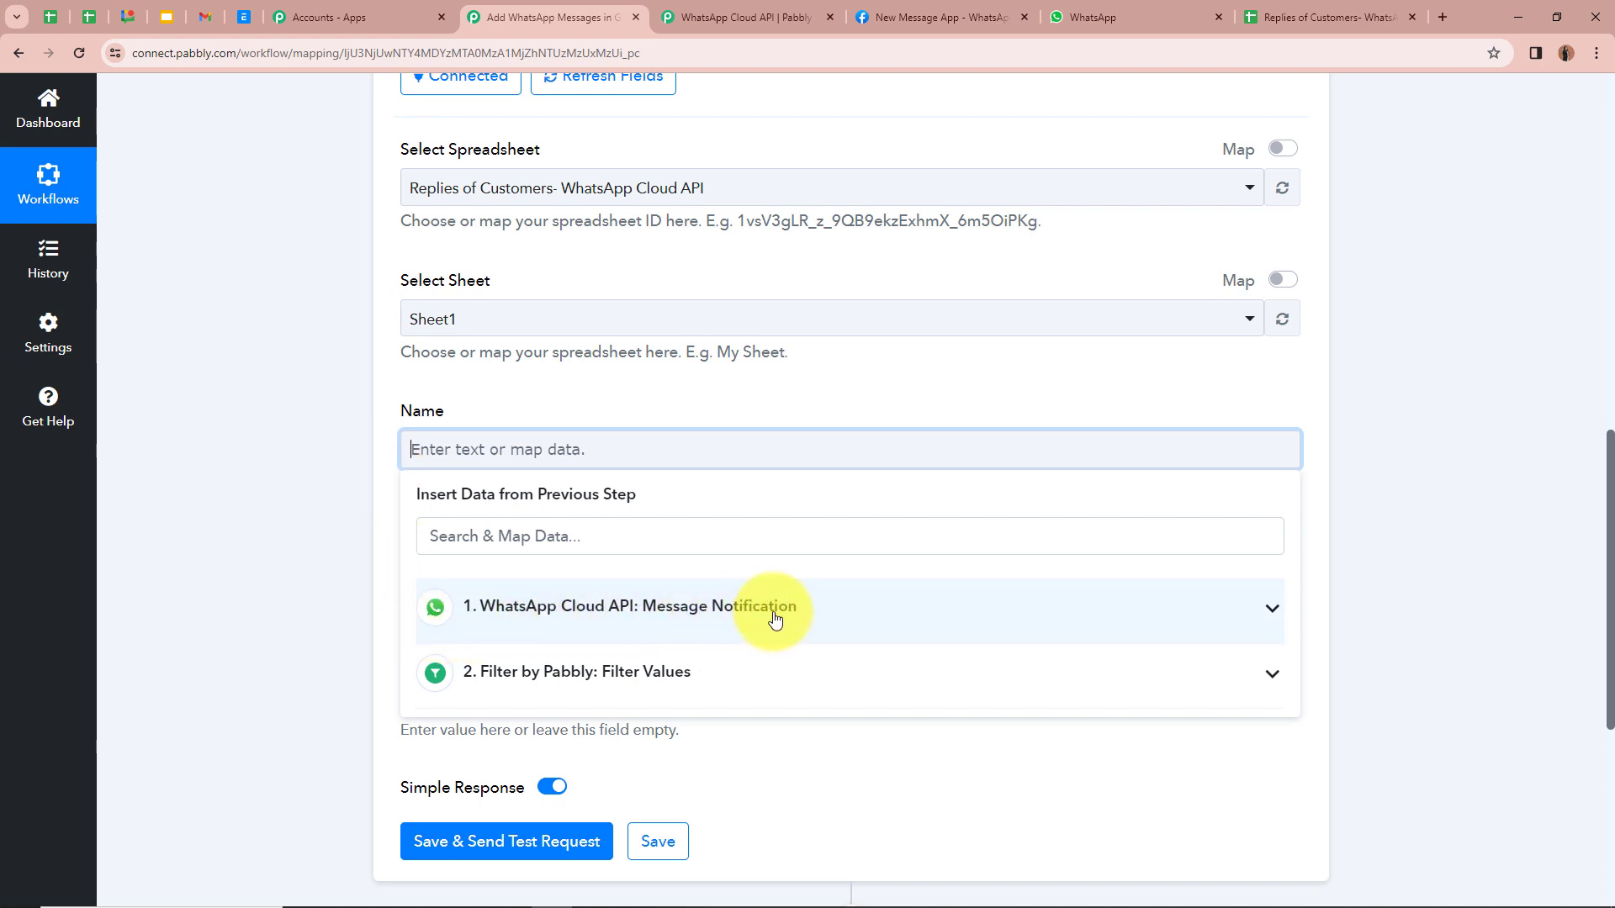
pyautogui.click(1270, 611)
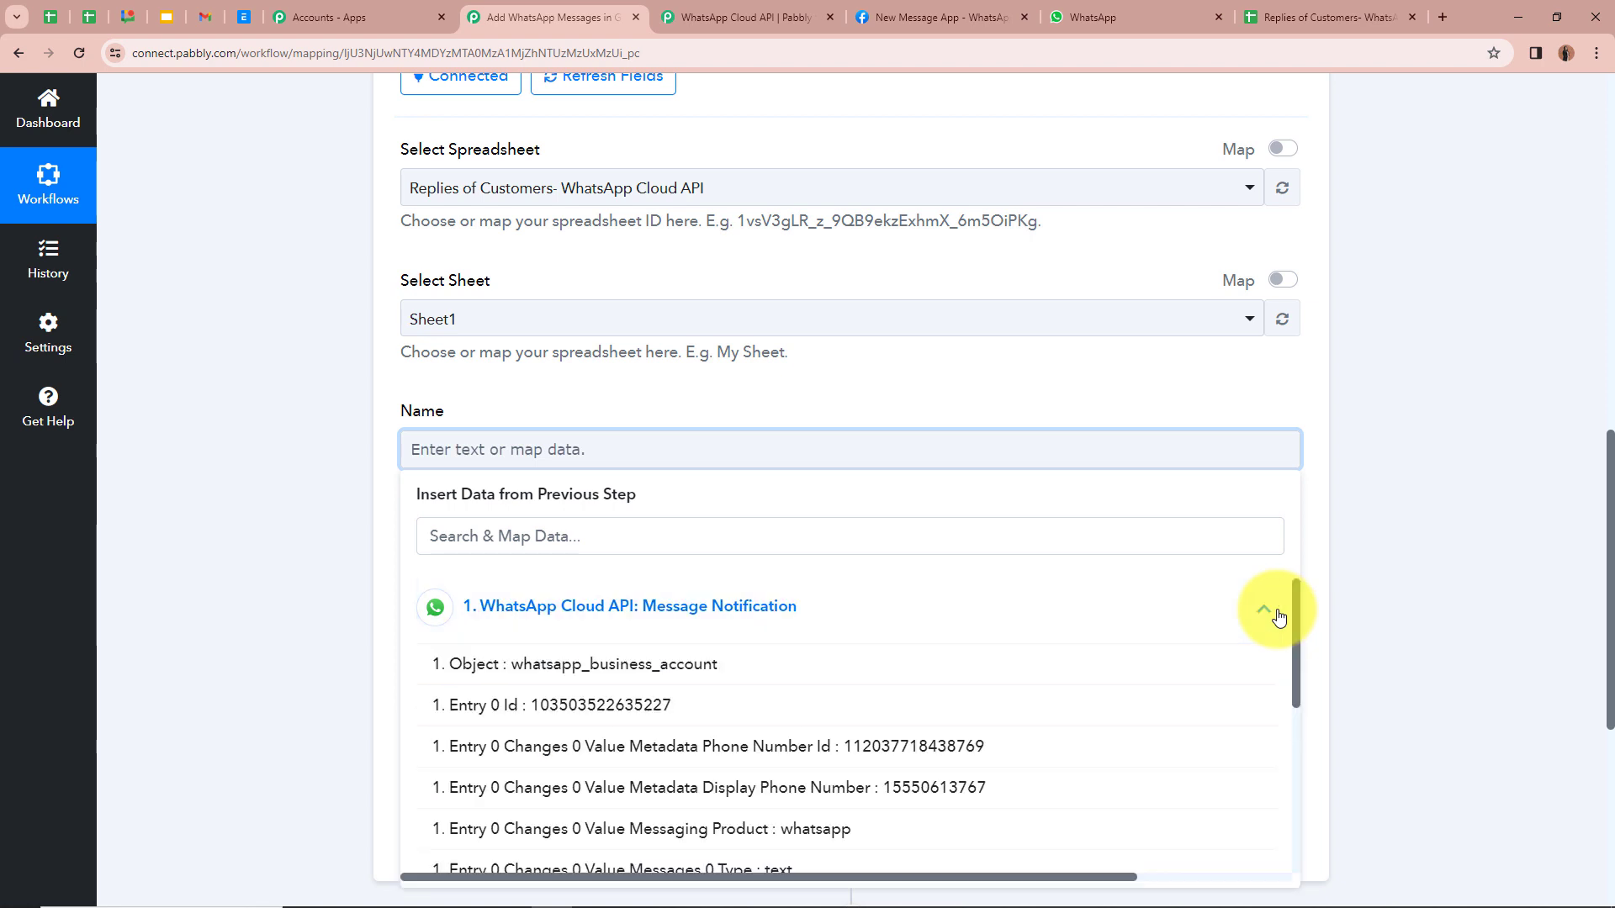
pyautogui.scroll(-2, 602, 605)
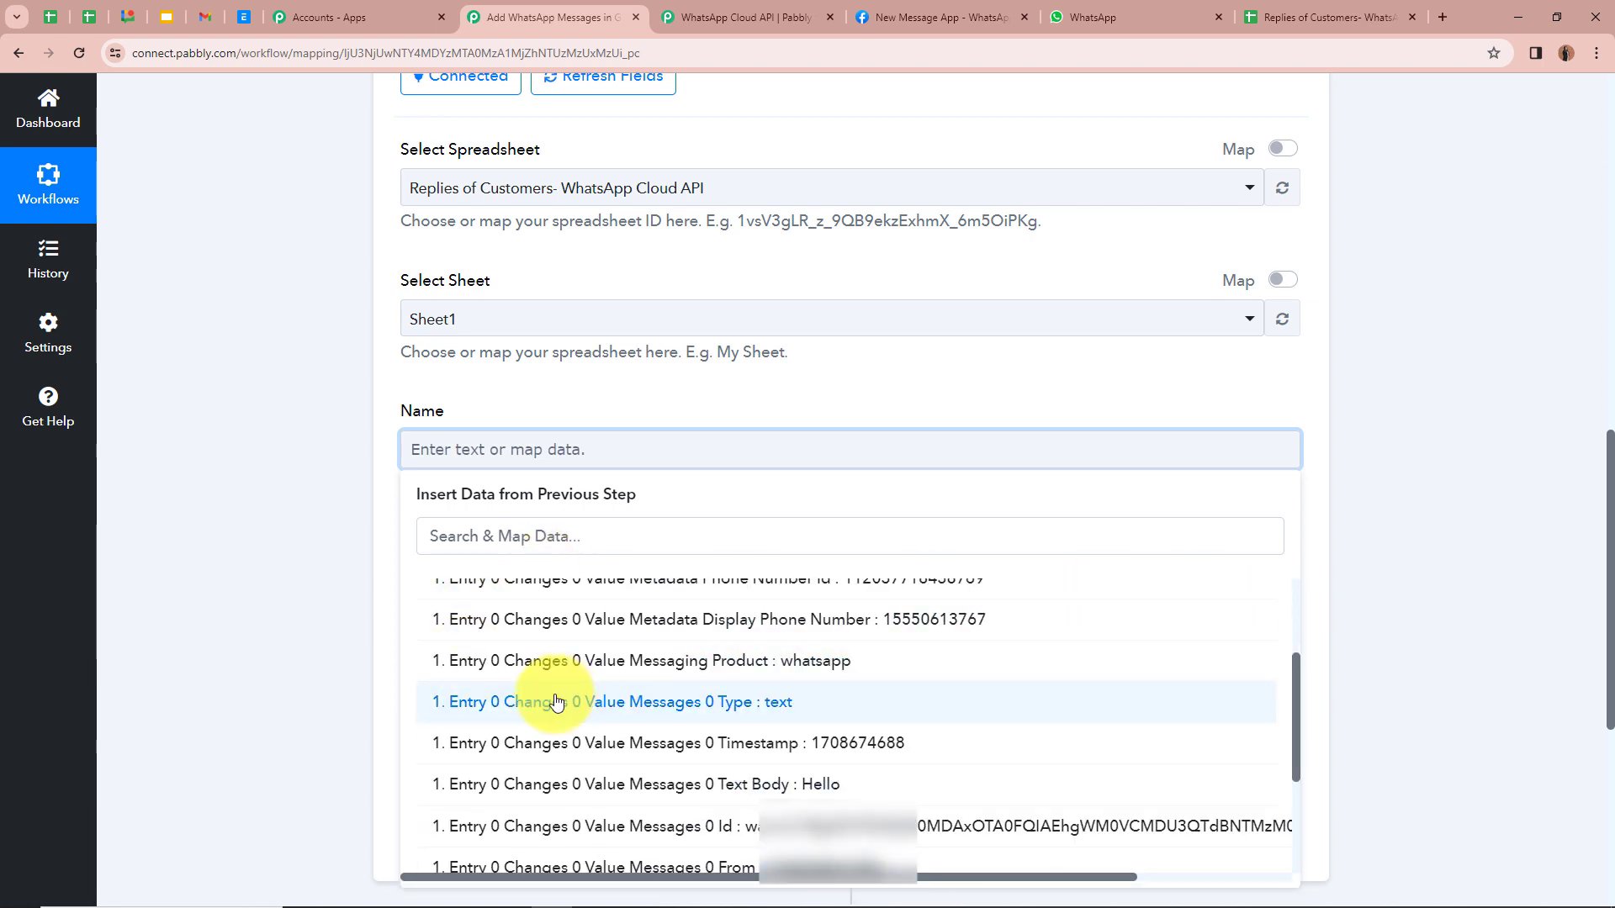
pyautogui.scroll(-3, 649, 652)
pyautogui.scroll(4, 643, 673)
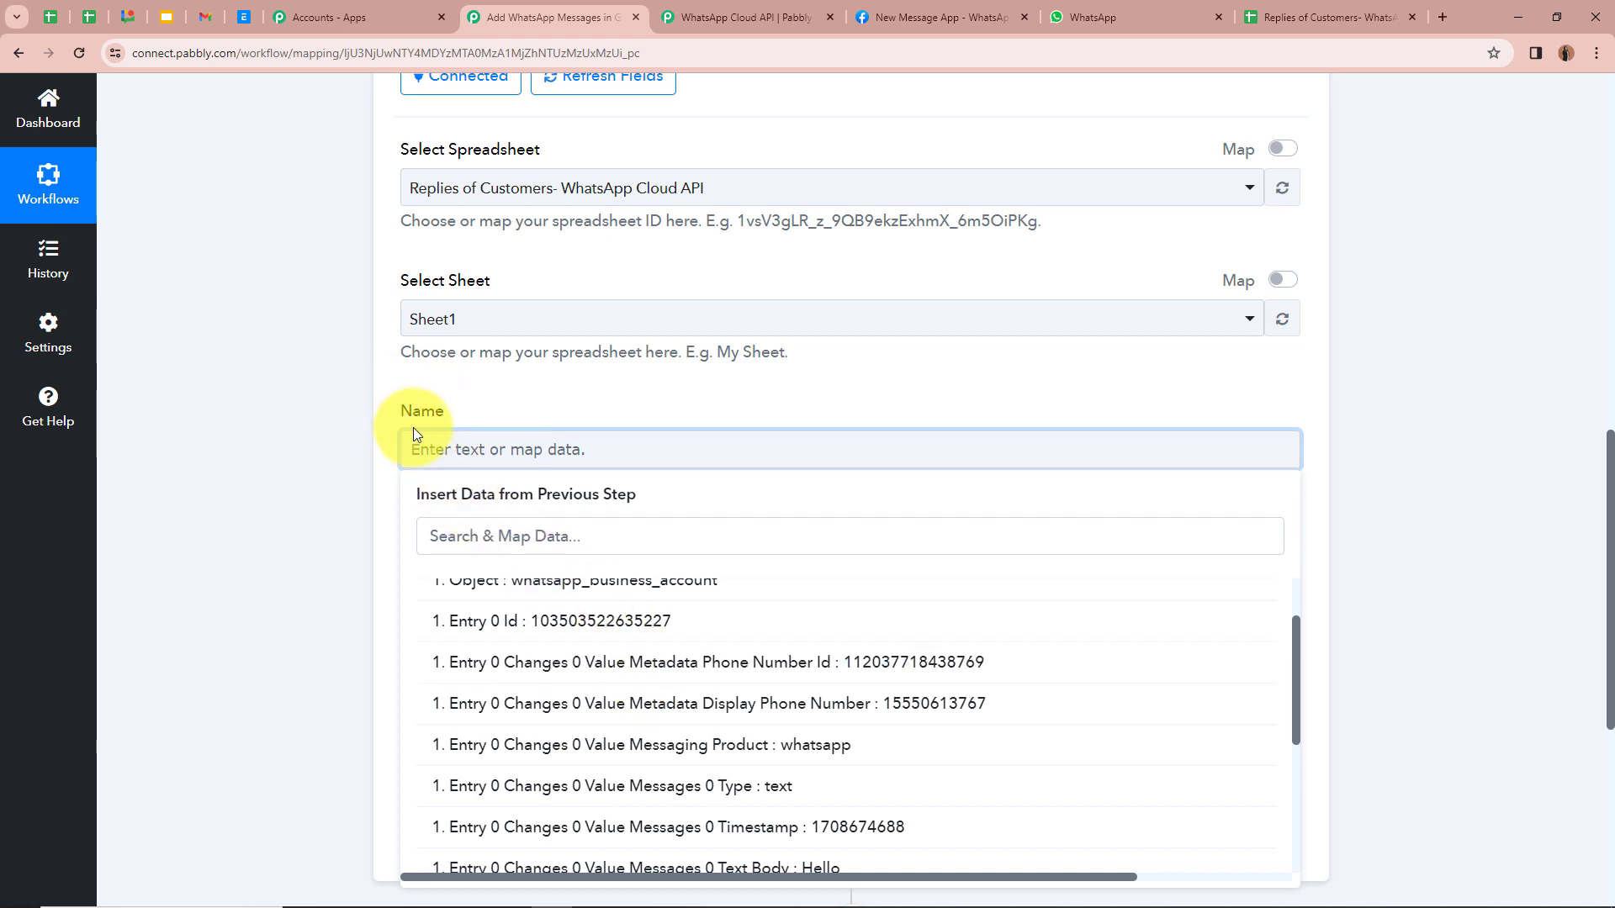
pyautogui.scroll(-2, 673, 673)
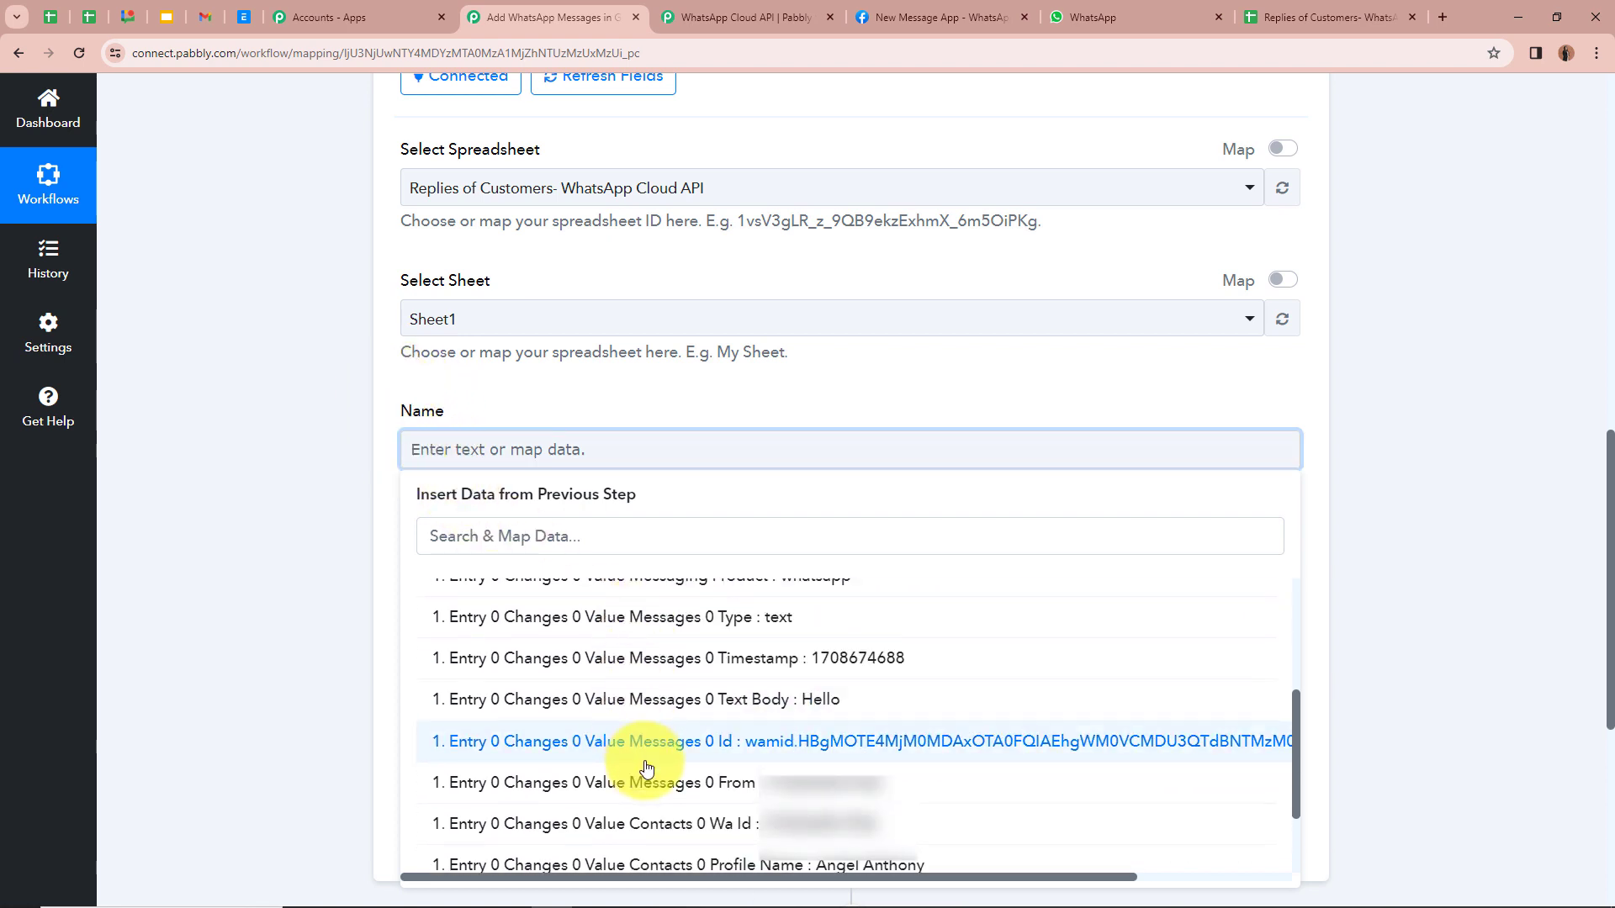
pyautogui.scroll(-2, 656, 753)
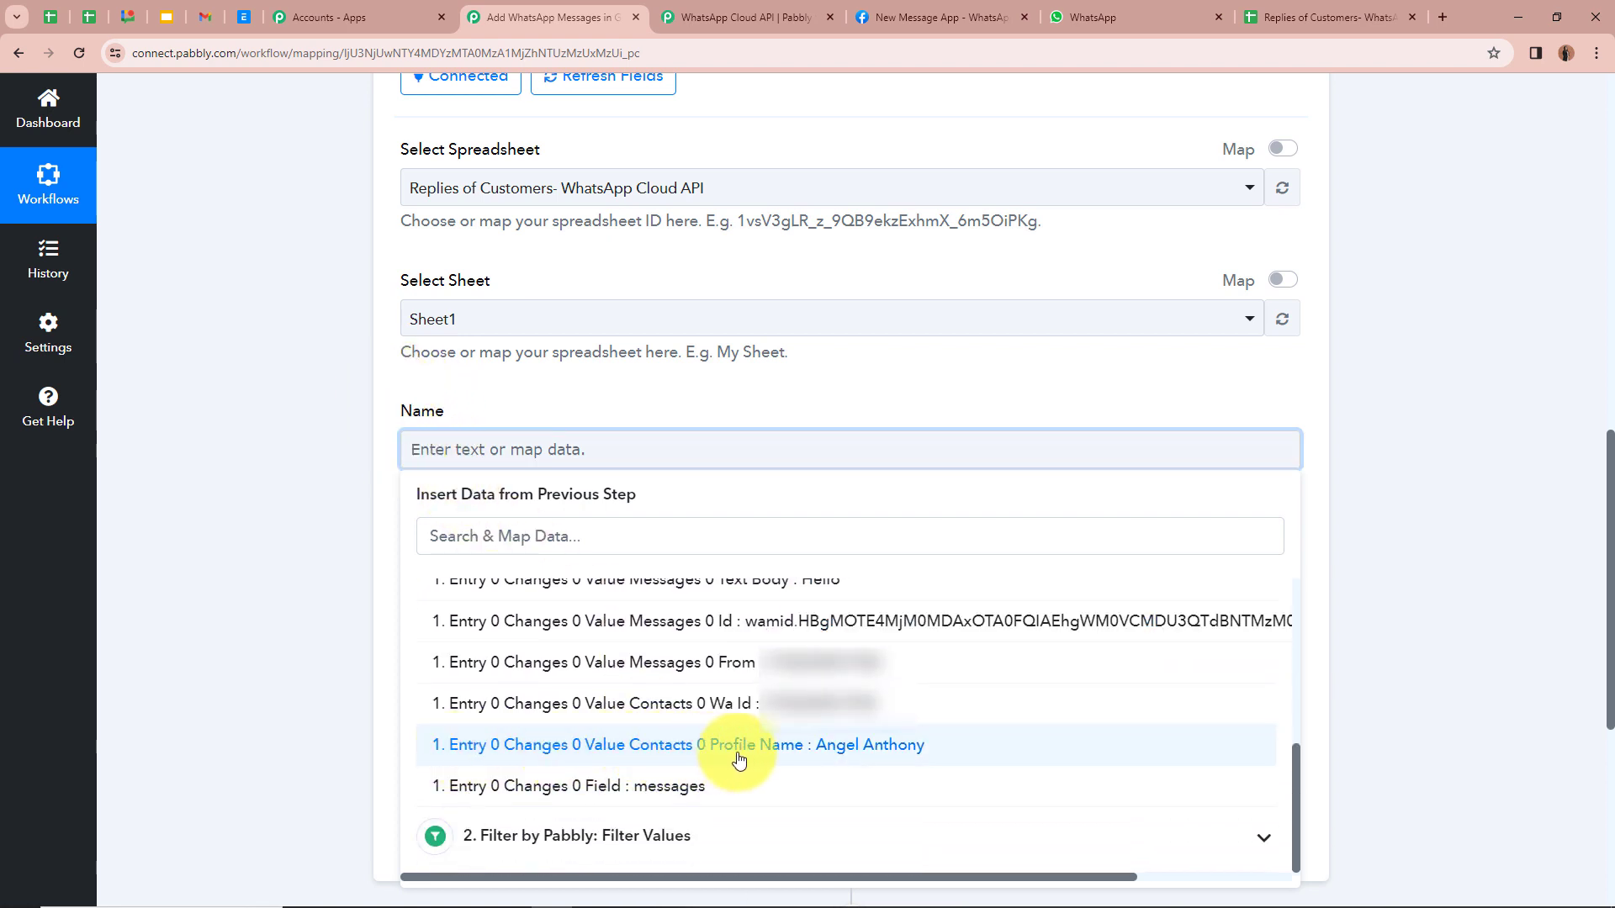
pyautogui.click(1014, 751)
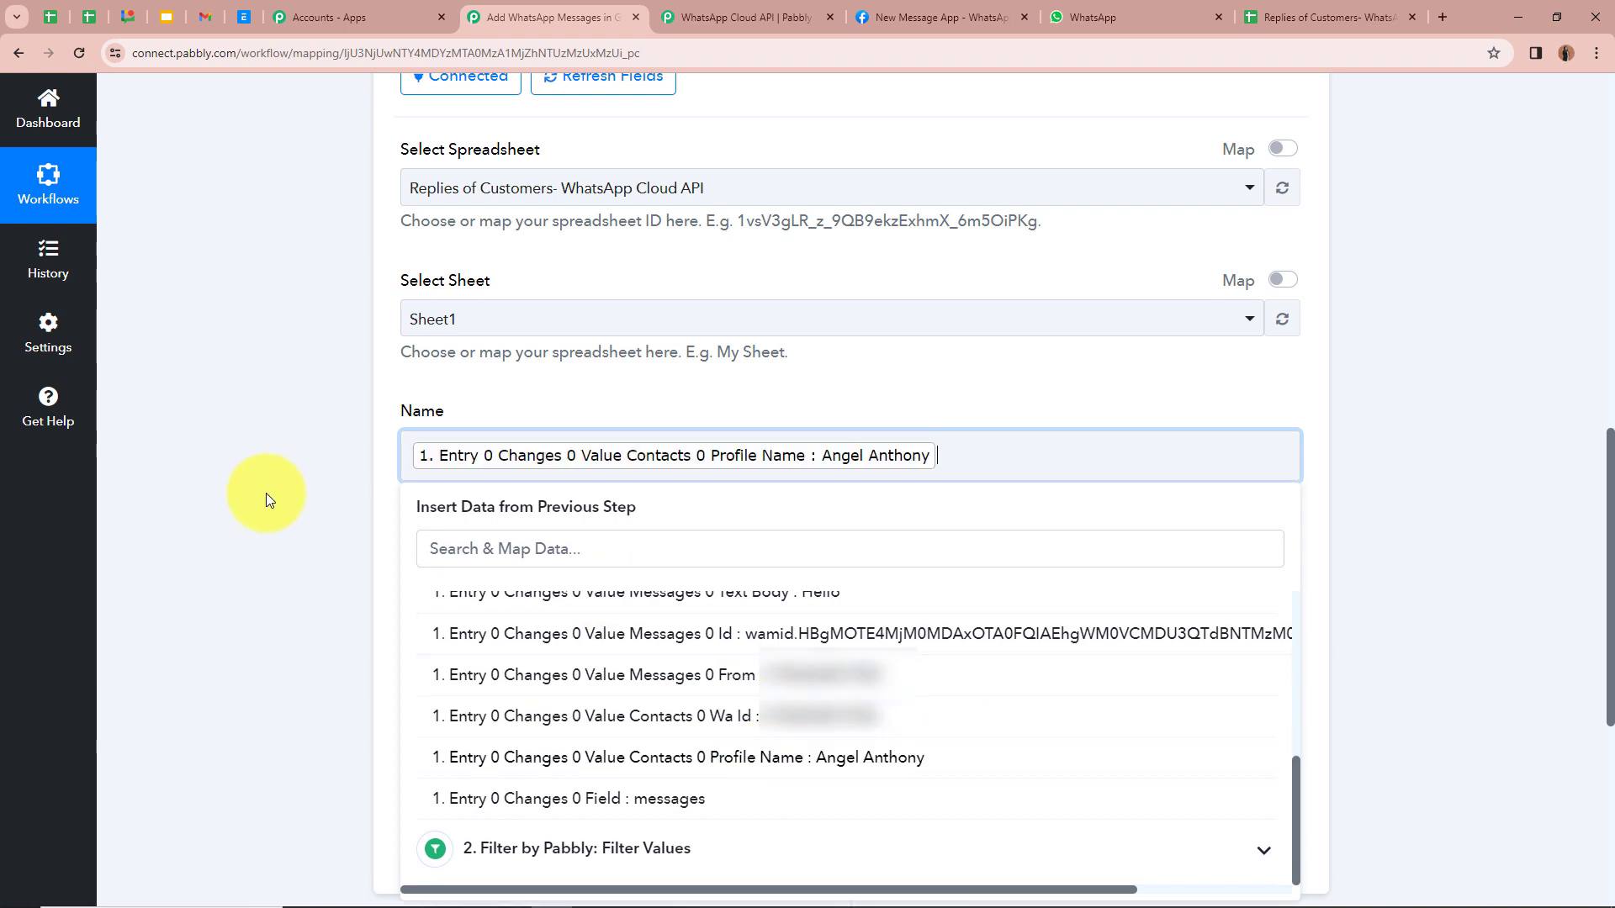
pyautogui.click(278, 491)
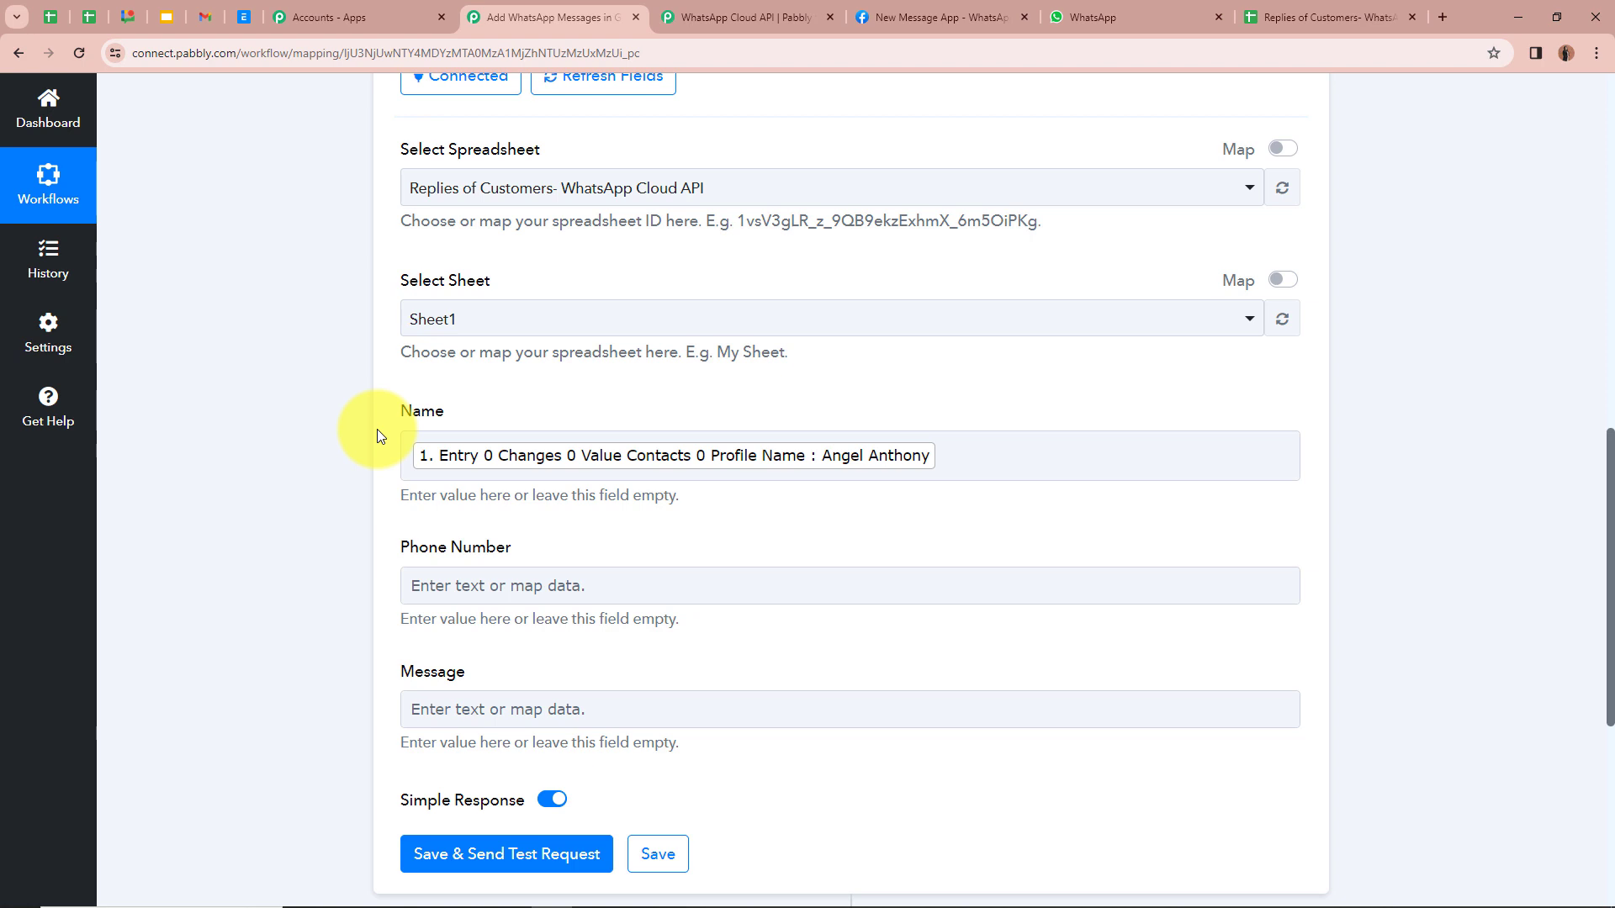
# Map the Phone Number field to the contact's Wa Id value from the WhatsApp Cloud API: Message Notification step
pyautogui.click(623, 477)
pyautogui.scroll(-1, 281, 436)
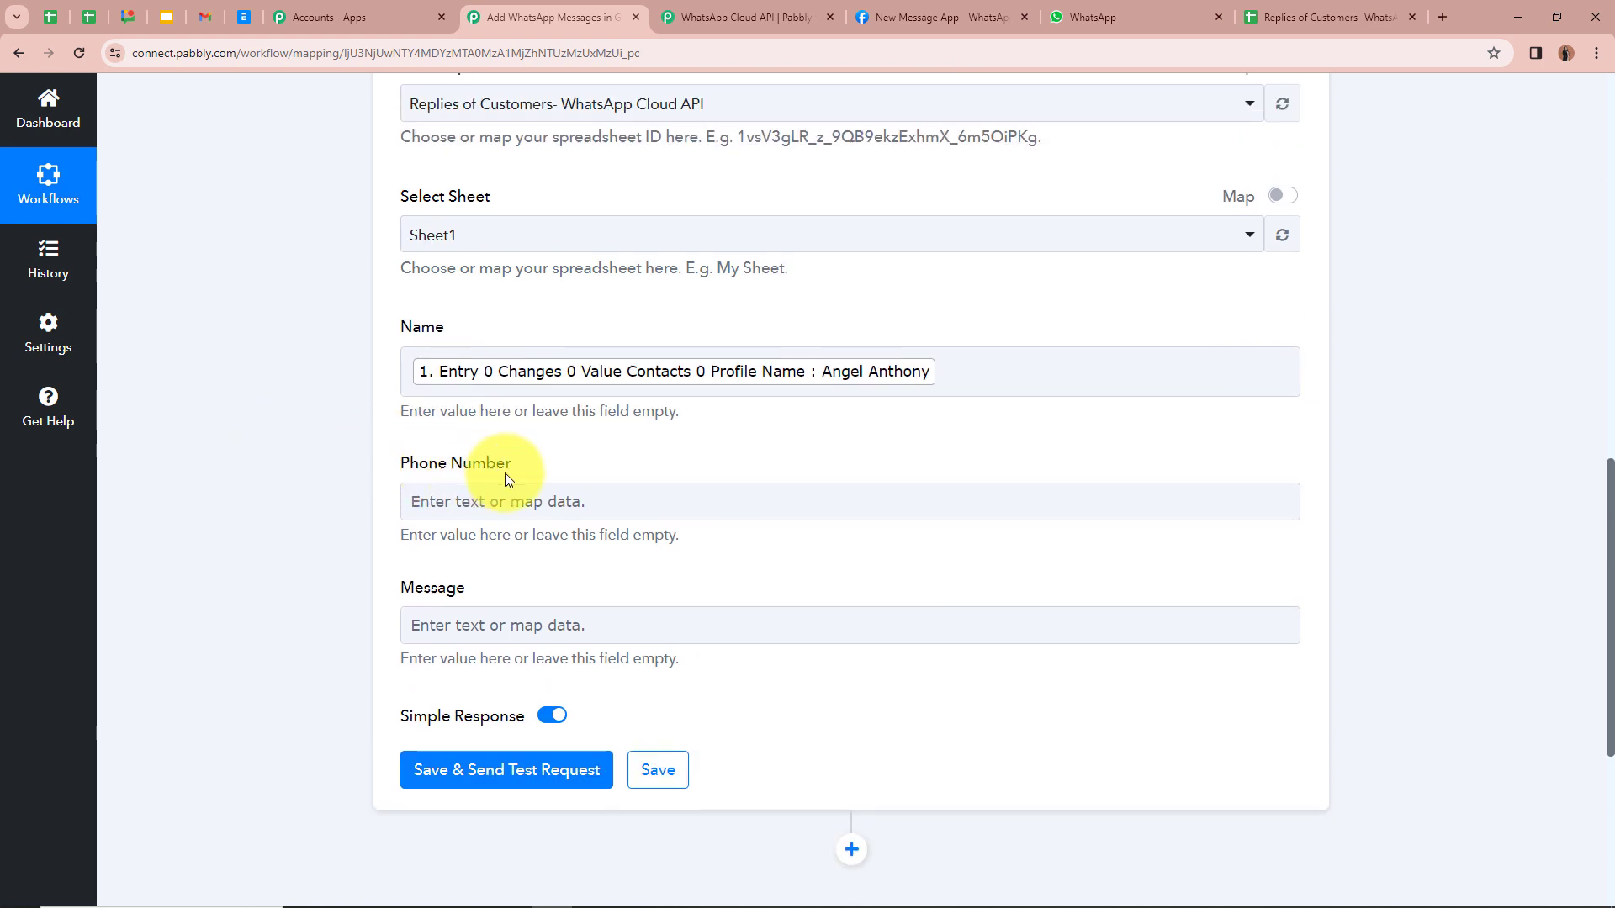
pyautogui.scroll(-1, 506, 502)
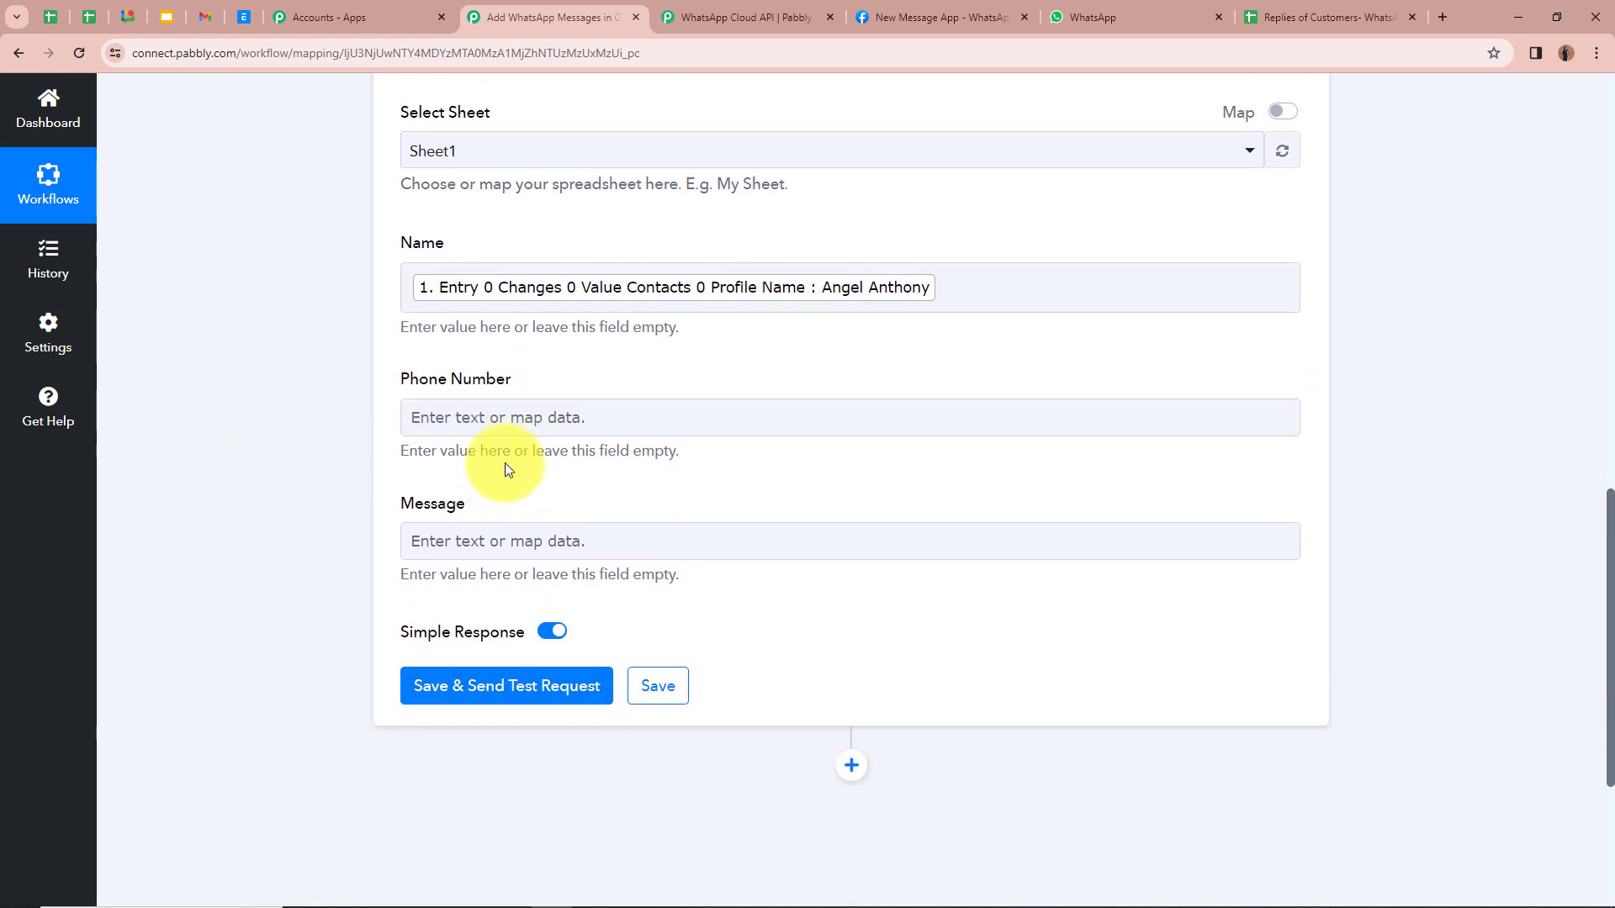
pyautogui.click(497, 410)
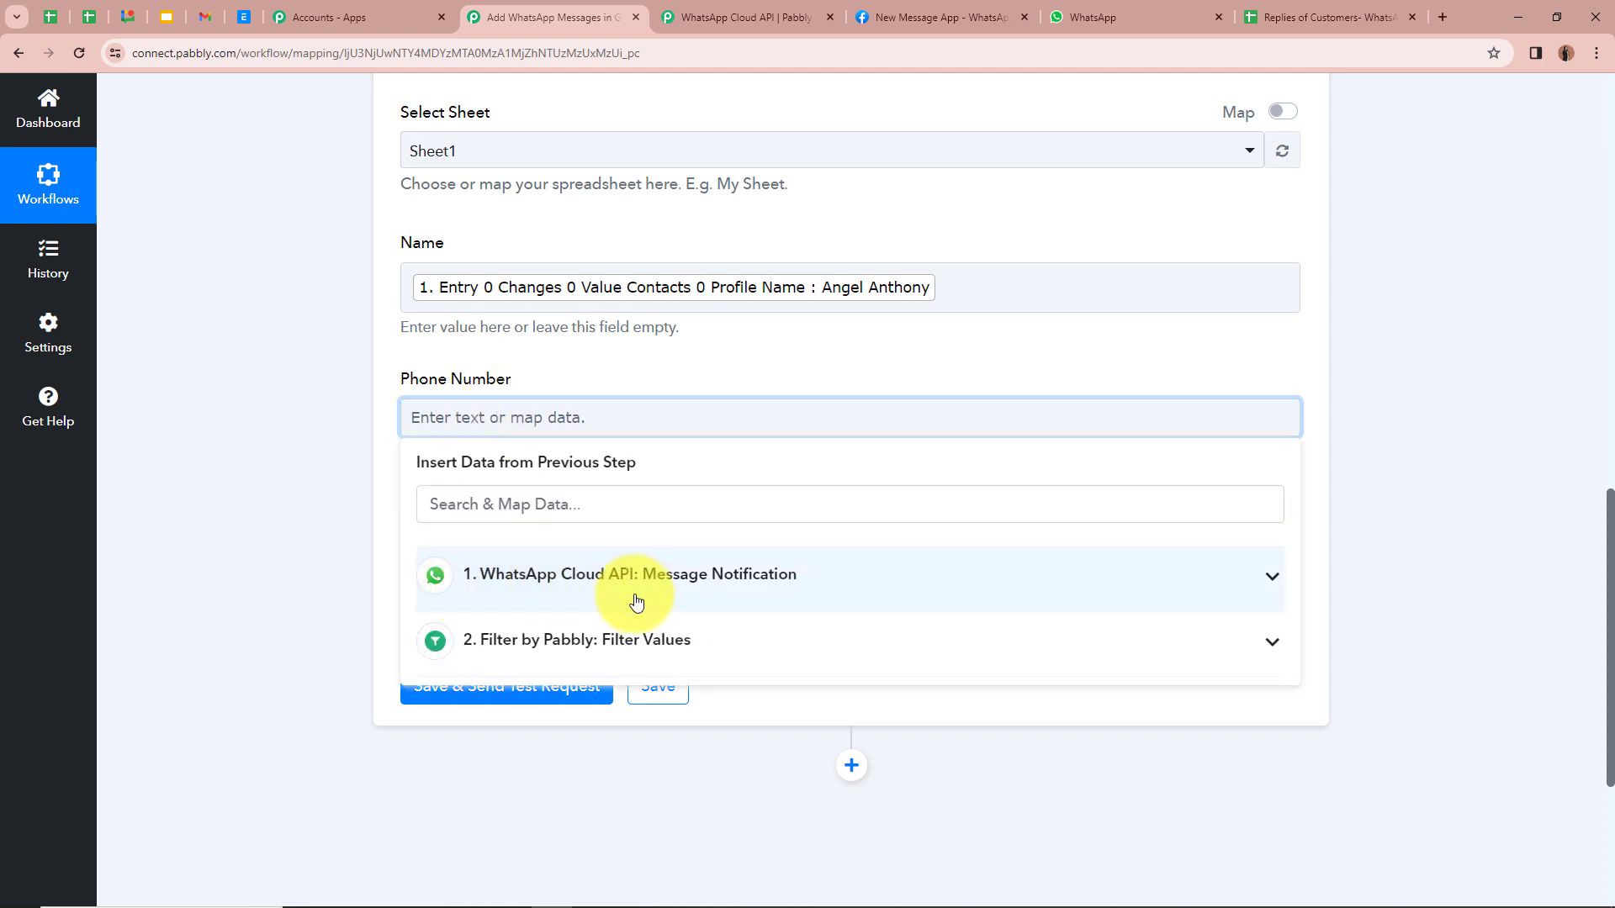
pyautogui.click(1272, 579)
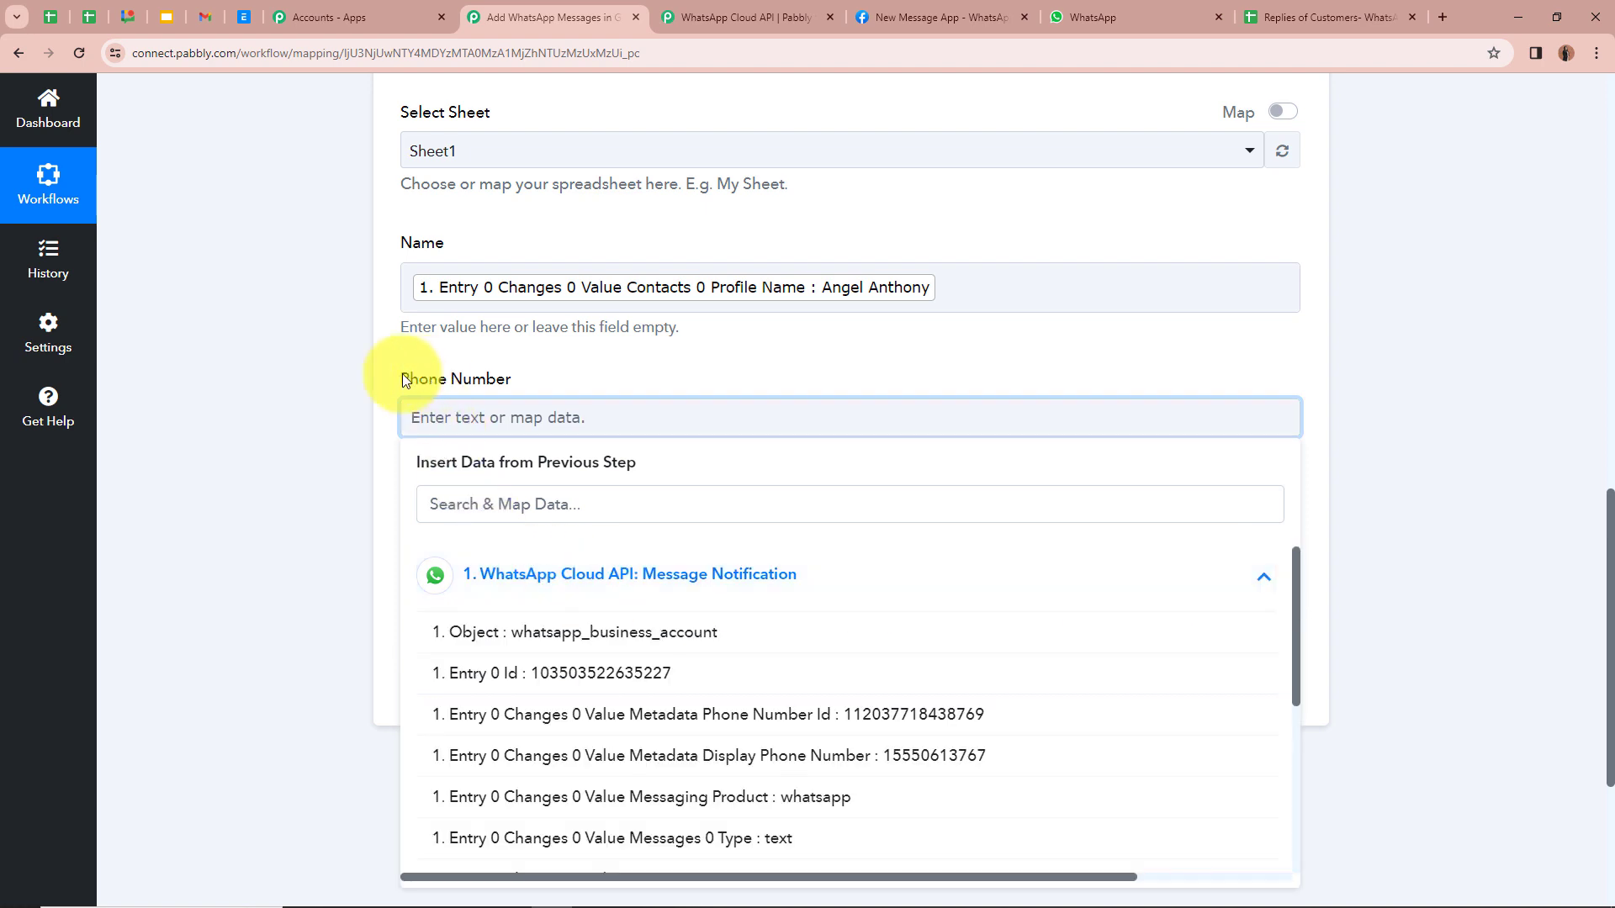
pyautogui.scroll(-4, 685, 735)
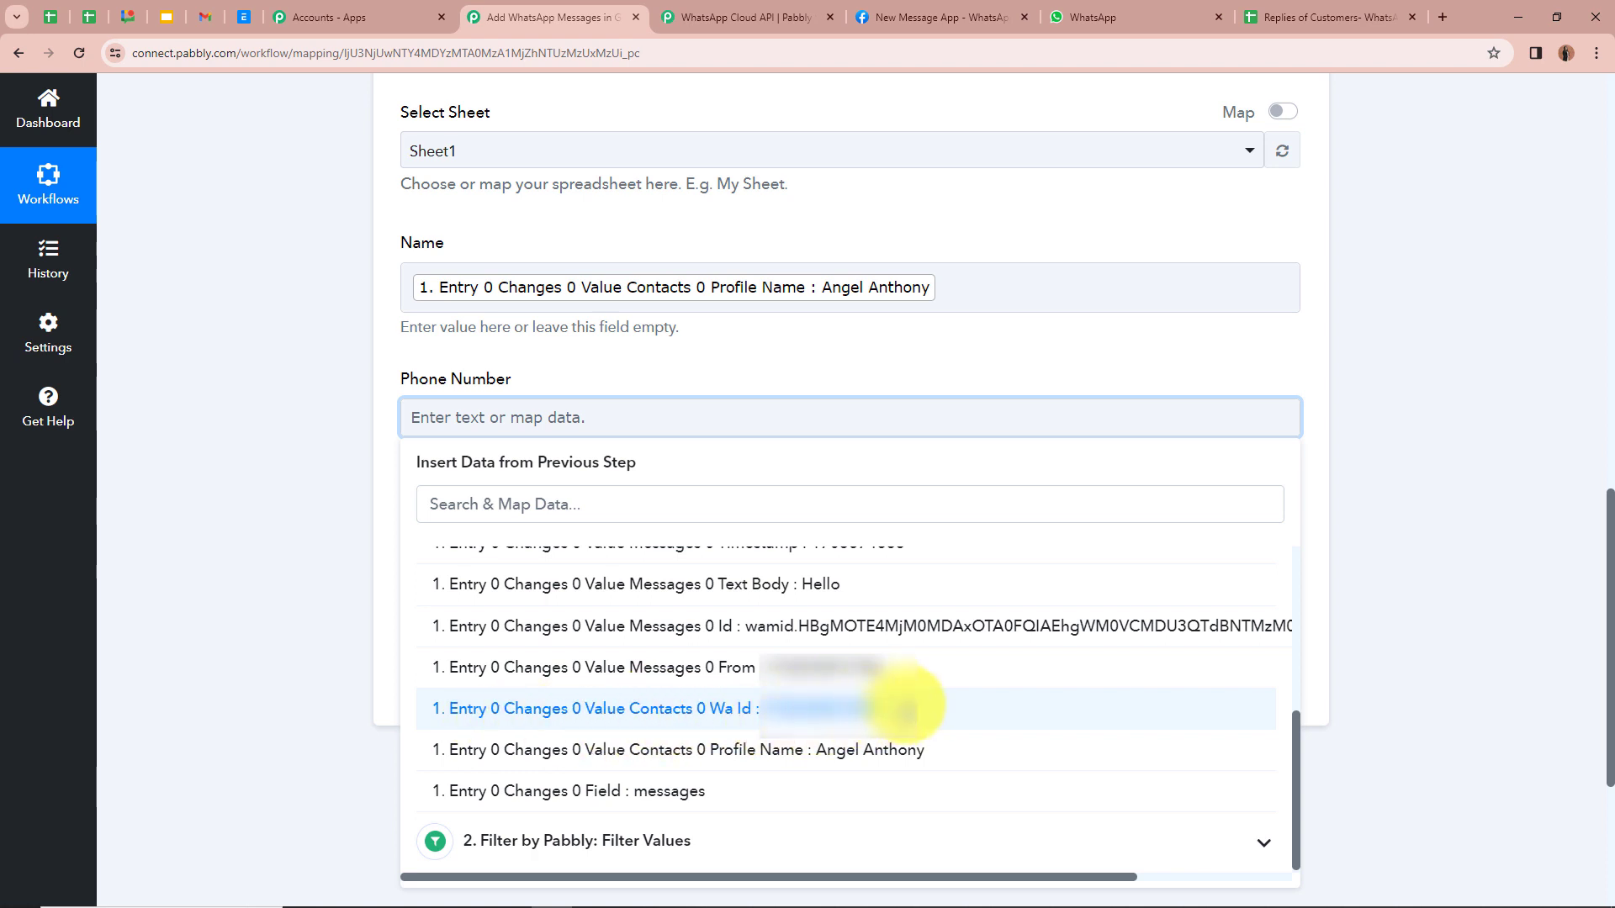
pyautogui.click(906, 713)
pyautogui.click(328, 450)
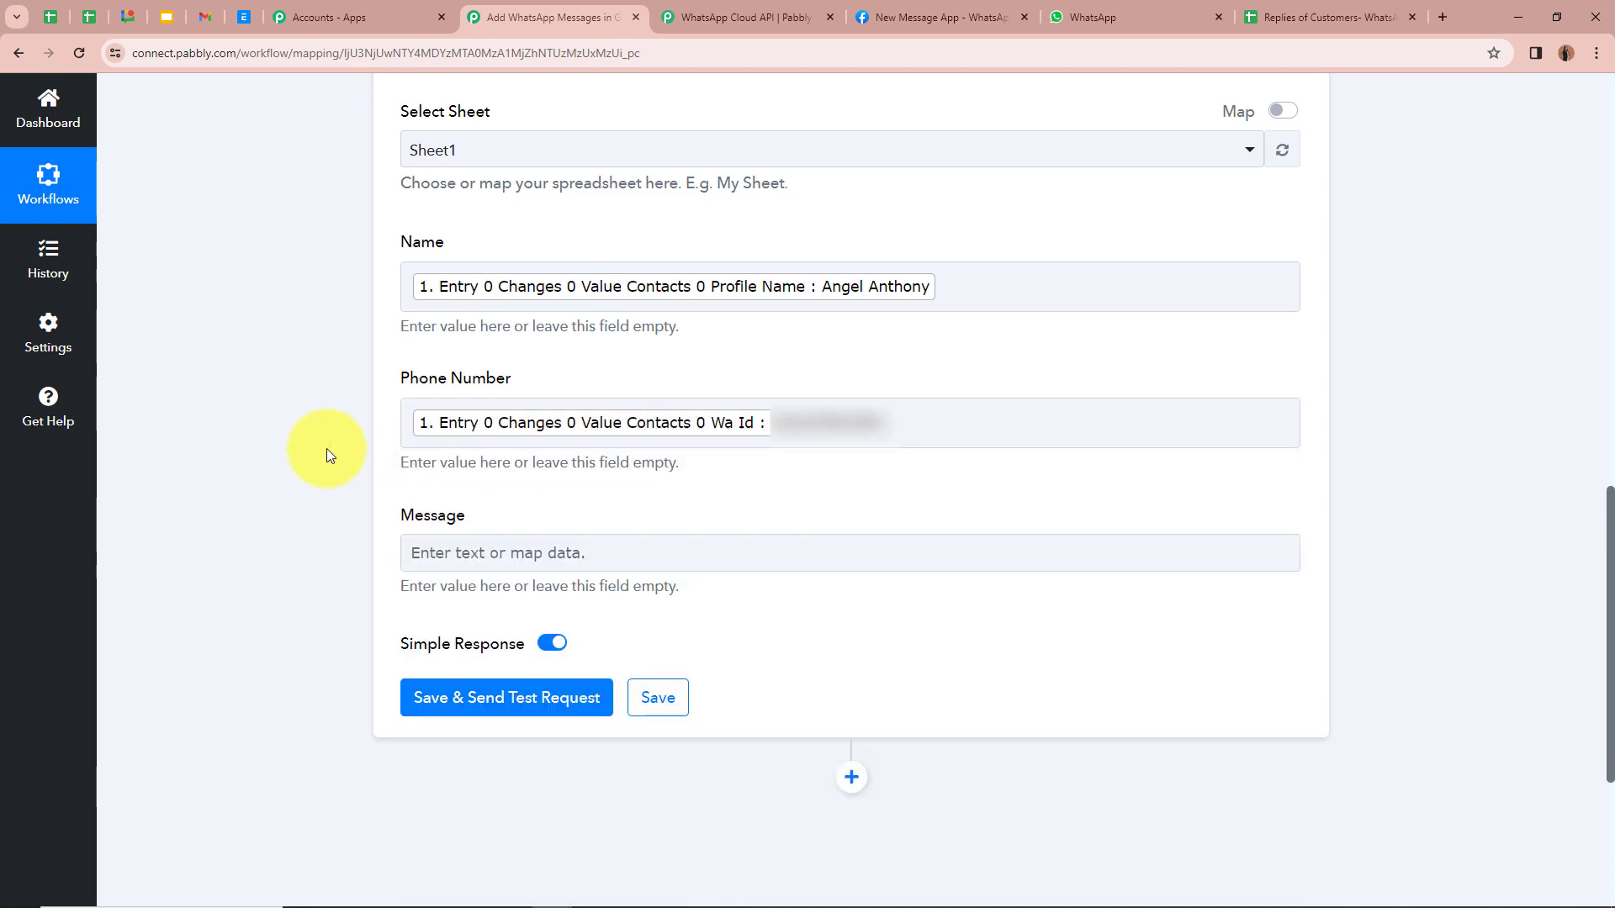
# Map the Message field to the Text Body value from the WhatsApp Cloud API: Message Notification step
pyautogui.scroll(-2, 350, 370)
pyautogui.click(471, 385)
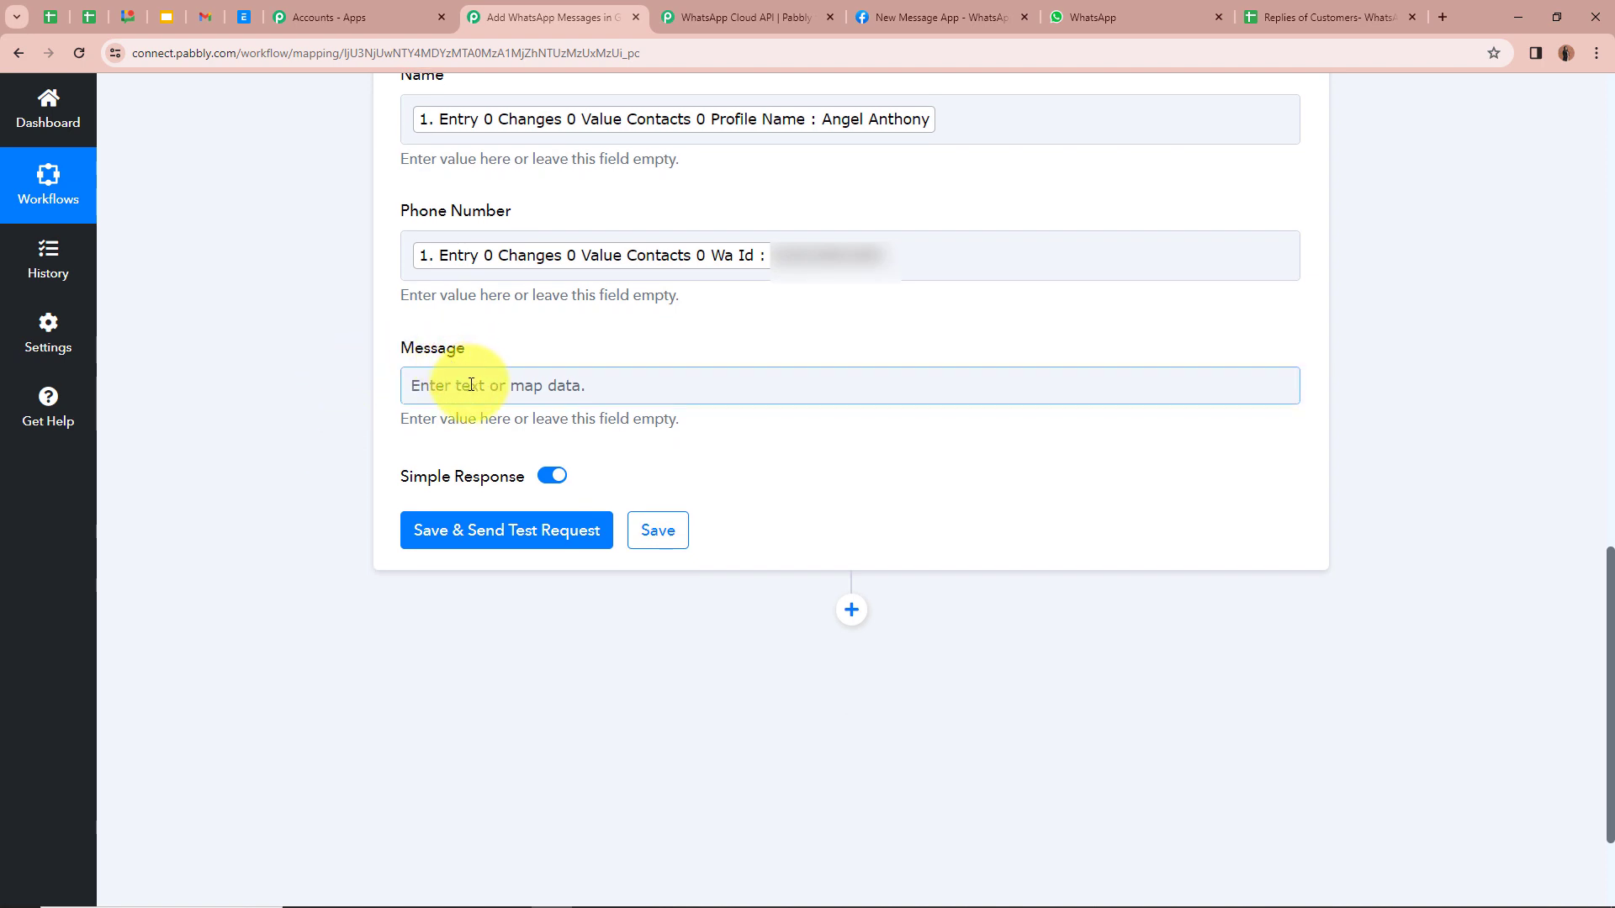
pyautogui.click(471, 384)
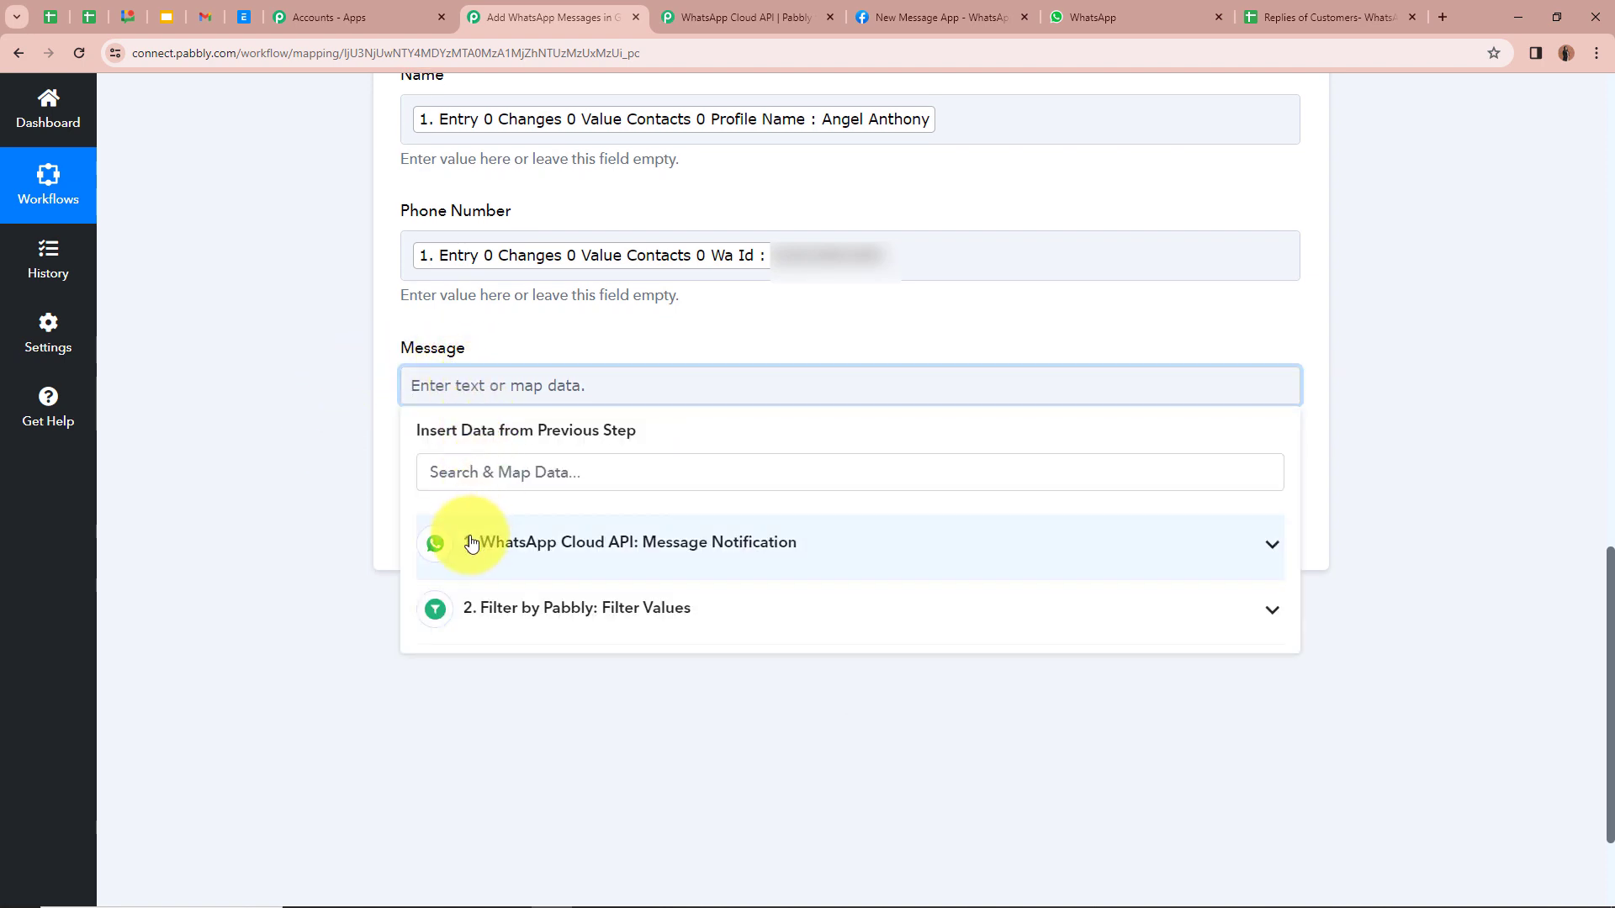
pyautogui.click(1271, 555)
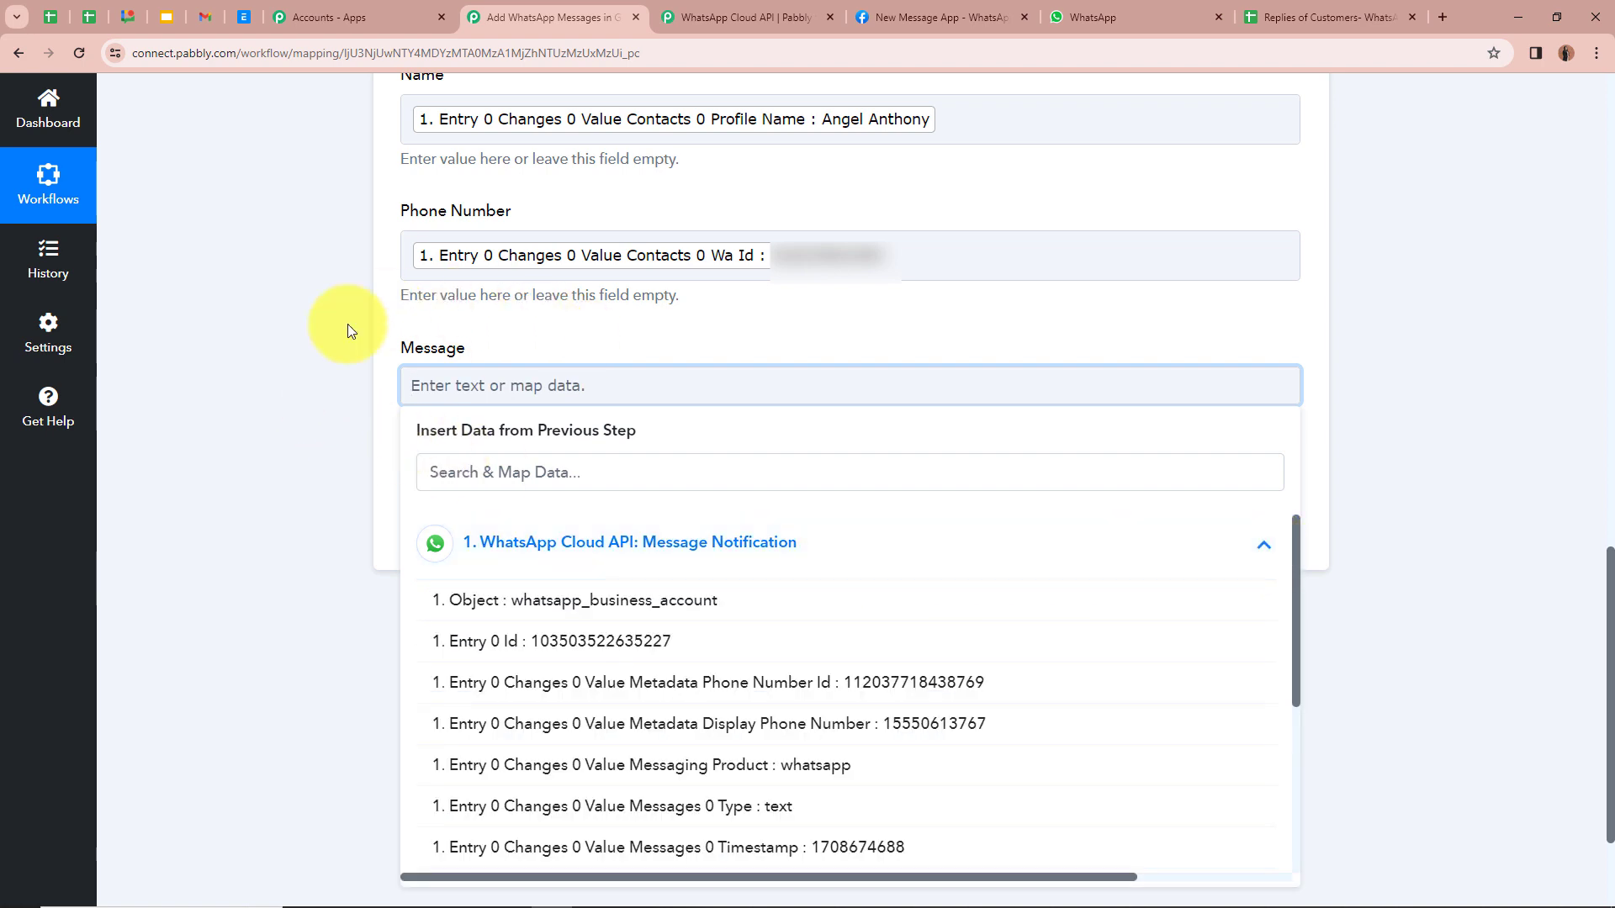
pyautogui.scroll(-4, 613, 631)
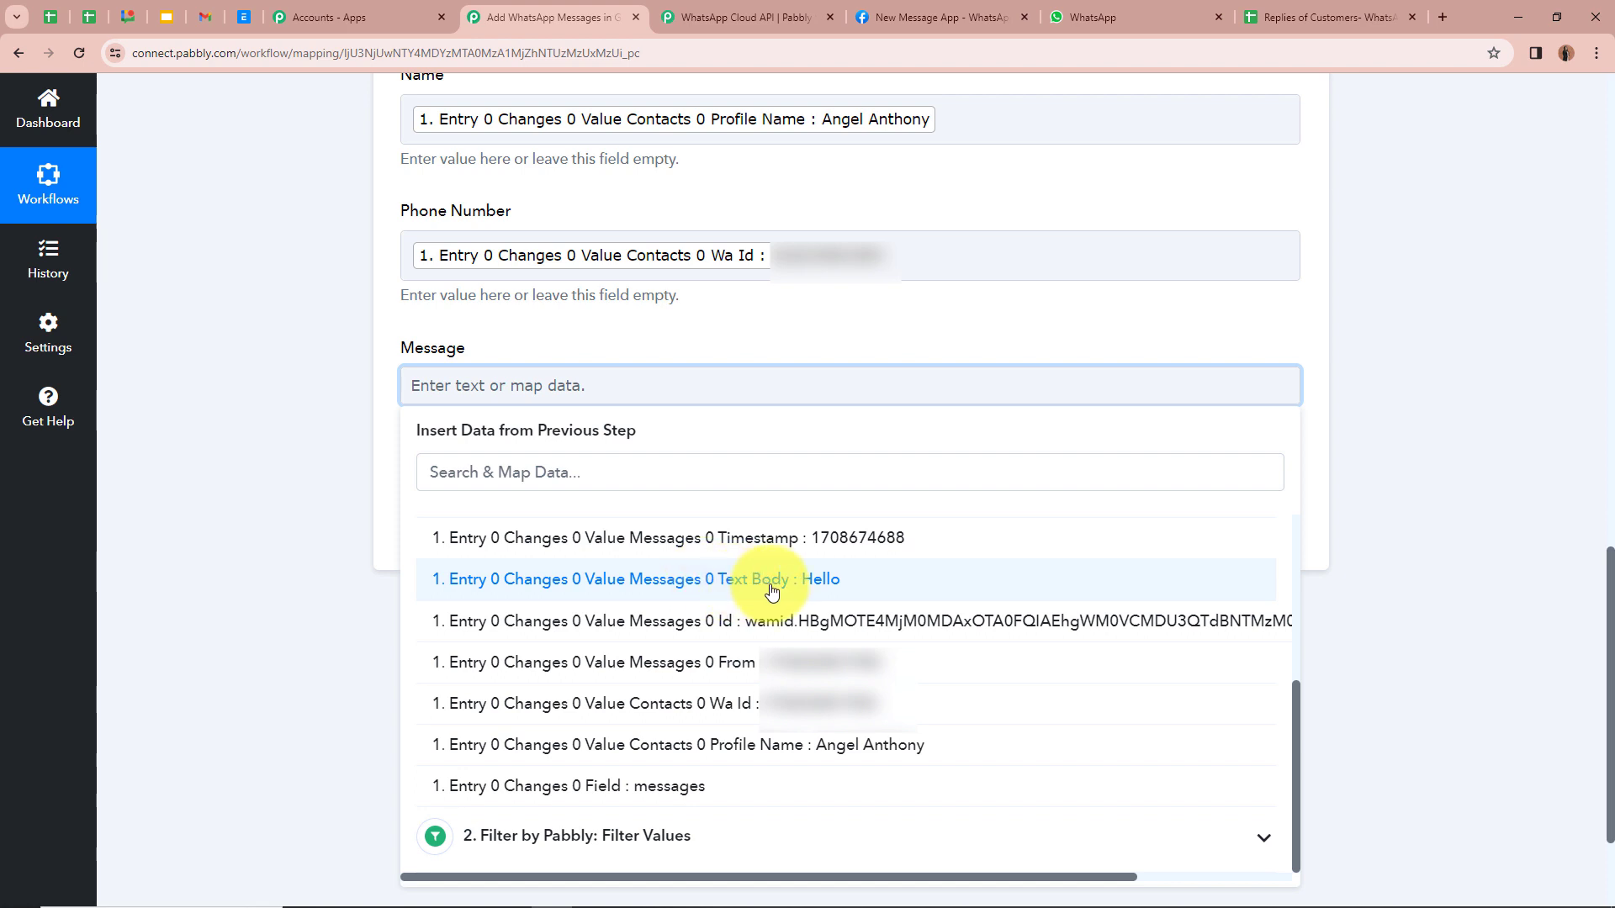
pyautogui.click(820, 583)
pyautogui.click(216, 468)
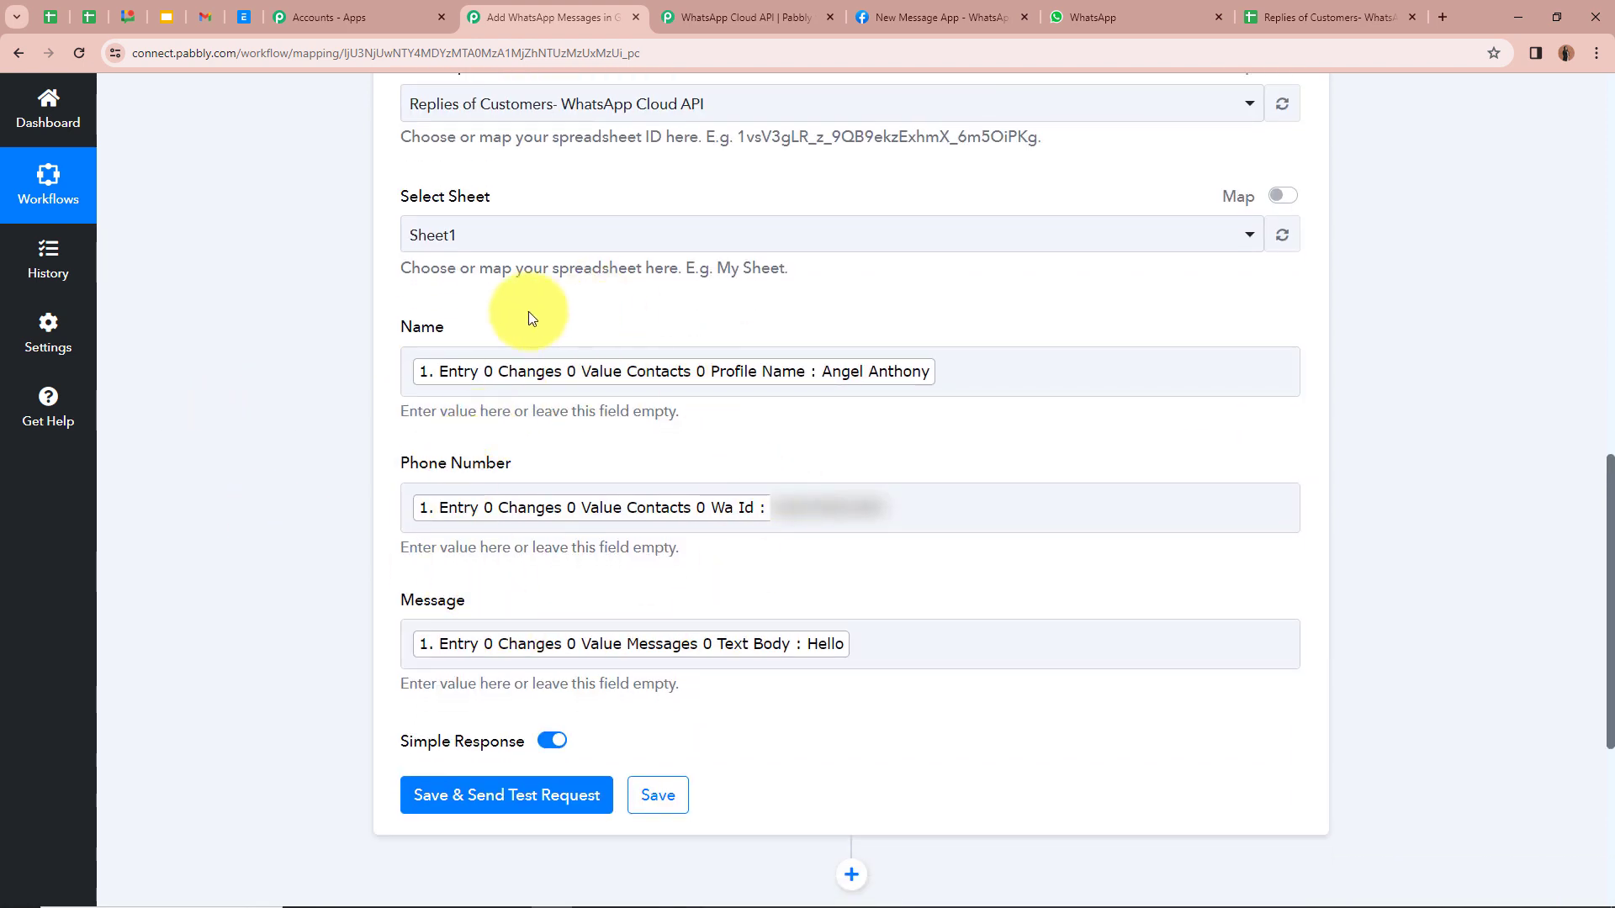
# Review the workflow, save the Google Sheets action with a test request, and check the new row in the Google Sheets spreadsheet
pyautogui.scroll(10, 264, 387)
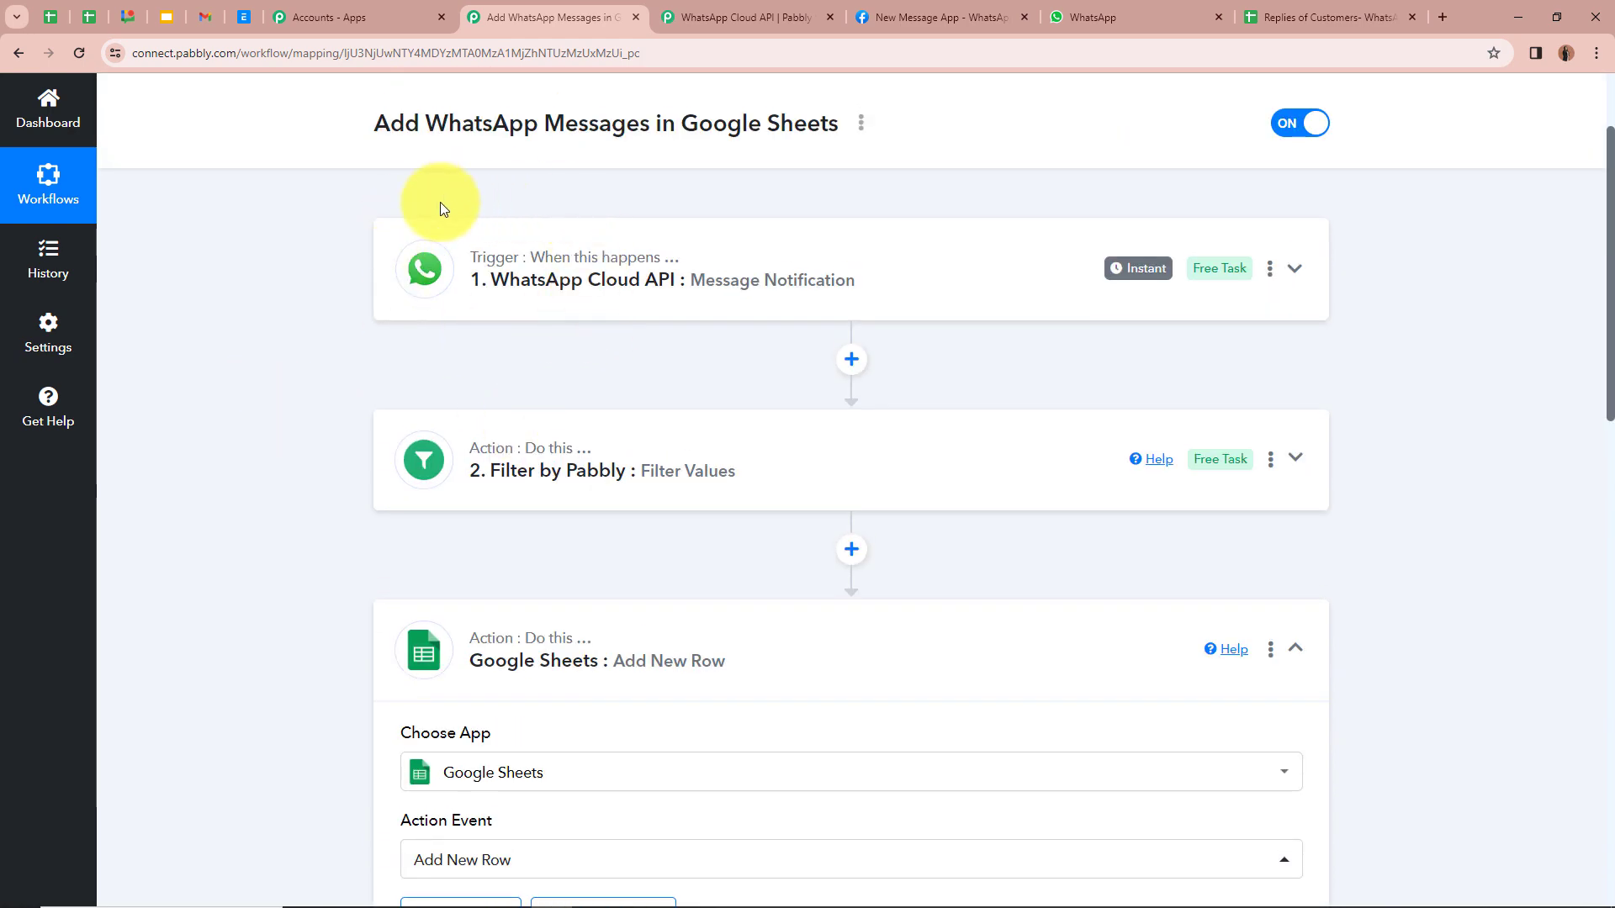
pyautogui.scroll(-10, 265, 405)
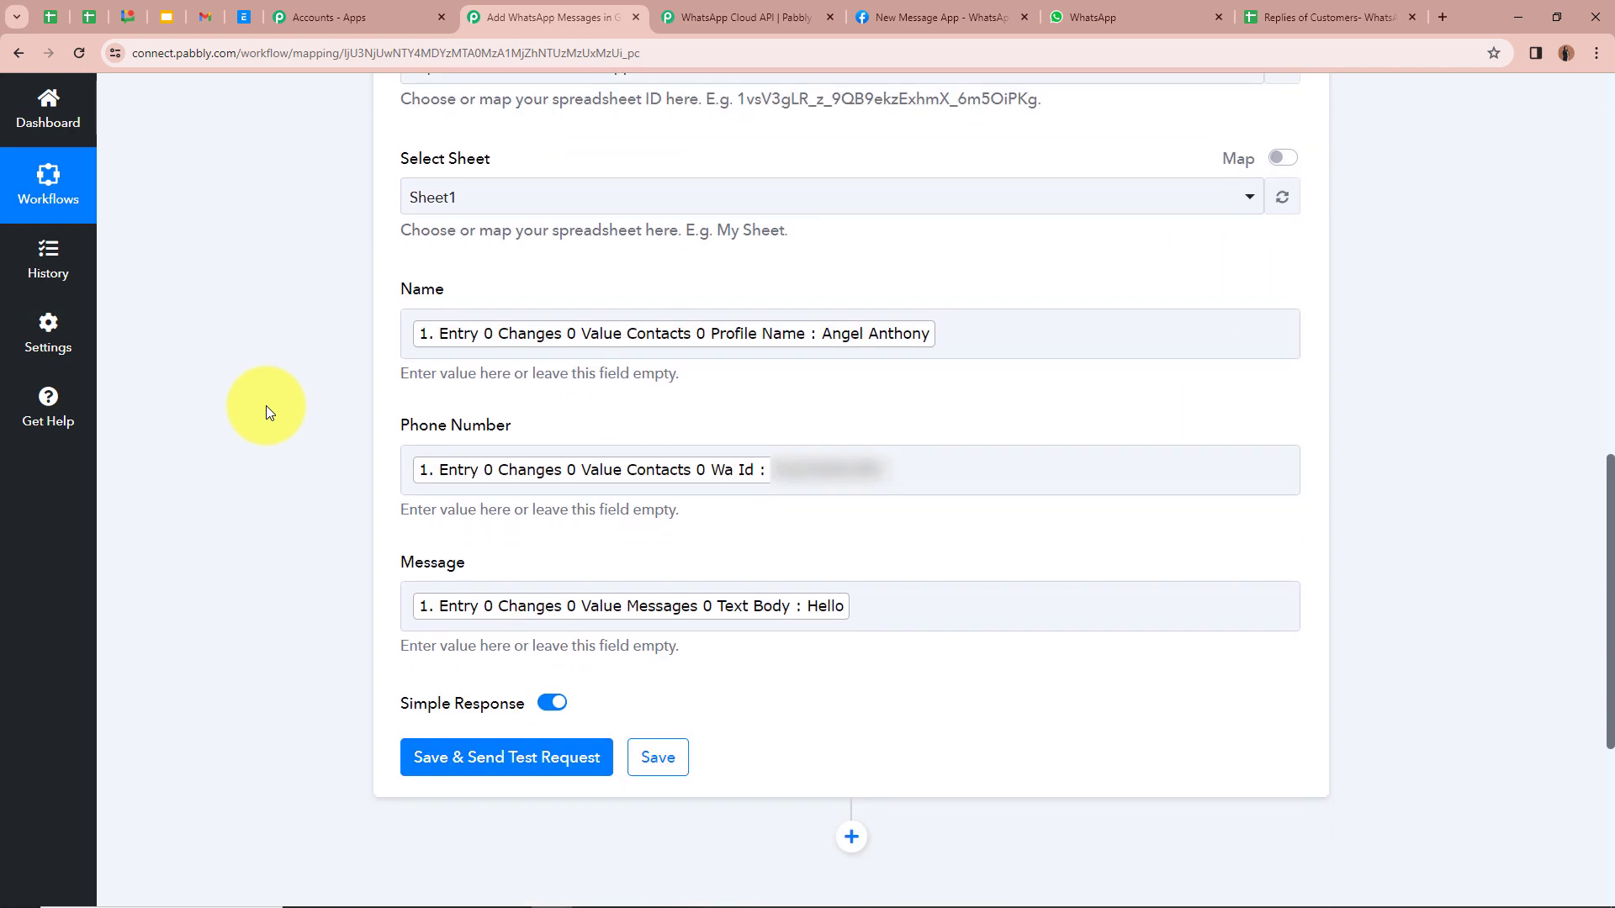
pyautogui.scroll(-2, 268, 412)
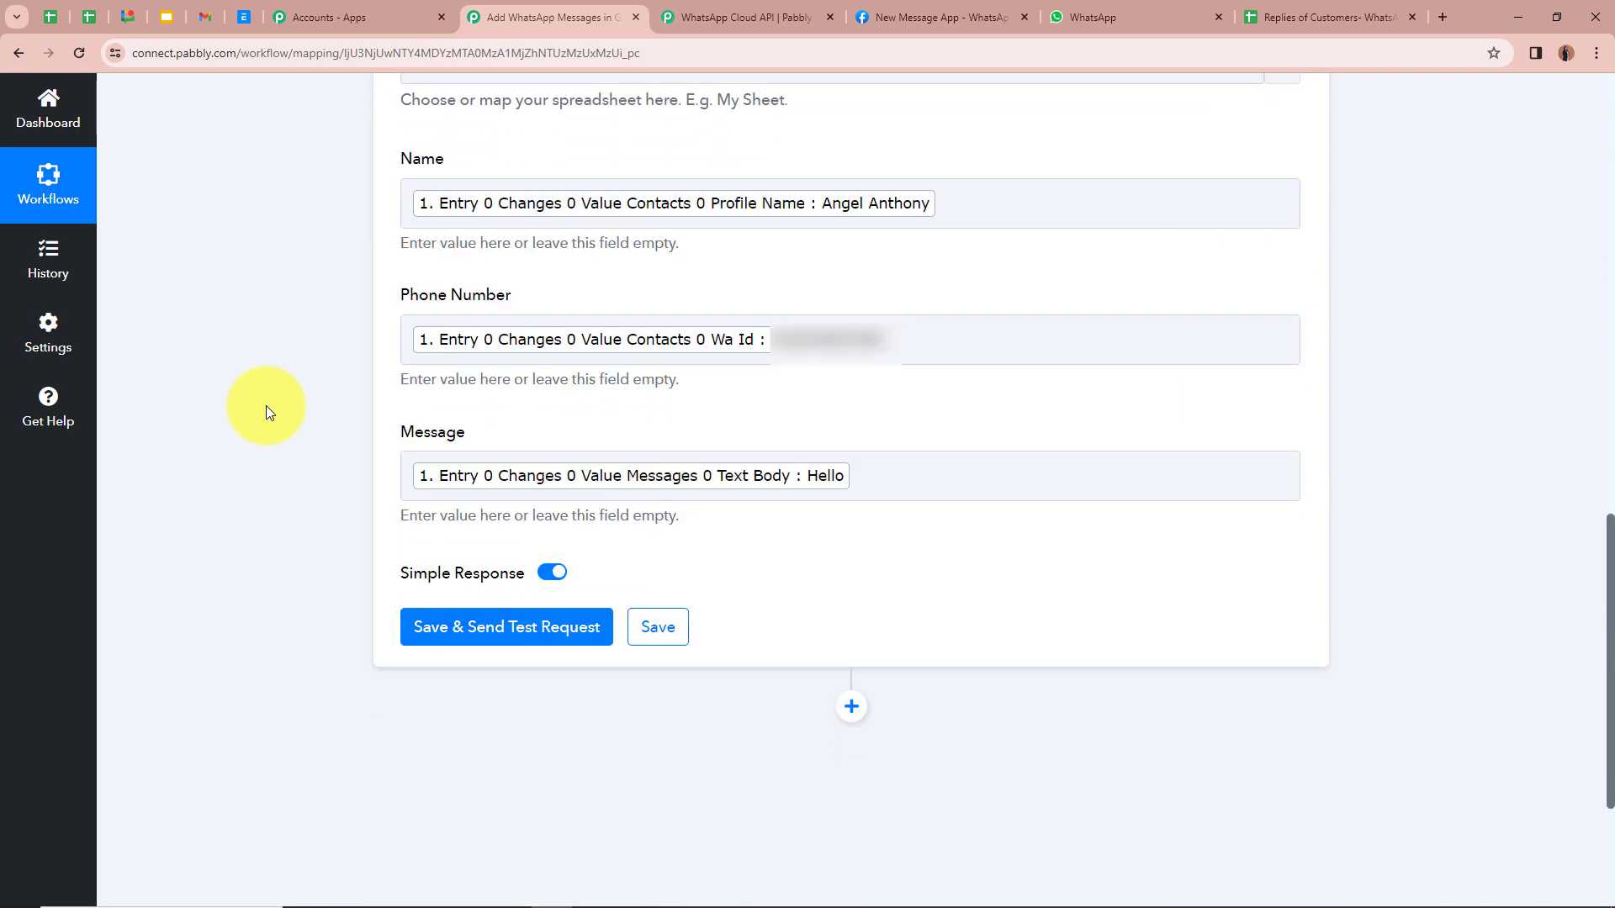
pyautogui.click(516, 644)
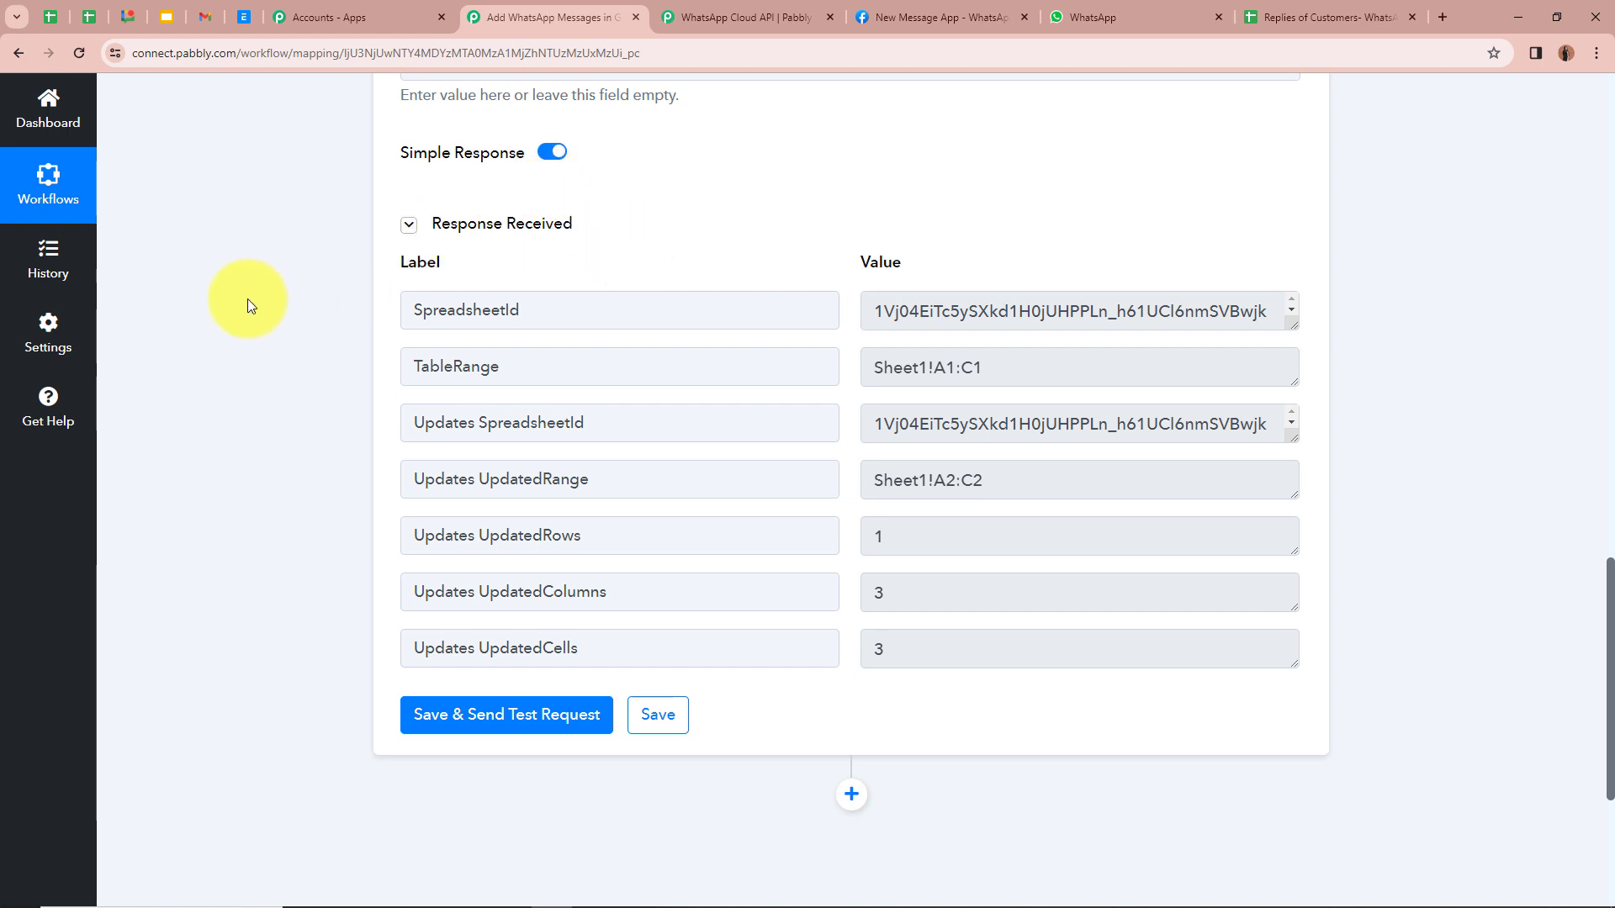
pyautogui.click(1330, 16)
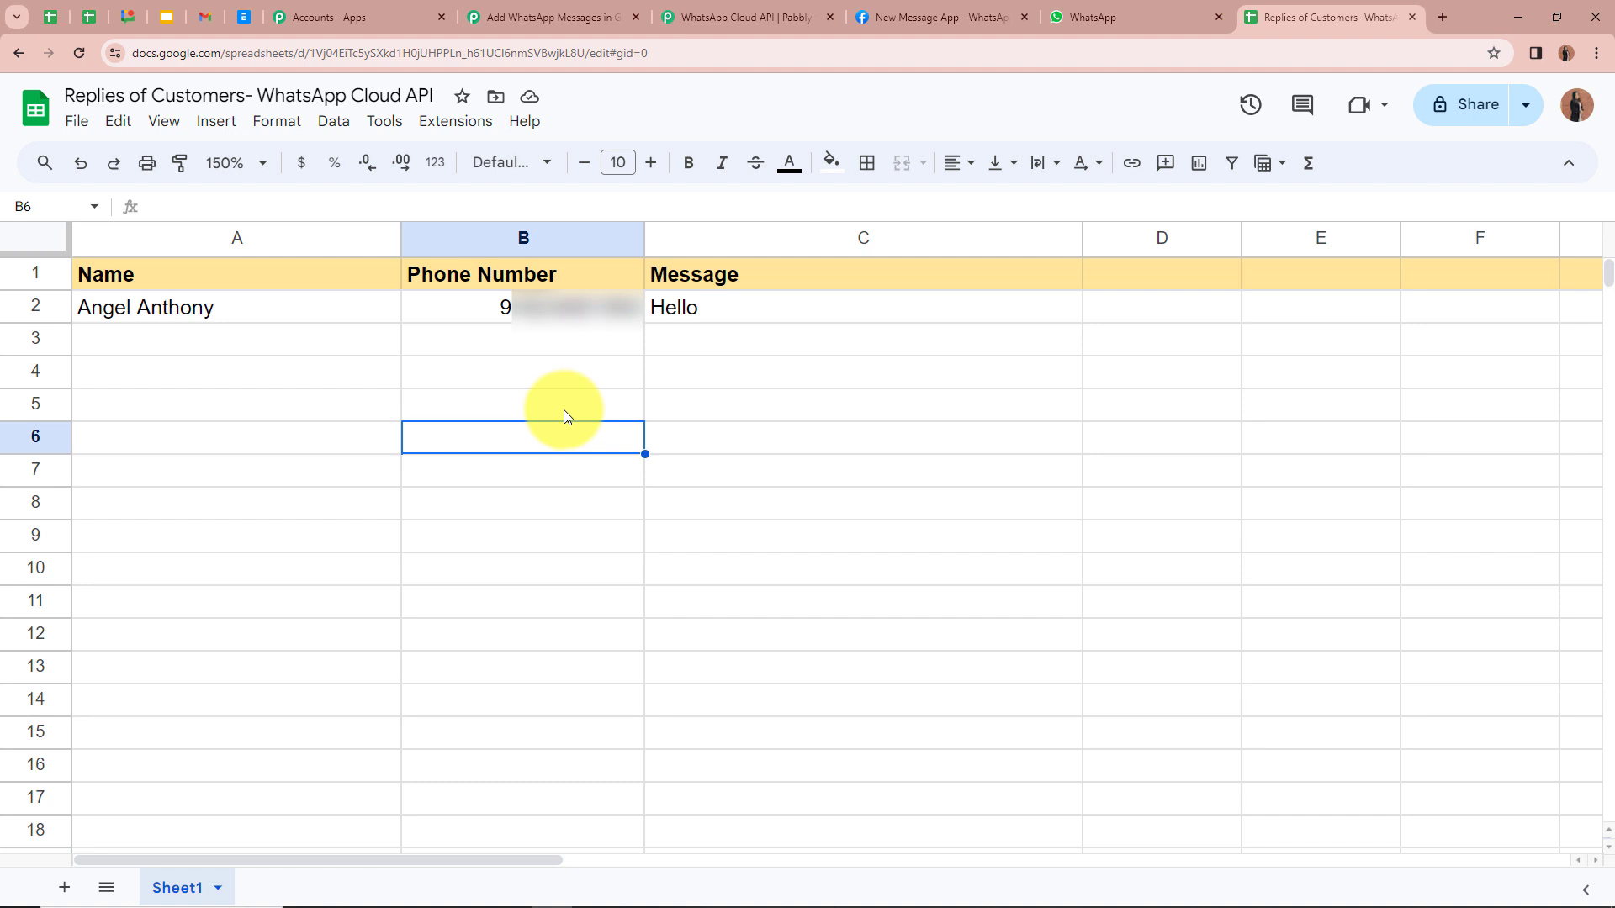
# Send "Can you Please help me with the problem?" to Cloud API Number in WhatsApp Web, and check for its row in Google Sheets
pyautogui.click(1092, 17)
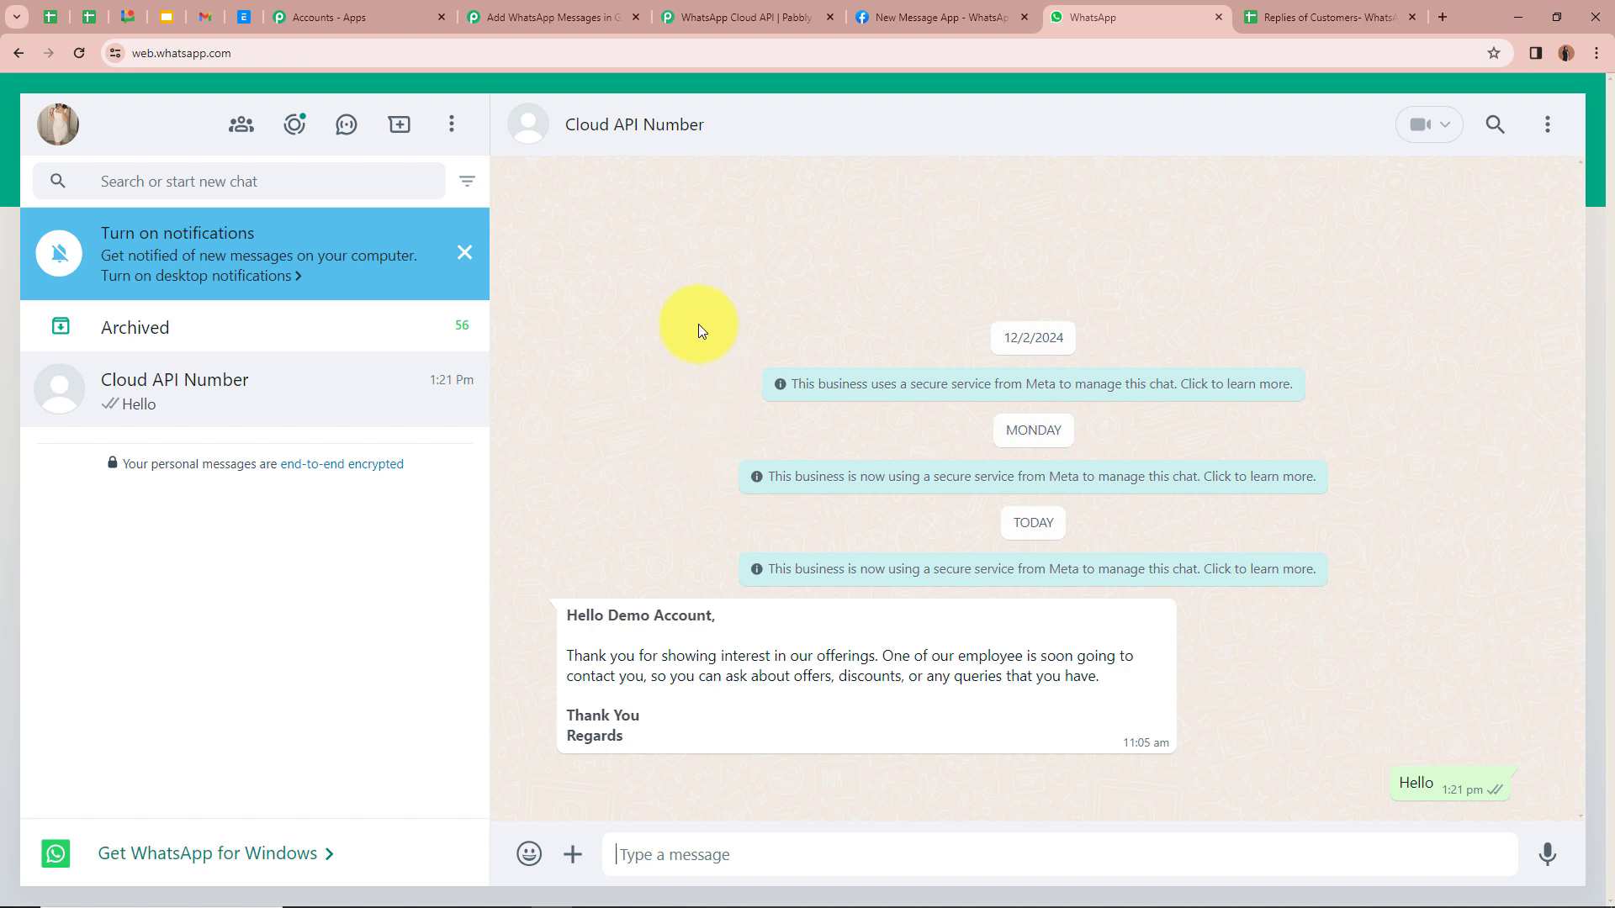
pyautogui.write('Can you Please help me with the problem?')
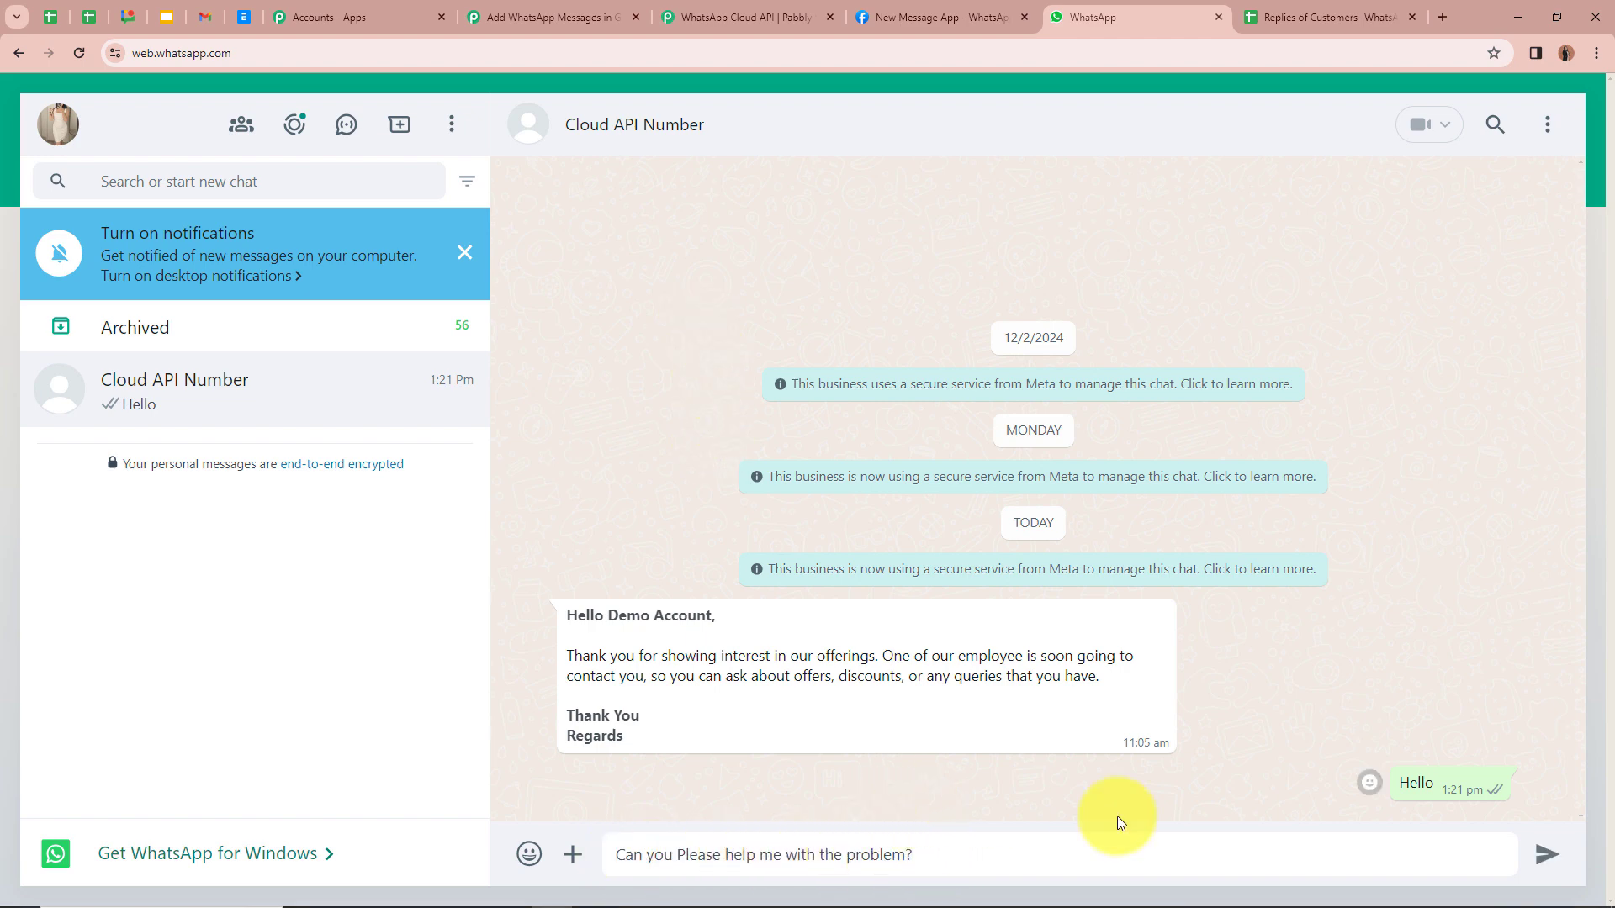
pyautogui.click(1550, 858)
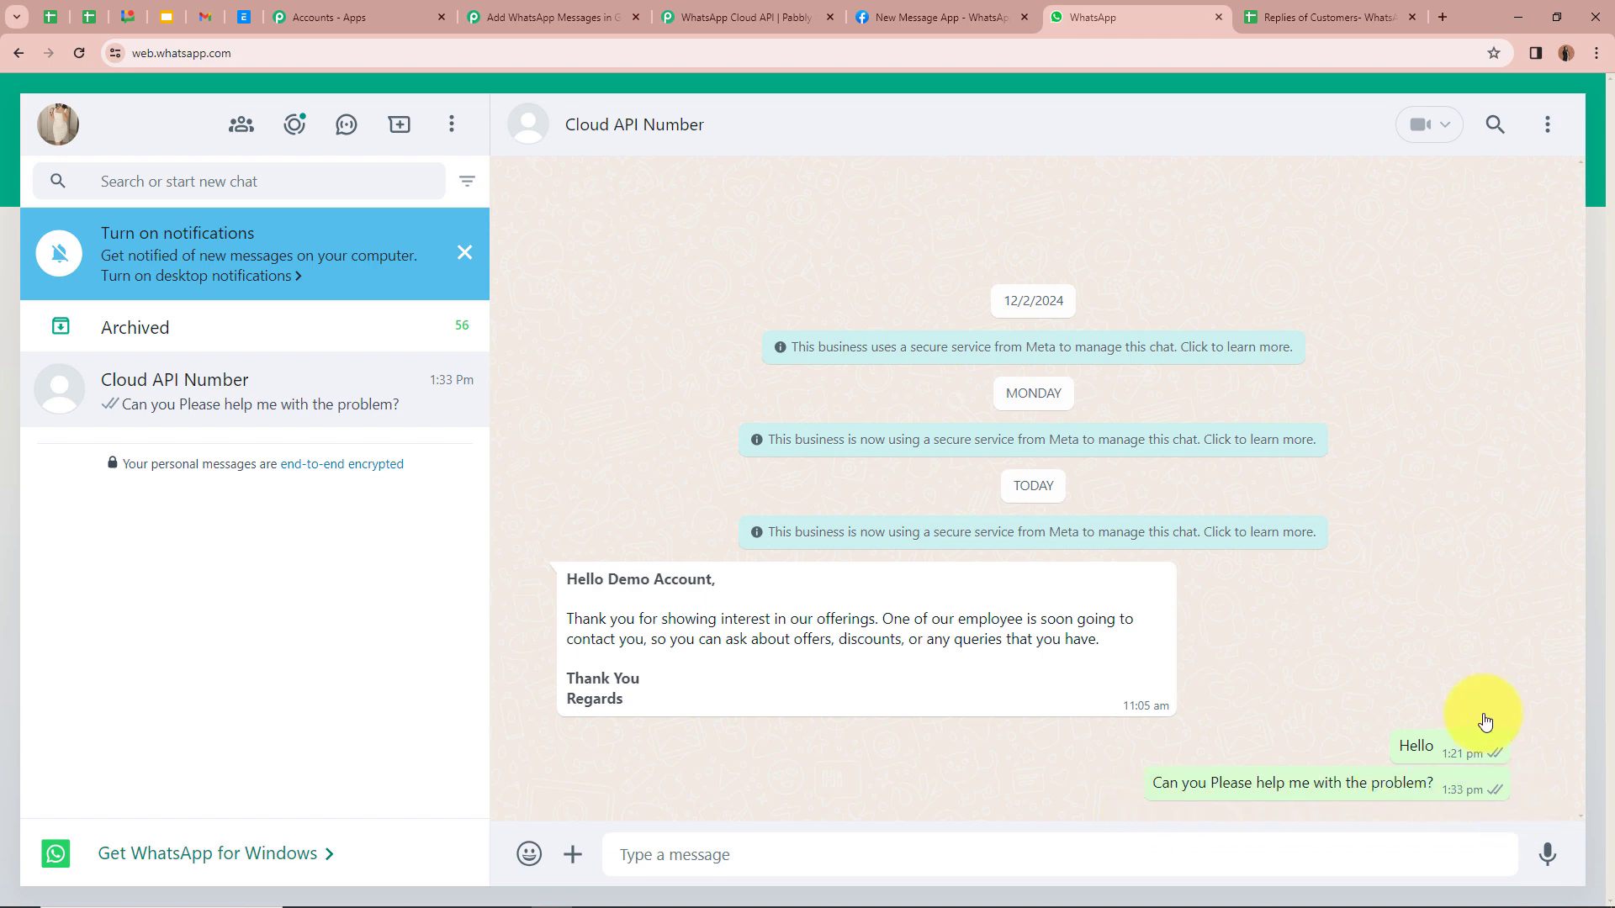
pyautogui.click(1282, 17)
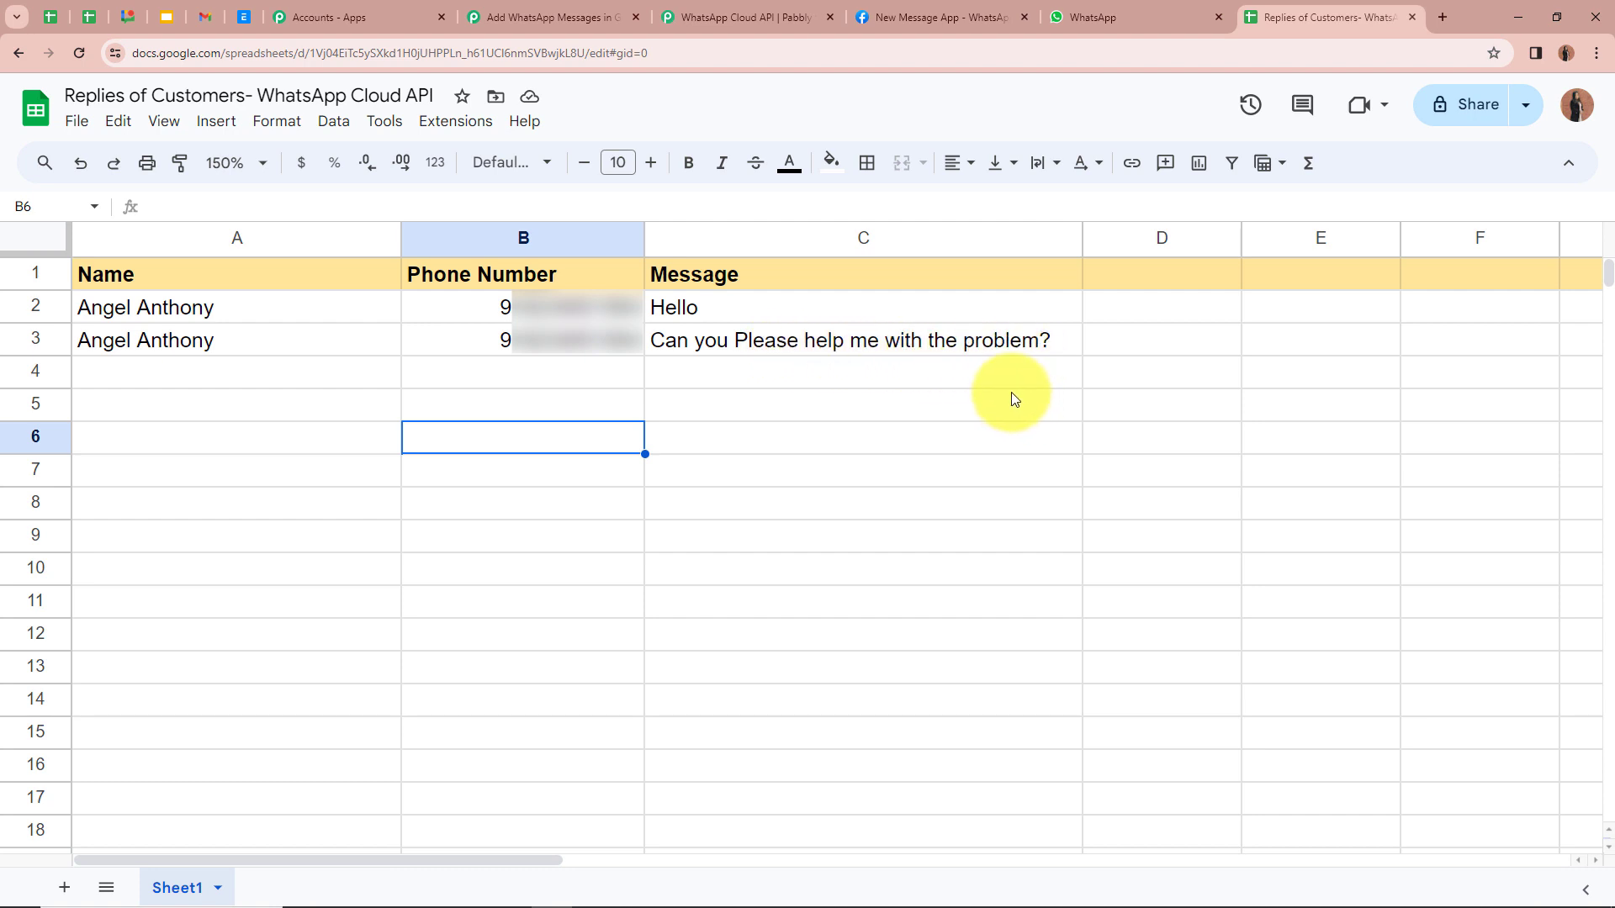
# Return to Pabbly Connect and review the trigger, filter and Google Sheets steps of the Add WhatsApp Messages in Google Sheets workflow
pyautogui.click(492, 17)
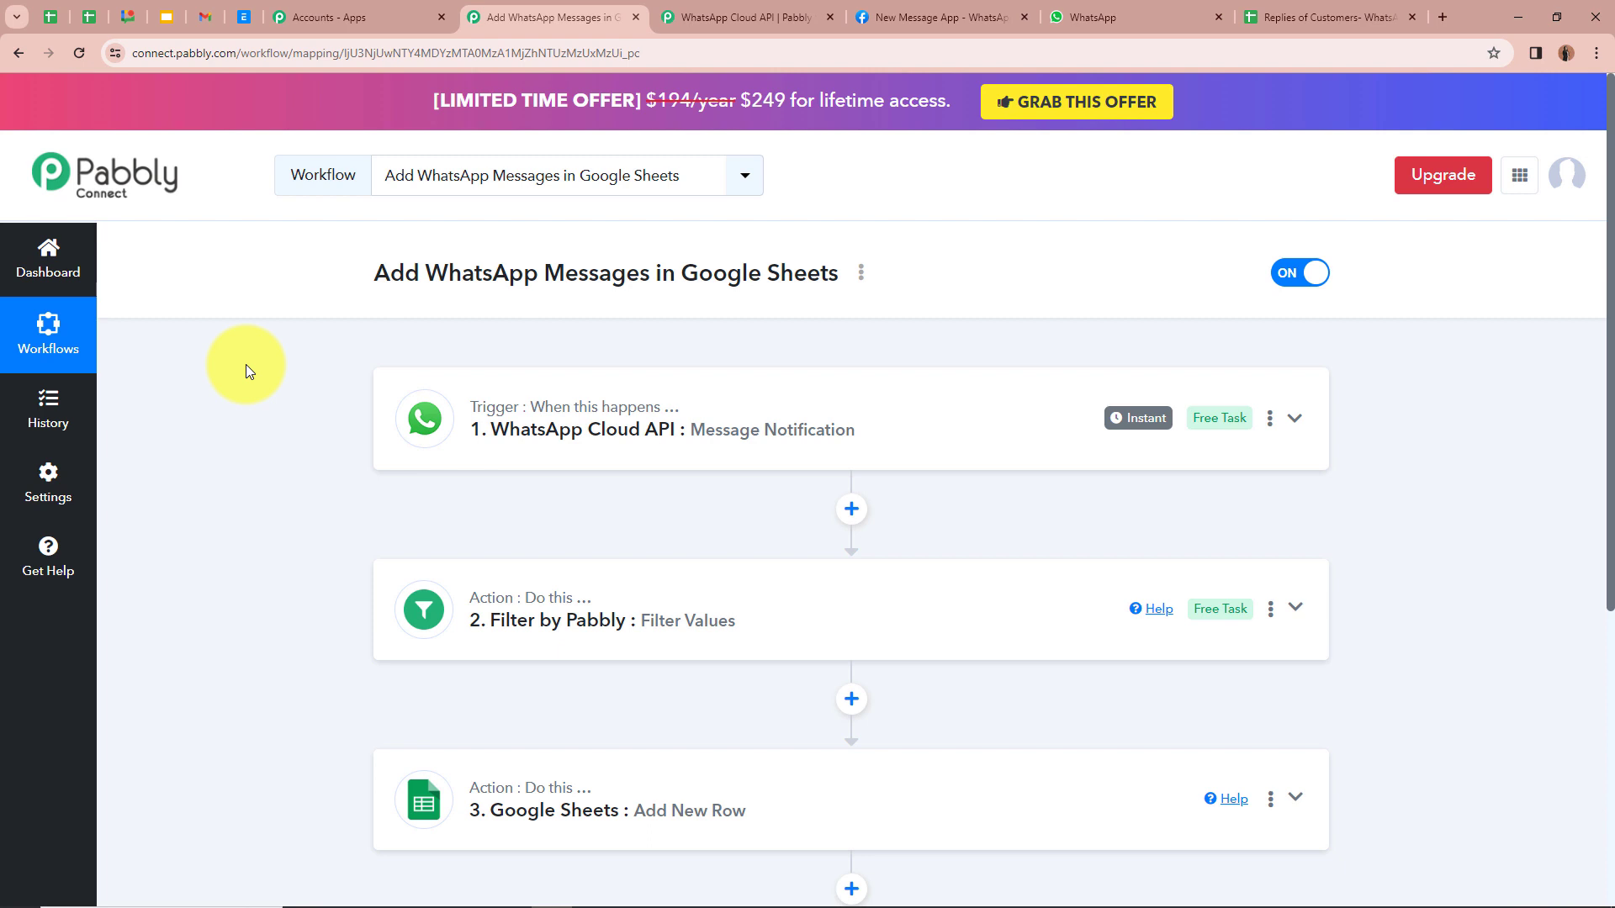
pyautogui.scroll(-1, 245, 378)
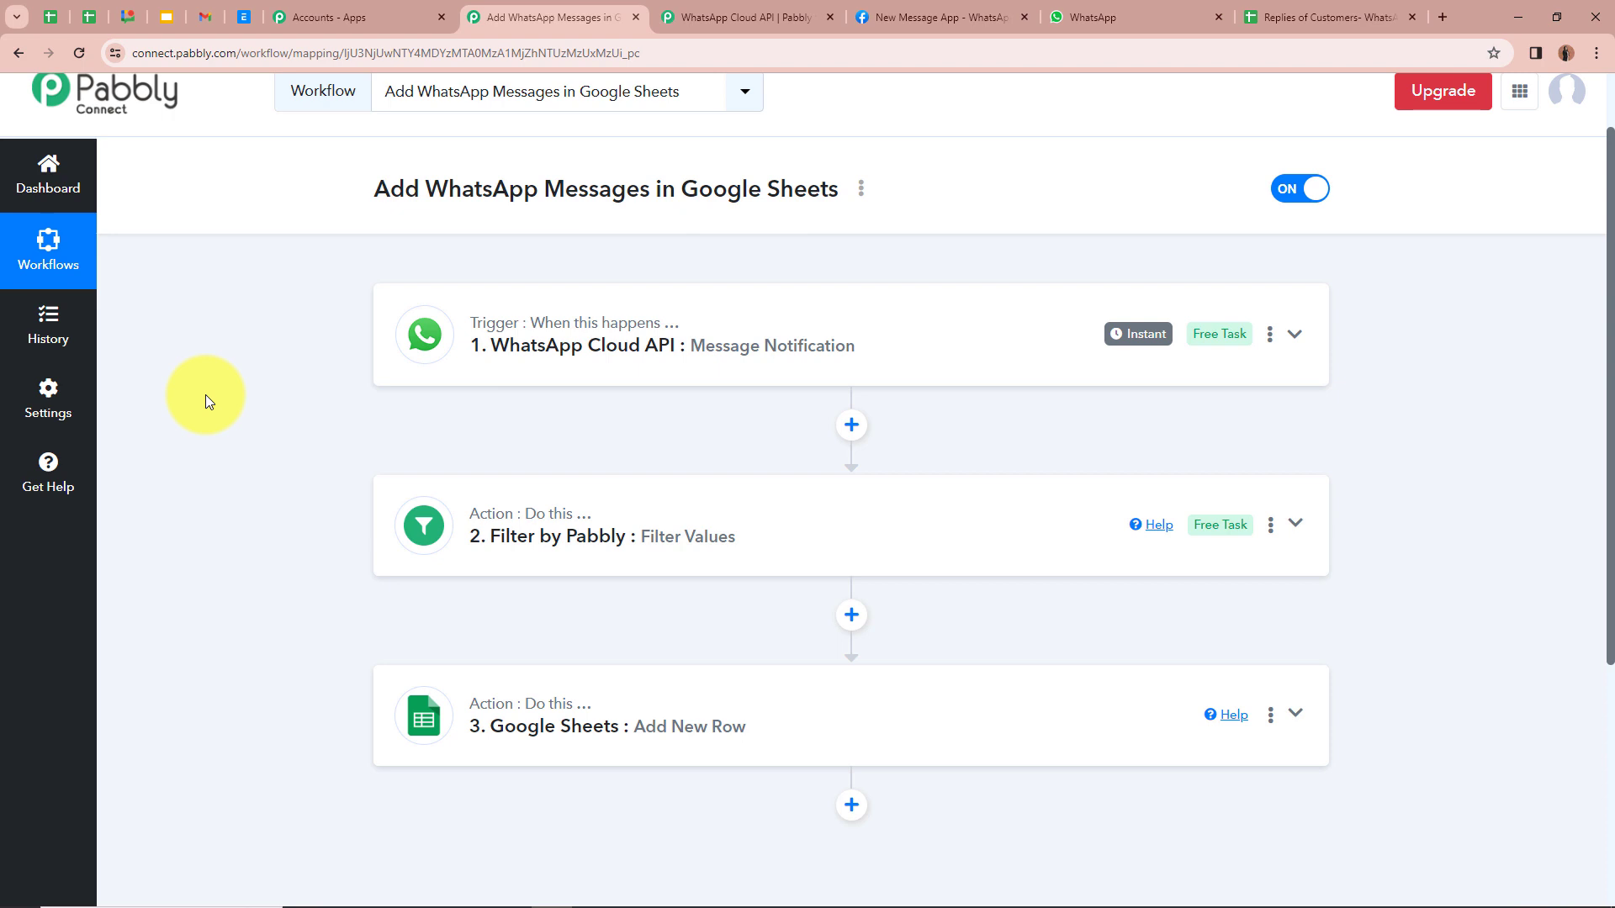
pyautogui.scroll(-3, 284, 533)
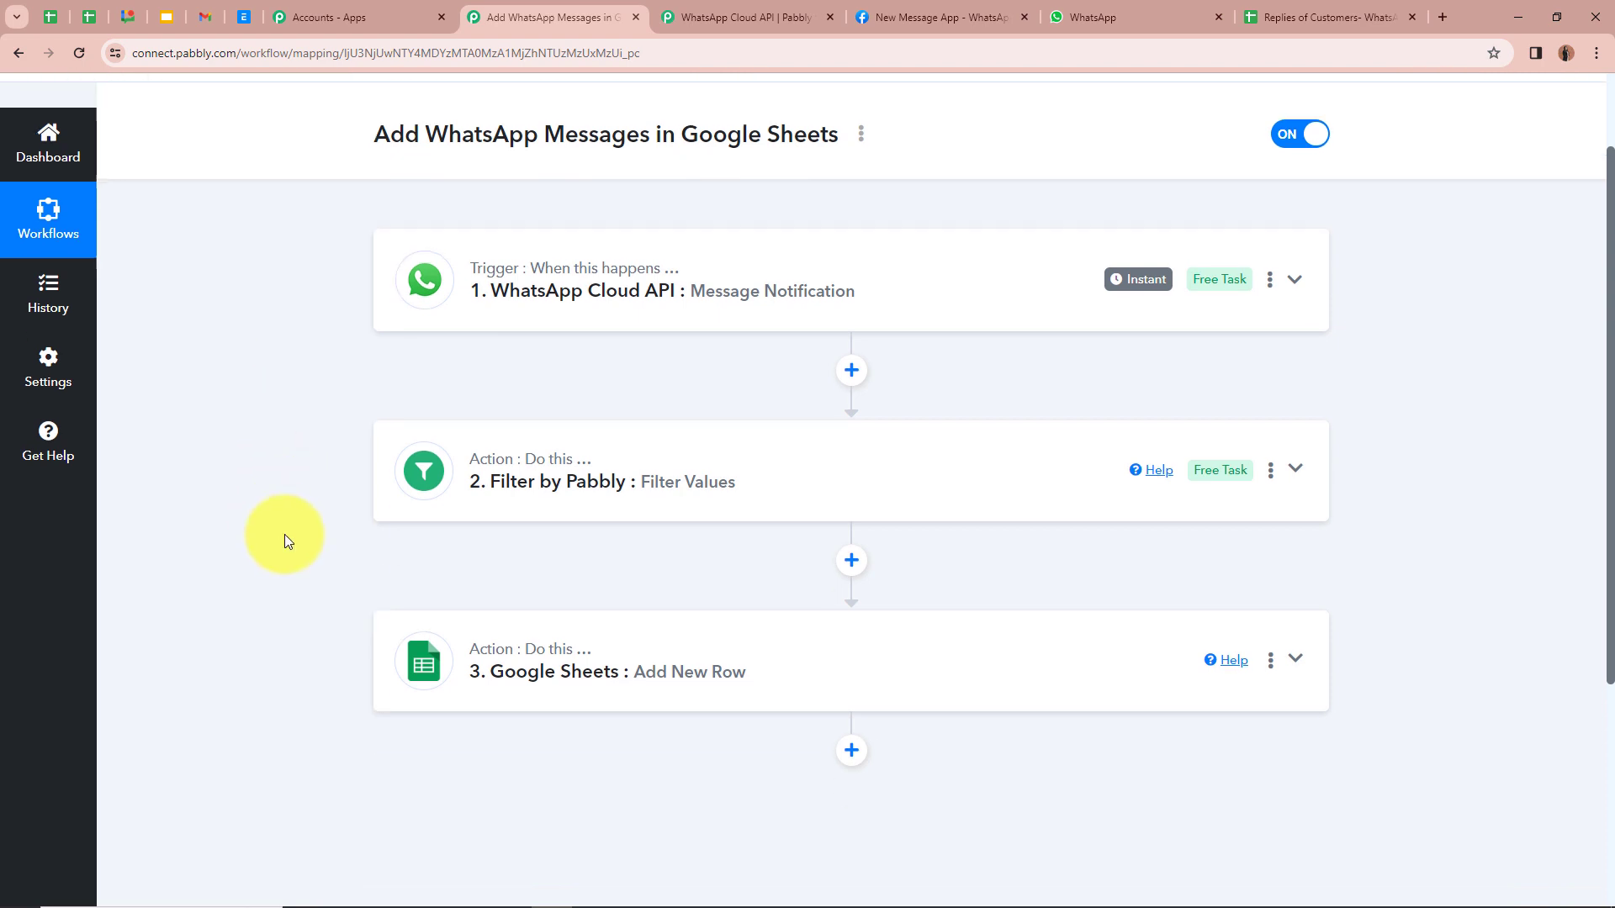
pyautogui.scroll(1, 513, 421)
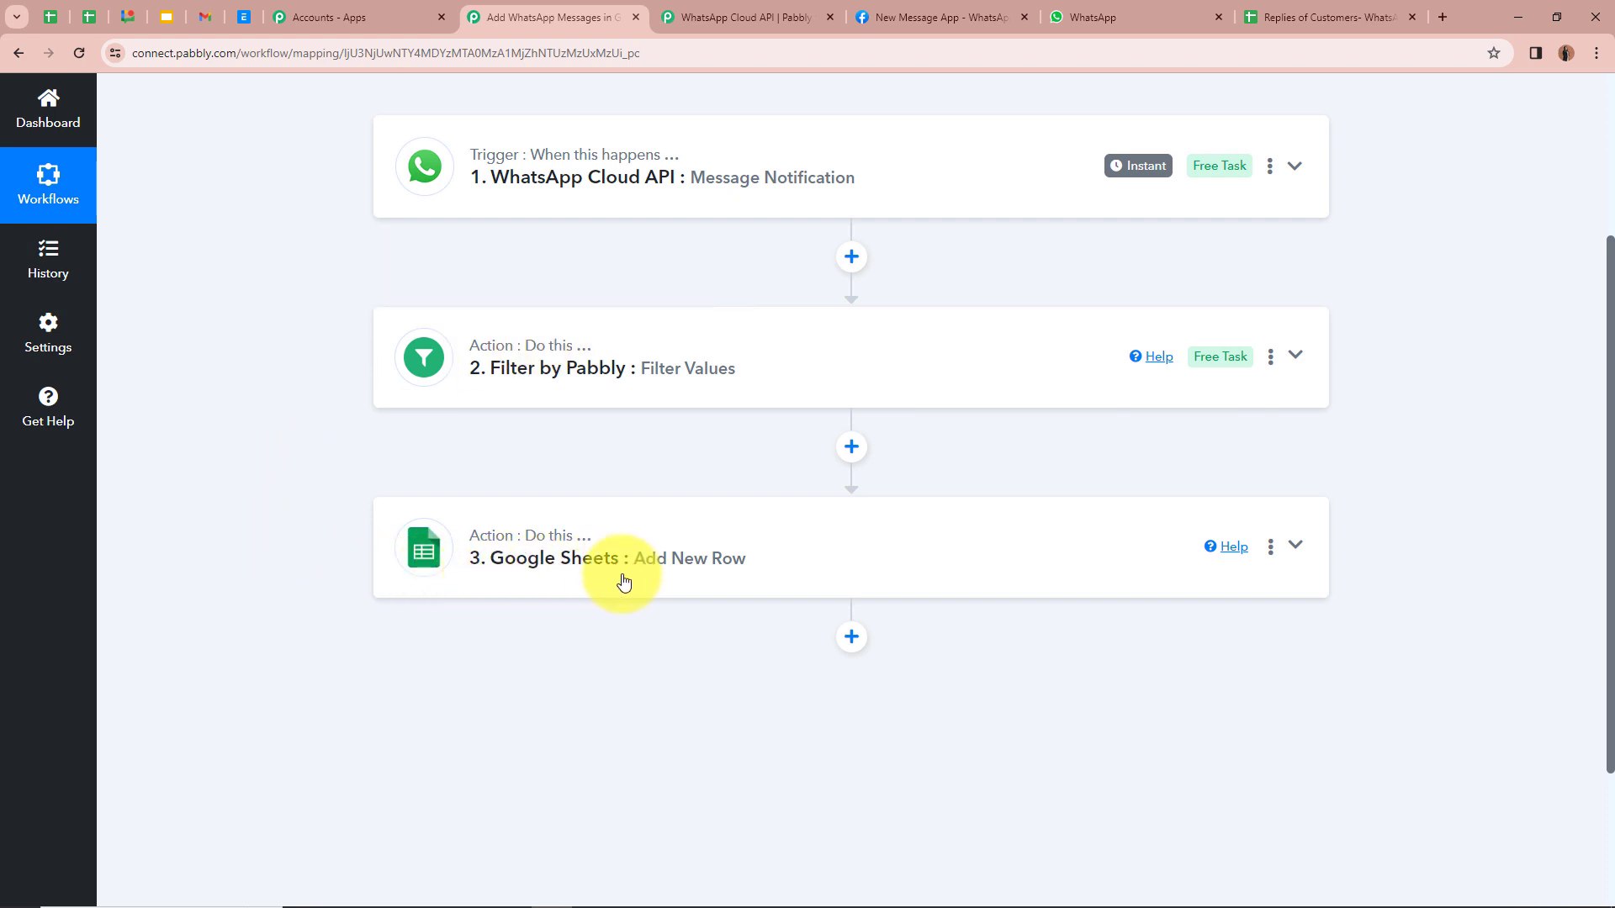
pyautogui.scroll(1, 614, 505)
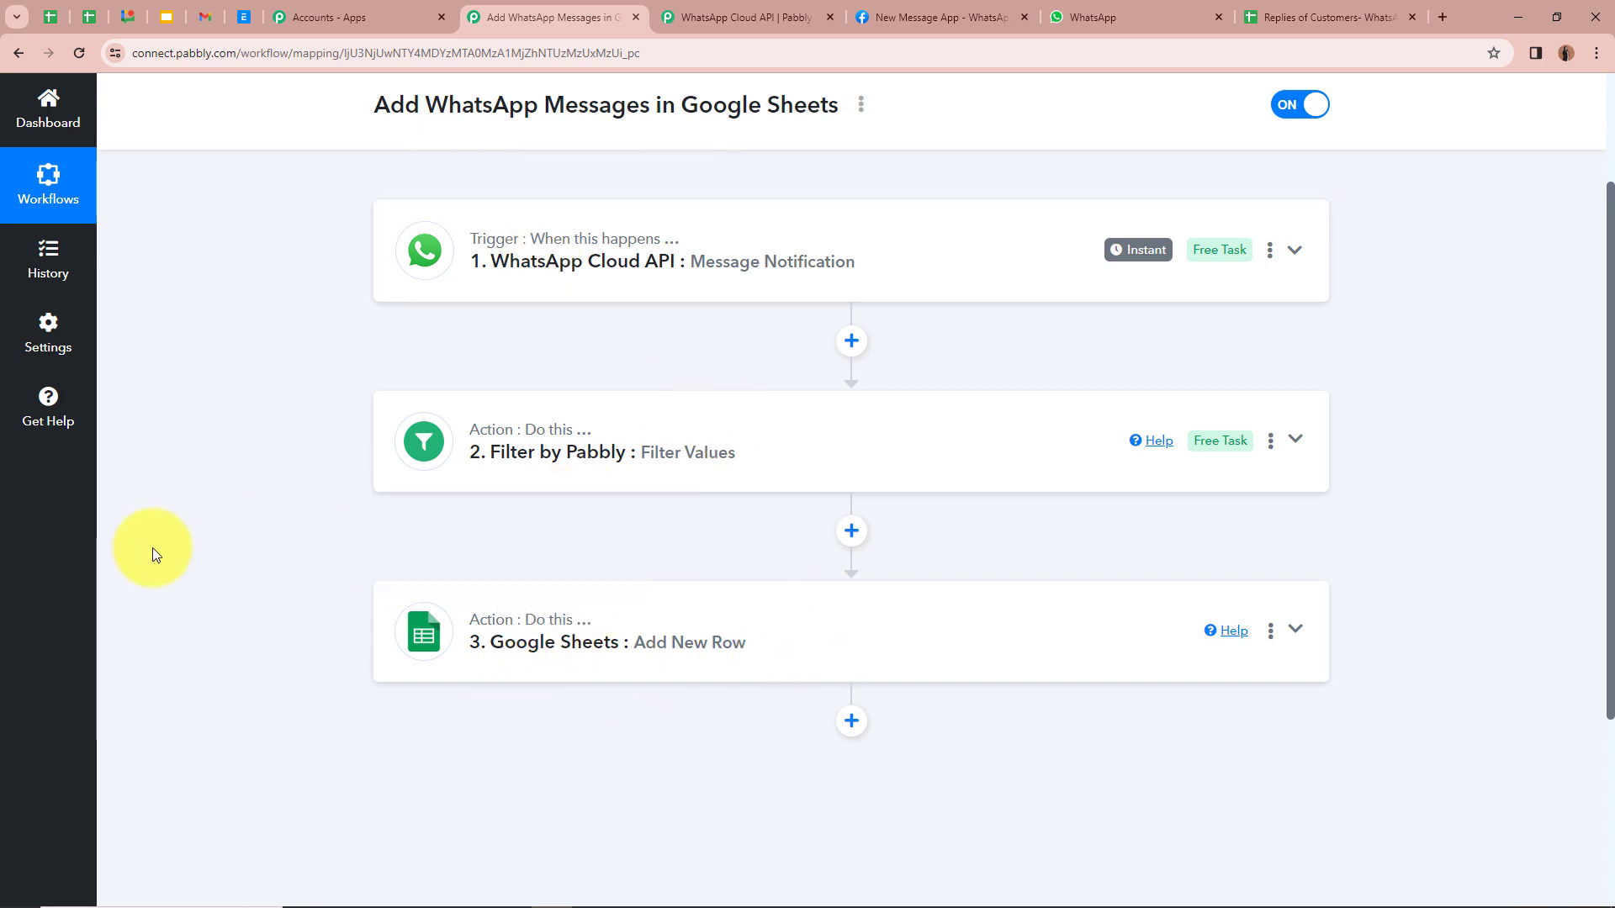
pyautogui.scroll(2, 276, 587)
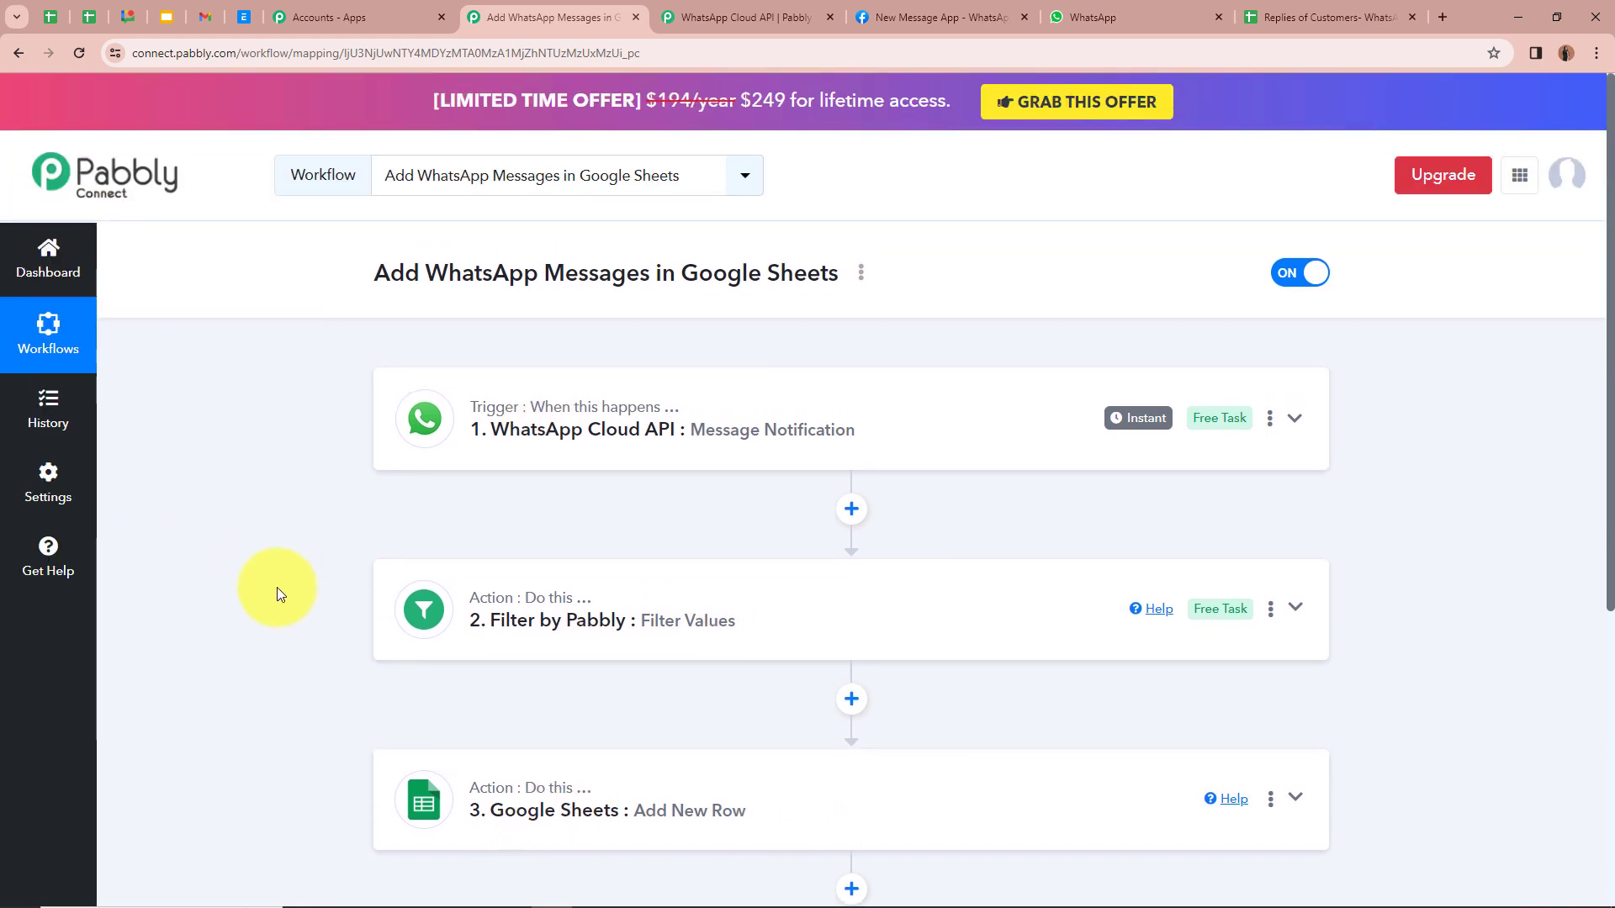